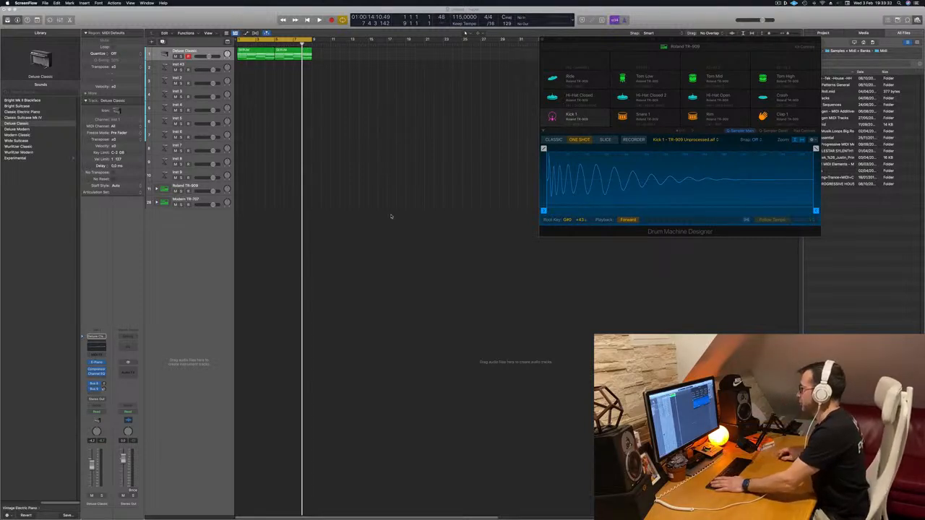
Open Musical Typing and play the Deluxe Classic chord progression from the start of the project
key(super+k)
key(Return)
key(space)
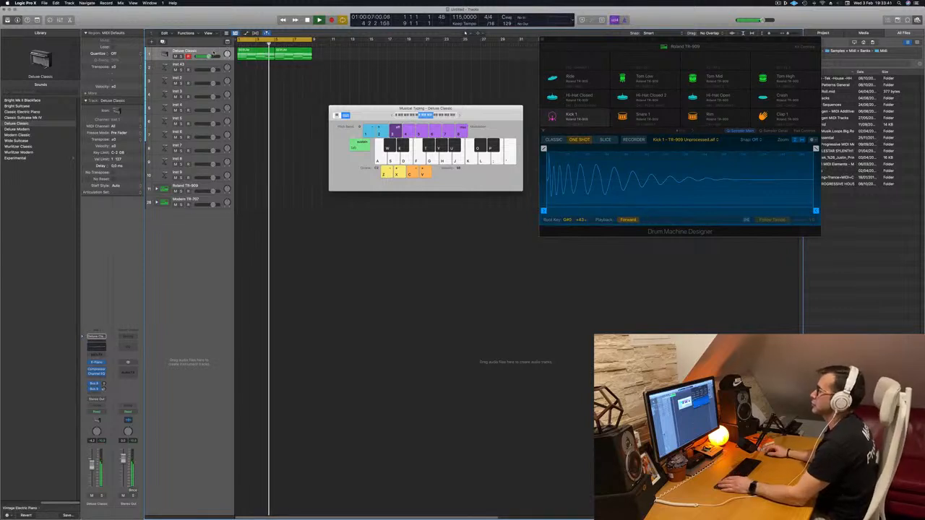
click(213, 52)
key(space)
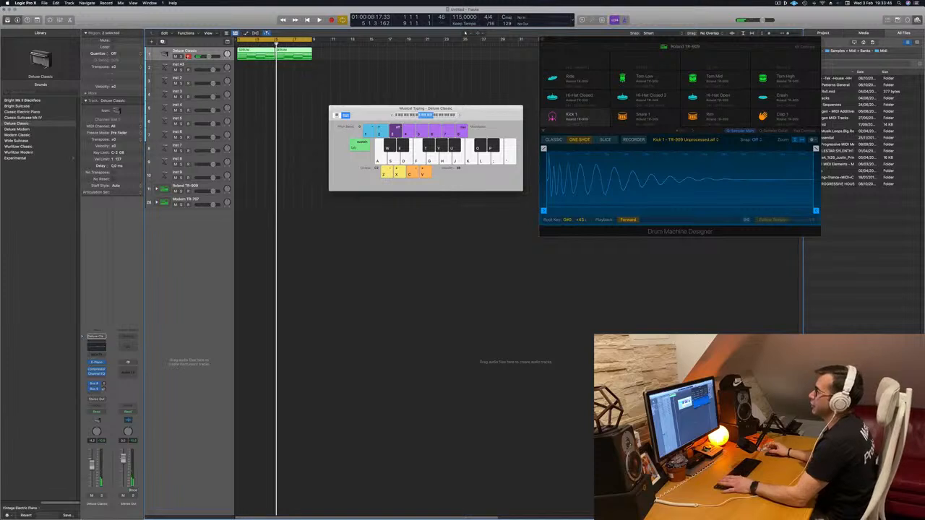
Open the first SERUM region of the Deluxe Classic track in the Piano Roll and audition its lowest and upper notes
click(264, 69)
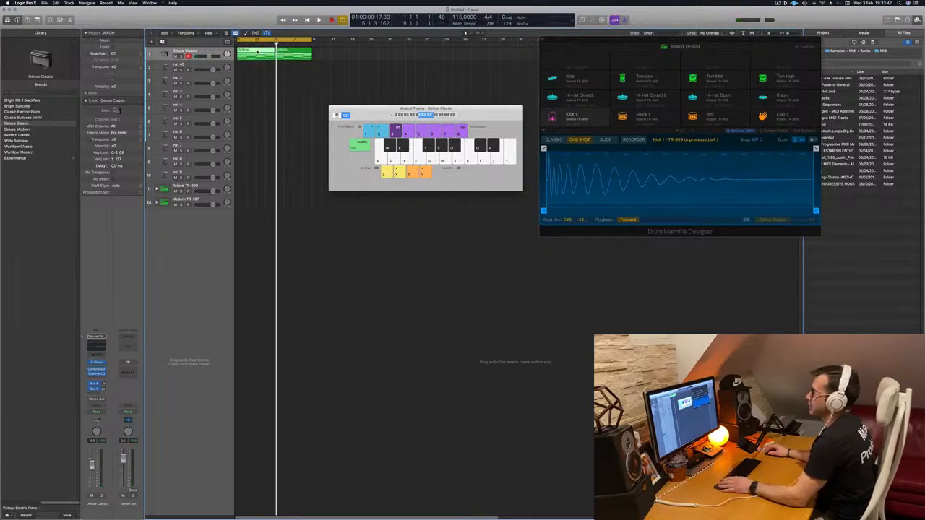
double_click(256, 51)
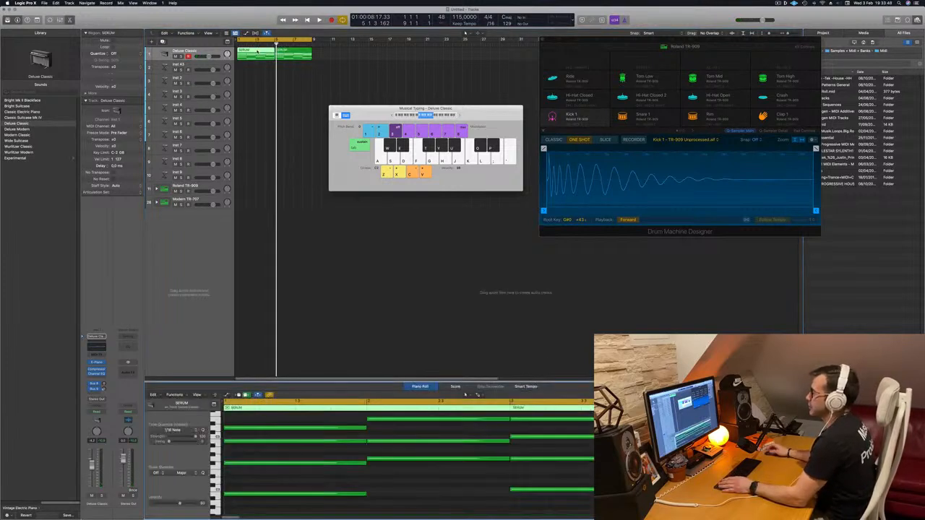
click(216, 429)
click(216, 495)
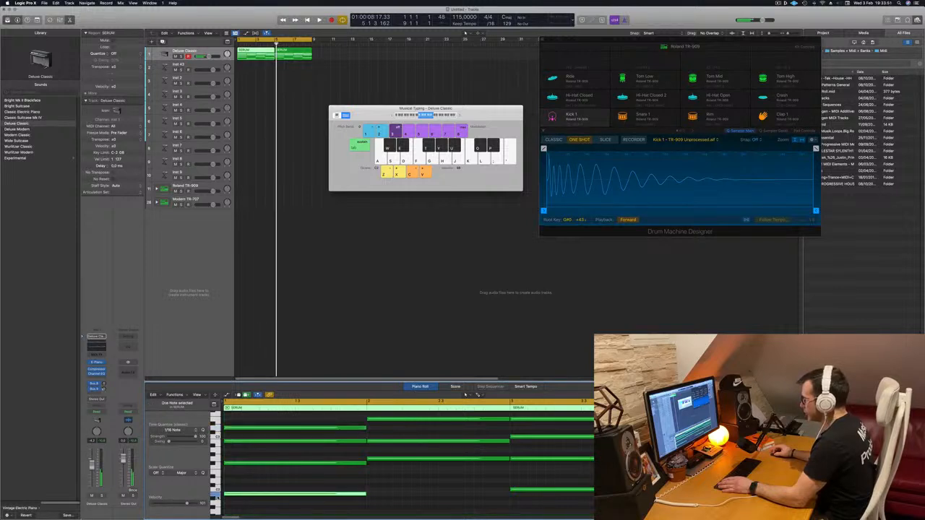
click(216, 428)
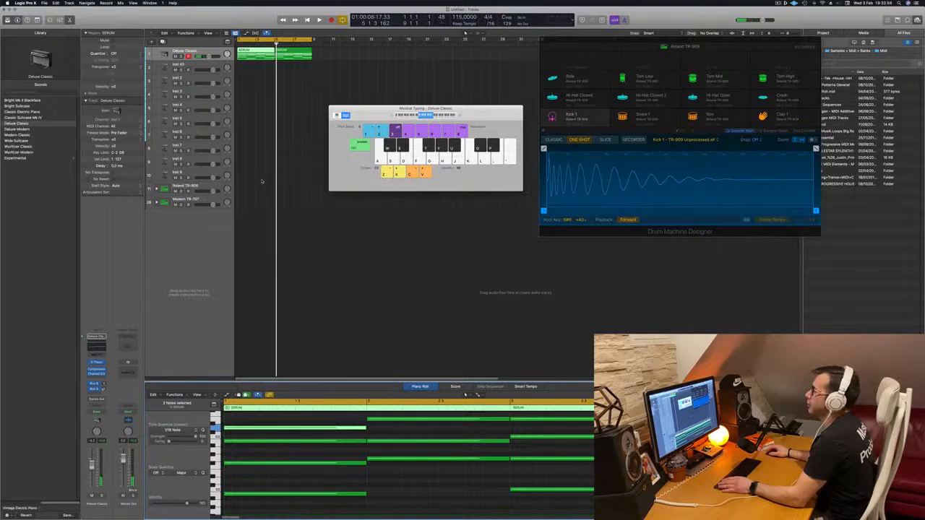
Expand the Roland TR-909 track stack and copy the first SERUM chord region onto its Kick 1 track
click(184, 188)
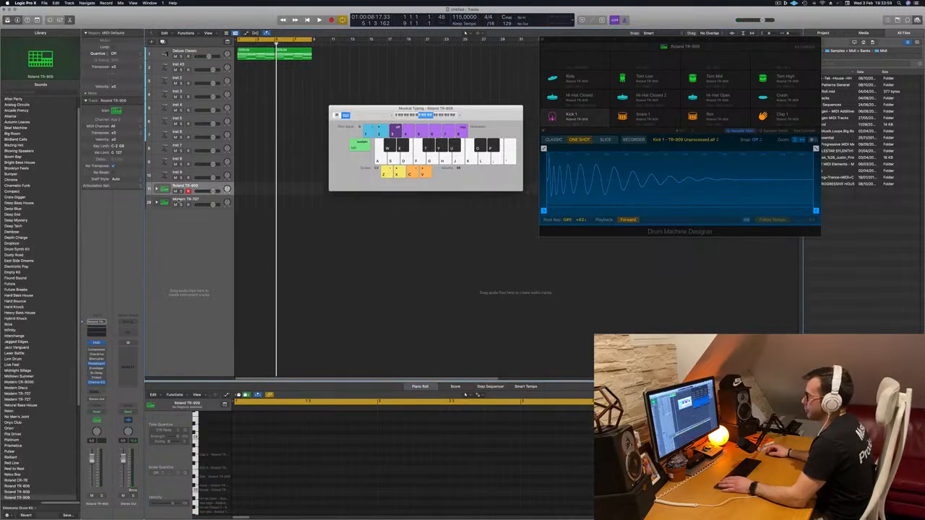
click(157, 188)
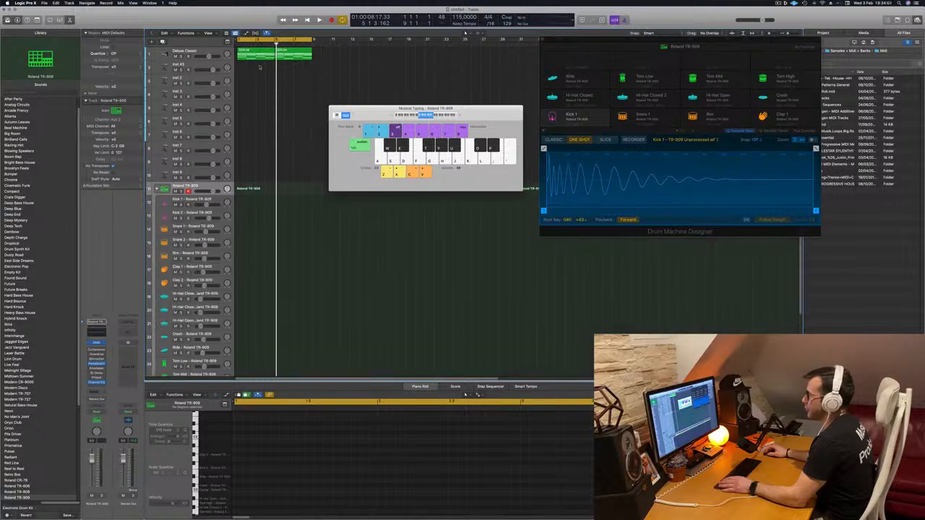
click(250, 55)
drag(250, 55, 250, 208)
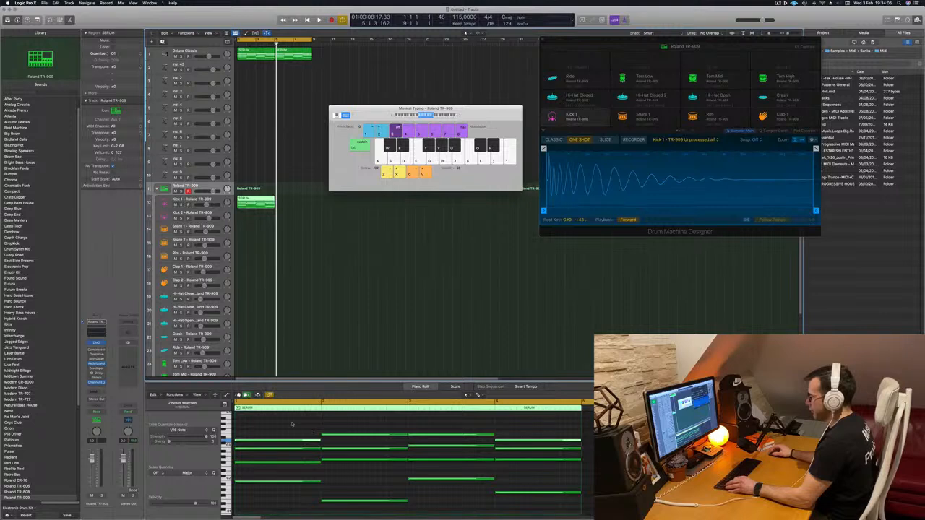
Delete all notes in the Kick 1 region except the bass note in the first bar
drag(293, 426, 506, 465)
key(Delete)
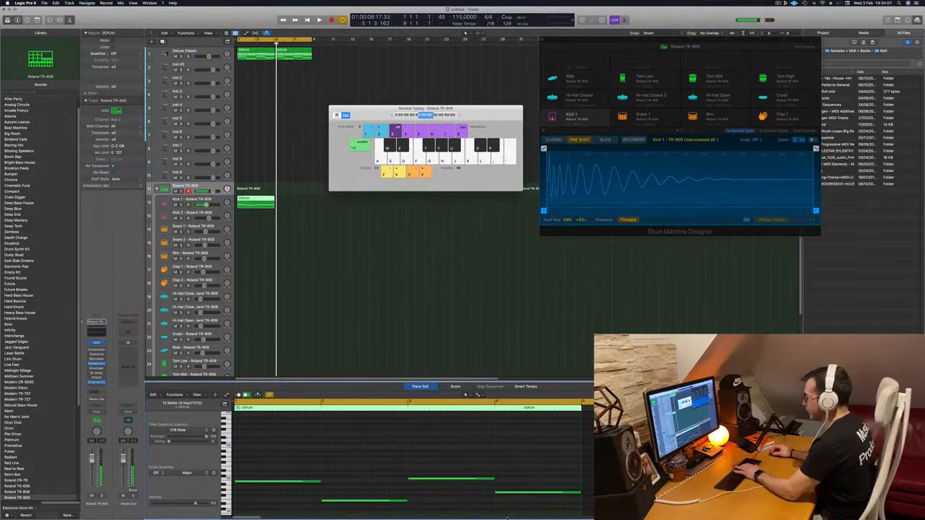
drag(472, 504, 581, 474)
key(Delete)
Transpose the remaining note in the Kick 1 region to the pitch that triggers the kick sound
drag(275, 481, 267, 471)
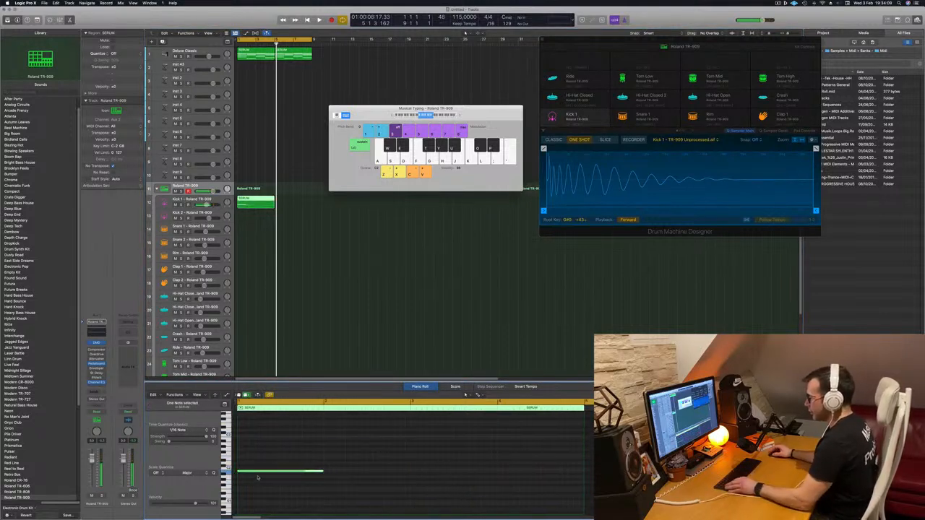
scroll(258, 477, up, 3)
scroll(270, 476, down, 6)
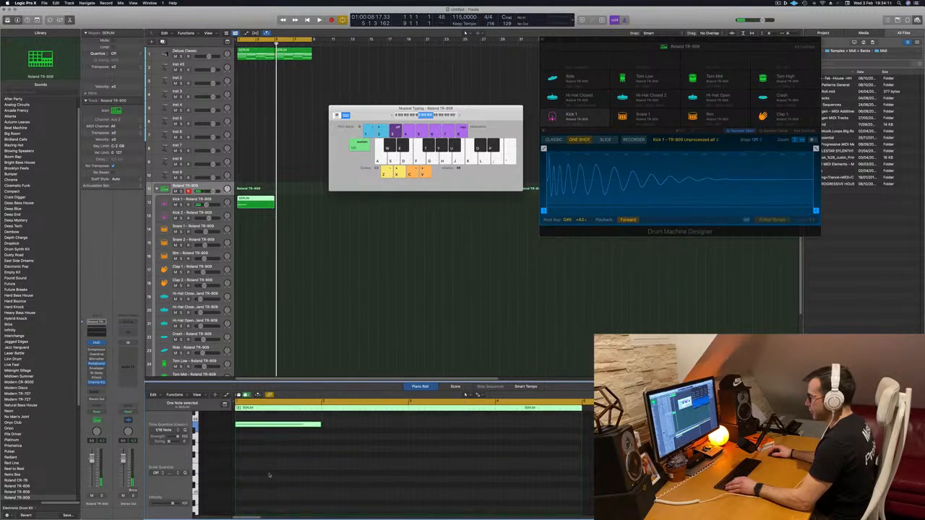
scroll(270, 475, up, 5)
click(287, 490)
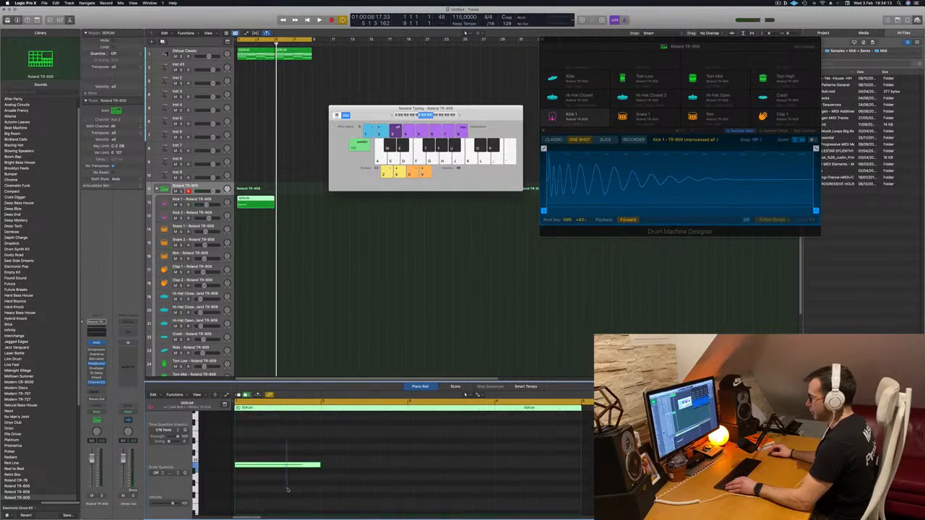
key(Delete)
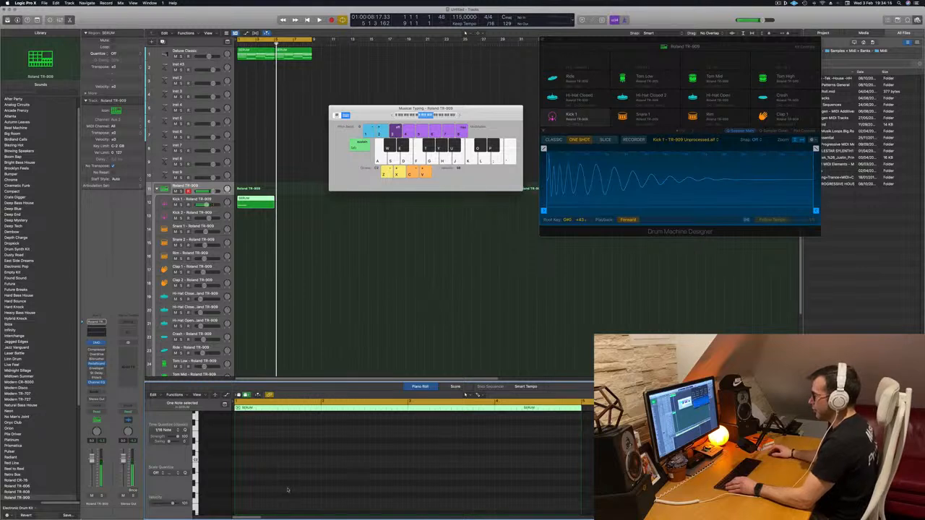
key(super+z)
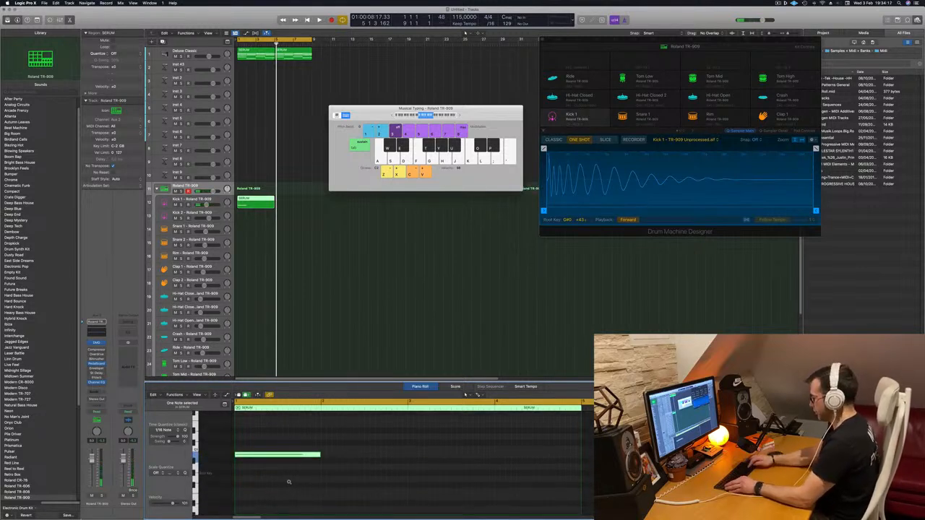
key(Delete)
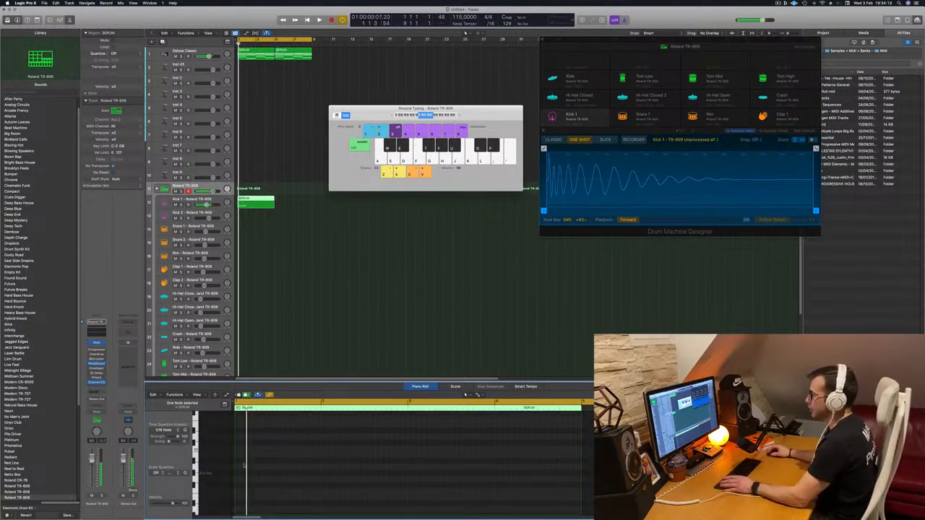
key(super+z)
Shorten the kick note and copy it onto every beat of the four-bar region
drag(320, 459, 284, 465)
mouse_move(329, 457)
mouse_down()
mouse_move(241, 461)
mouse_move(326, 462)
mouse_up()
drag(435, 456, 238, 458)
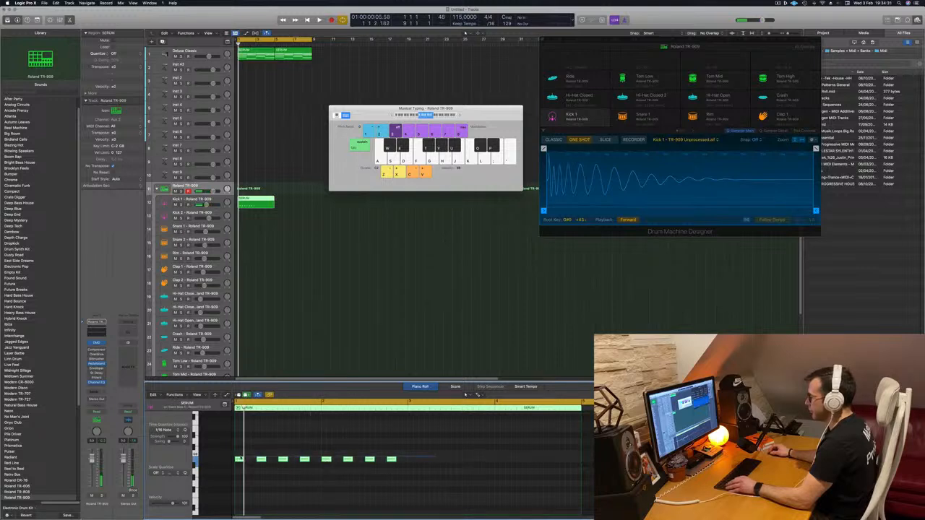
drag(322, 460, 412, 461)
Play the kick with the chords and balance them, lowering the Deluxe Classic volume and raising Kick 1 slightly
key(space)
click(253, 197)
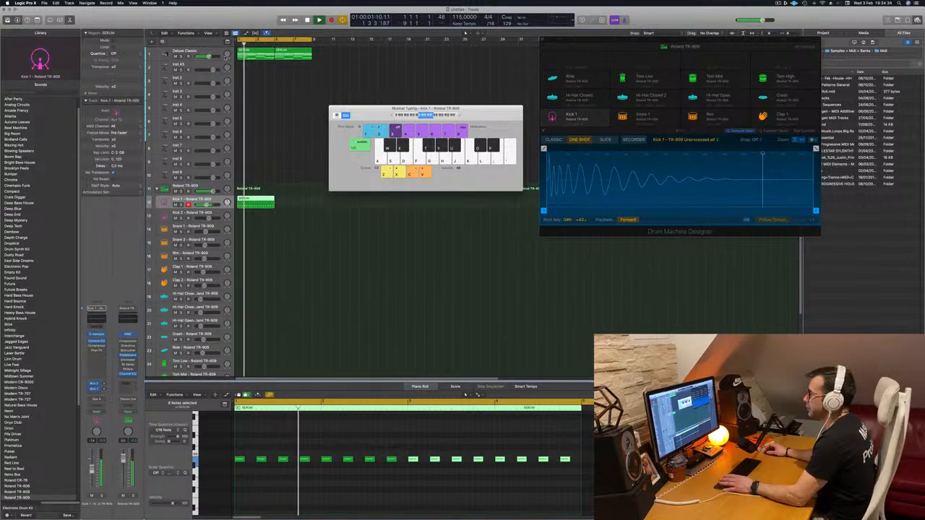
key(space)
key(space)
click(185, 51)
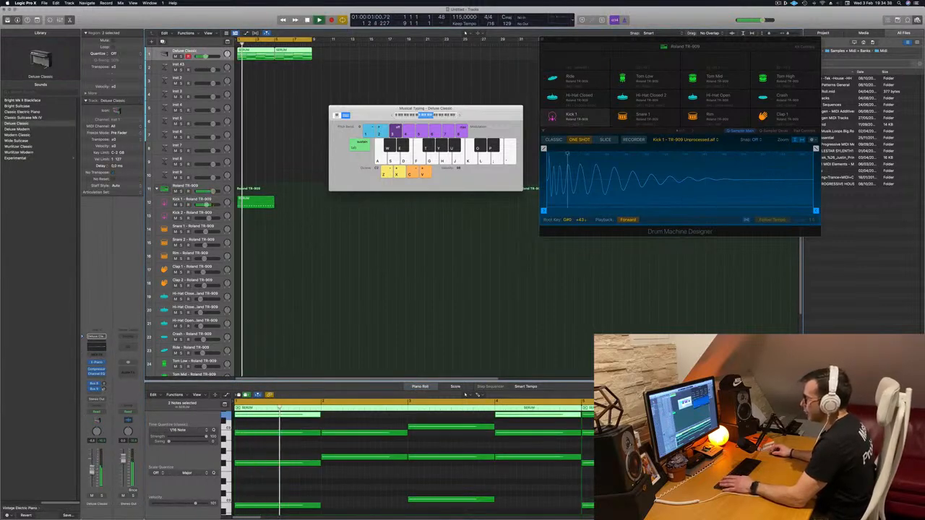
click(193, 199)
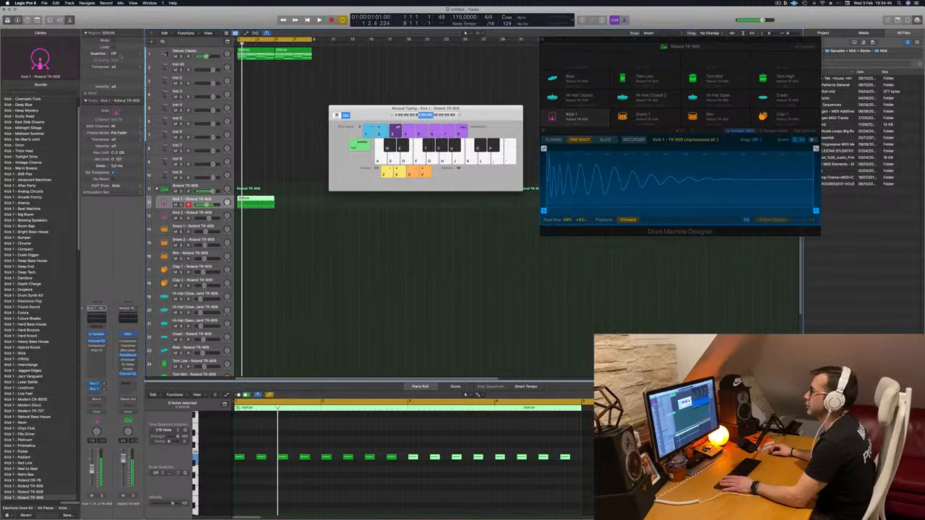
click(203, 52)
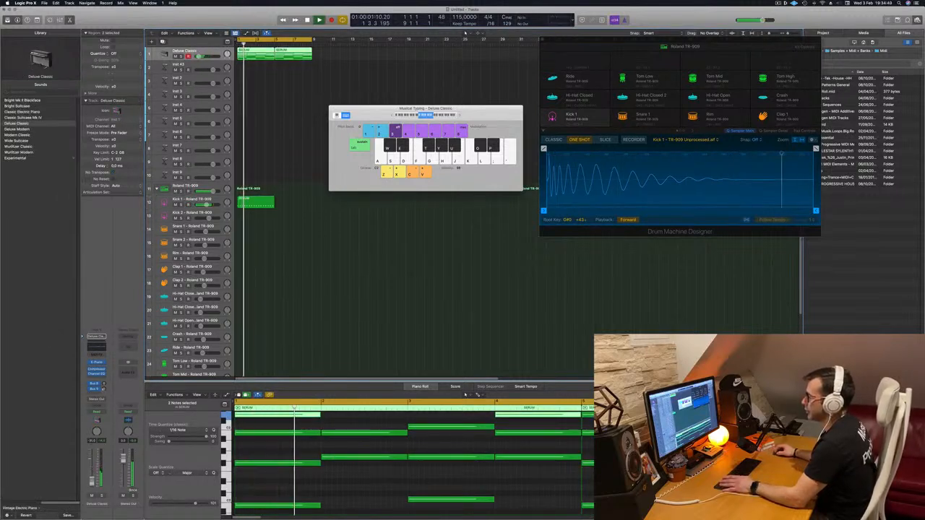
click(217, 202)
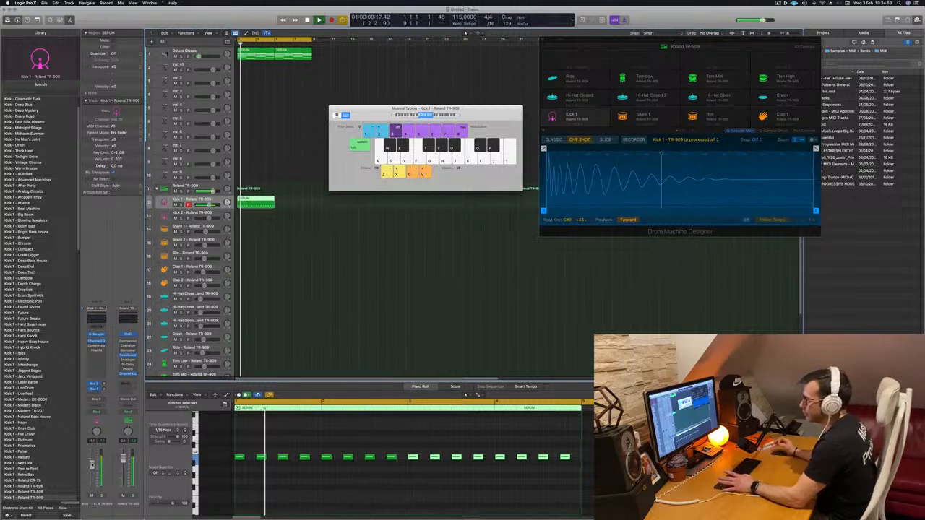
Copy the Kick 1 region to bar 5, raise the Deluxe Classic volume slightly and move the Musical Typing window off the arrangement
drag(264, 203, 299, 203)
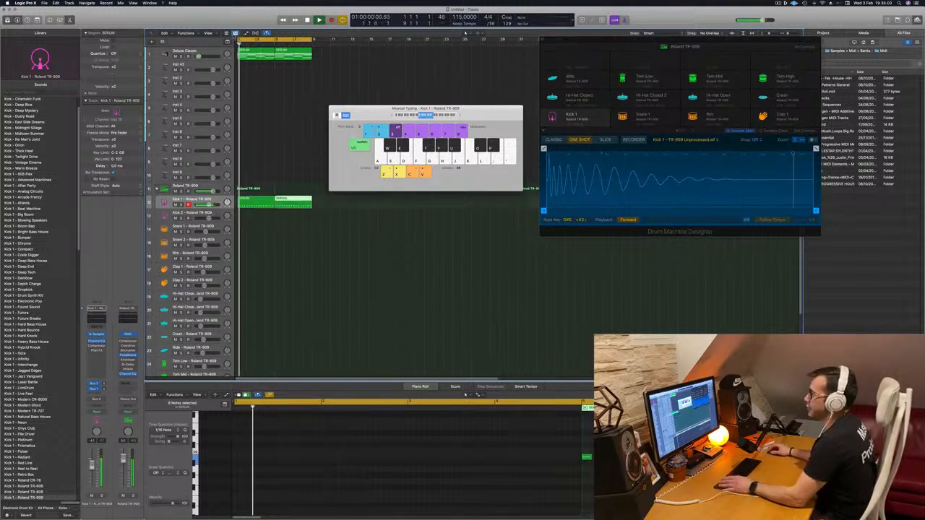
click(185, 51)
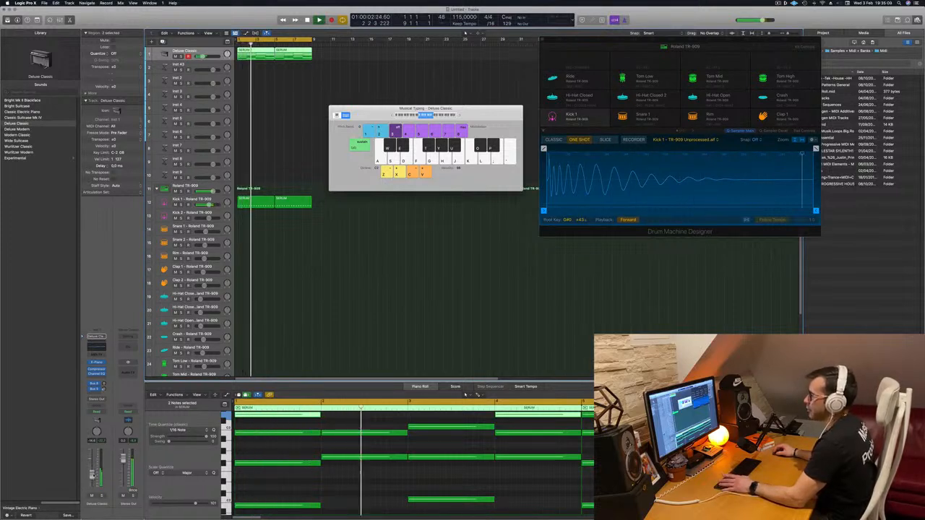
drag(367, 108, 540, 90)
click(336, 121)
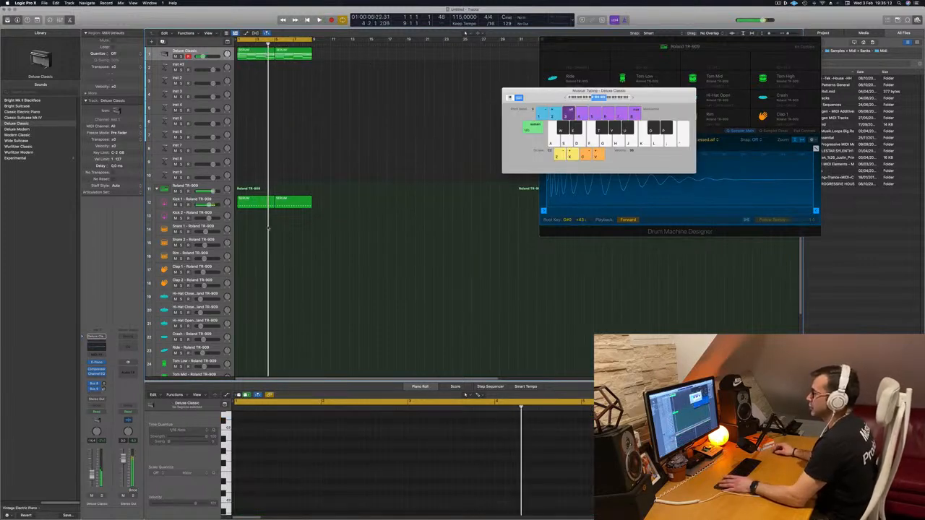
Copy the first Kick 1 region to Snare 1, keeping hits on beats 2 and 4 plus one extra hit ending bar 4
click(256, 205)
drag(256, 205, 256, 230)
click(239, 458)
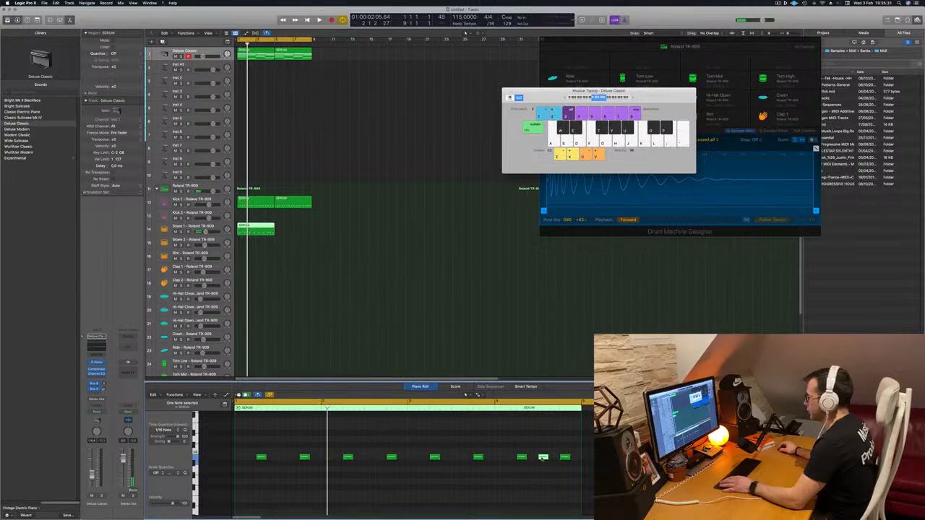
drag(542, 458, 575, 458)
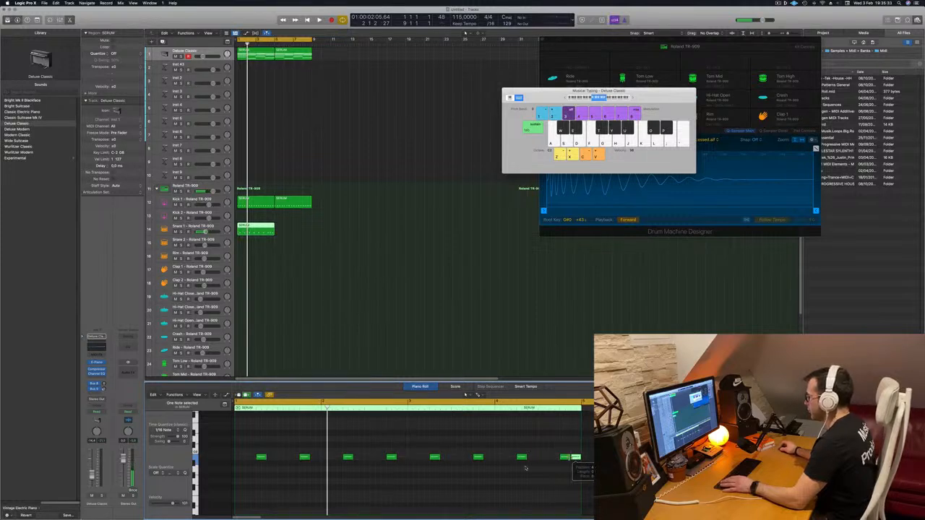
Transpose all notes of the Snare 1 region to the snare's pitch and play the loop
key(super+a)
key(Delete)
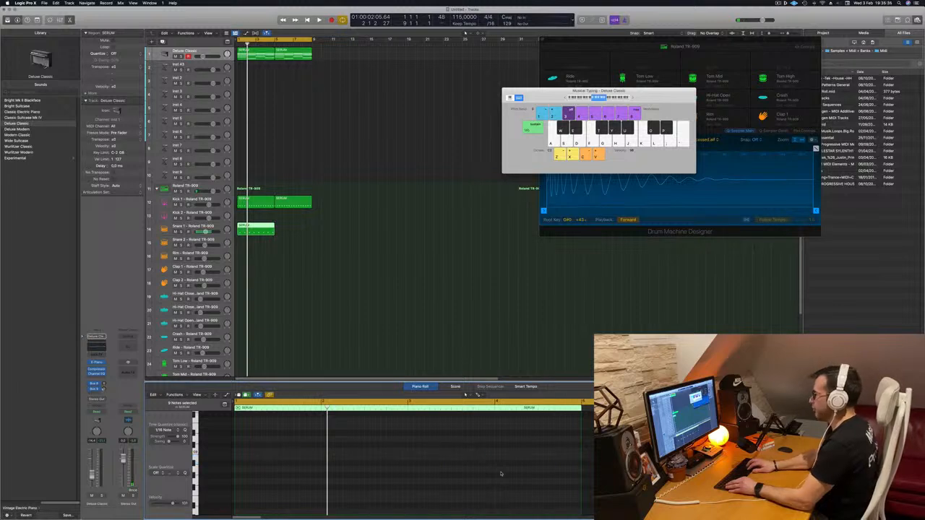
key(space)
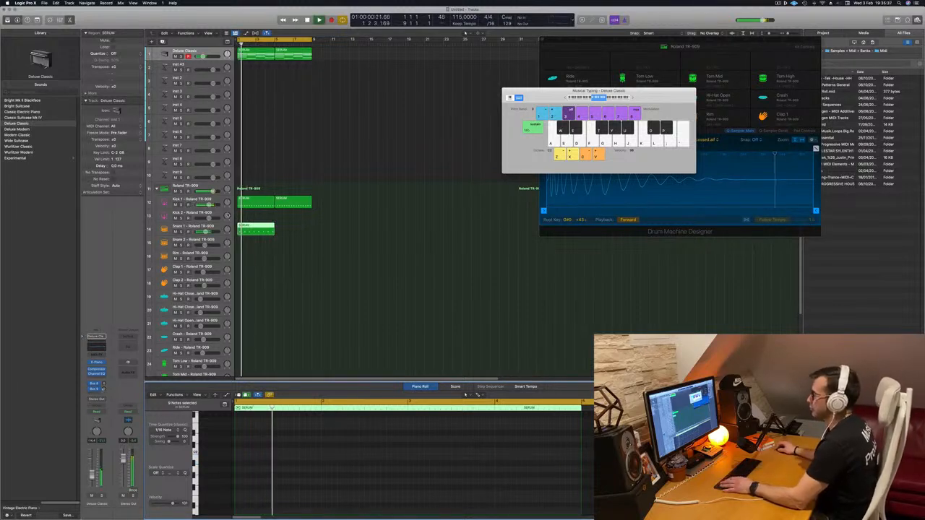
Copy the Snare 1 region to bar 5 and lower the Snare 1 volume slightly
drag(252, 226, 289, 229)
click(266, 228)
scroll(269, 259, left, 2)
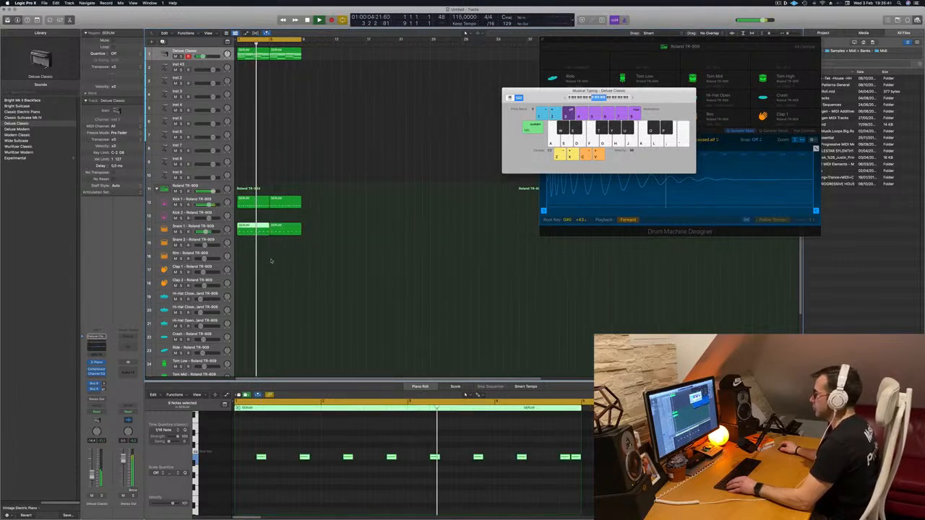
scroll(275, 259, right, 1)
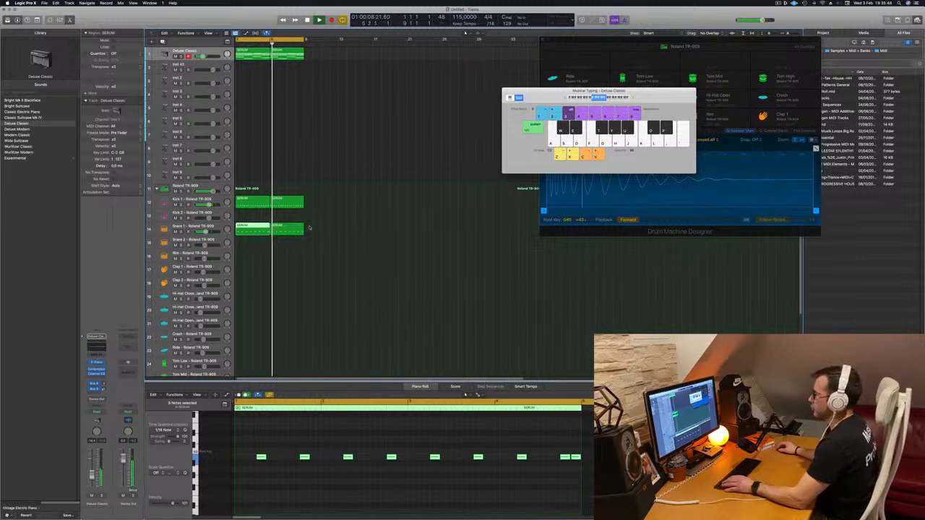
click(209, 227)
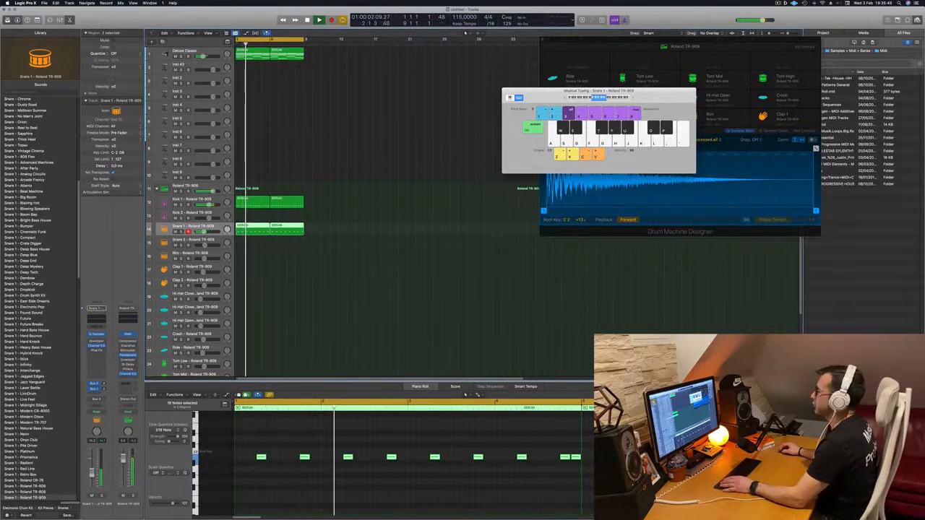
click(299, 304)
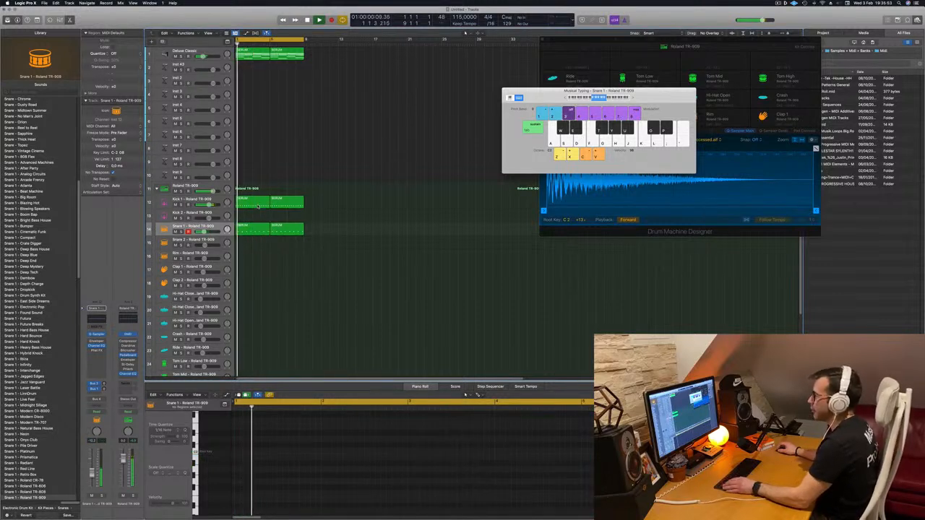
Copy the first Snare 1 region onto the first Hi-Hat Closed track and transpose its notes for the hi-hat
click(256, 230)
drag(255, 230, 254, 299)
key(space)
drag(250, 445, 599, 495)
key(space)
scroll(287, 468, down, 2)
scroll(281, 469, up, 4)
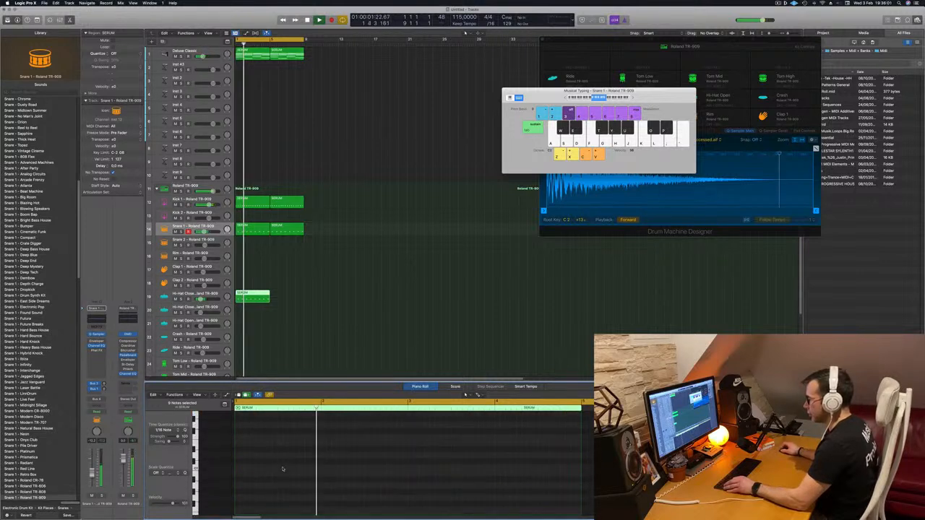
scroll(276, 471, down, 2)
Duplicate the notes in the first Hi-Hat Closed region so a hit falls on every offbeat eighth, and play the loop
key(space)
mouse_move(256, 471)
mouse_down()
mouse_move(247, 474)
mouse_move(273, 471)
mouse_move(271, 480)
mouse_up()
key(space)
key(Delete)
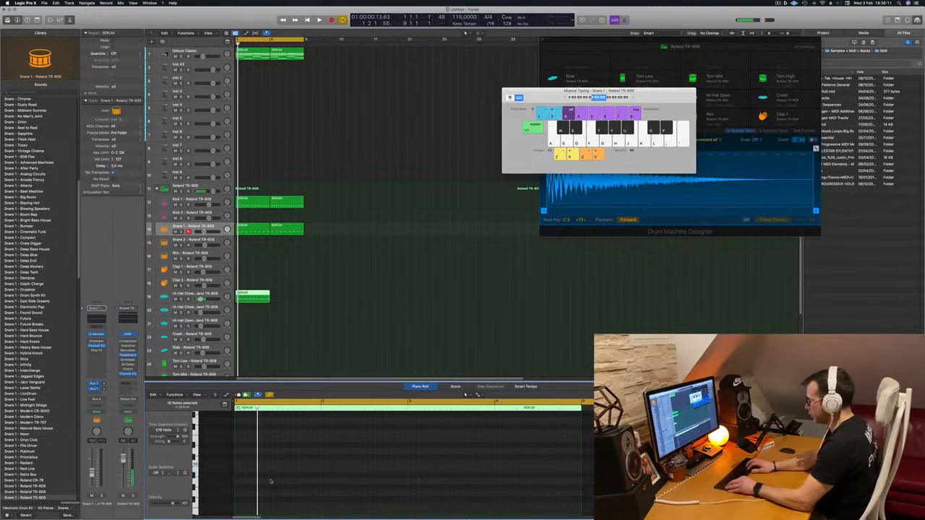
key(super+z)
key(space)
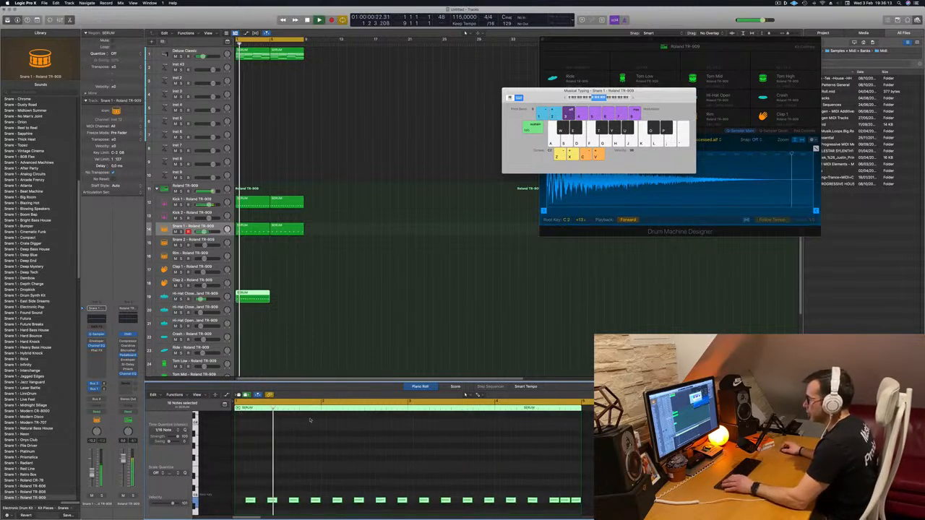
Copy the Hi-Hat Closed region to bar 5 and replay the loop from the start
drag(260, 298, 292, 299)
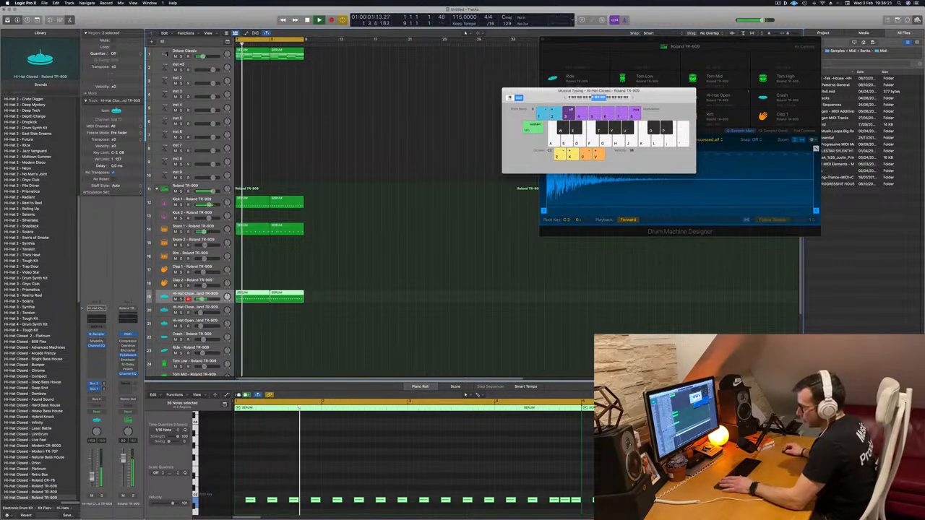
click(252, 340)
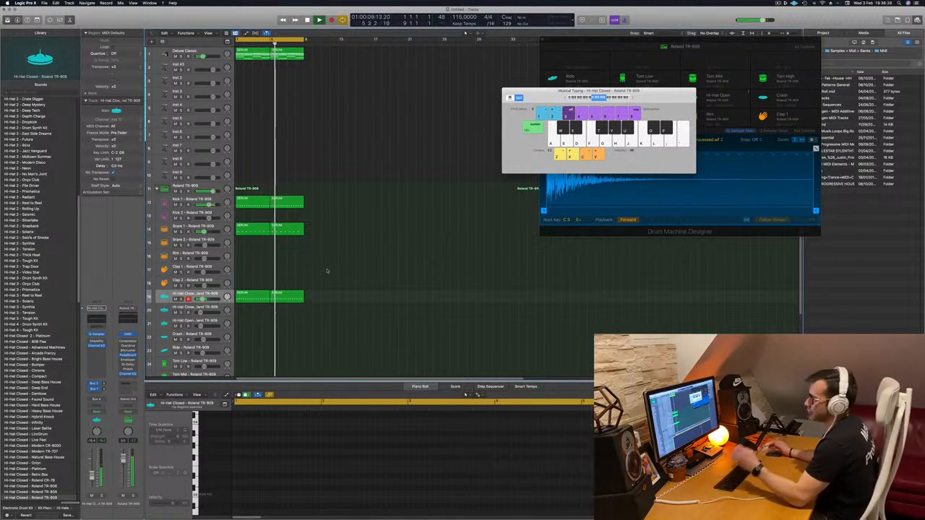
key(Return)
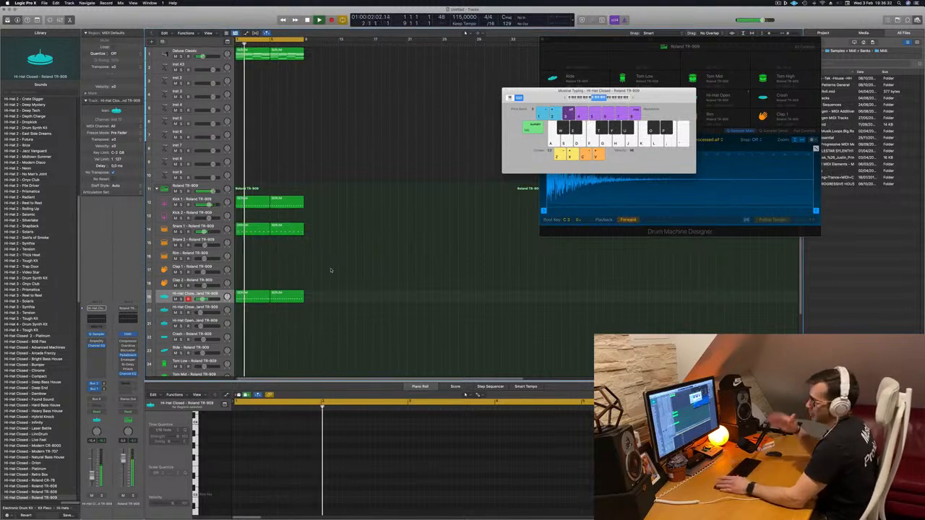
key(Return)
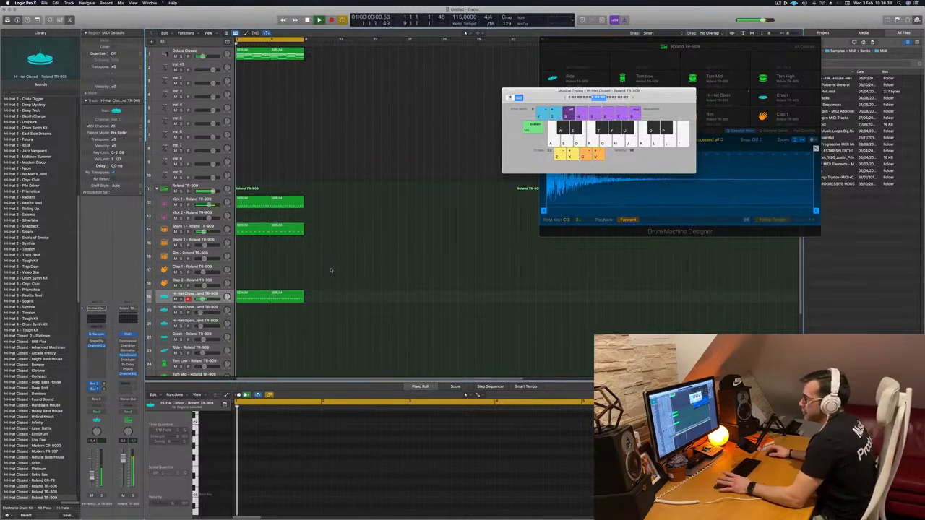
Copy the first Snare 1 region onto the Tom Low track near the start of the song
click(256, 294)
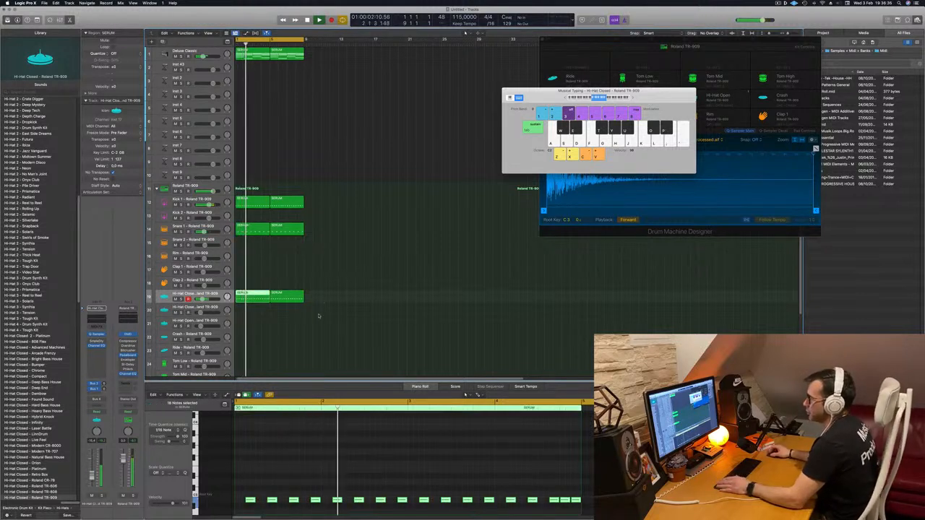
scroll(319, 312, down, 2)
scroll(319, 311, down, 3)
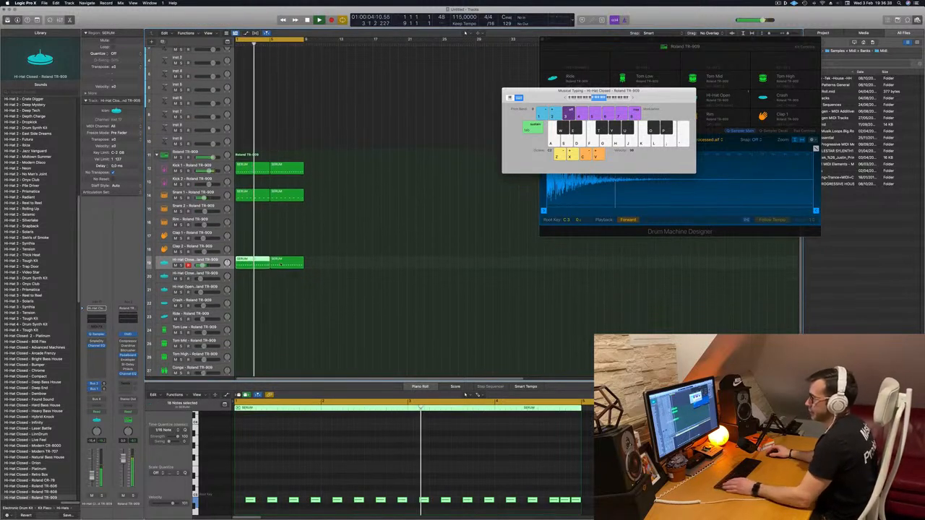
click(246, 168)
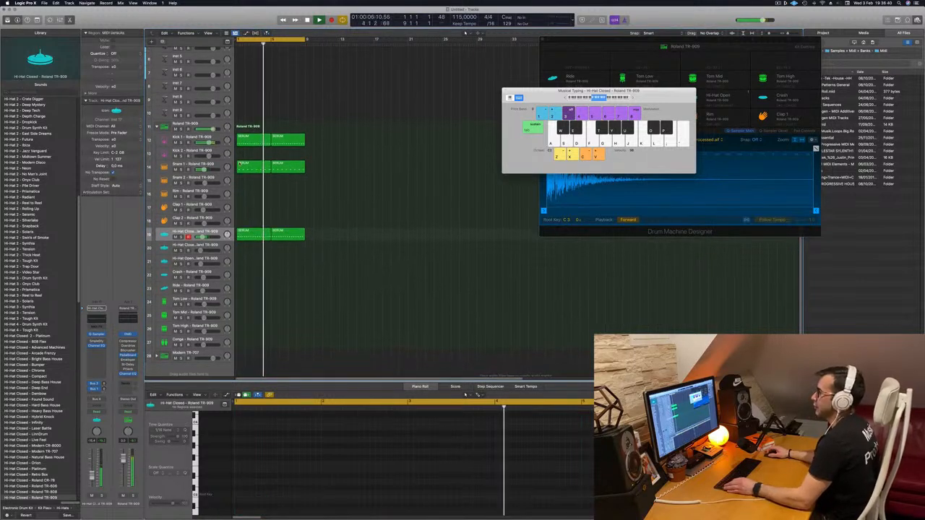
drag(253, 234, 253, 307)
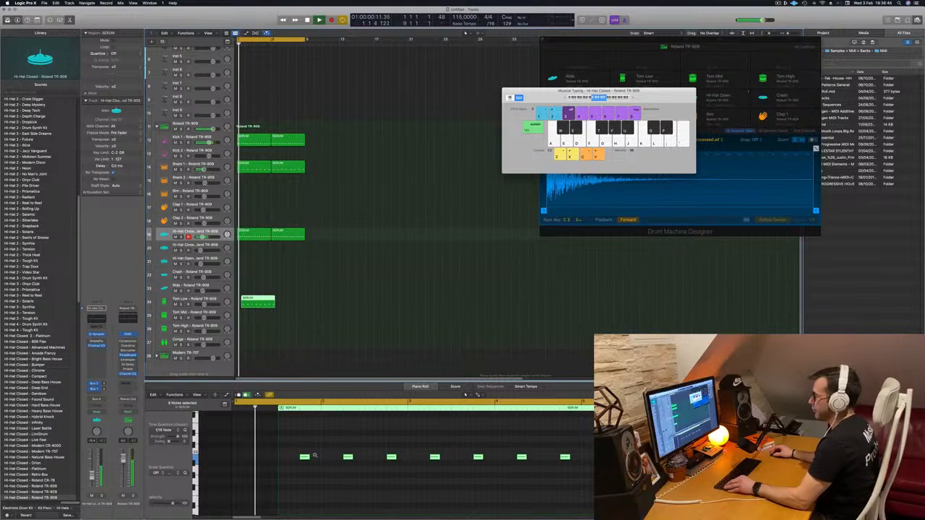
Transpose the Tom Low notes to the tom's pitch and move the second note earlier, close behind the first
scroll(314, 456, down, 3)
key(Return)
scroll(434, 448, down, 5)
scroll(421, 444, up, 3)
key(space)
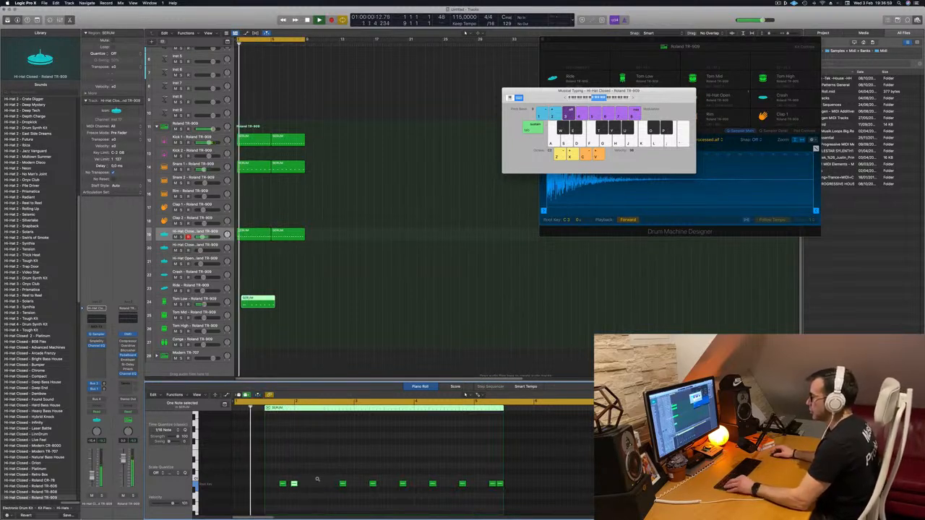
scroll(317, 480, up, 3)
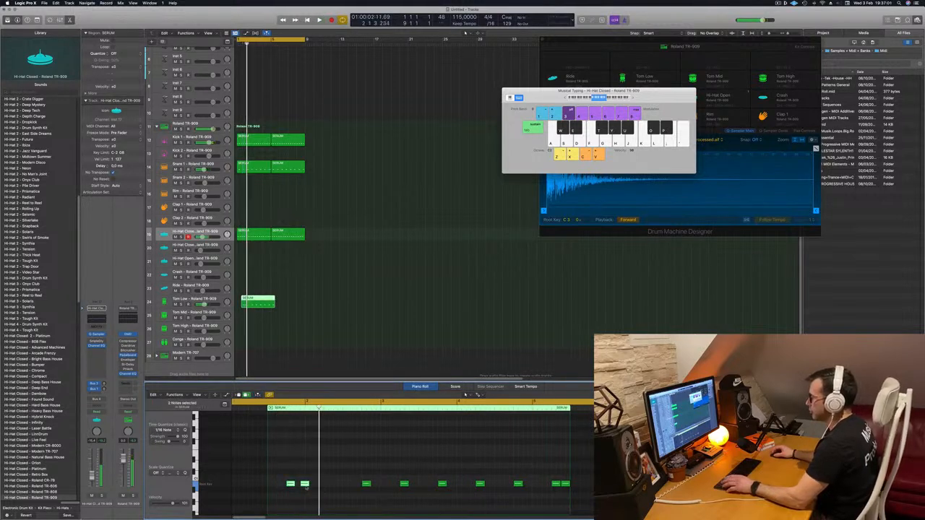
Copy the opening pair of Tom Low notes twice at half-bar intervals, replacing the evenly spaced hit in the way
drag(291, 484, 324, 485)
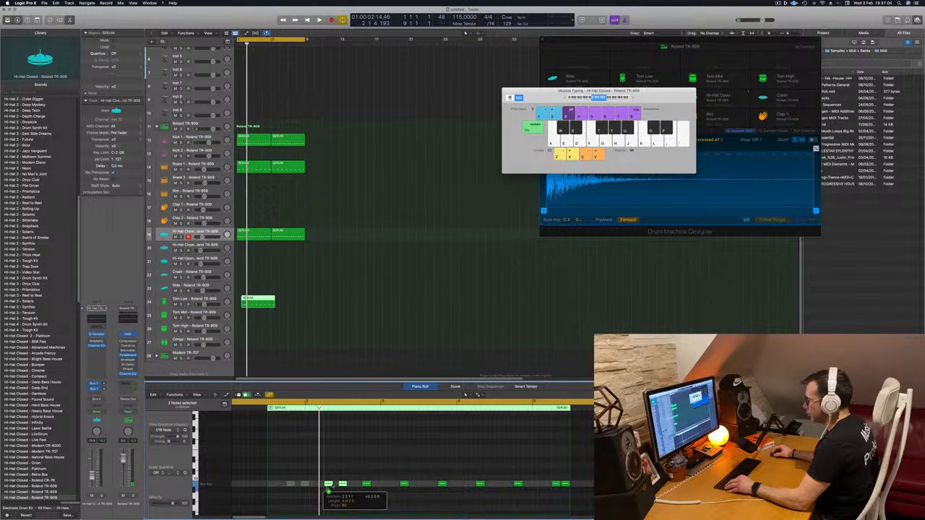
drag(327, 492, 329, 490)
scroll(344, 475, down, 2)
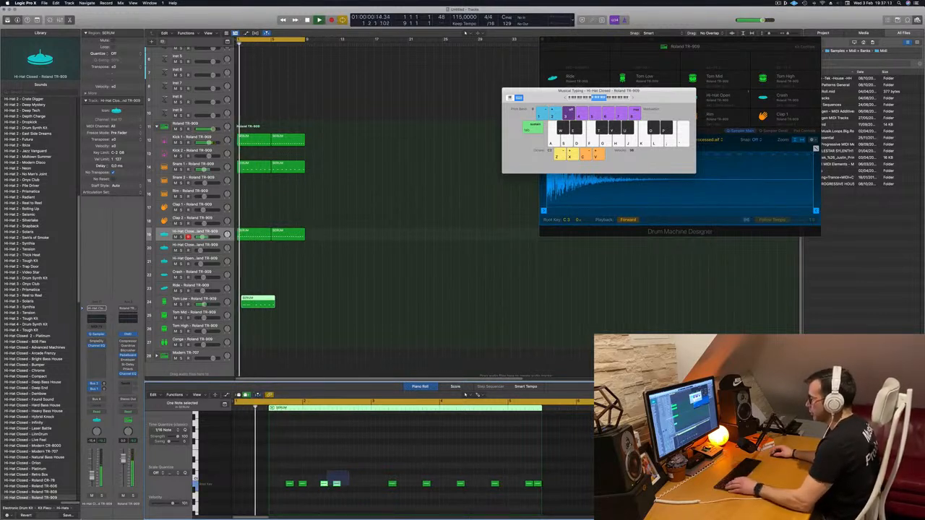
drag(324, 489, 358, 487)
scroll(349, 469, down, 2)
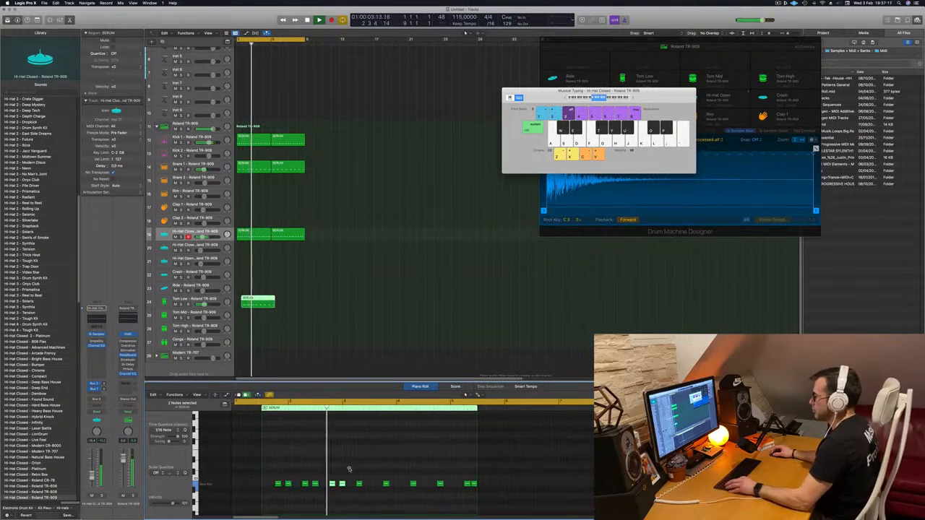
Shorten the last note of the third Tom Low pair and move the region to start at bar 1
scroll(347, 470, down, 2)
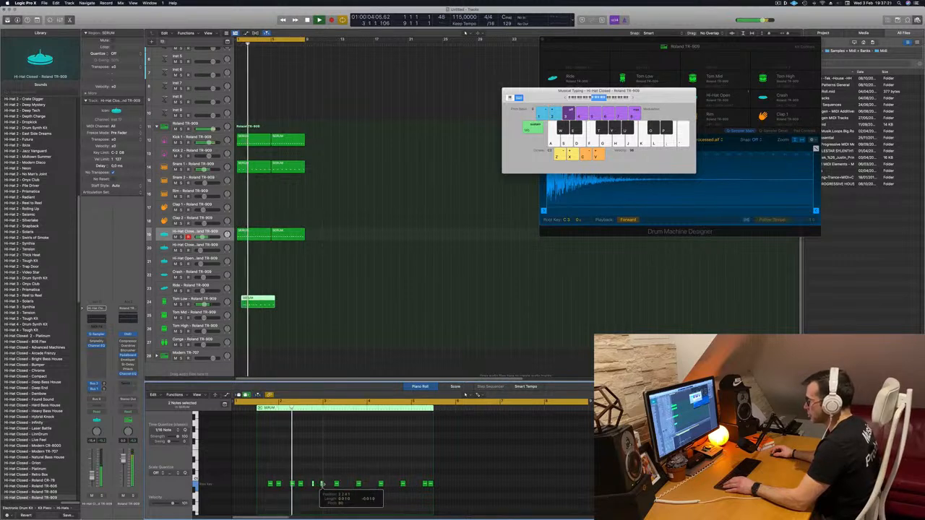
scroll(330, 481, up, 2)
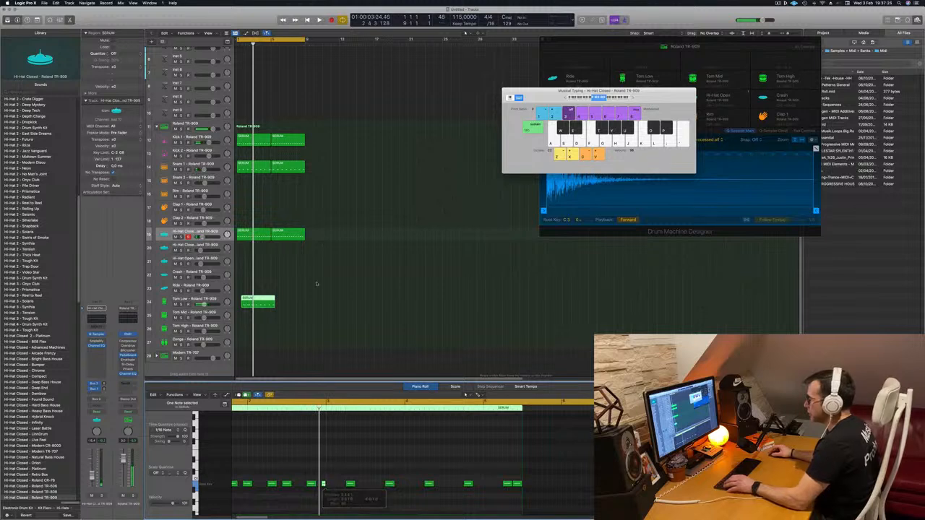
key(space)
scroll(256, 304, up, 5)
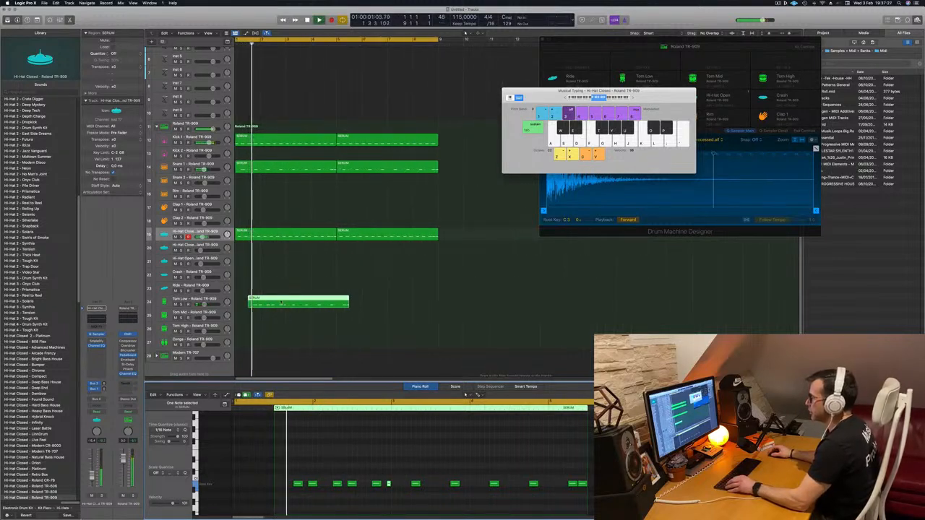
drag(282, 298, 266, 299)
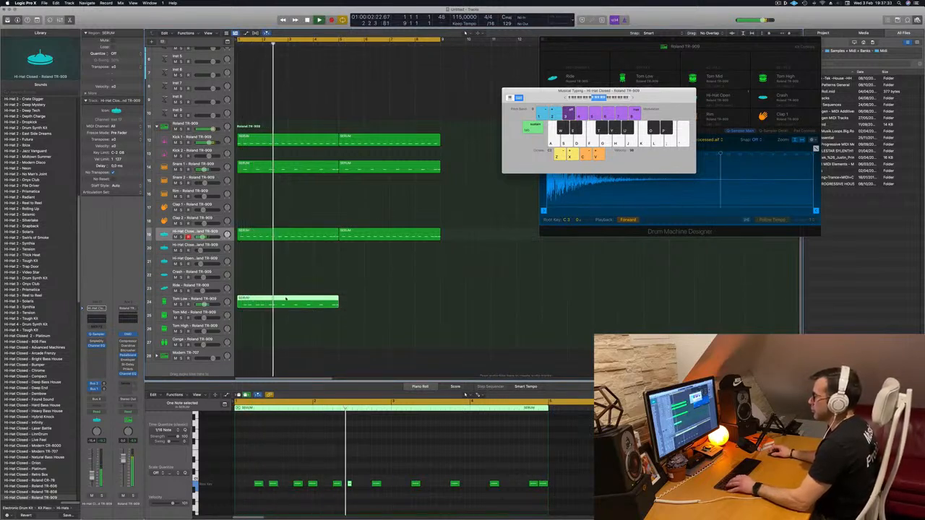
Split the Tom Low region at bar 3, delete its second half, and repeat the two-bar region through bar 8
click(287, 299)
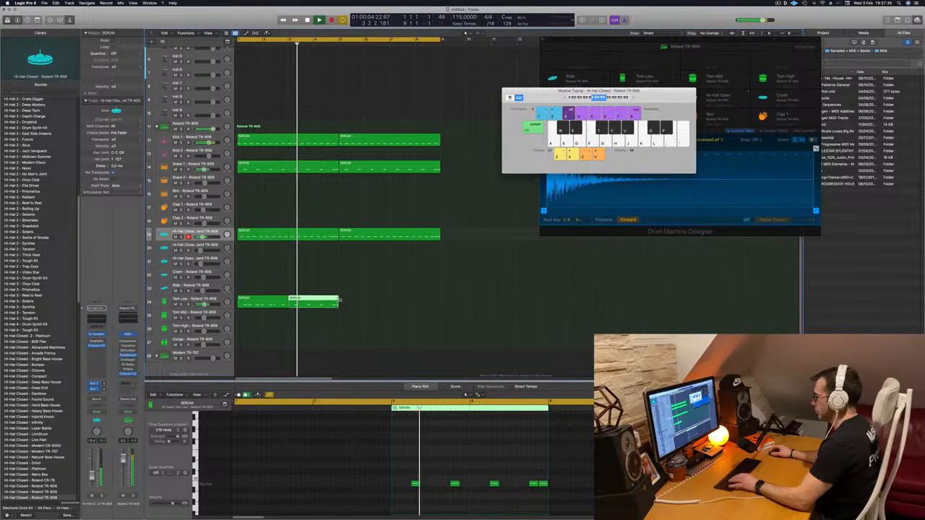
key(Delete)
key(Return)
click(255, 303)
drag(255, 302, 355, 305)
shift+click(254, 302)
scroll(306, 286, left, 2)
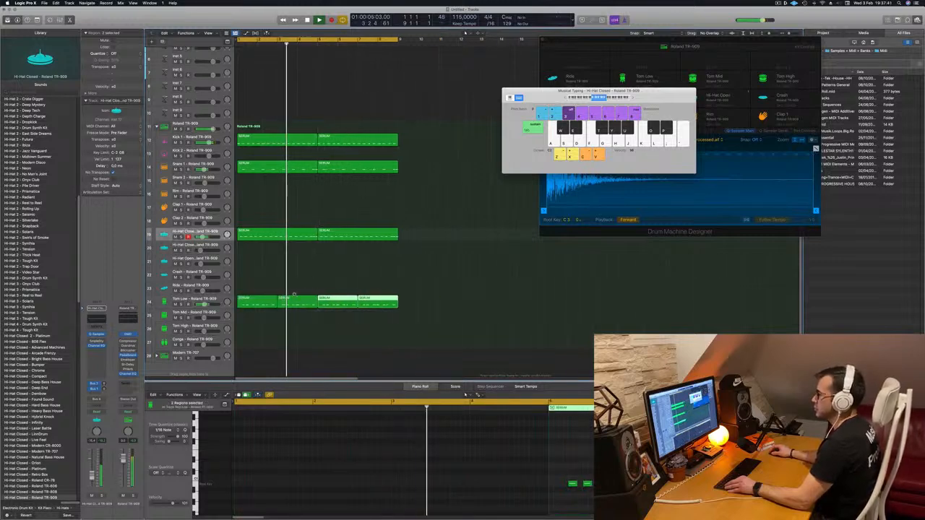
scroll(306, 285, down, 1)
scroll(289, 292, down, 3)
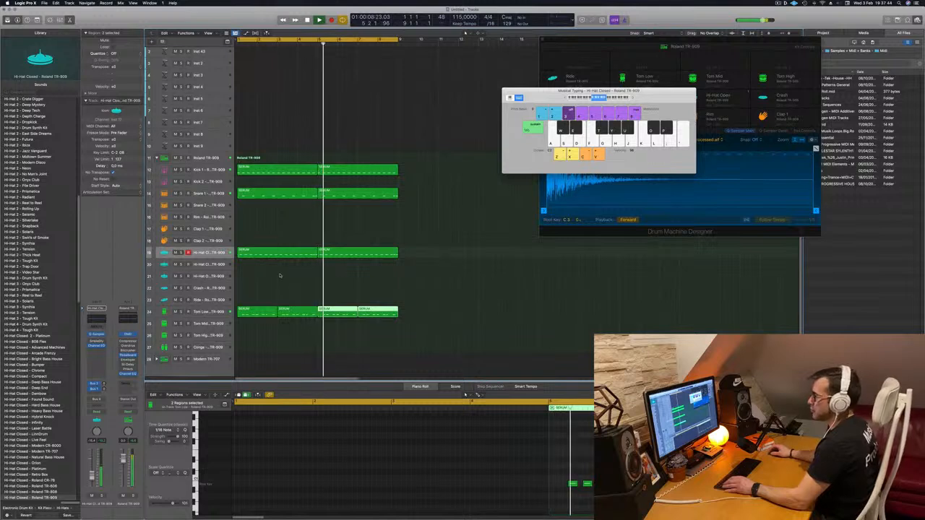
click(327, 281)
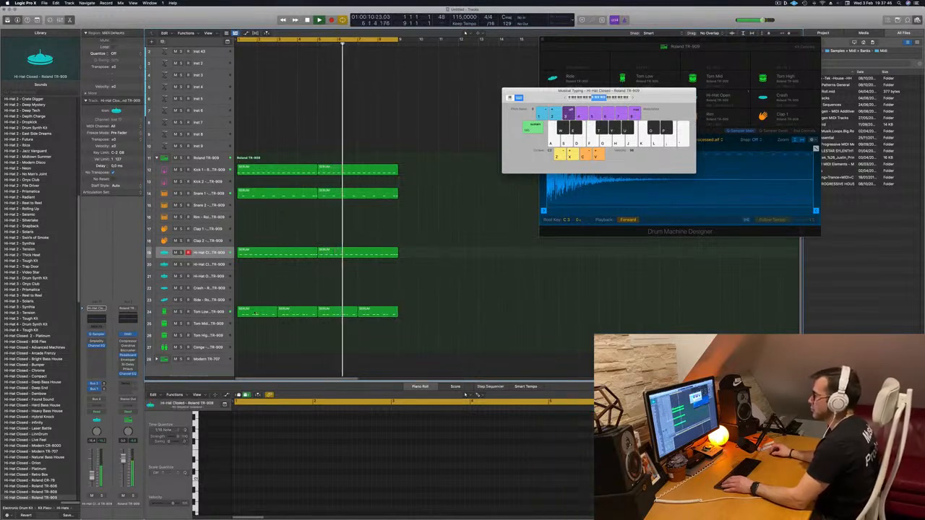
Copy the first Tom Low region onto the Tom Mid track and move its last note to the end of bar 2
click(257, 312)
key(Return)
drag(257, 312, 257, 323)
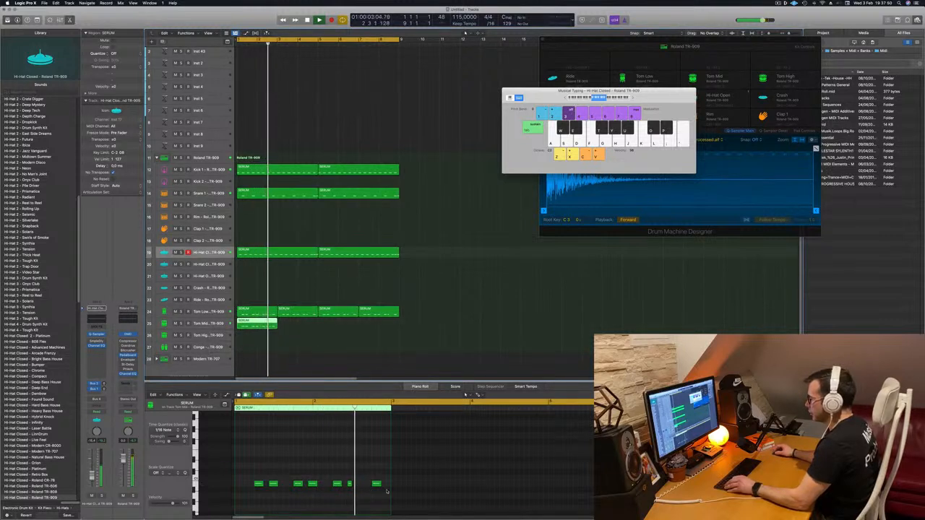
click(376, 483)
key(Return)
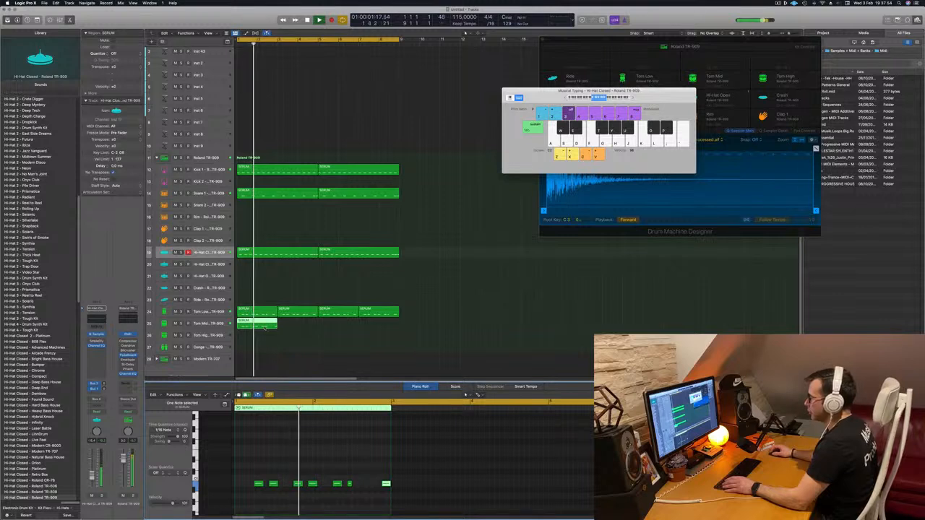
Move the first Tom Mid note two sixteenths earlier and delete all notes between the first and the last
click(261, 485)
key(Return)
key(alt+Left)
key(alt+Left)
drag(264, 474, 361, 504)
key(Delete)
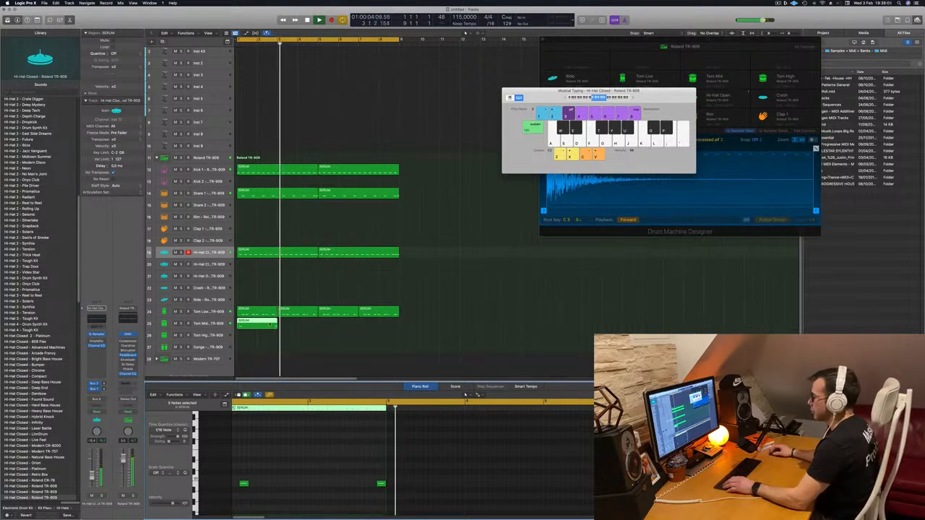
Repeat the two-bar Tom Mid region through bar 8, matching the Tom Low regions above
drag(270, 324, 316, 326)
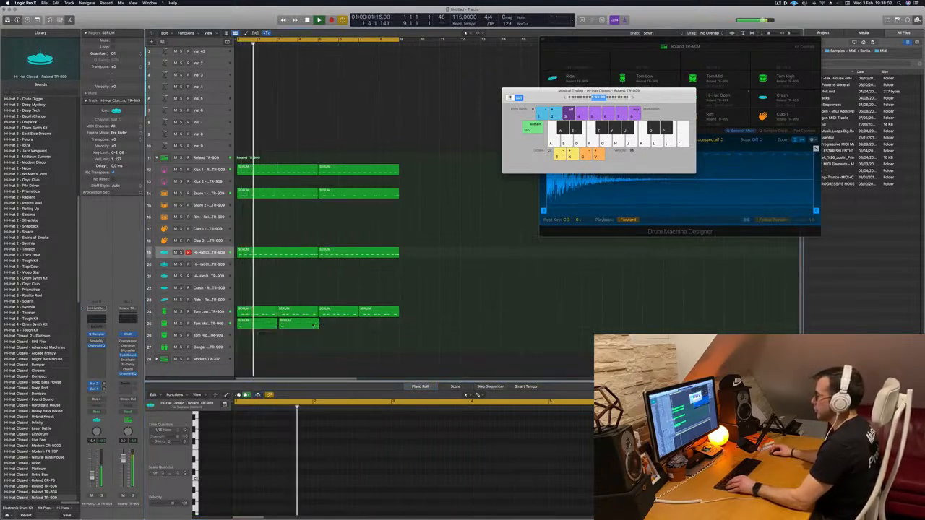
key(super+z)
drag(257, 324, 341, 327)
click(287, 364)
Transpose all notes of the four Tom Mid regions to the tom's pitch and audition the loop
click(208, 324)
click(313, 463)
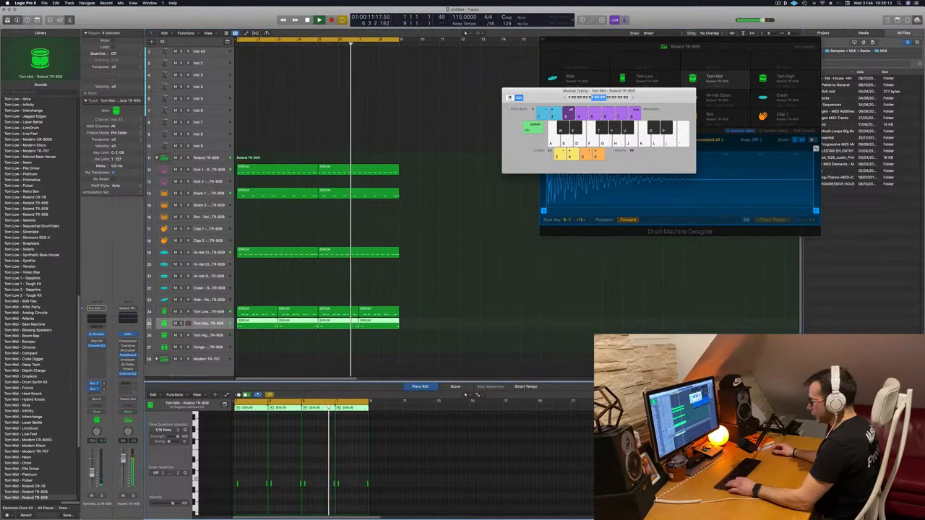
key(super+a)
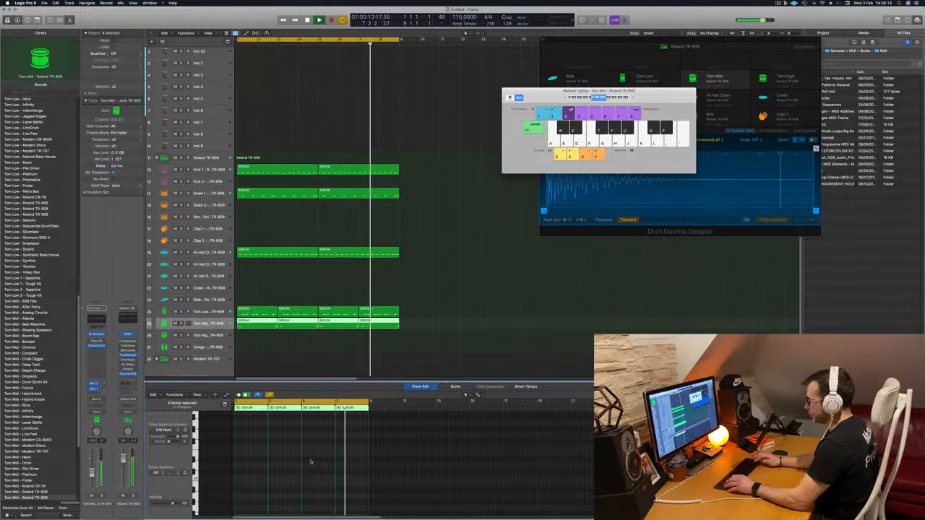
key(space)
key(space)
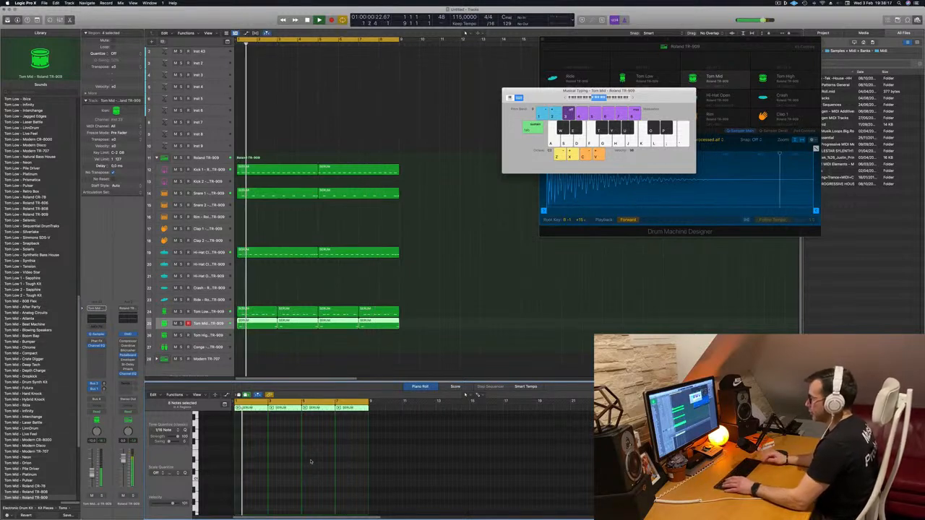
key(space)
key(space)
key(space)
key(space)
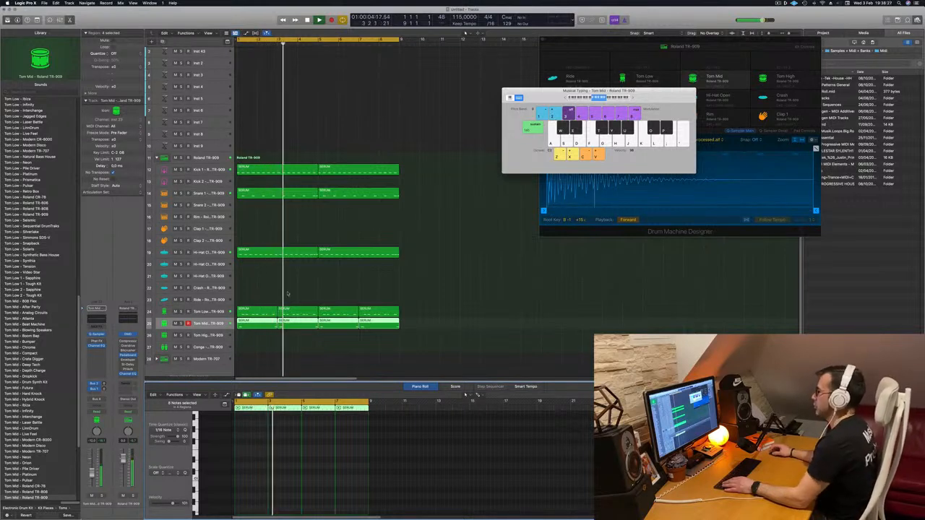
Restart playback, show the first Deluxe Classic chord region's notes, and select the empty Inst 43 track
scroll(276, 282, down, 1)
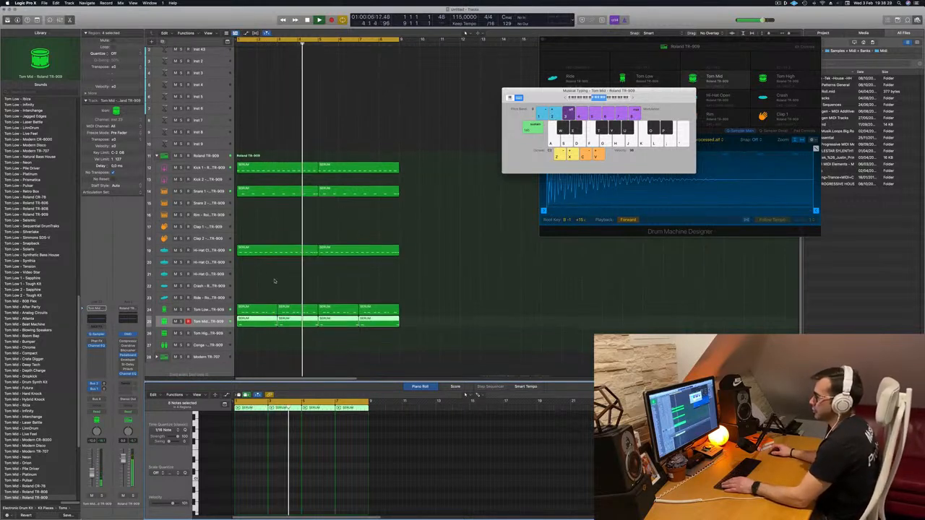
scroll(314, 217, up, 3)
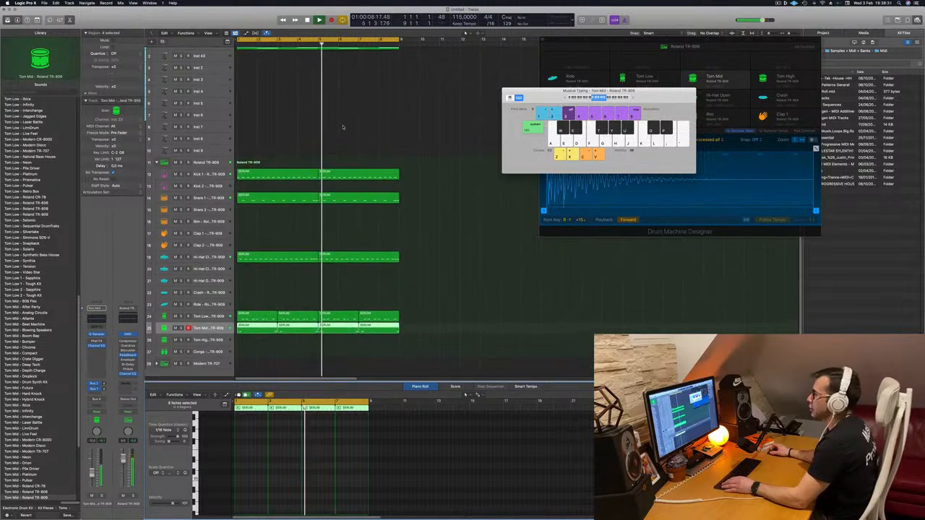
key(Return)
click(275, 58)
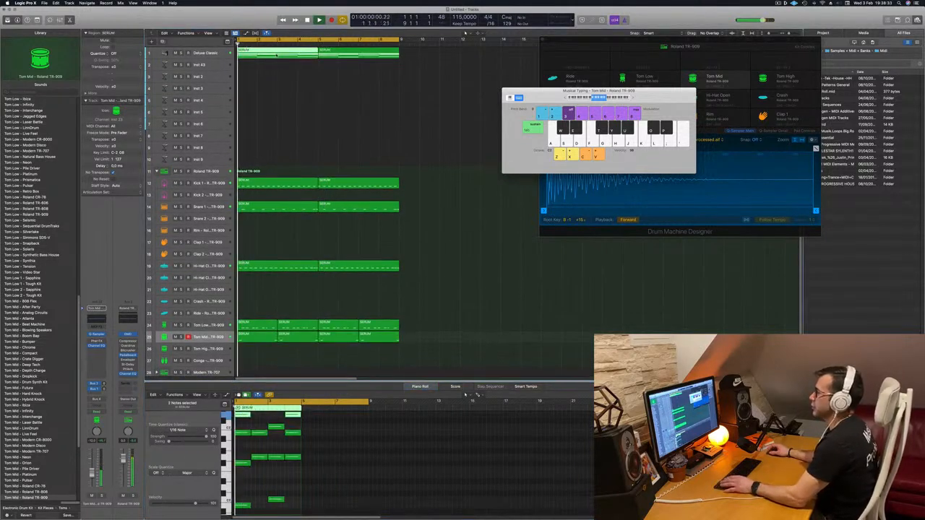
click(210, 64)
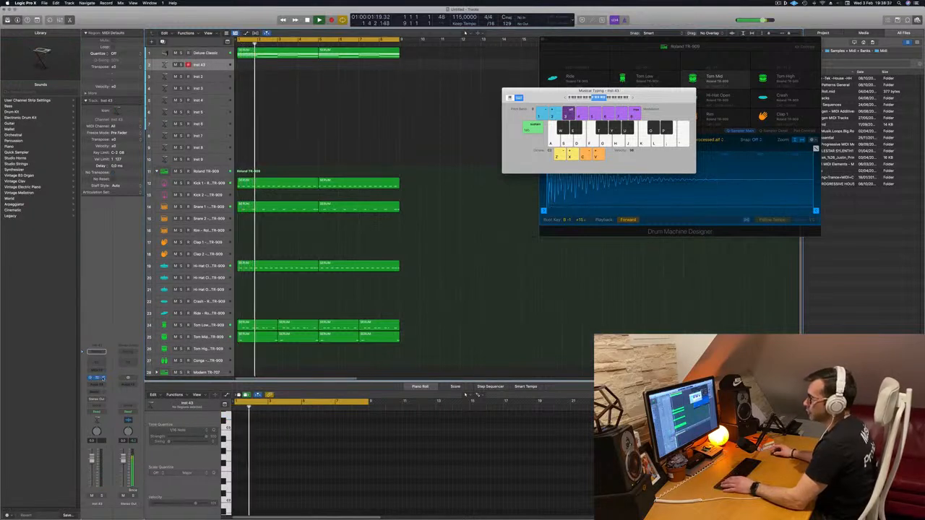
Load the stereo EFM1 (FM Synth) instrument on the Inst 43 track, uncover the arrangement, and stop playback
click(96, 377)
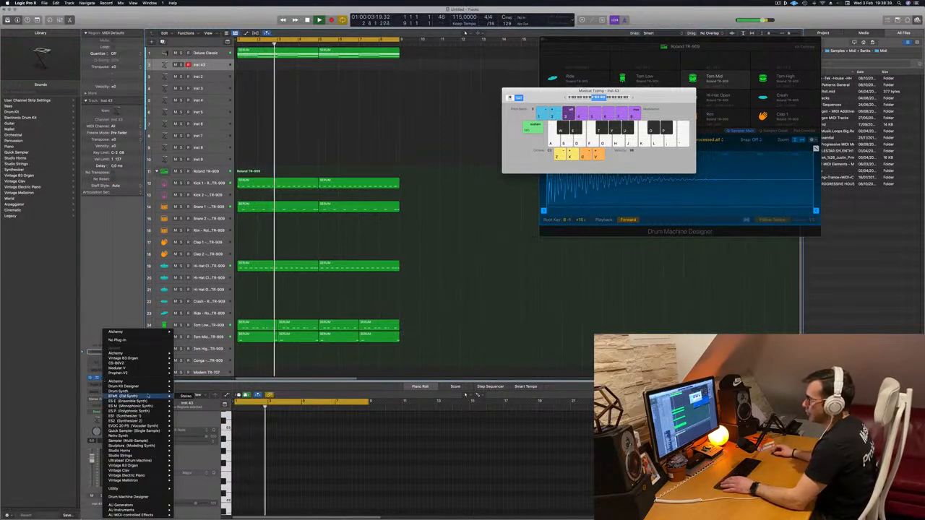
click(291, 107)
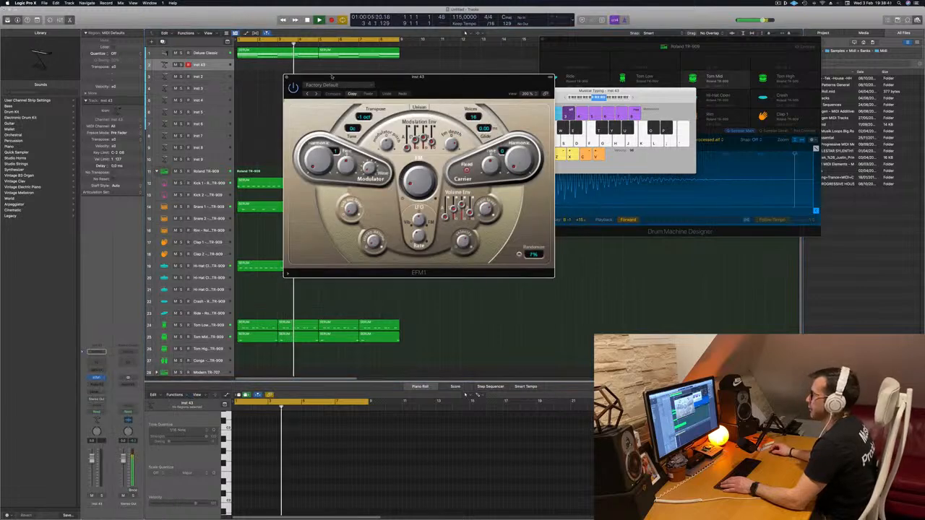
drag(318, 79, 504, 91)
key(space)
Copy the first Deluxe Classic chord region to Inst 43 and keep only the lowest note of each chord
drag(271, 55, 271, 69)
scroll(245, 475, down, 5)
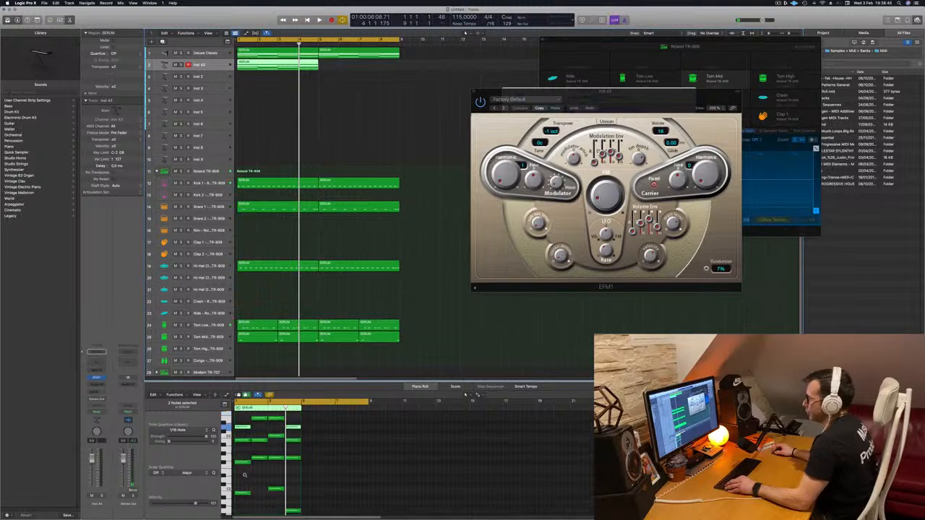
click(243, 438)
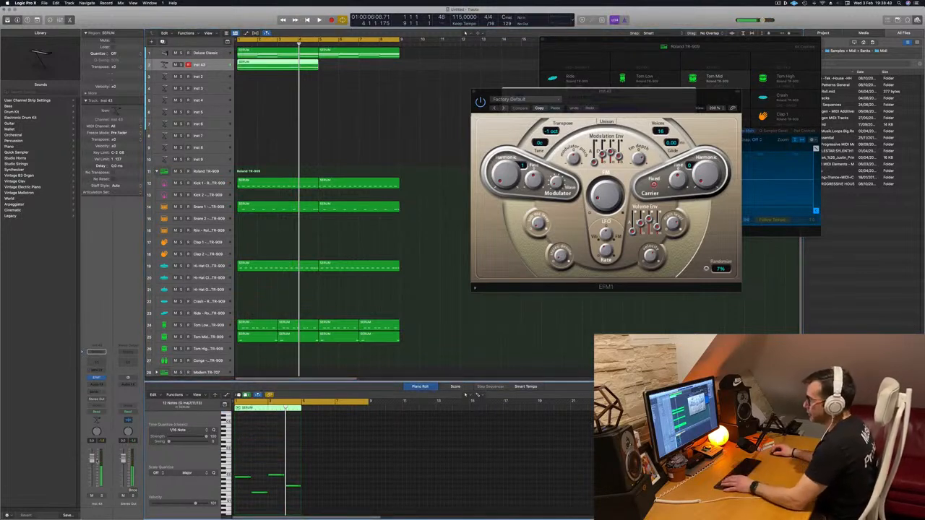
key(Return)
key(space)
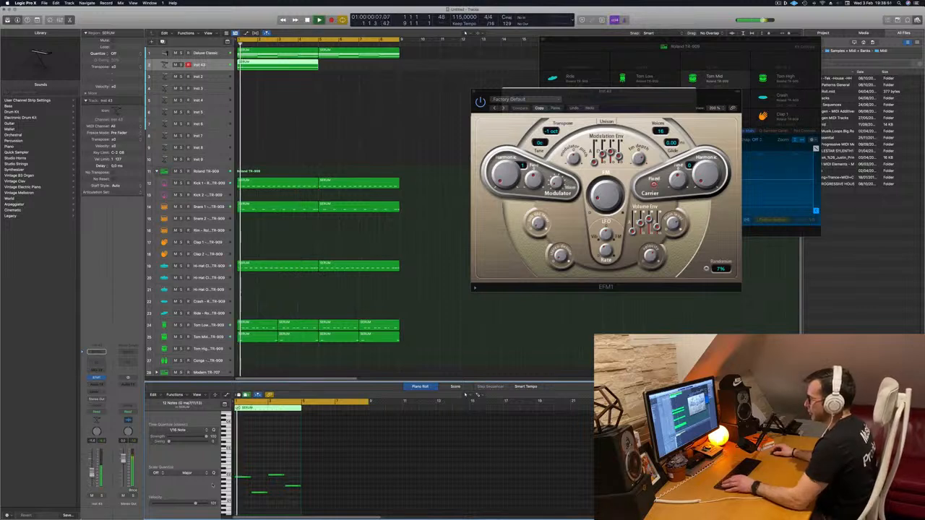
Select all four Inst 43 bass notes and shorten them to about an eighth note each
drag(260, 462, 366, 503)
key(space)
key(space)
drag(307, 493, 241, 498)
key(space)
scroll(246, 491, up, 5)
key(space)
key(space)
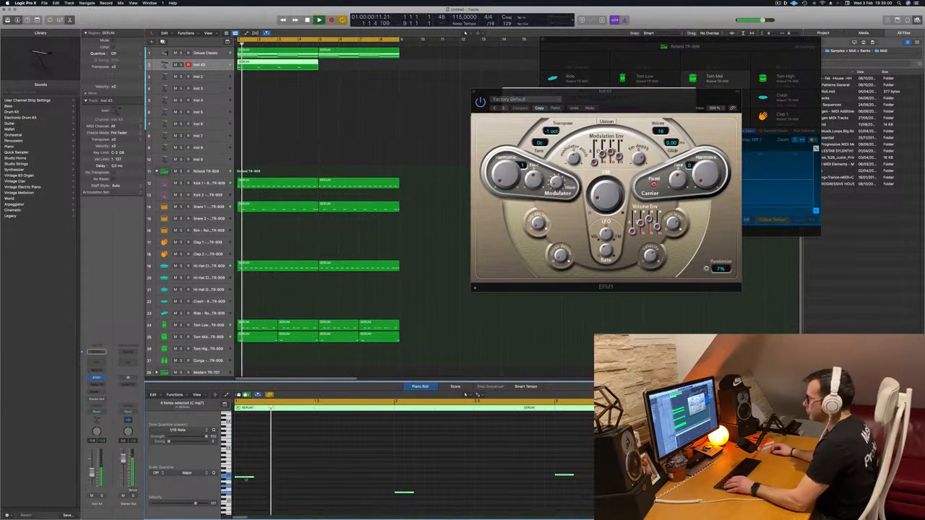
Duplicate the four bass notes later within their bars to build a syncopated eighth-note pattern
drag(249, 478, 318, 482)
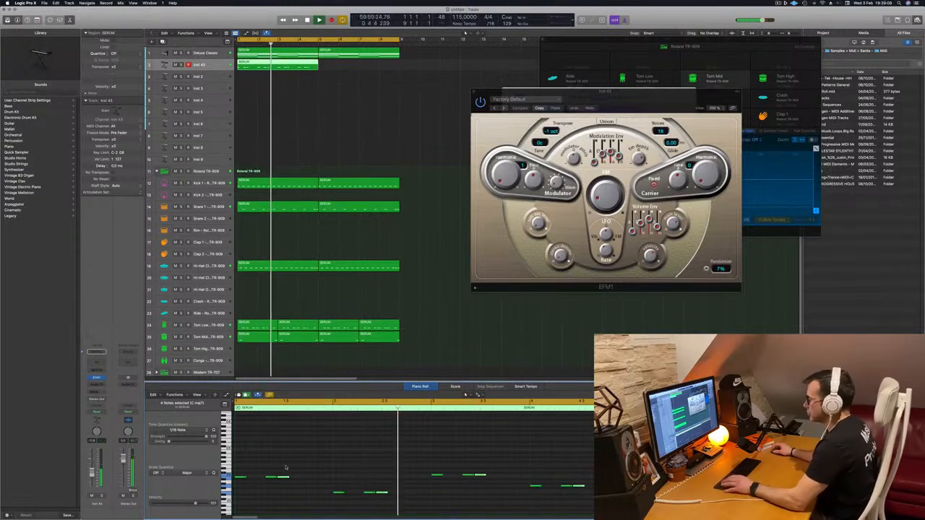
drag(280, 477, 308, 480)
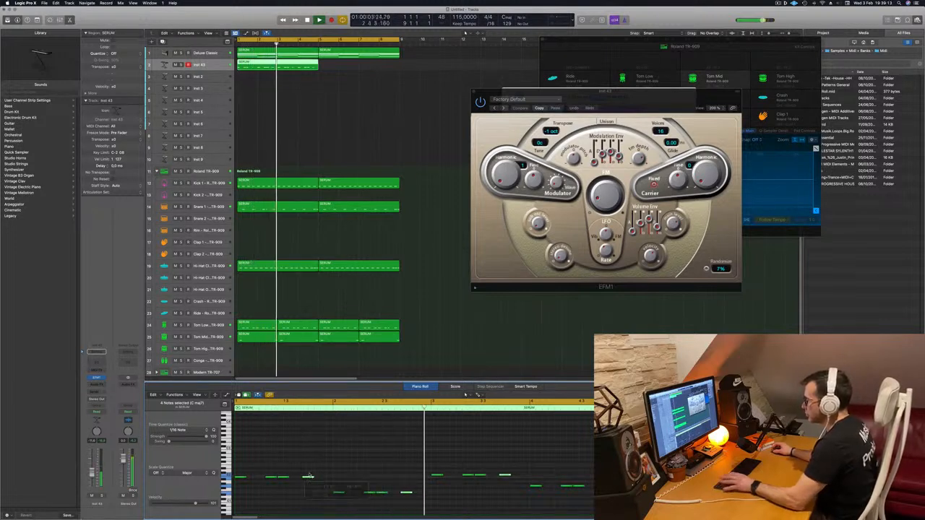
key(super+Left)
key(super+Right)
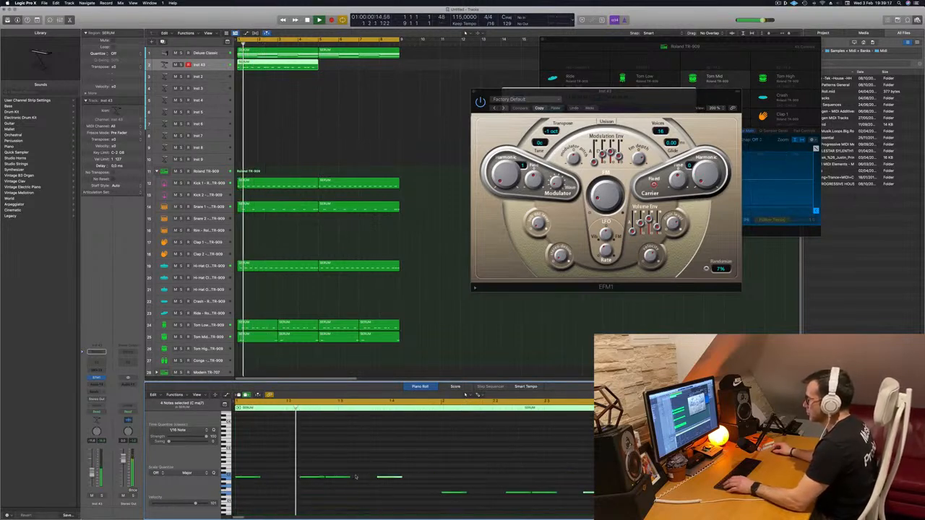
Shift each bar's last bass hit to beat 4 and add one more eighth-note copy directly after it
drag(396, 479, 410, 480)
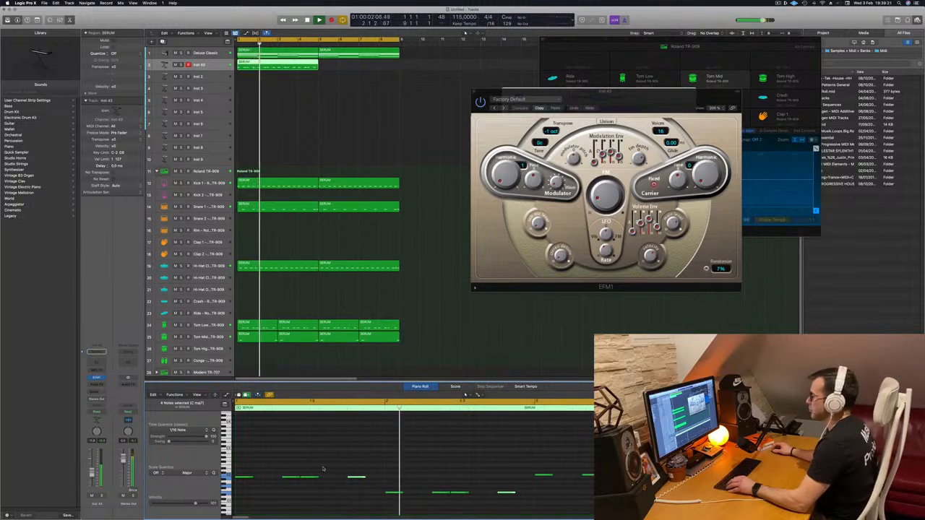
key(super+Left)
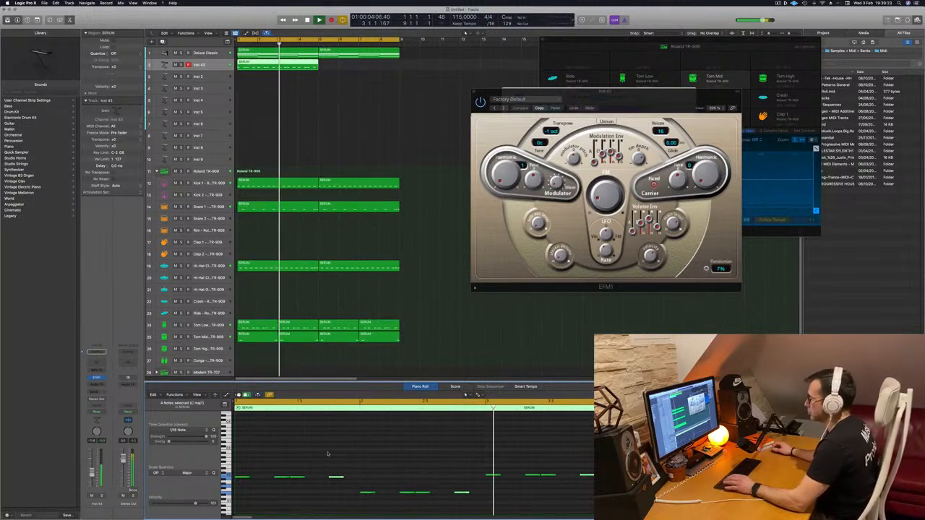
key(super+Left)
Restart the loop and copy the four-bar Inst 43 region to bars 5 through 8
key(Return)
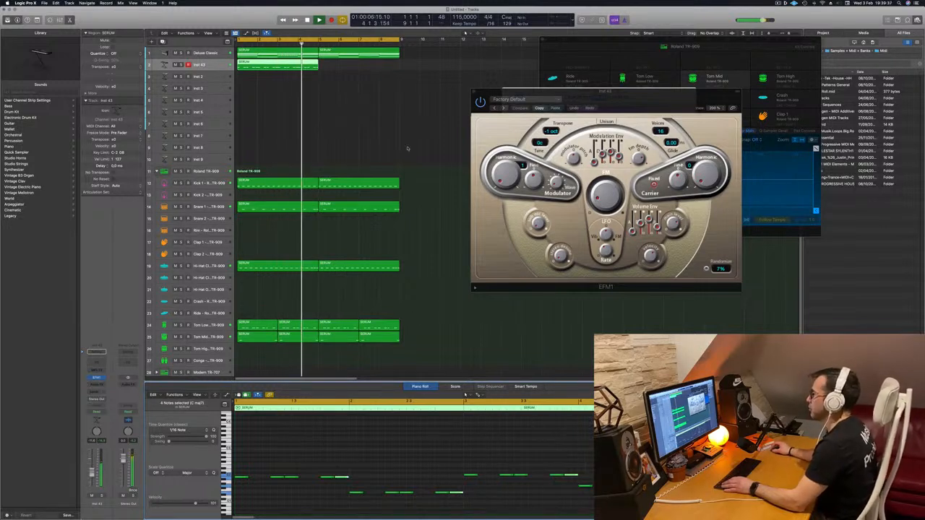
click(349, 87)
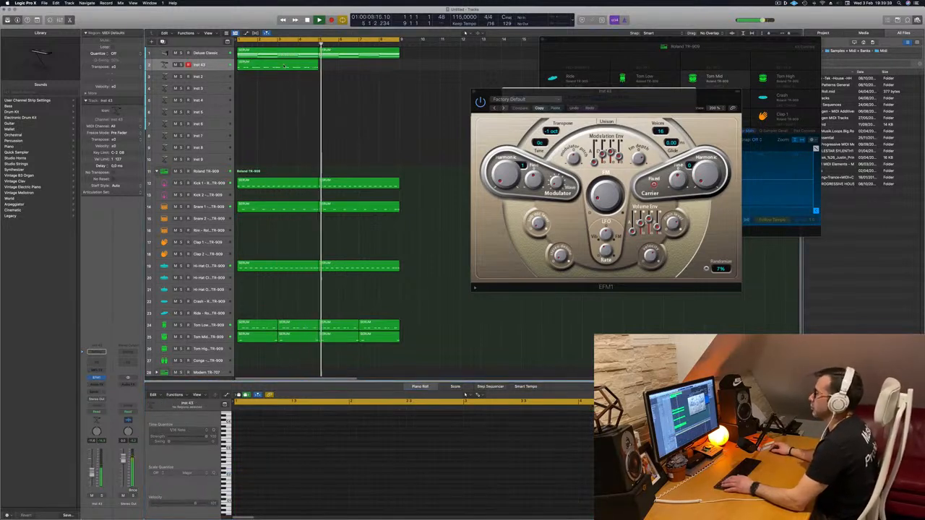
drag(272, 66, 352, 71)
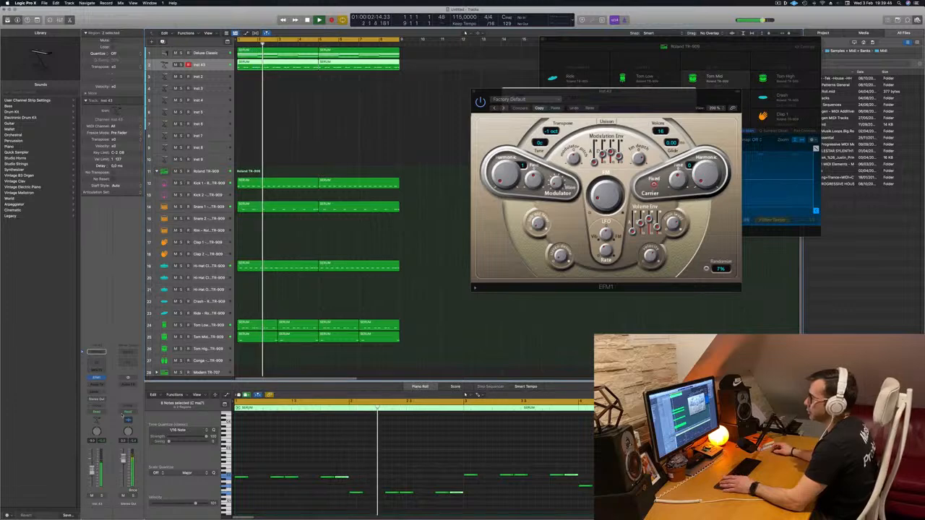
Insert a Compressor on Inst 43 and set its side chain to Kick 1 - Roland TR-909 (Inst 10)
click(98, 383)
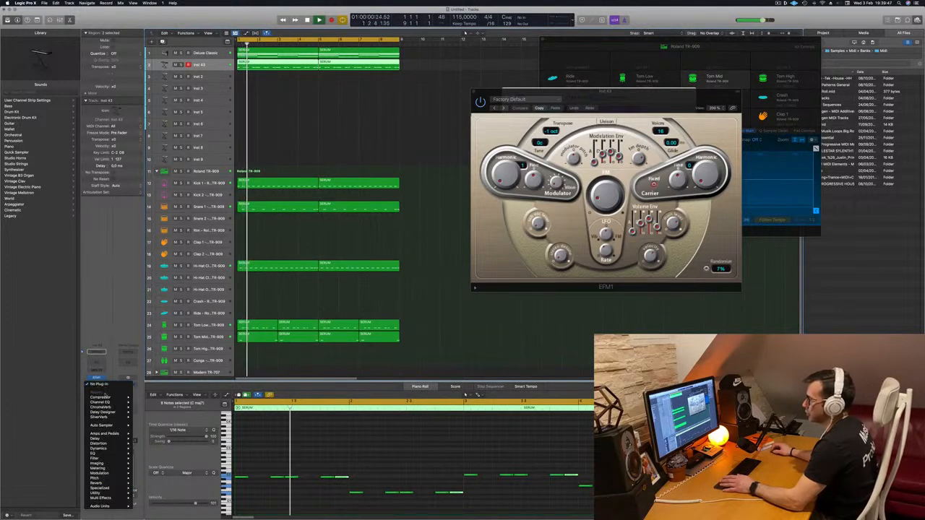
mouse_move(101, 397)
click(144, 399)
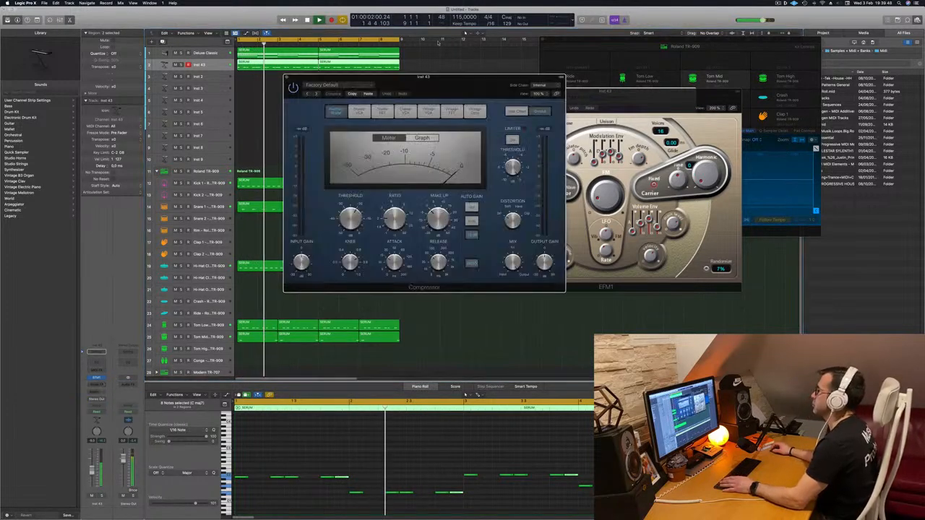
drag(458, 84, 450, 83)
click(531, 85)
mouse_move(533, 104)
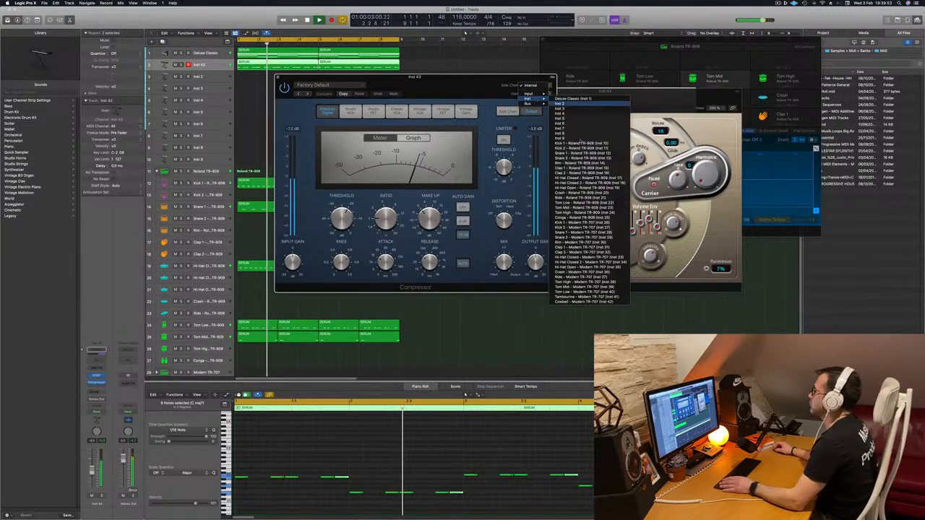
click(564, 143)
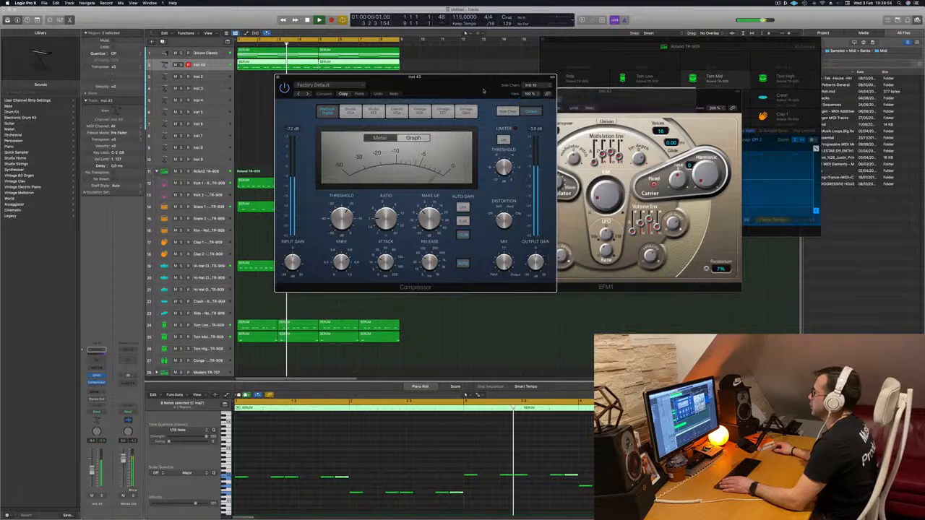
Adjust the Compressor's attack and threshold while auditioning the loop, and close the plug-in
drag(395, 198, 413, 204)
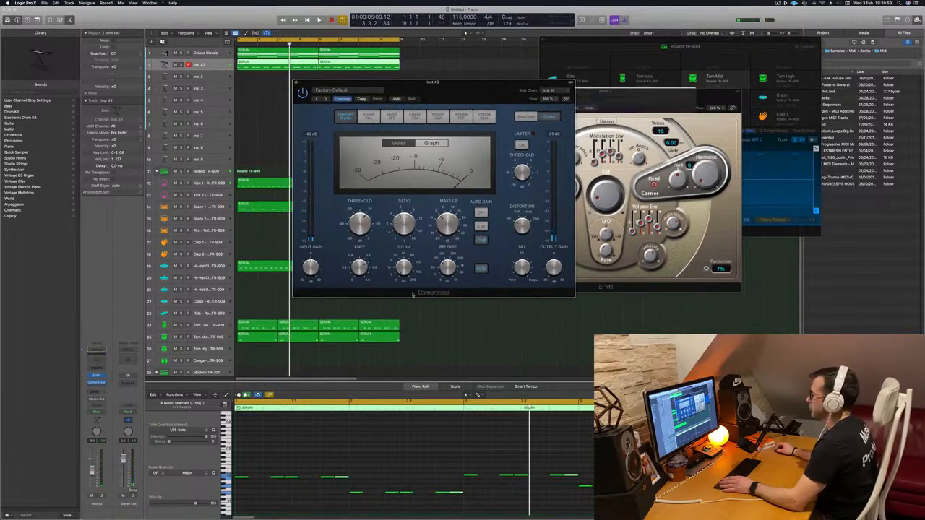
key(space)
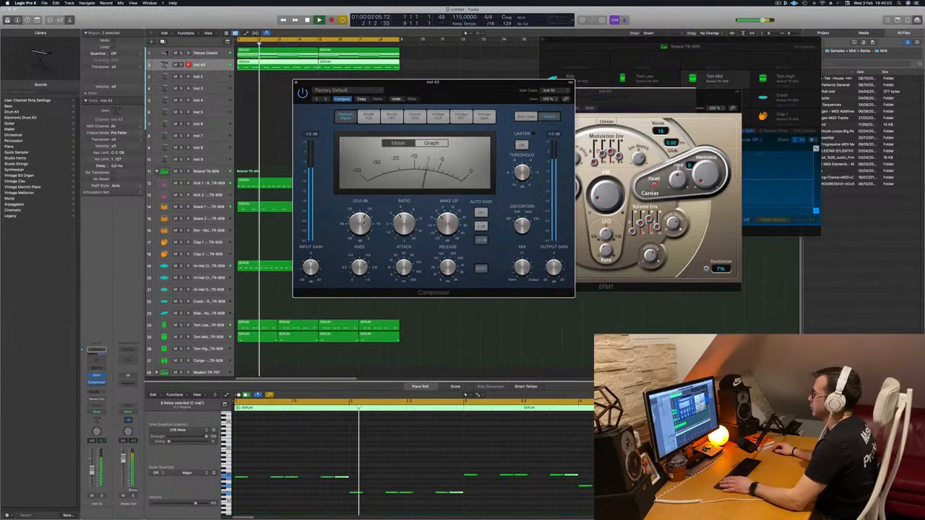
drag(438, 95, 476, 129)
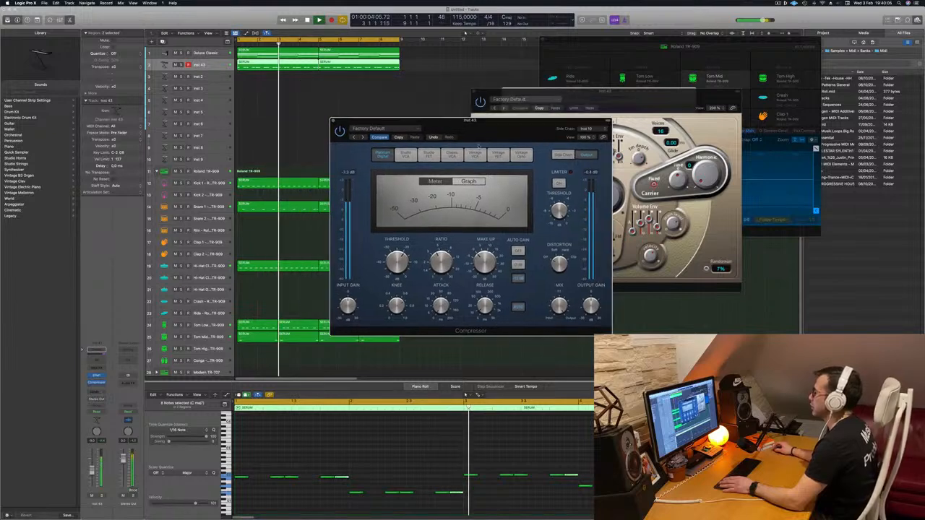
click(335, 117)
drag(608, 91, 797, 161)
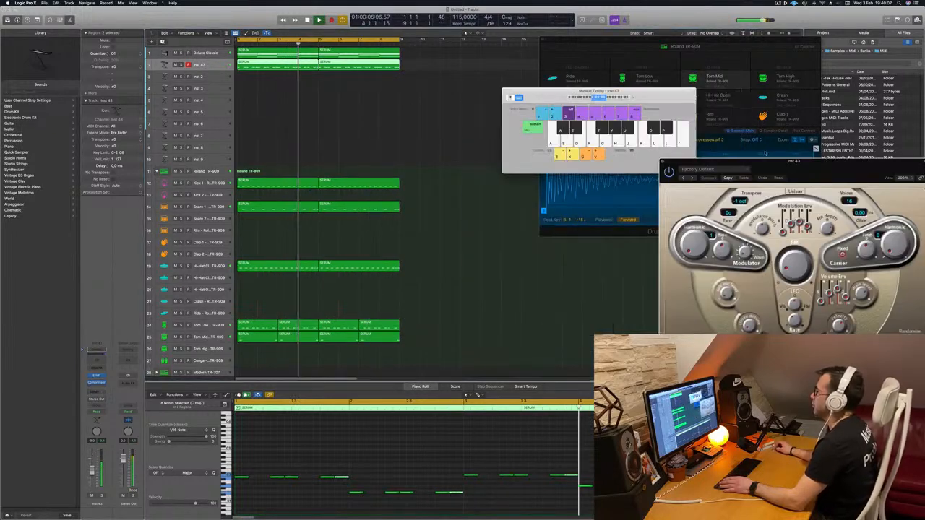
Select the Inst 43 track and restart playback to check the side-chained bass in the mix
click(289, 142)
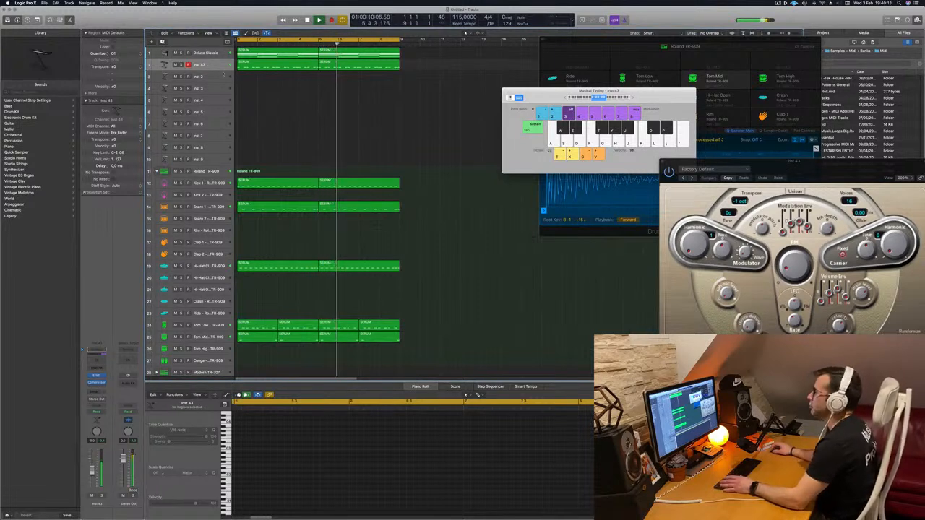
click(215, 68)
key(Return)
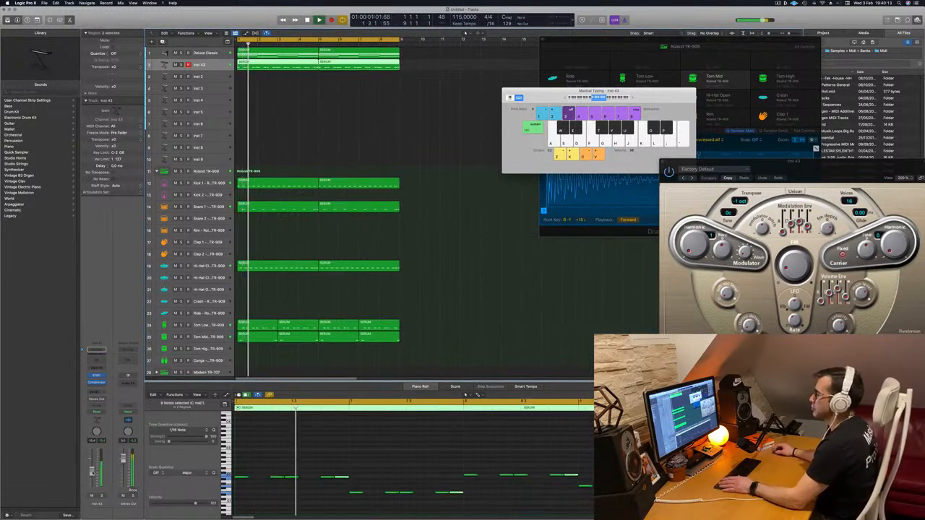
click(267, 297)
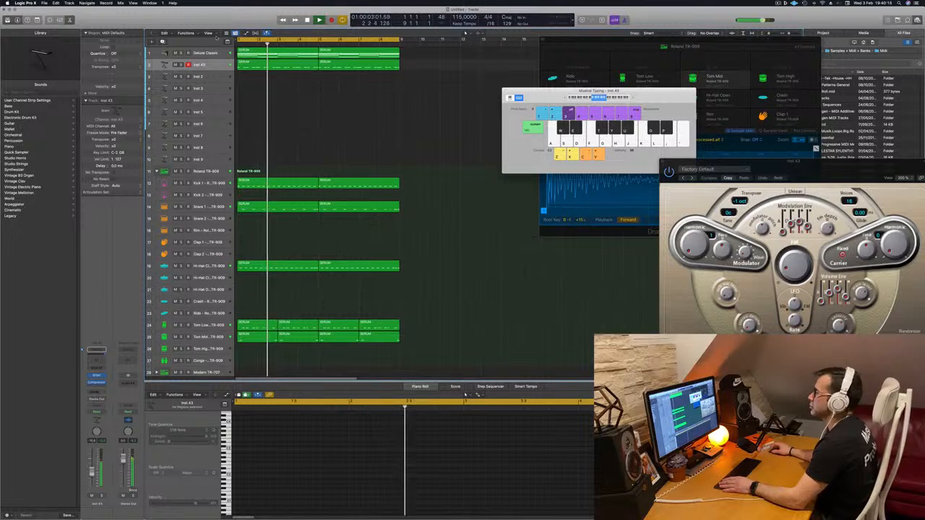
Restart the loop with the Deluxe Classic track selected and examine its Channel EQ
click(210, 53)
key(Return)
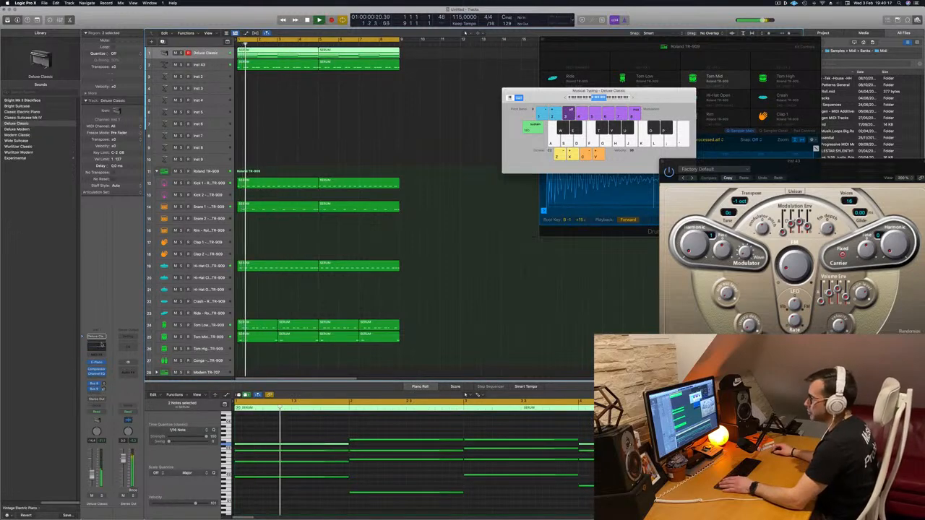
click(98, 347)
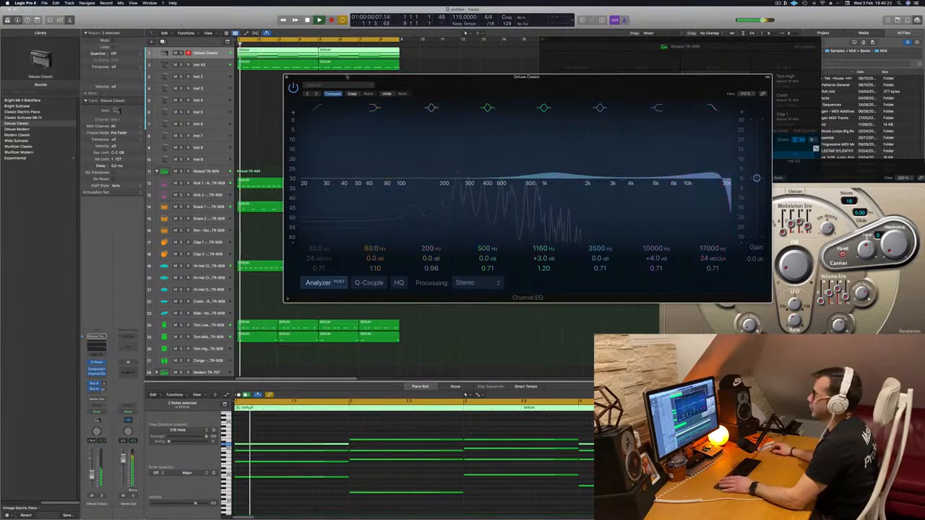
drag(289, 77, 453, 78)
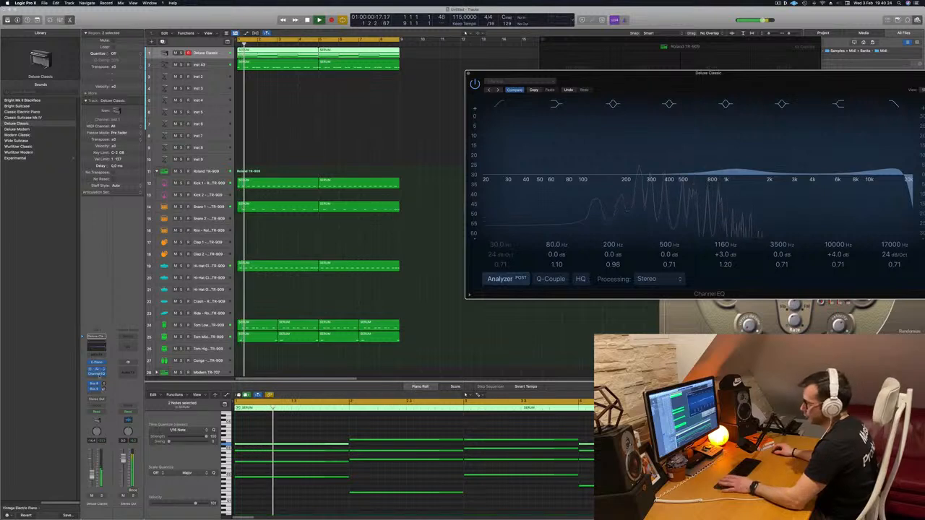
Insert the stereo Step FX multi-effect after the Channel EQ on the Deluxe Classic track
click(93, 392)
click(92, 394)
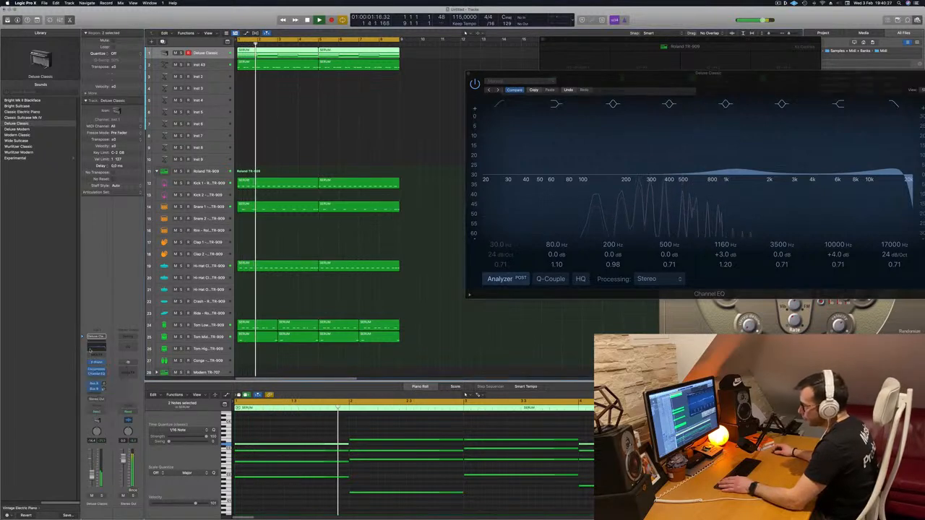
click(96, 376)
click(96, 377)
click(97, 377)
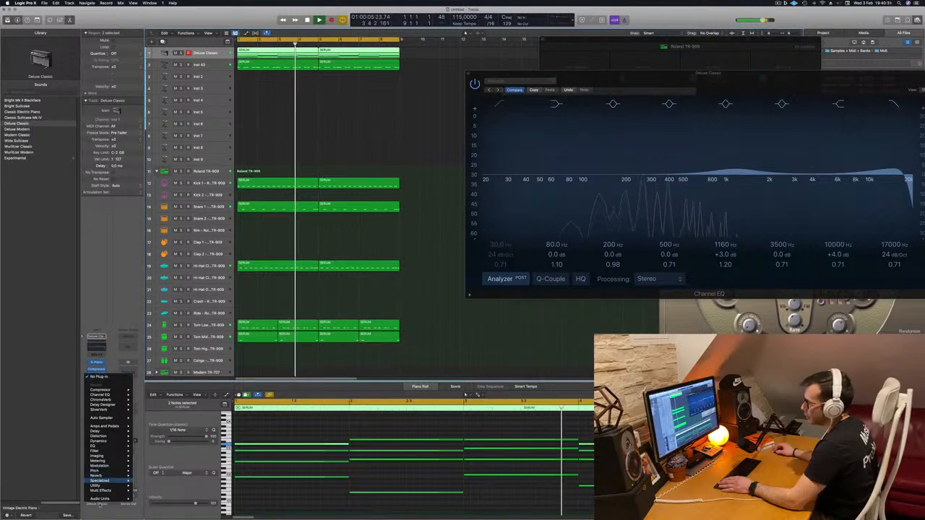
mouse_move(121, 500)
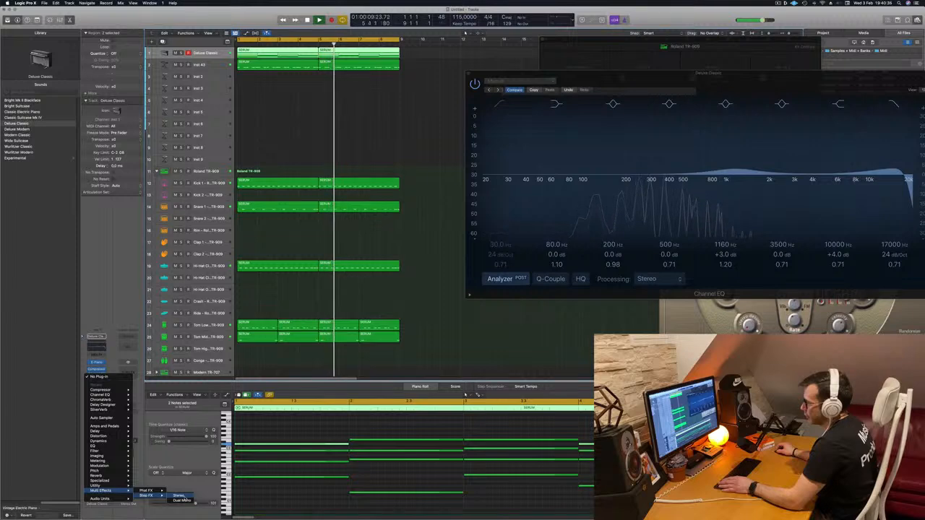
click(177, 496)
drag(404, 77, 434, 161)
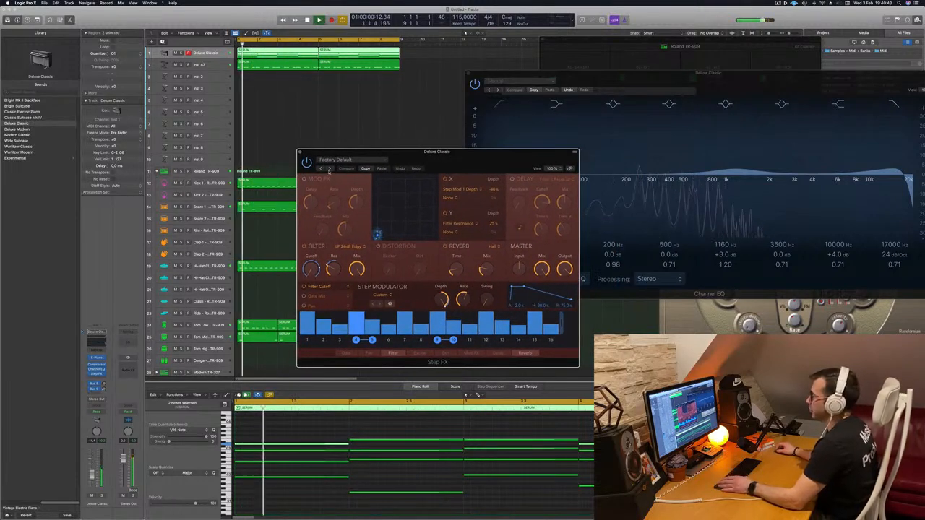
Audition the Step FX presets Brittle Spike, Broken Echoes, Fluff Verb and Lunar Walk on the Deluxe Classic chords
click(328, 169)
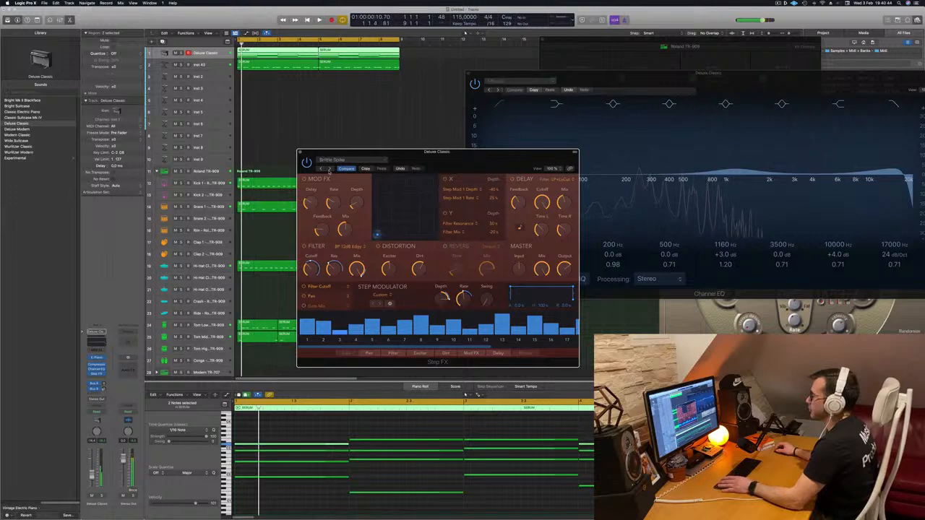
click(329, 169)
click(365, 160)
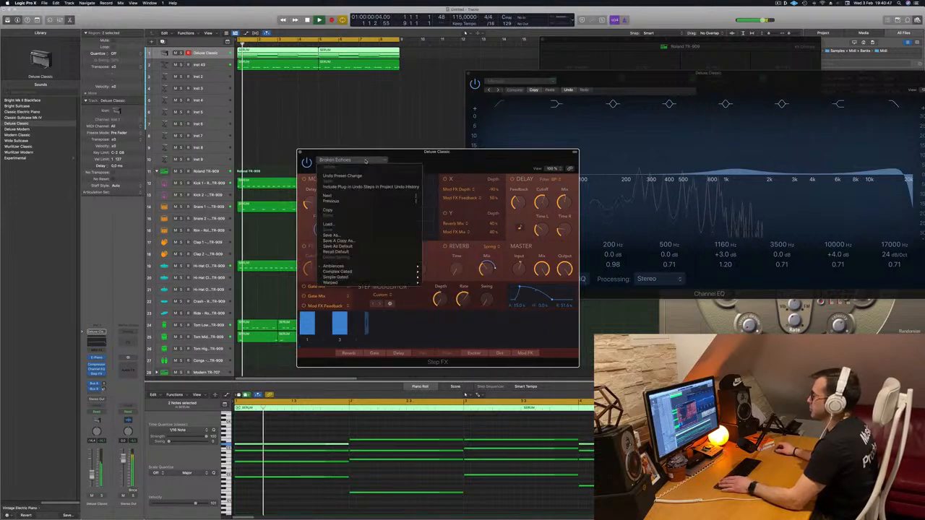
mouse_move(370, 283)
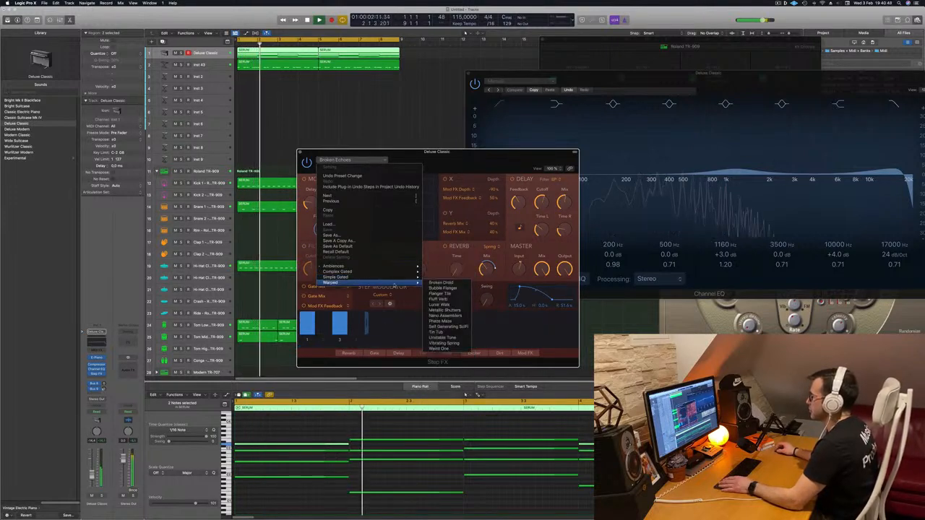
click(441, 299)
drag(460, 162, 464, 176)
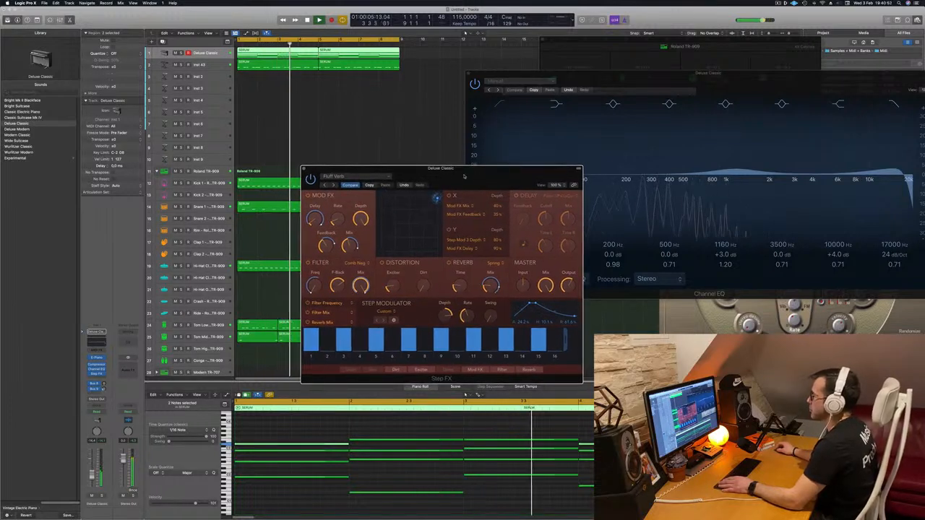
click(333, 185)
drag(432, 172, 408, 174)
Load the Complex Gated preset Endless Roll in Step FX and advance to the Filter Chase preset
click(329, 177)
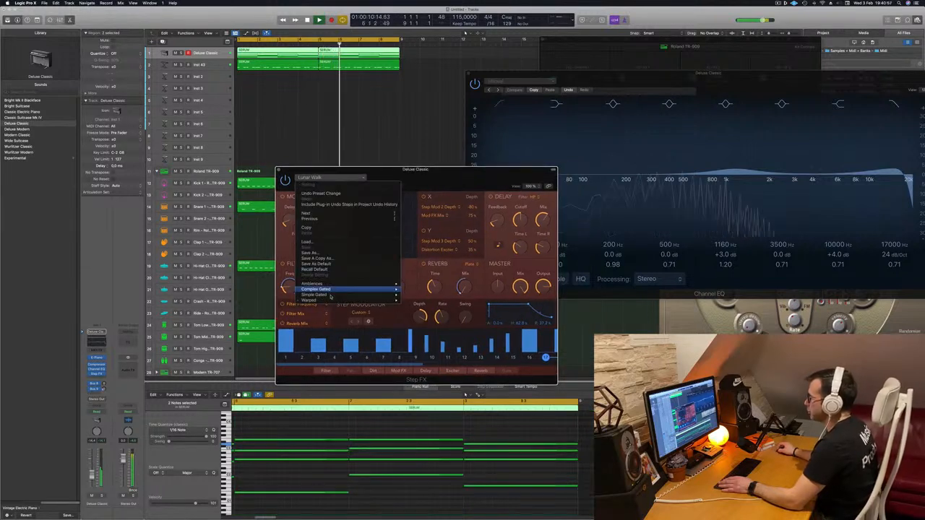
mouse_move(333, 290)
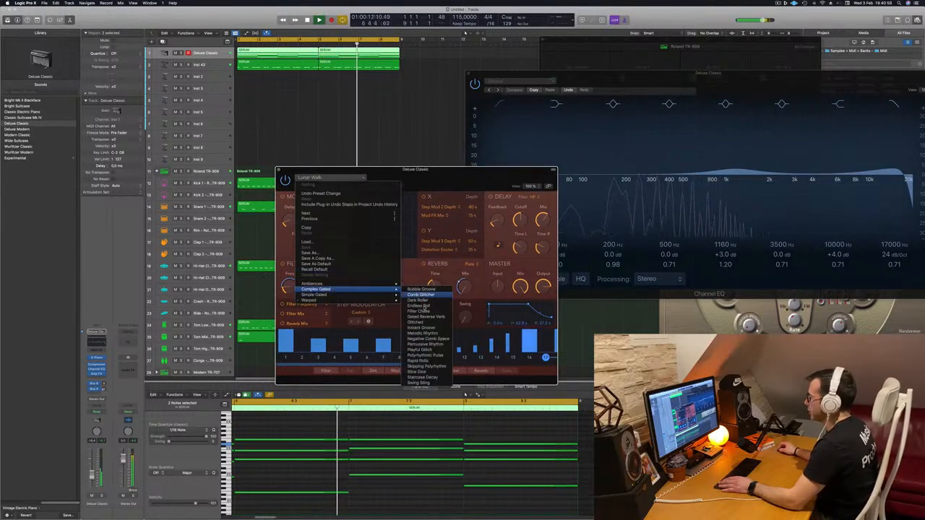
click(421, 306)
drag(450, 174, 441, 197)
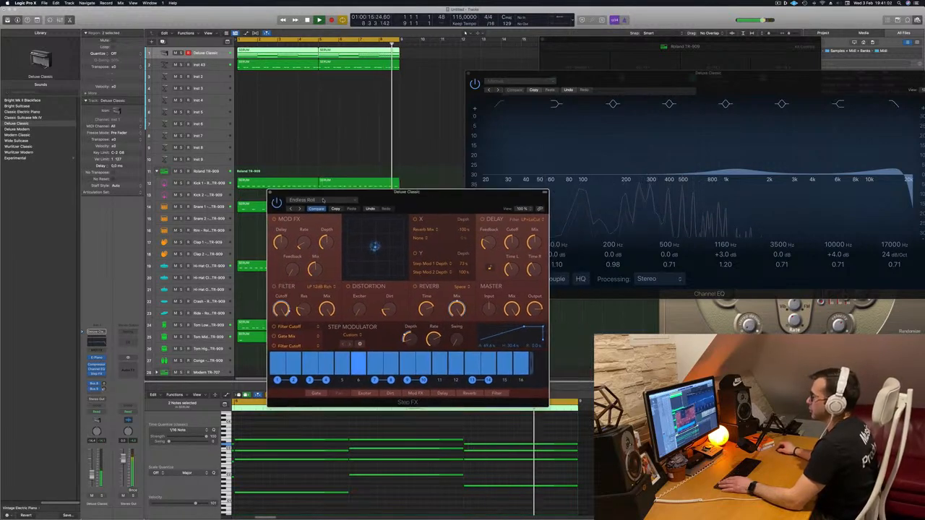
click(302, 209)
drag(454, 196, 534, 130)
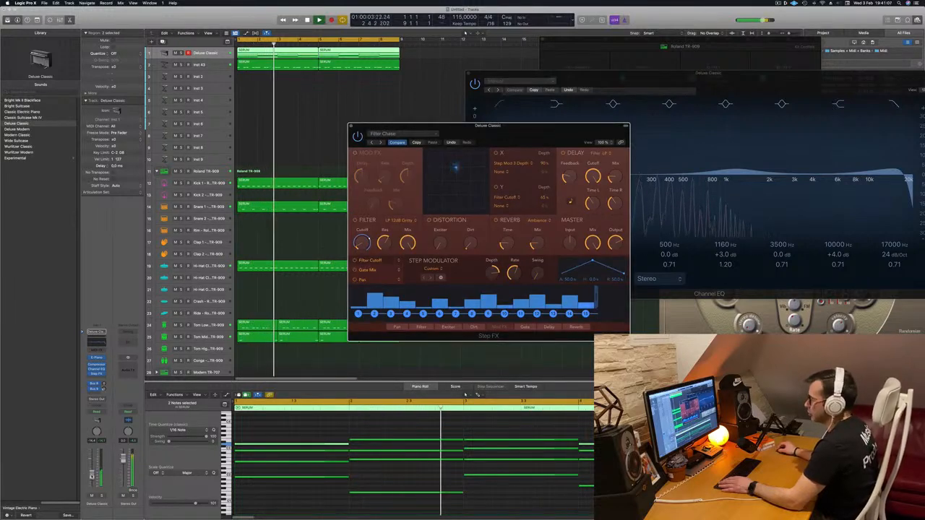
Raise the Deluxe Classic channel level slightly and reduce the Step FX master mix while auditioning the loop
drag(91, 475, 93, 472)
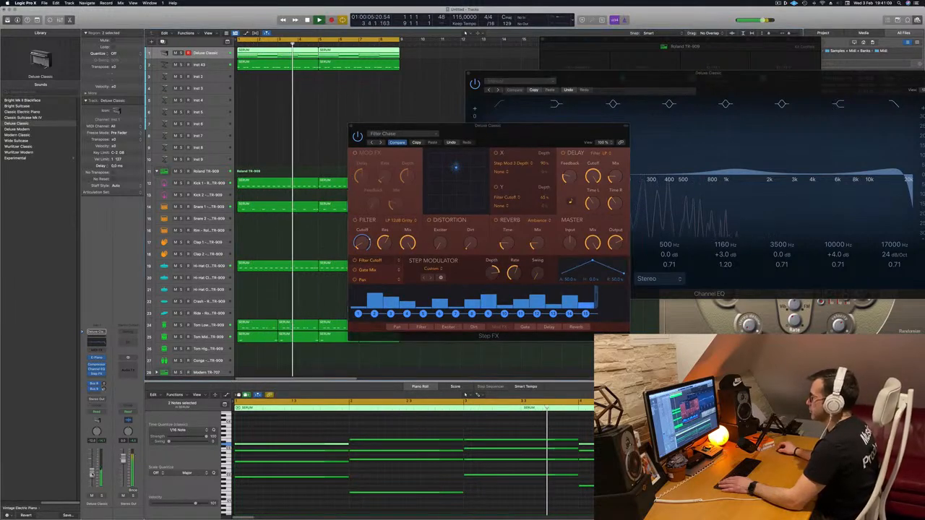
drag(593, 243, 592, 223)
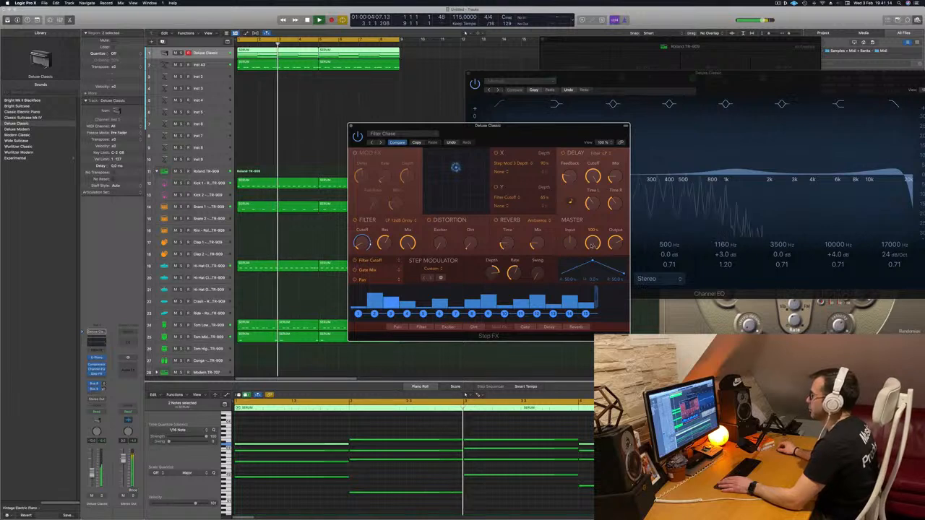
drag(592, 245, 594, 269)
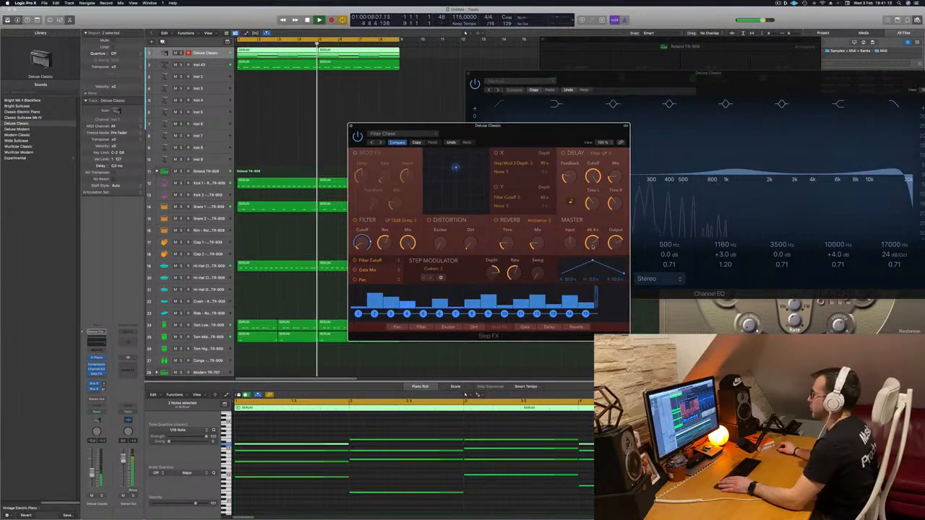
drag(535, 135, 506, 132)
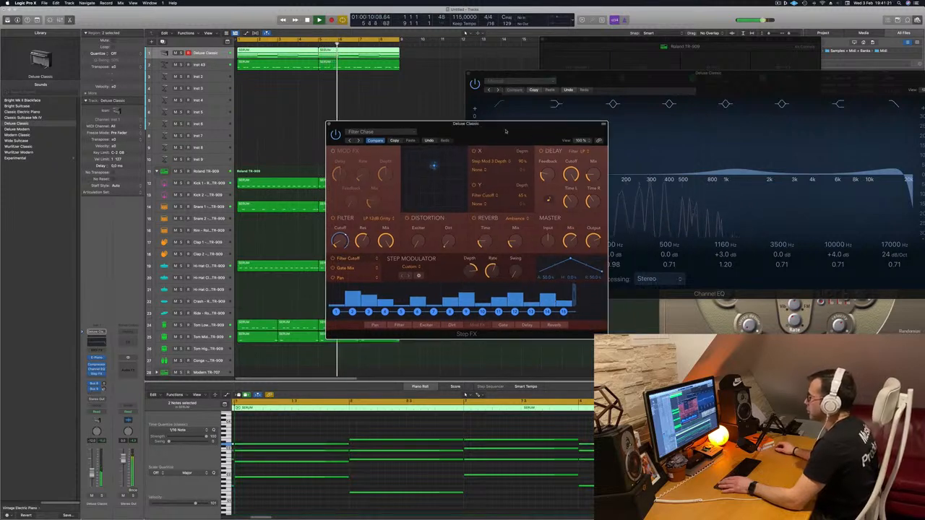
key(space)
key(space)
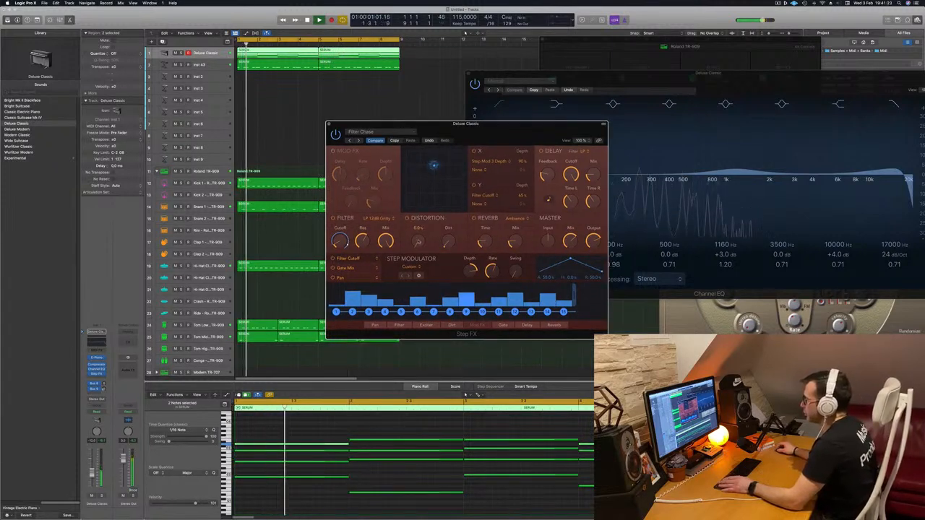
Switch off the Distortion section in Step FX and close the plug-in
click(407, 217)
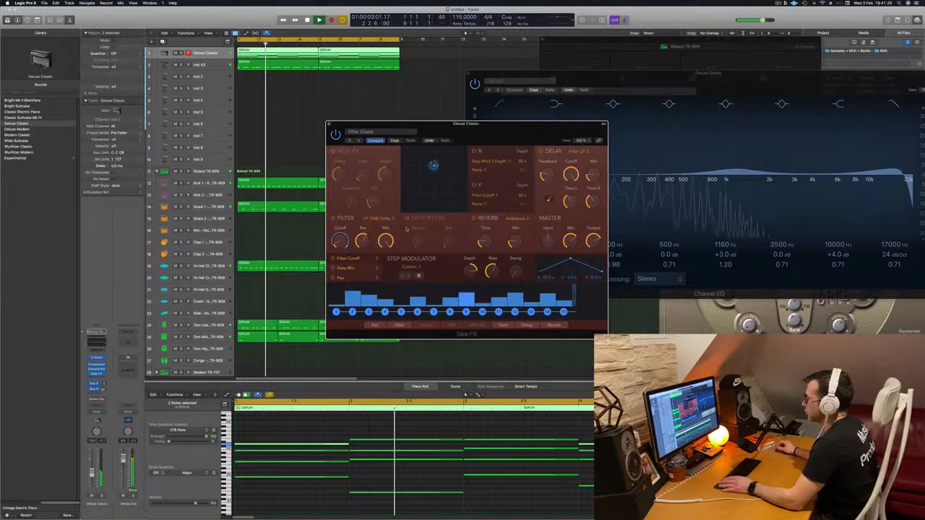
drag(517, 124, 531, 146)
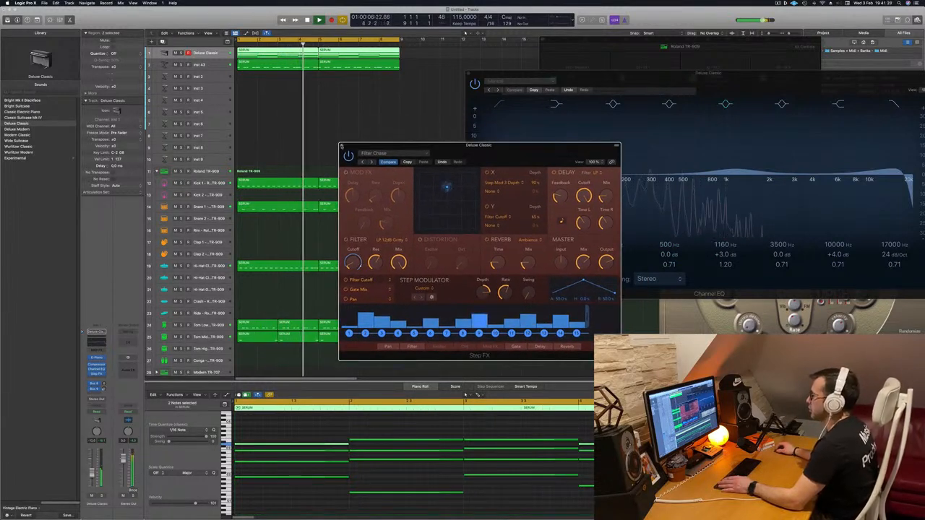
click(342, 146)
Reopen Step FX on the Deluxe Classic track, load the Gated Reverse Verb preset and lower its master mix
click(218, 64)
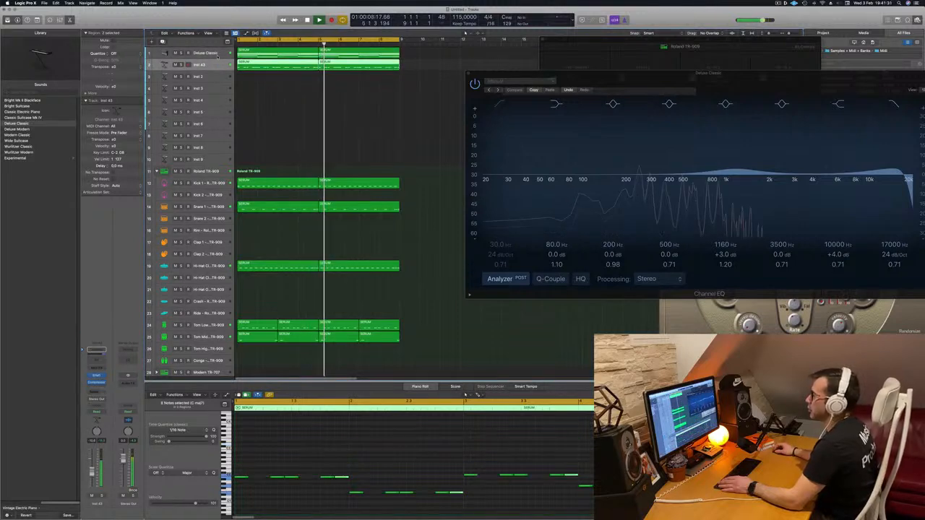
click(217, 54)
key(Return)
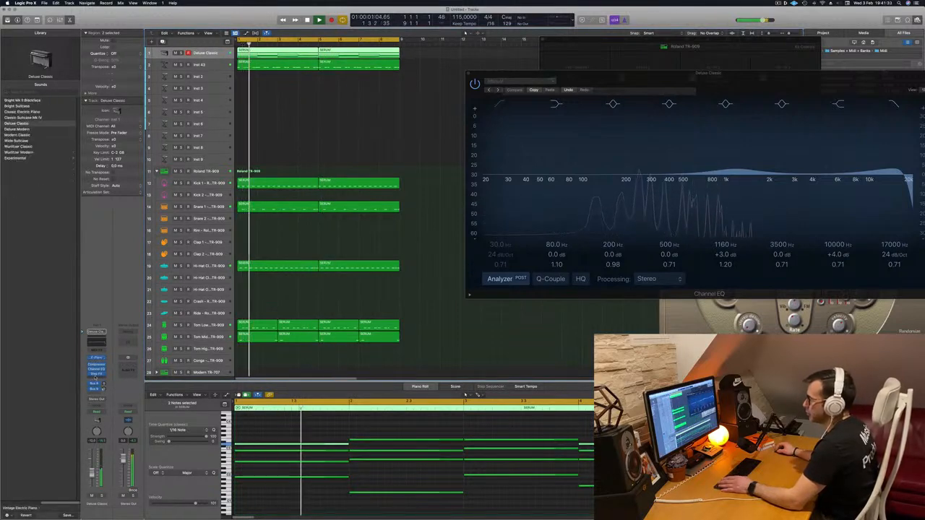
click(95, 375)
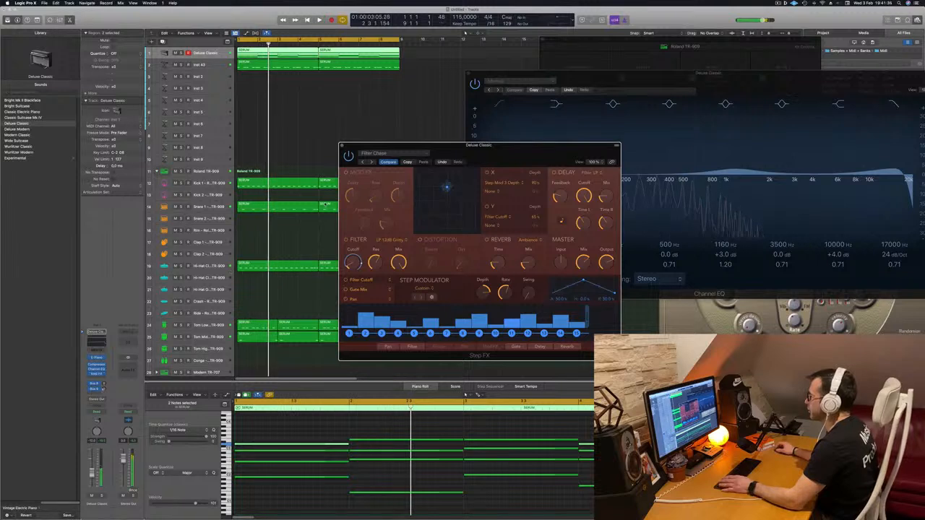
click(371, 162)
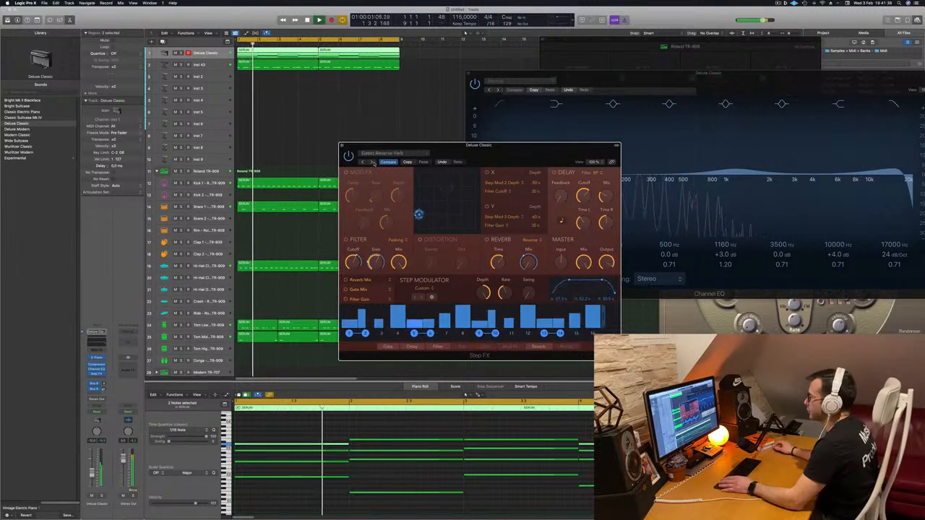
drag(507, 151, 484, 158)
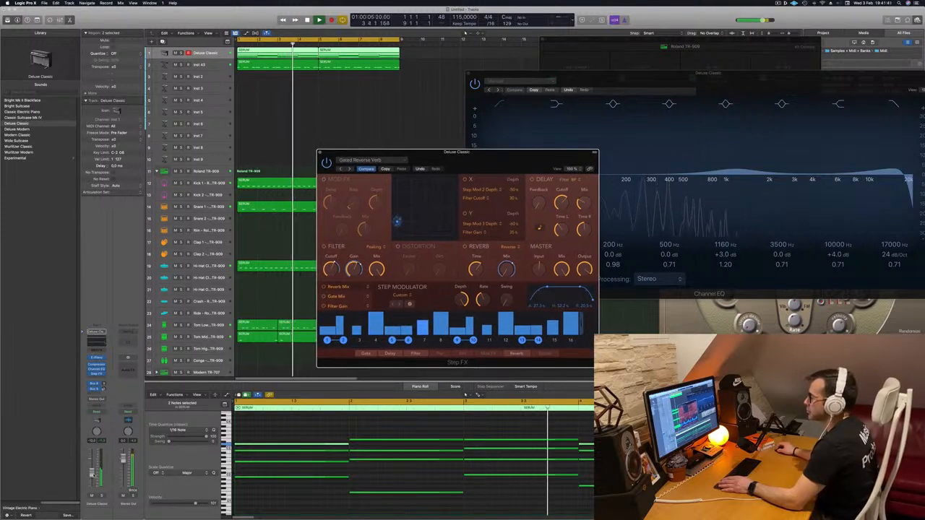
drag(560, 270, 556, 296)
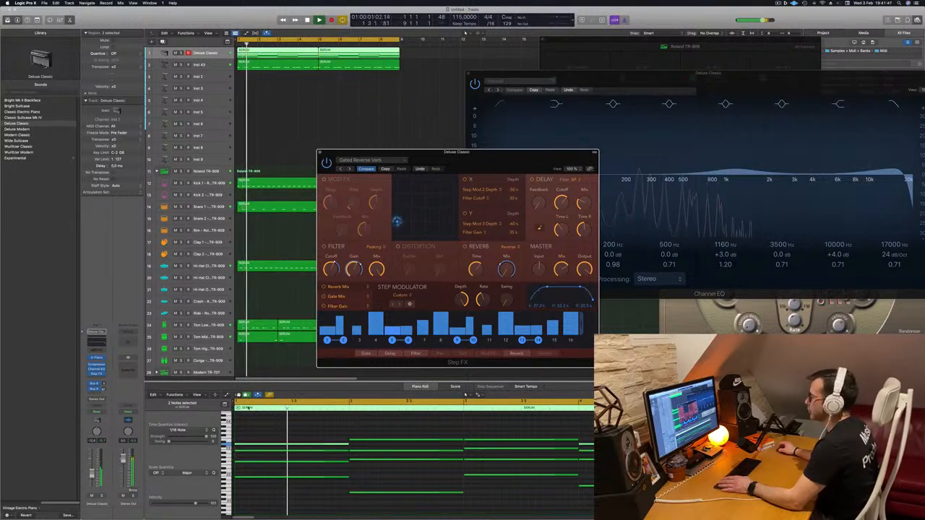
drag(496, 161, 617, 182)
Duplicate the Deluxe Classic track with its settings and copy the first chord region onto the new track
click(347, 126)
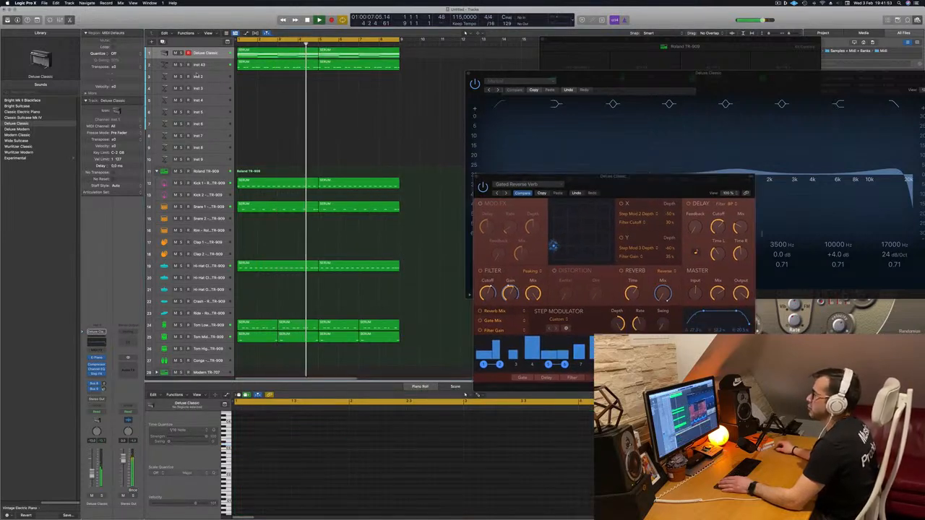
key(super+a)
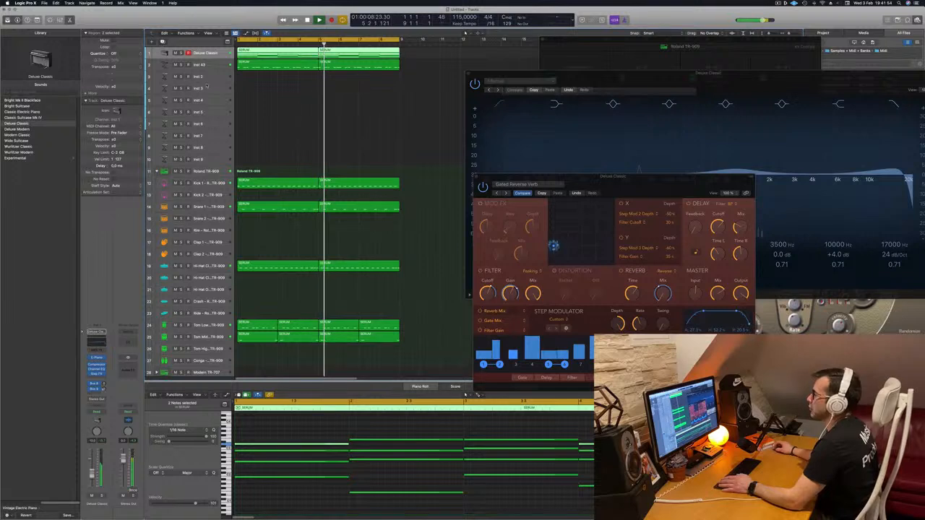
key(super+d)
drag(275, 55, 289, 61)
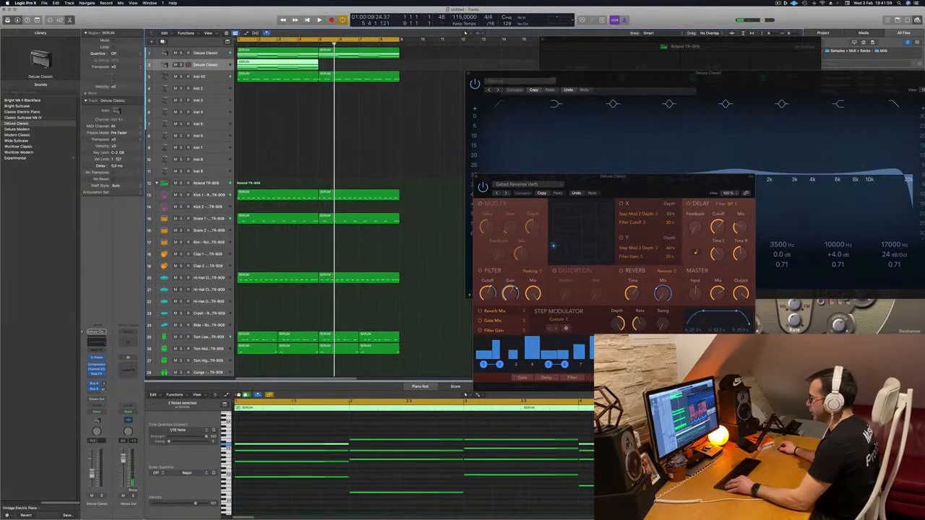
Delete the lower chord notes in the copied region and duplicate that region at bar 5
drag(316, 508, 594, 452)
key(Delete)
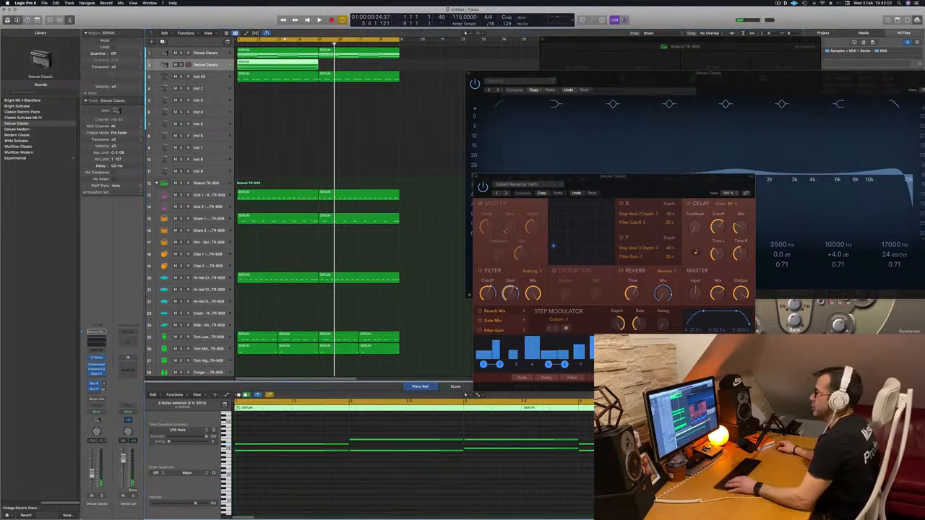
drag(282, 65, 363, 69)
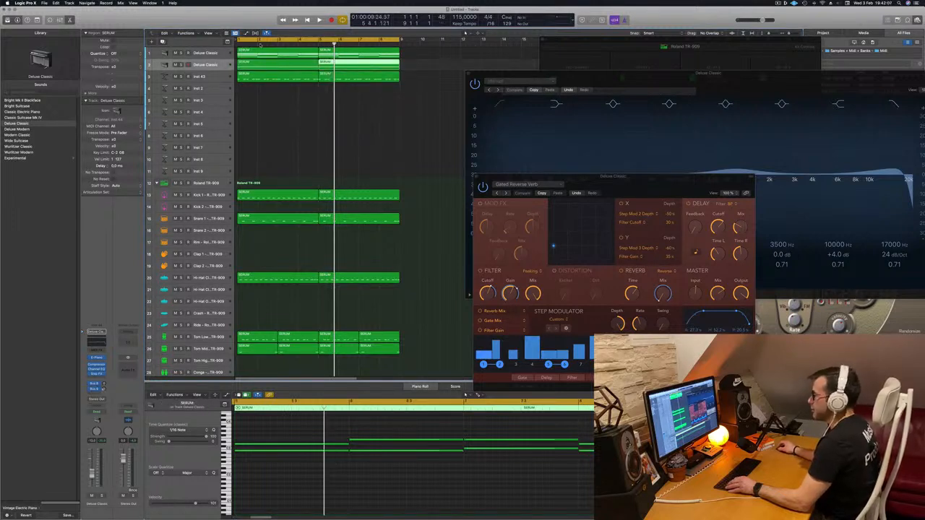
Transpose all notes in both regions of the duplicated track up two octaves and play the loop
click(325, 469)
key(super+a)
key(alt+shift+Up)
key(alt+shift+Up)
key(space)
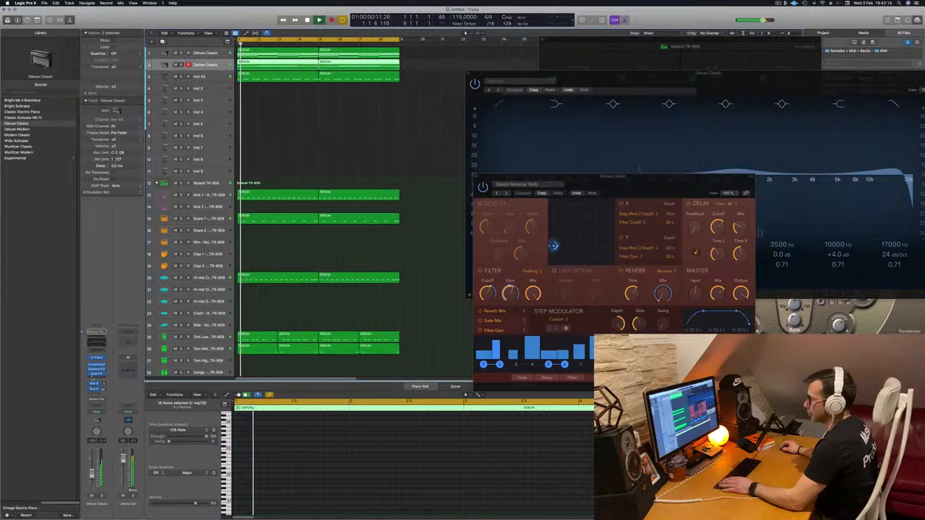
Replace the duplicated track's electric piano with Alchemy and filter its presets to the Strings category
click(103, 358)
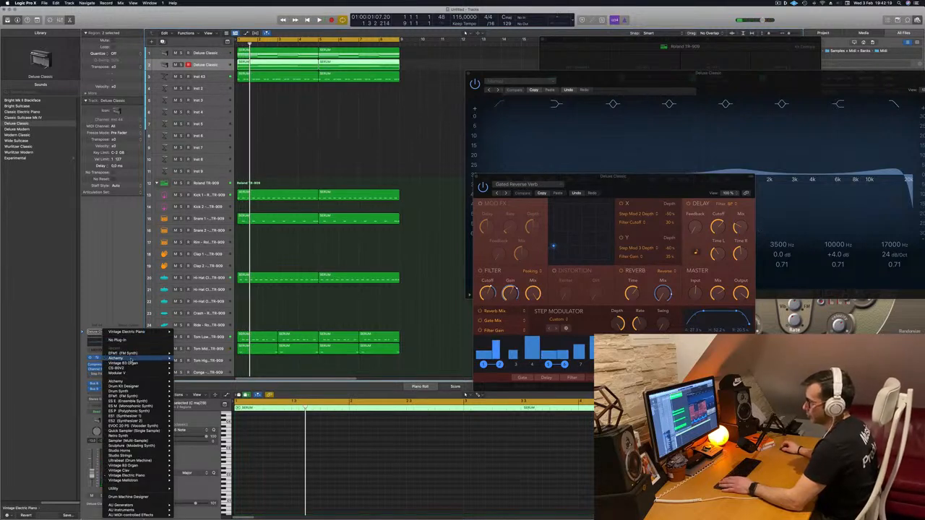
click(186, 358)
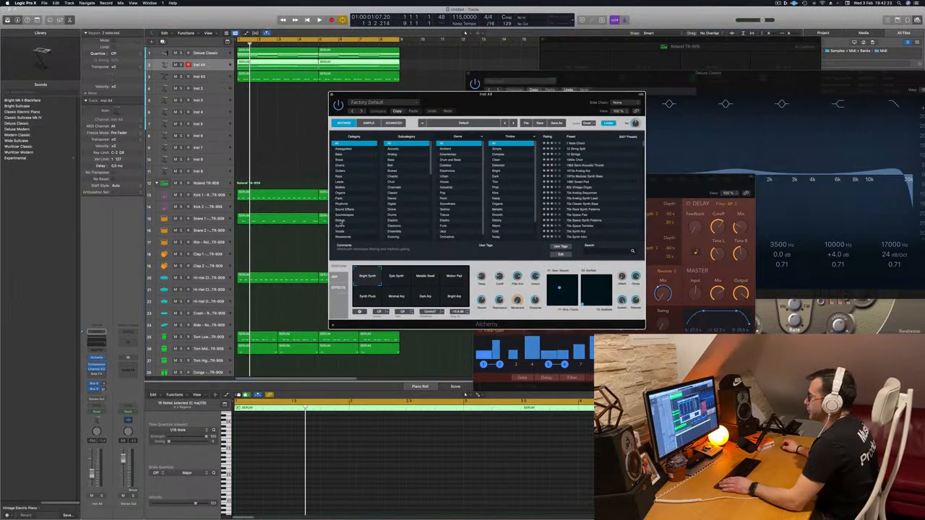
click(342, 220)
drag(542, 96, 547, 95)
key(Return)
key(space)
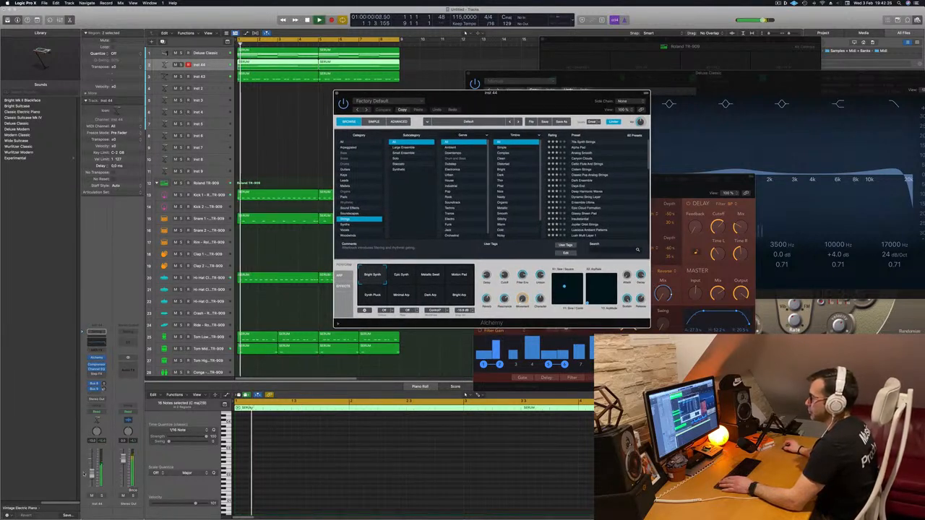
Try the 70s Synth Strings and Alpha Pad presets, lower the channel level slightly, and load Analog Smooth
click(584, 142)
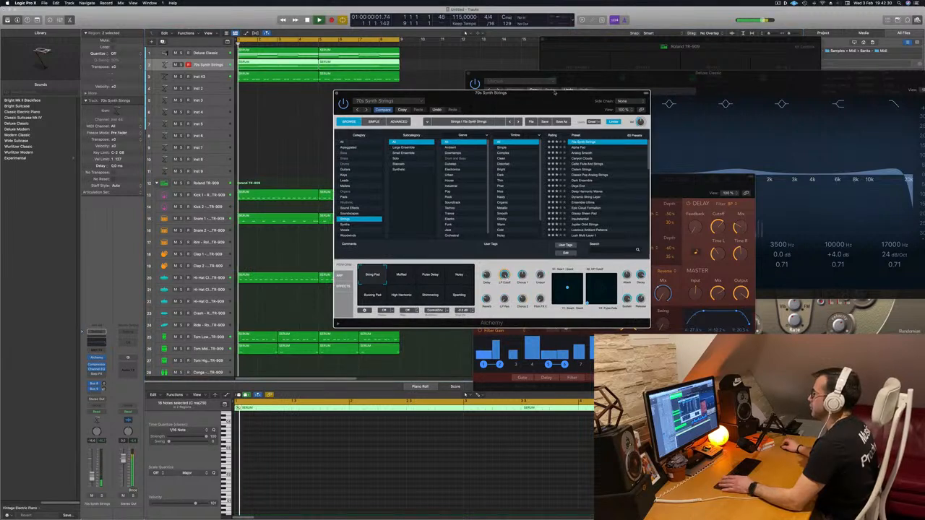
drag(537, 98, 583, 83)
drag(92, 480, 92, 481)
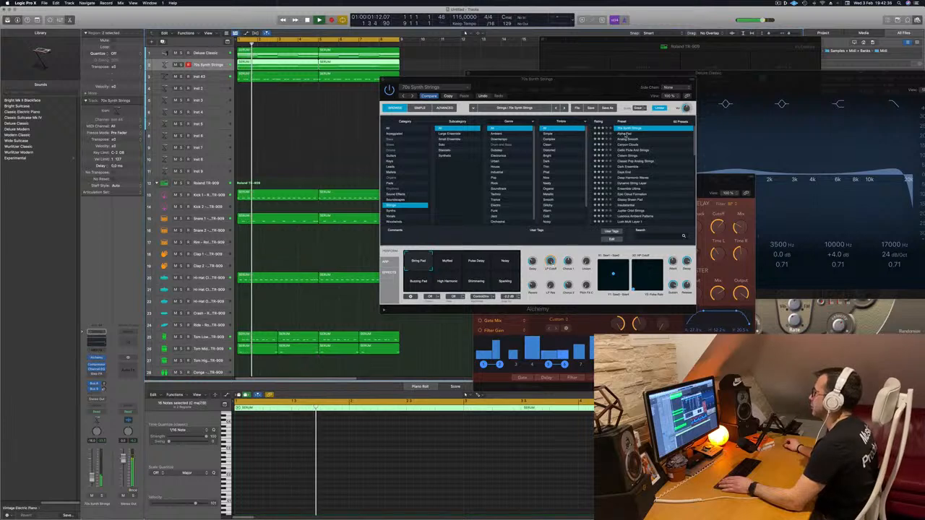
click(625, 134)
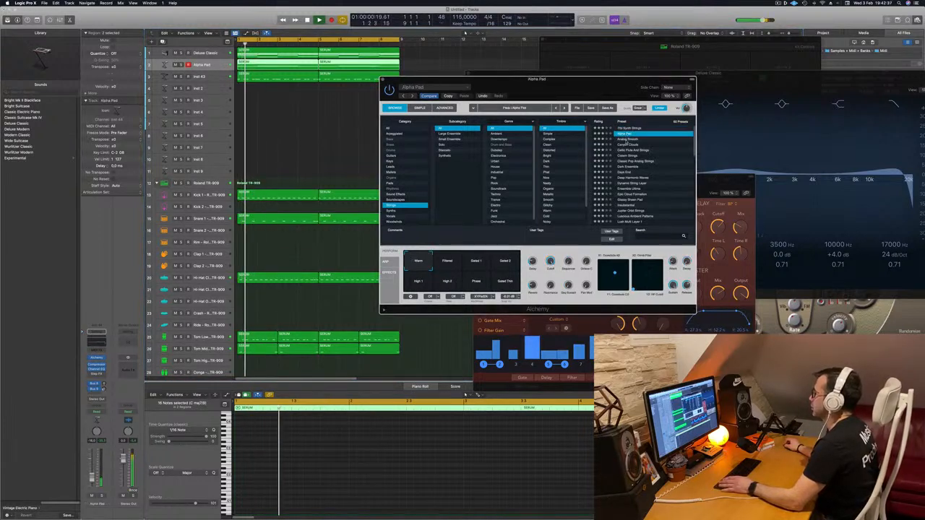
click(627, 141)
Try the Celtic Flute And Strings preset, then load Classic Pop Analog Strings on the pad track
click(214, 67)
scroll(318, 458, up, 5)
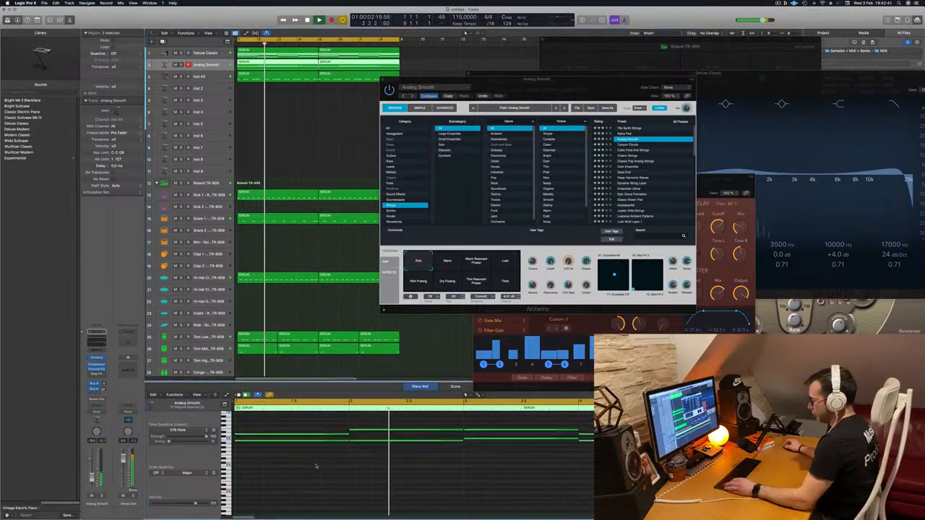
scroll(315, 466, down, 2)
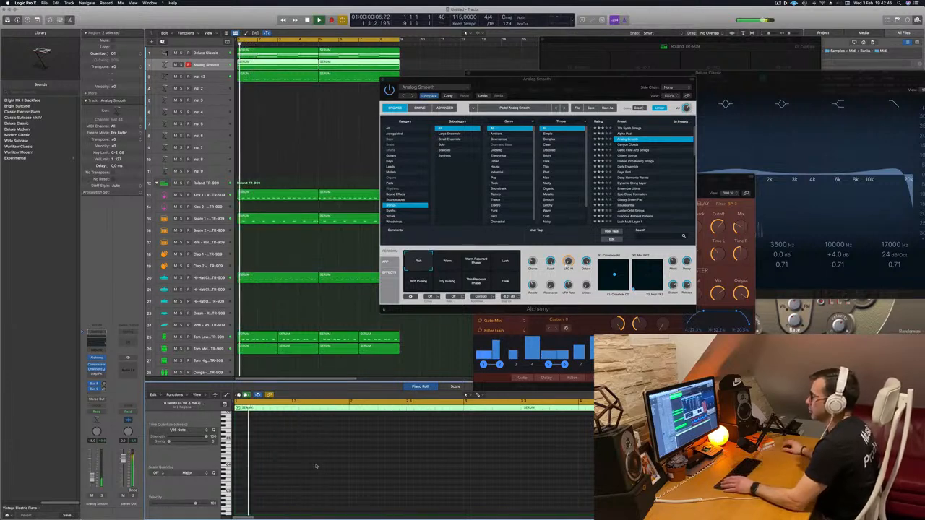
scroll(315, 466, up, 3)
scroll(331, 476, up, 2)
drag(601, 77, 542, 110)
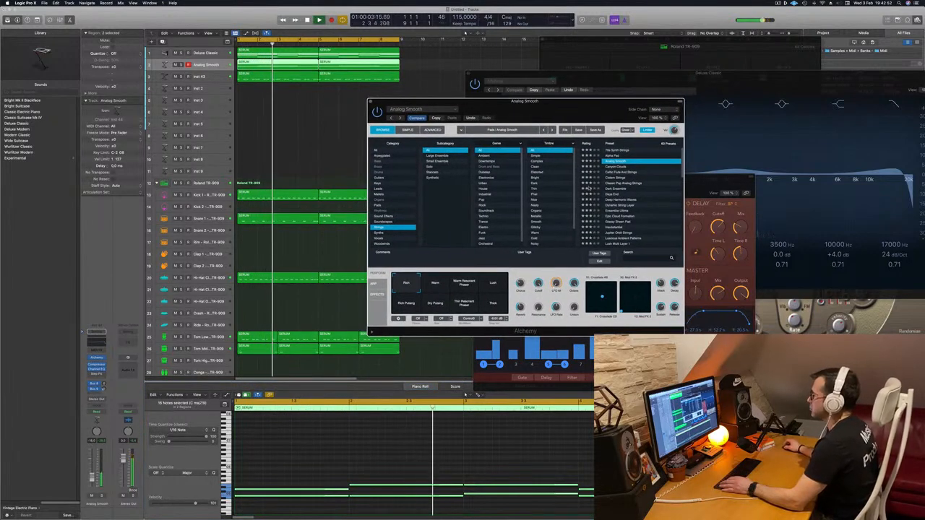
click(620, 172)
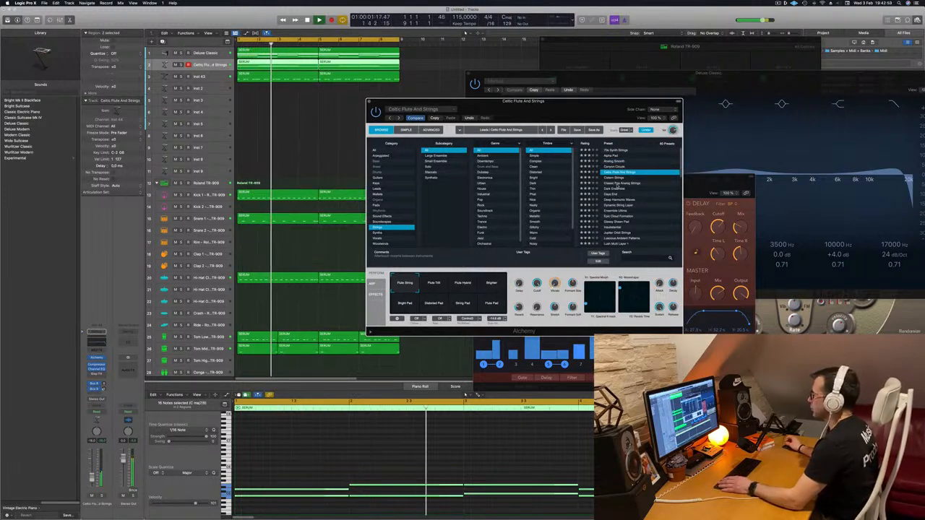
click(619, 182)
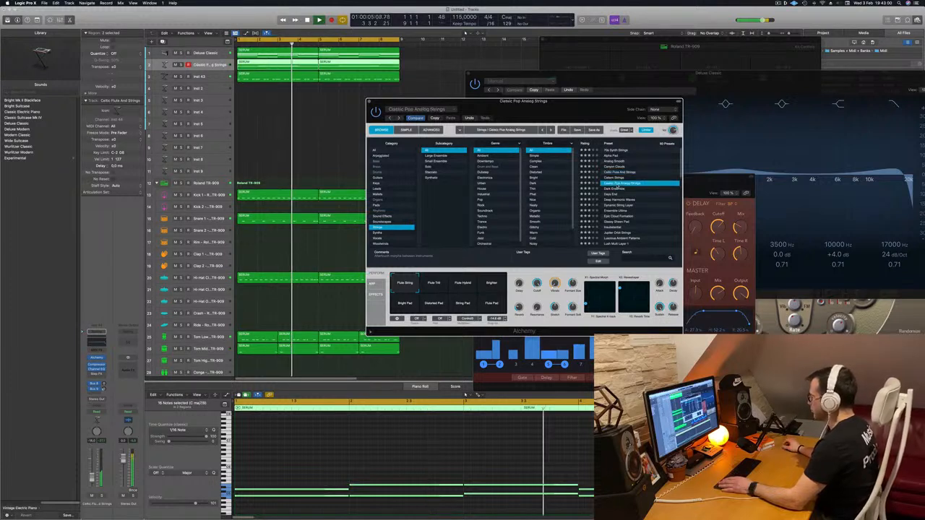
drag(606, 99, 571, 99)
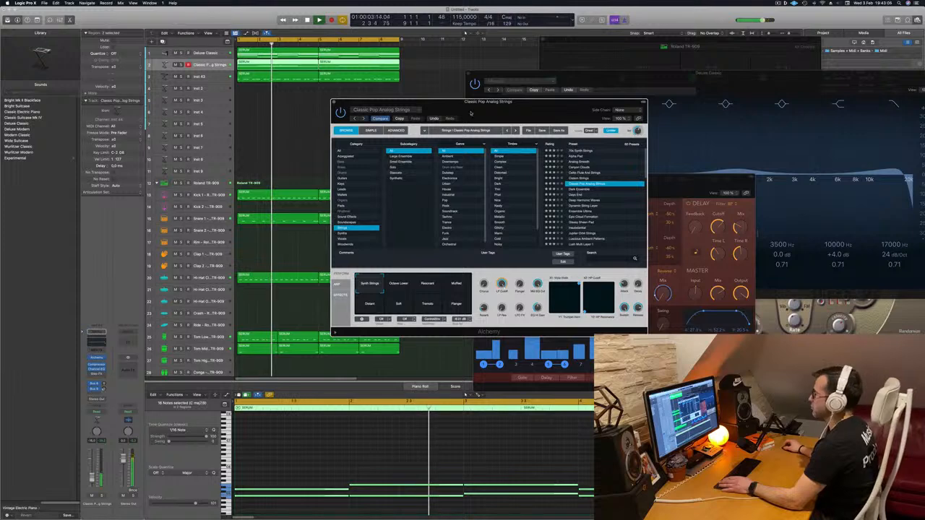
mouse_move(491, 111)
mouse_down()
mouse_move(502, 101)
mouse_move(488, 98)
mouse_up()
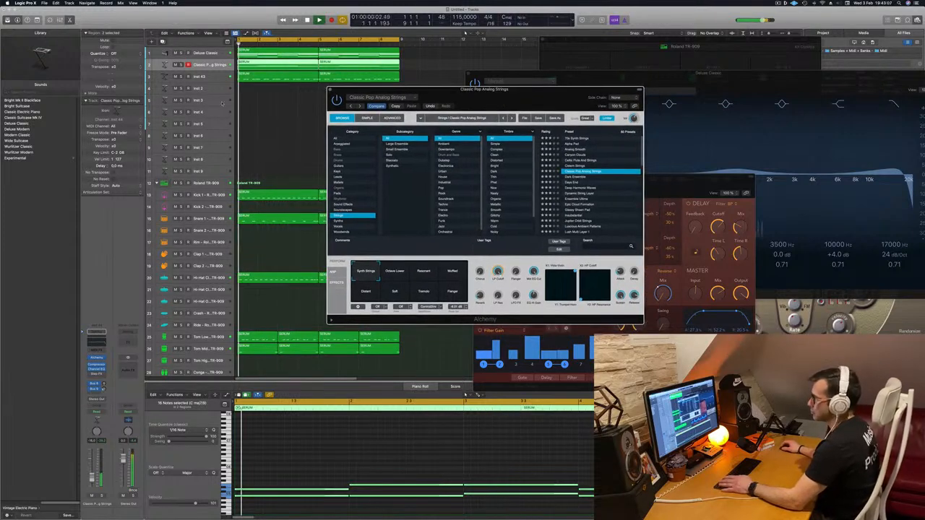
Try to add a Bus 9 Large Room reverb send to the strings channel while the loop plays
key(space)
key(space)
click(95, 376)
key(space)
key(space)
click(96, 377)
mouse_move(94, 402)
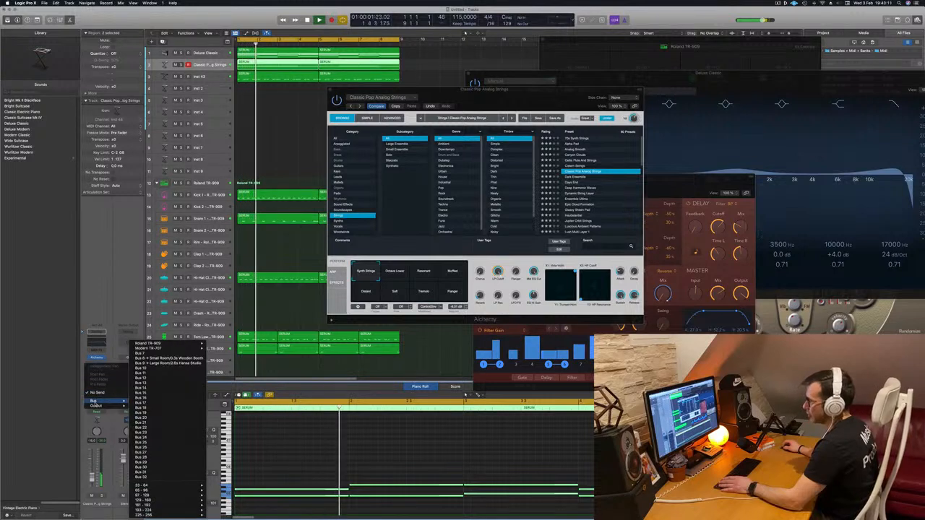
click(154, 364)
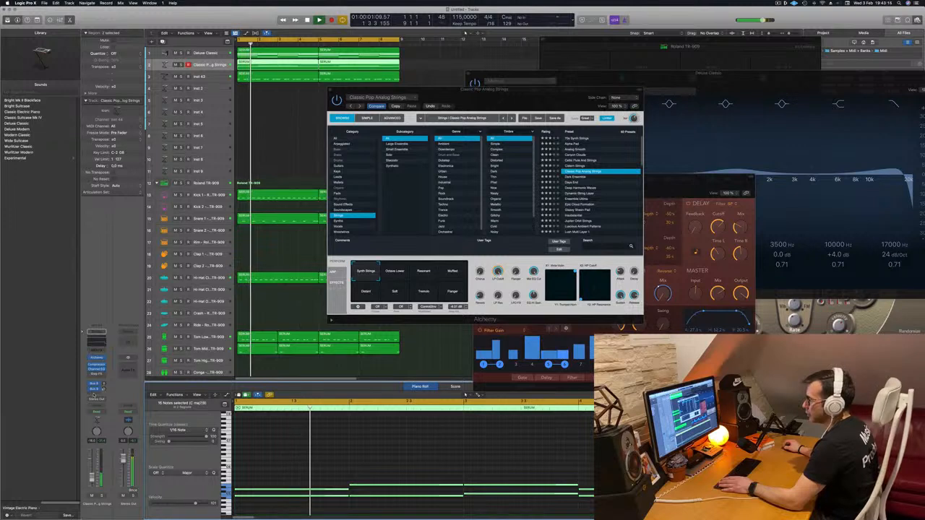
click(94, 395)
mouse_move(96, 401)
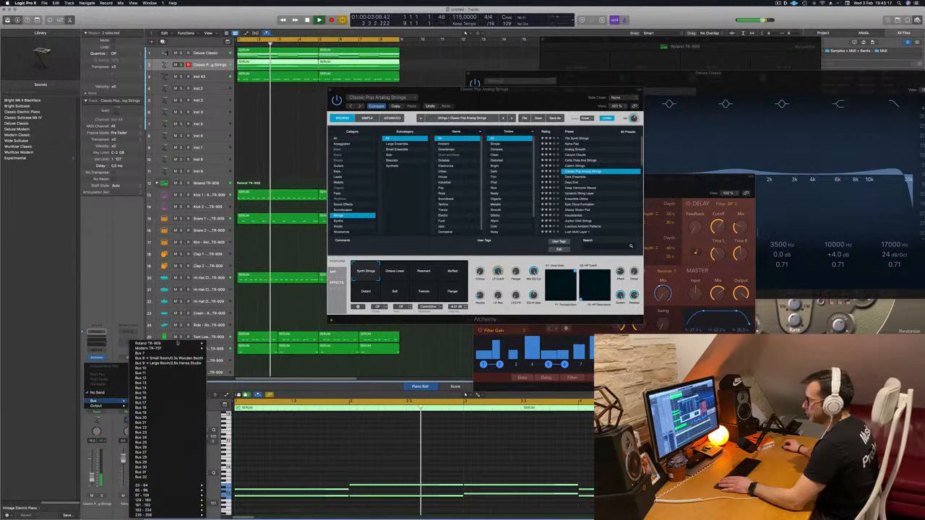
mouse_move(177, 343)
key(Escape)
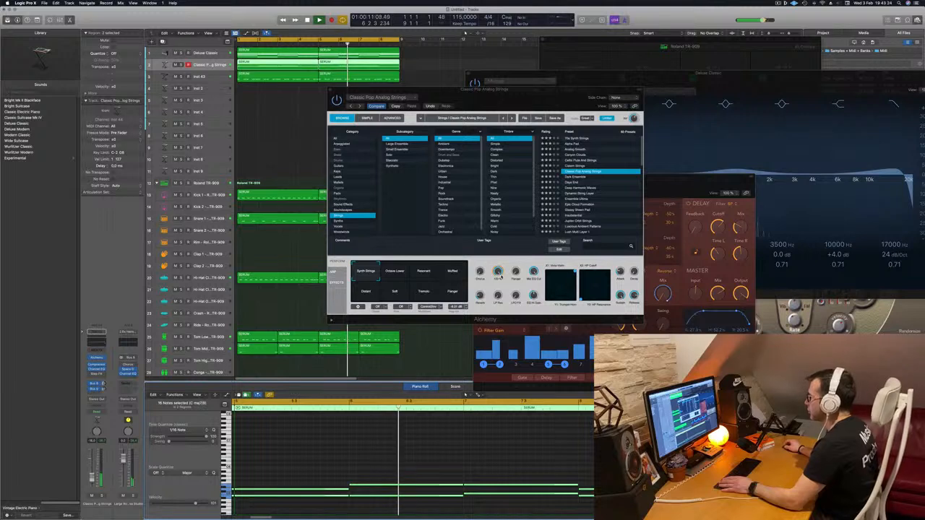
Audition Alchemy's performance variations, return to Synth Strings, and adjust its HP Cutoff and Resonance pad
drag(499, 274, 498, 308)
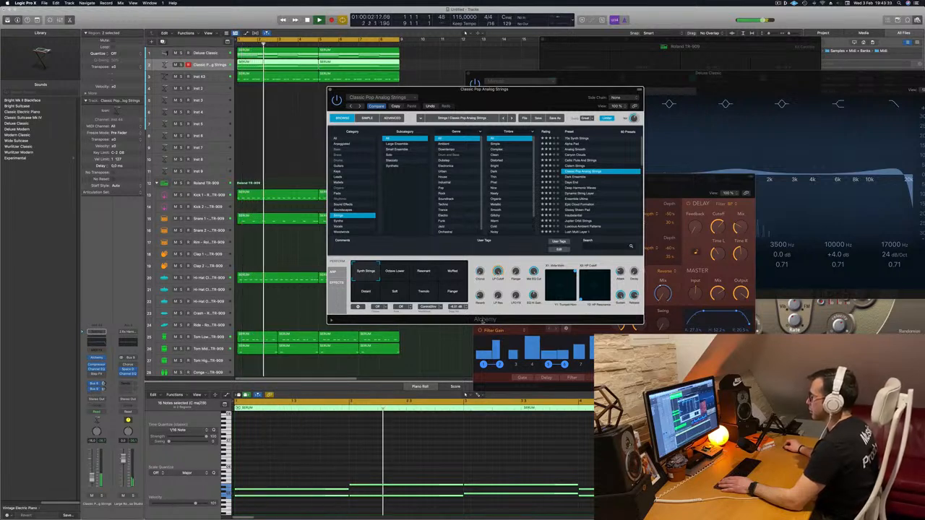
click(400, 278)
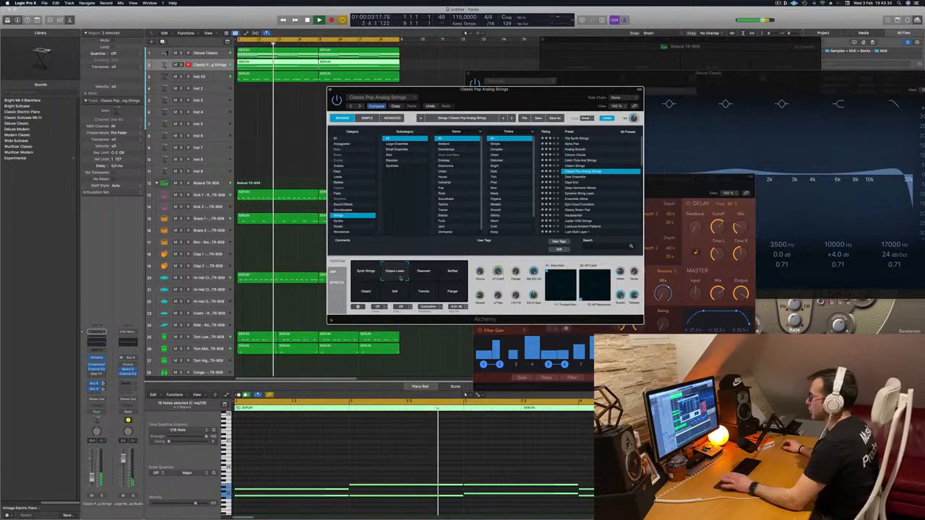
click(426, 273)
click(366, 291)
click(394, 291)
click(424, 291)
click(453, 292)
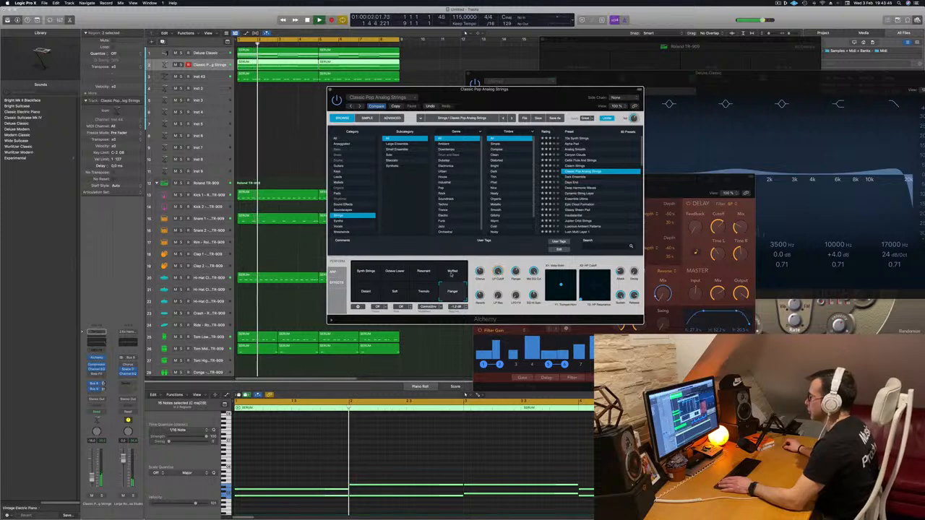
click(452, 272)
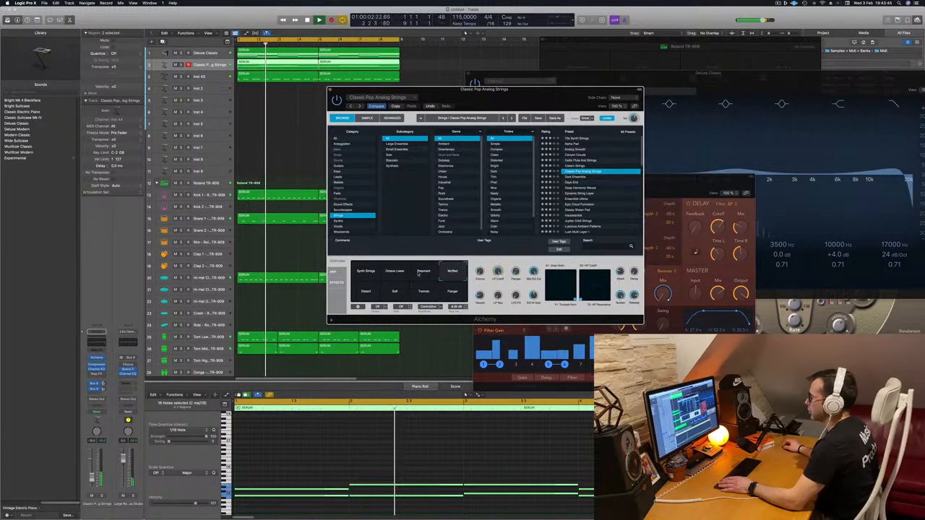
click(365, 273)
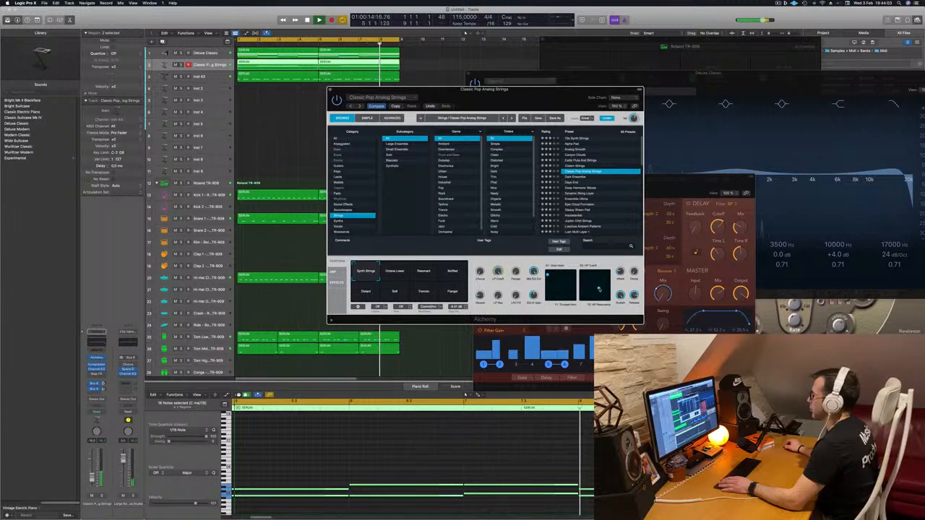
key(Return)
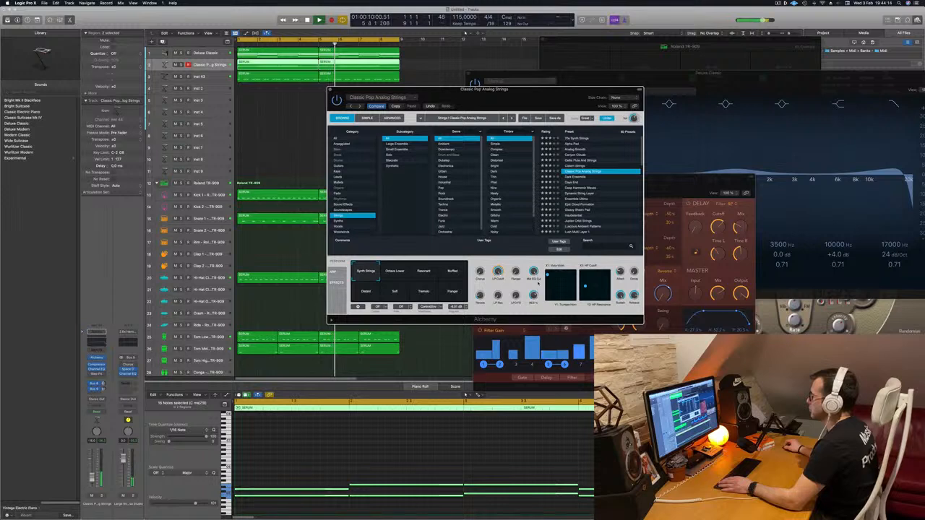
key(Return)
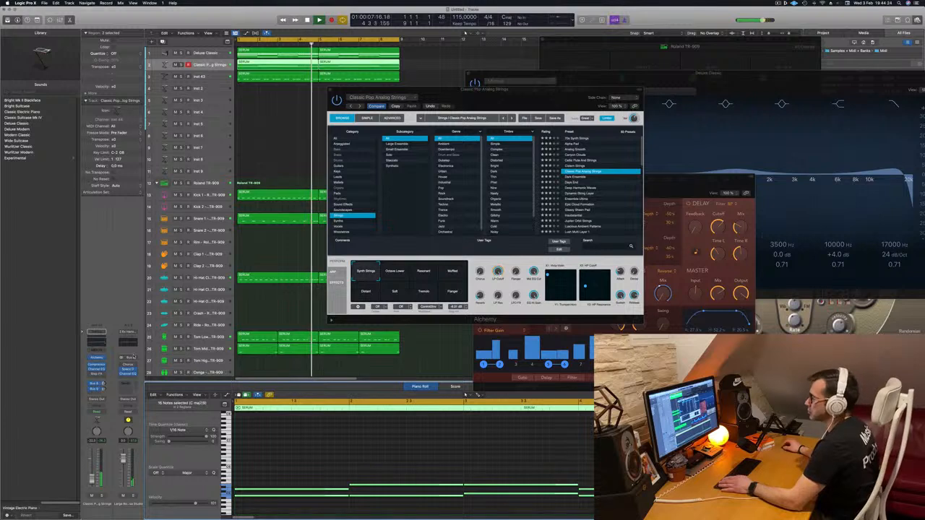
Show the mixer and add another Compressor at the end of the strings channel's effects chain
click(291, 310)
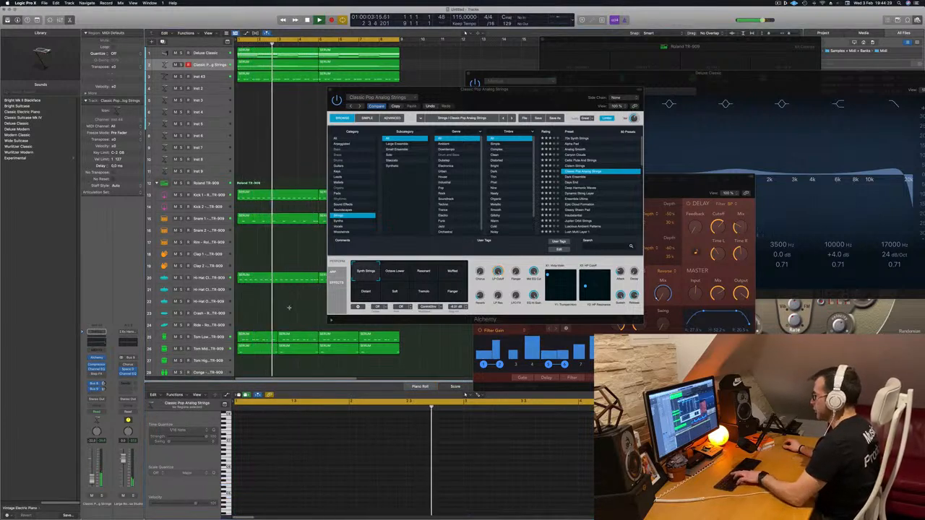
key(super+k)
key(super+k)
key(x)
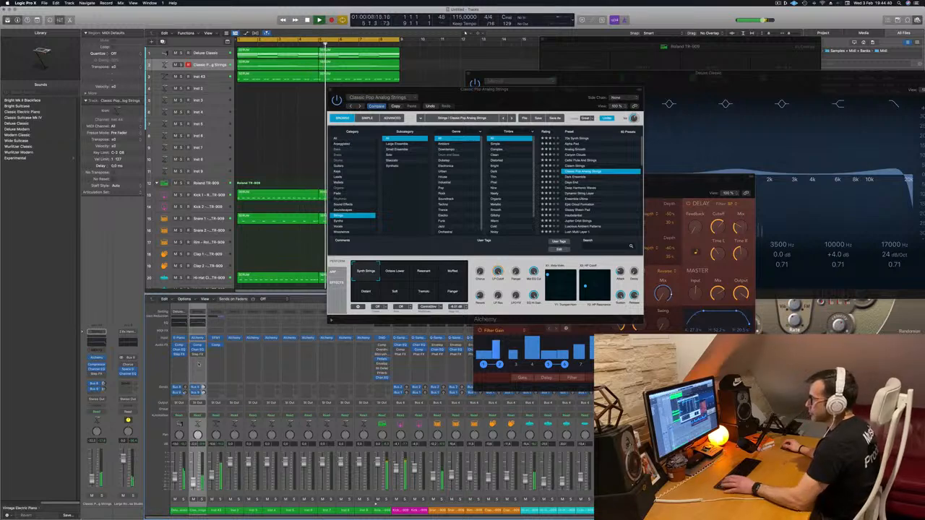
drag(448, 91, 536, 97)
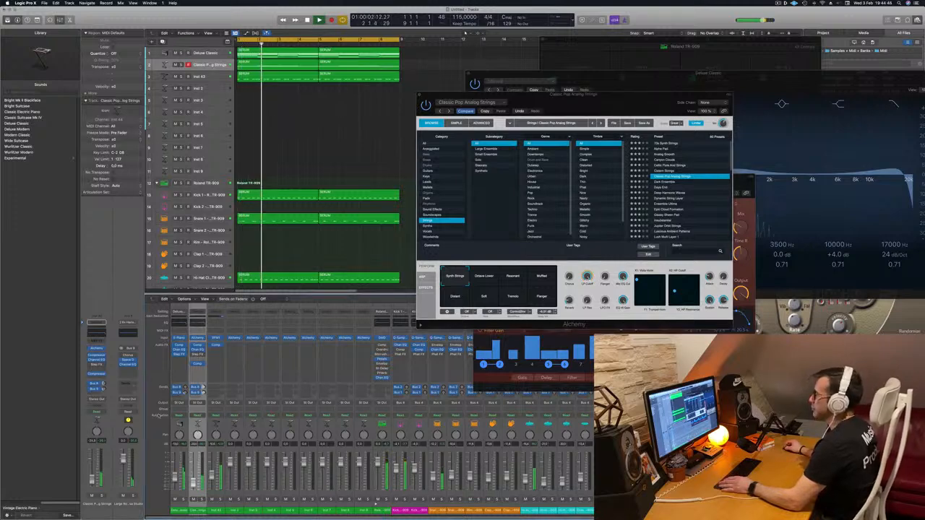
drag(599, 94, 697, 87)
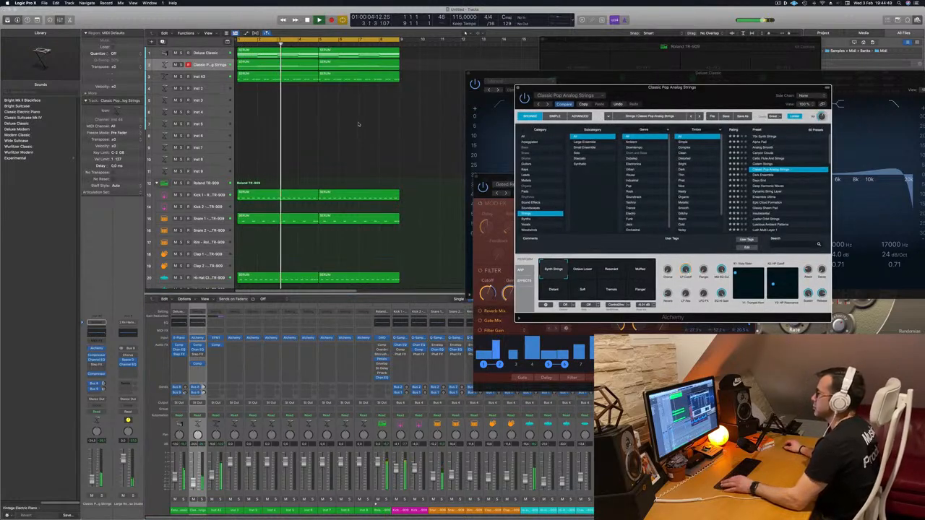
scroll(347, 124, down, 1)
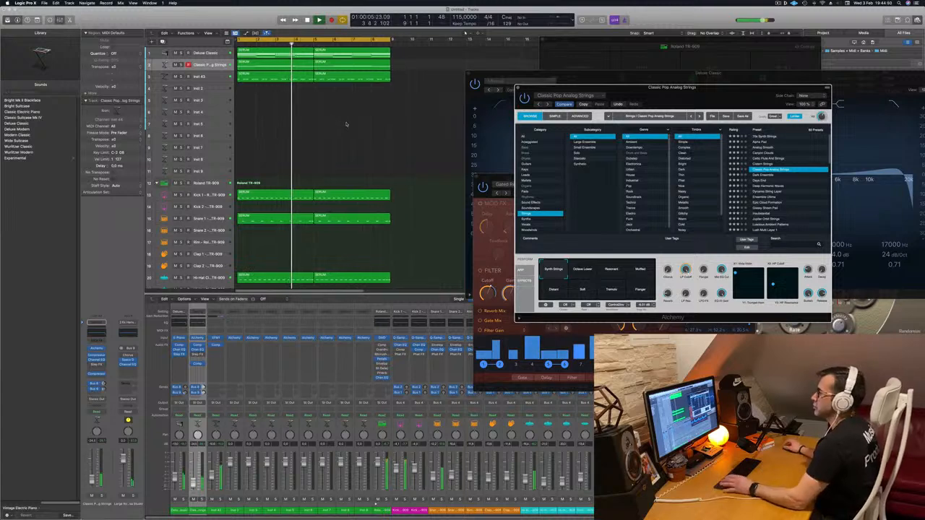
Open the bass track's EFM1 and load the Dark Attack Bass preset from the 03 FM Bass category
click(207, 78)
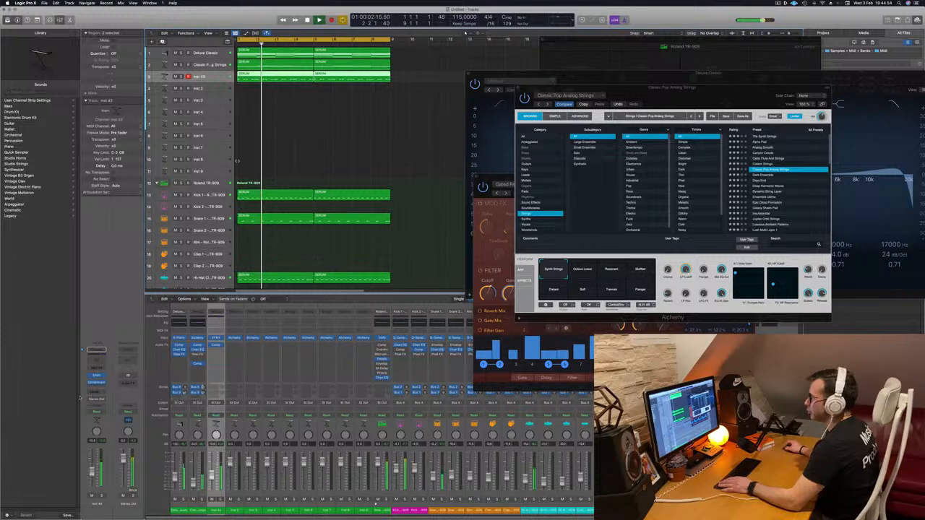
click(96, 377)
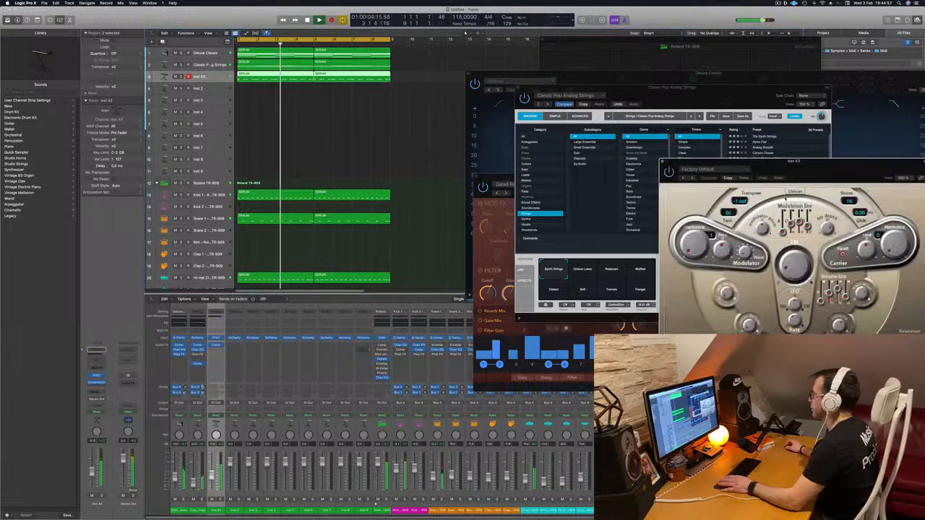
drag(825, 169, 537, 187)
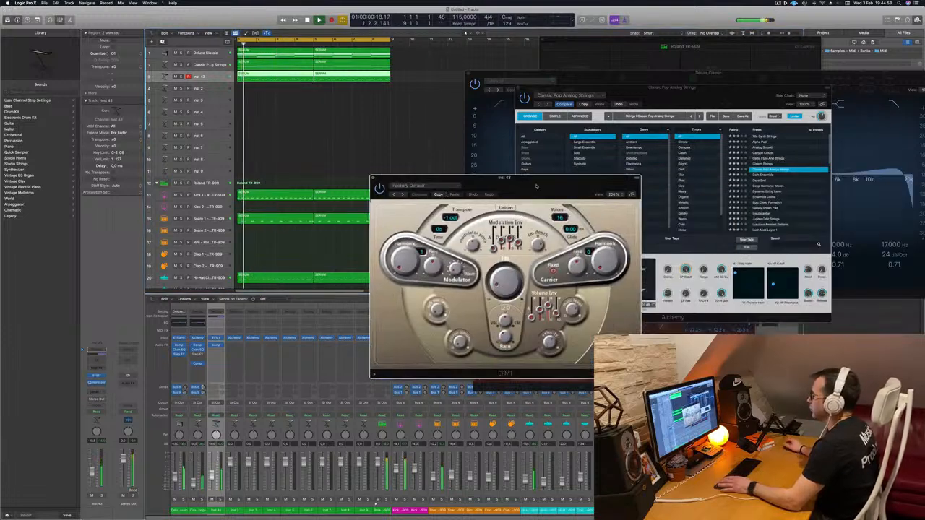
click(402, 195)
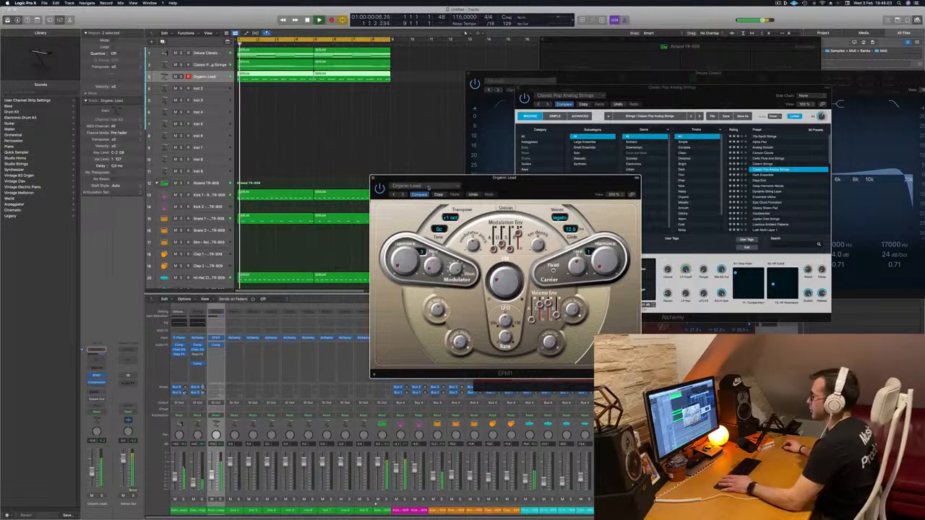
click(428, 186)
mouse_move(452, 308)
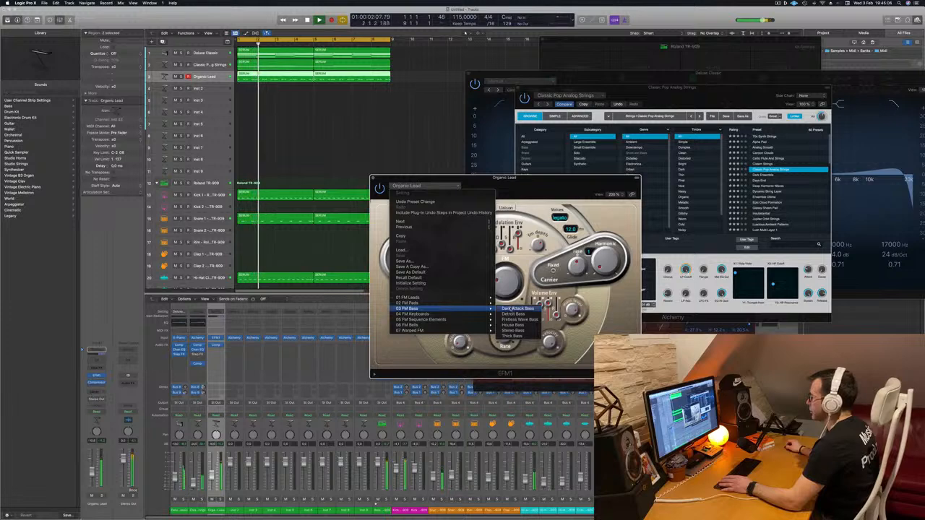
click(506, 309)
drag(524, 178, 451, 212)
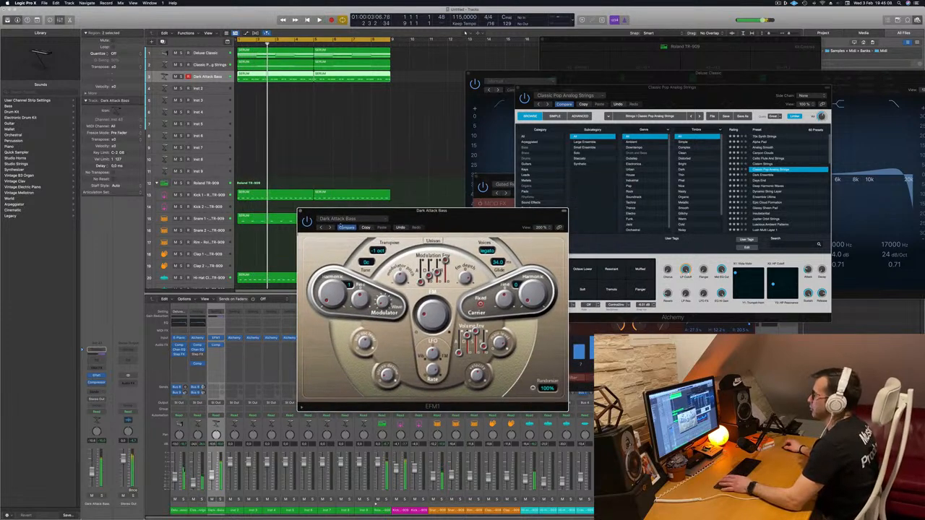
Audition Detroit Bass, Fretless Wave Bass and House Bass, then reload Dark Attack Bass and close the EFM1 window
click(330, 228)
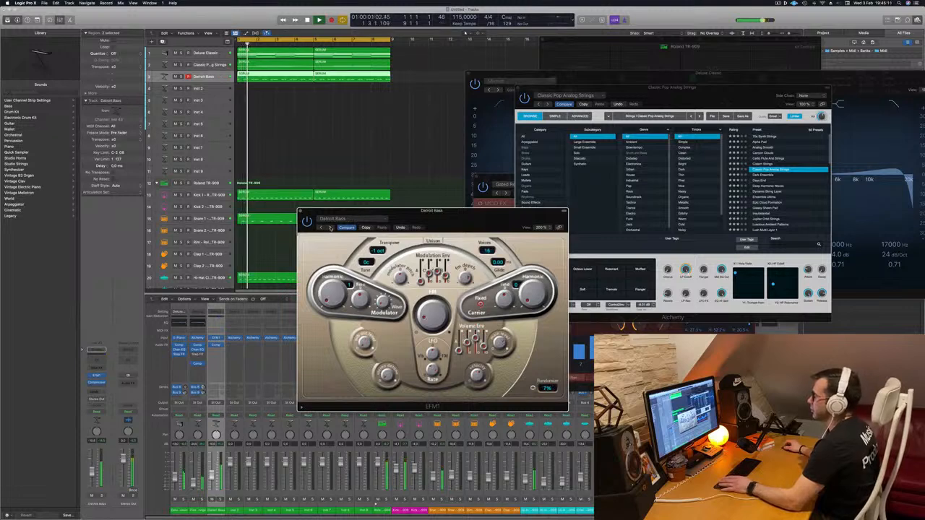
click(330, 227)
click(331, 228)
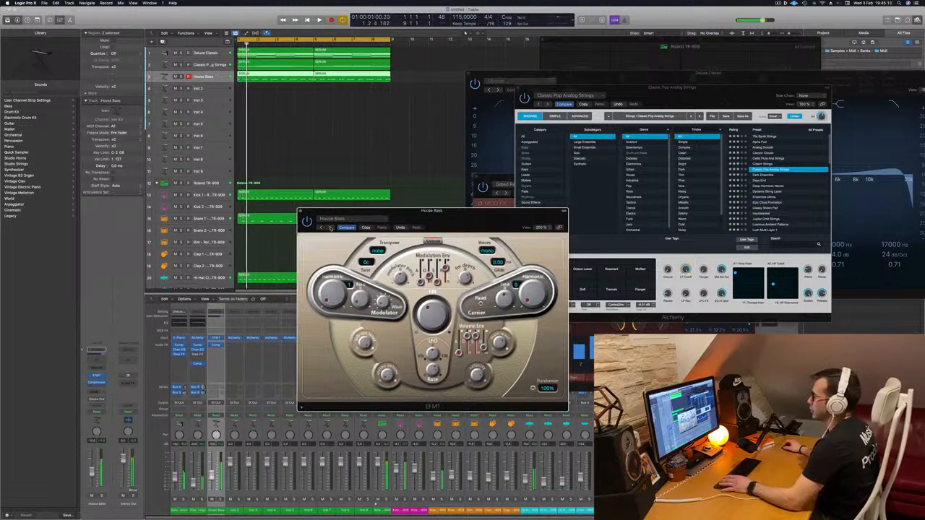
click(348, 221)
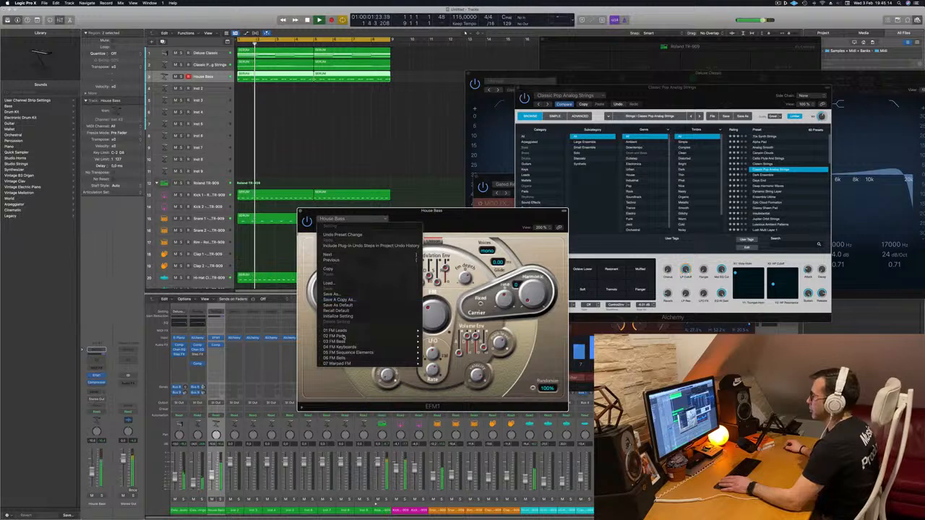
click(450, 206)
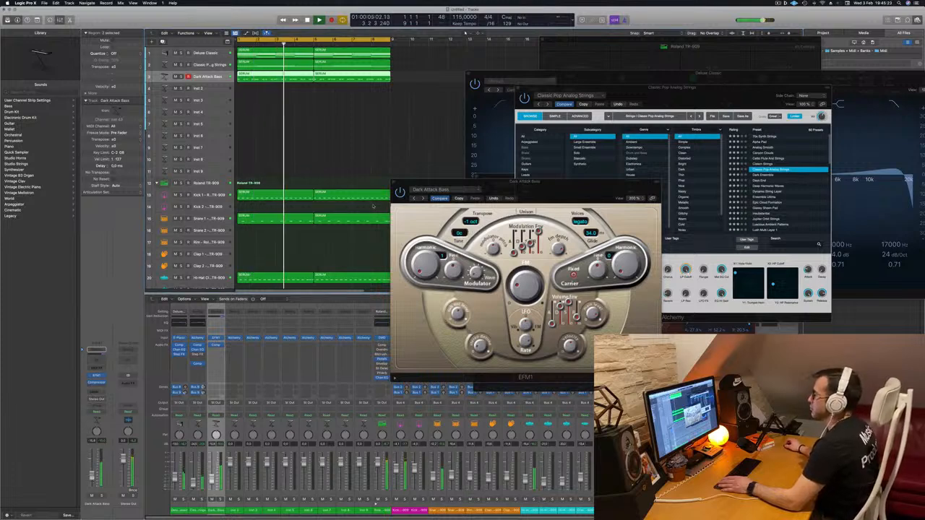
drag(544, 184, 471, 195)
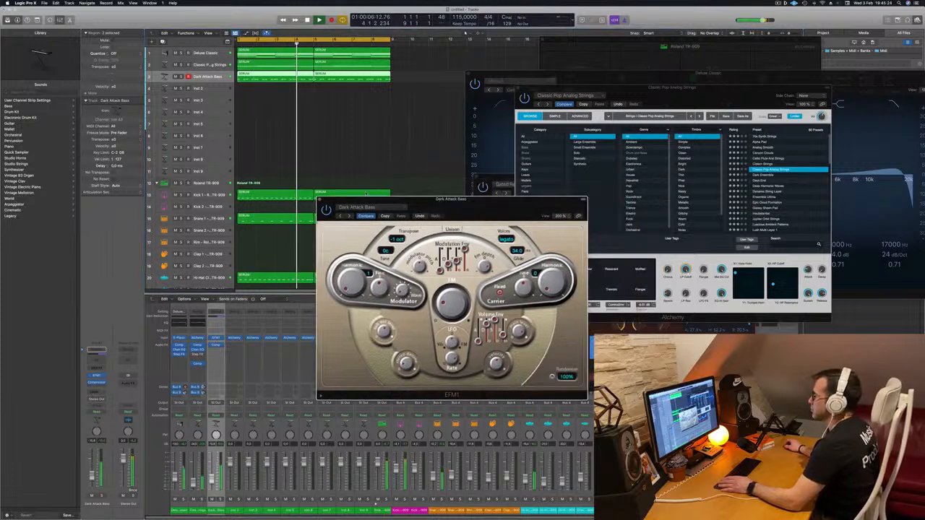
click(319, 200)
click(285, 119)
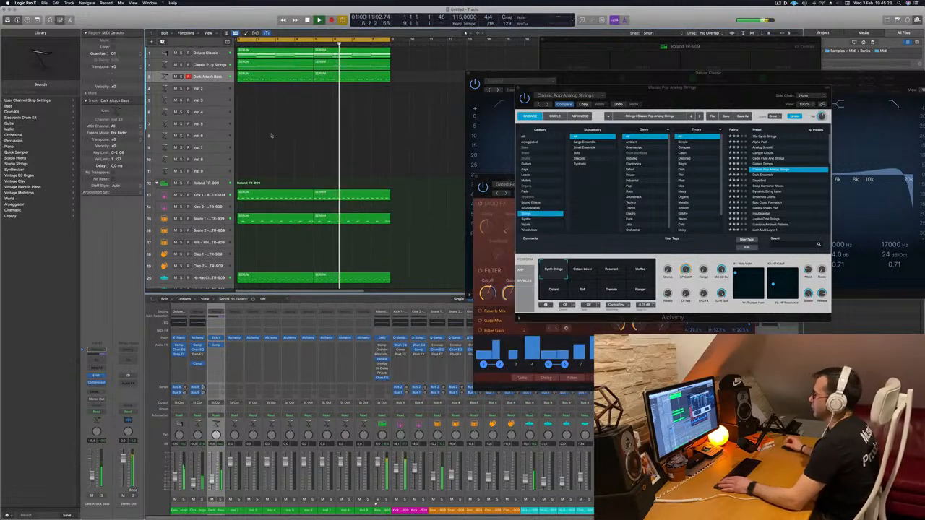
Return playback to the start and close the open Drum Machine Designer, Alchemy and effect plug-in windows covering the arrangement
key(Return)
scroll(286, 129, down, 2)
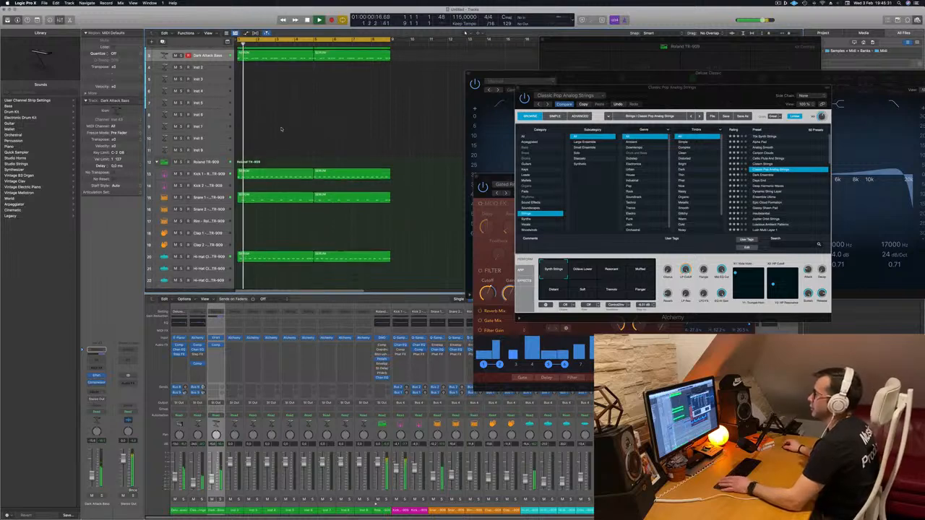
scroll(291, 125, down, 3)
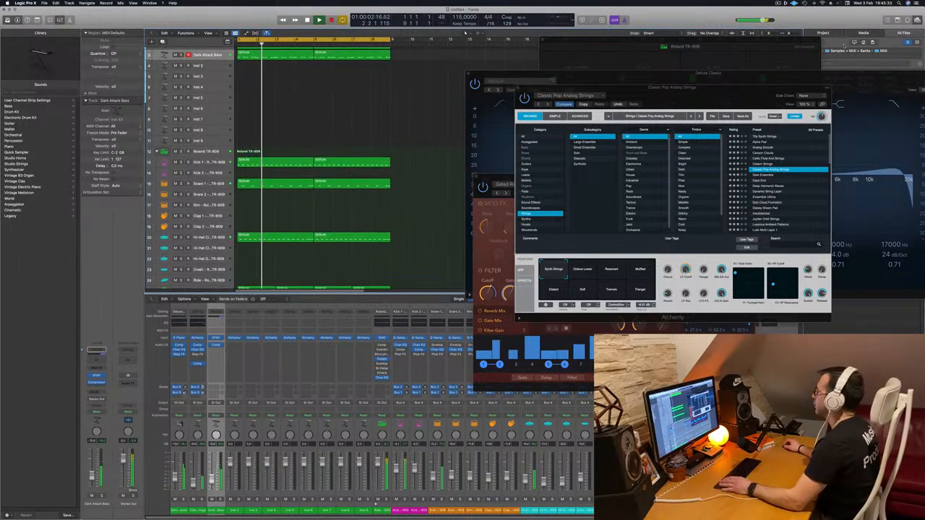
click(648, 42)
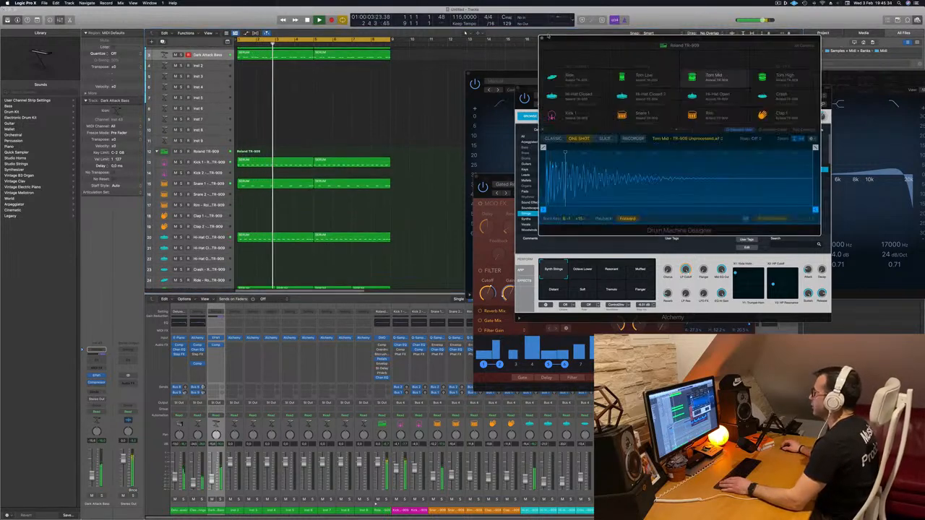
click(543, 40)
click(519, 88)
click(468, 73)
click(475, 177)
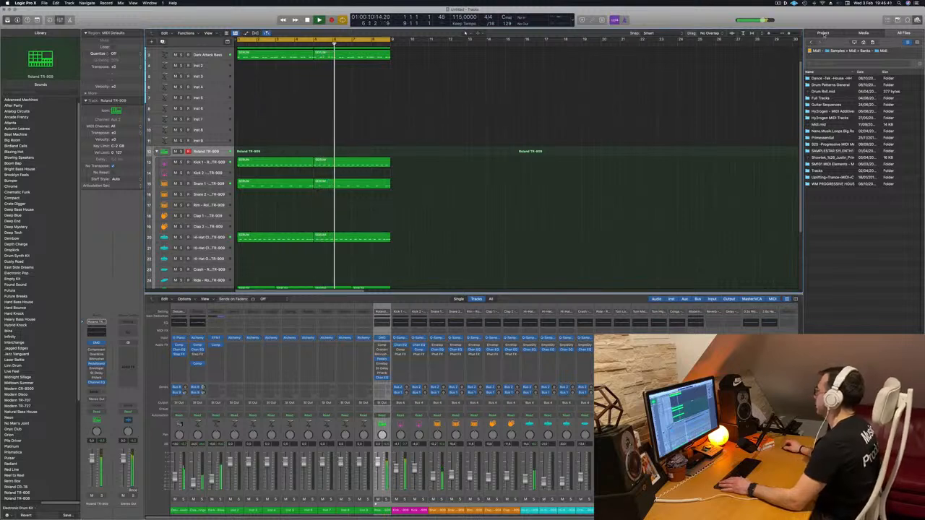
Show the Apple Loops browser, audition 12-8 Afro Cuban Conga 01 and place it at bar 1 on a new track below the drums
click(823, 33)
click(864, 33)
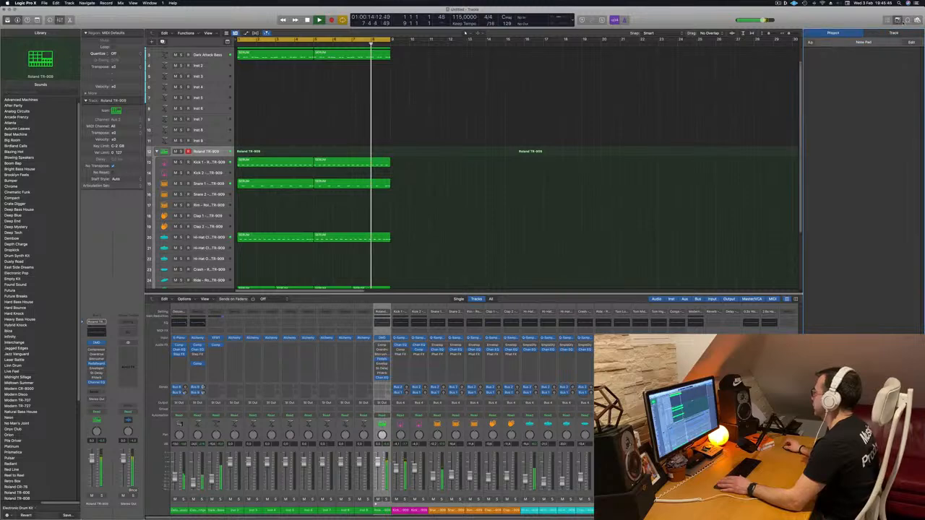
key(o)
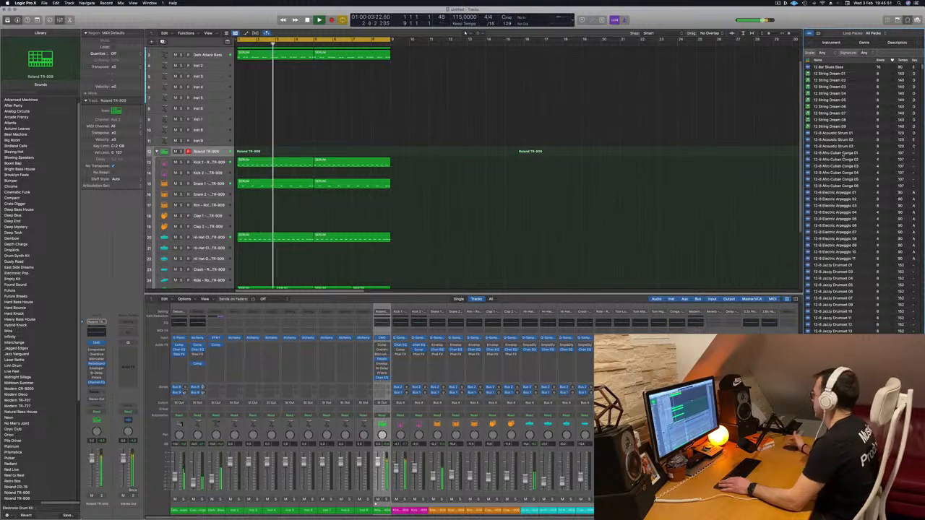
click(844, 154)
scroll(542, 190, down, 5)
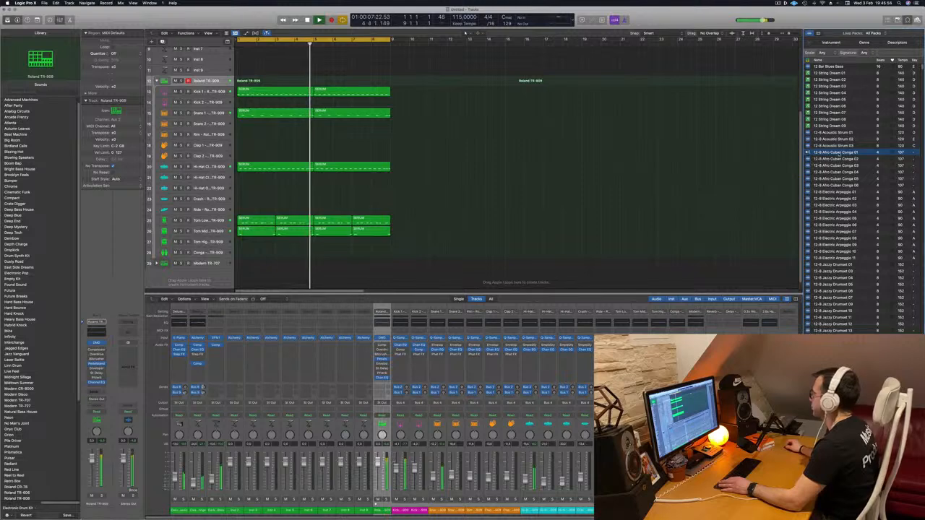
drag(838, 153, 273, 258)
Select the new conga track, increase its height and check the loop in playback
click(212, 269)
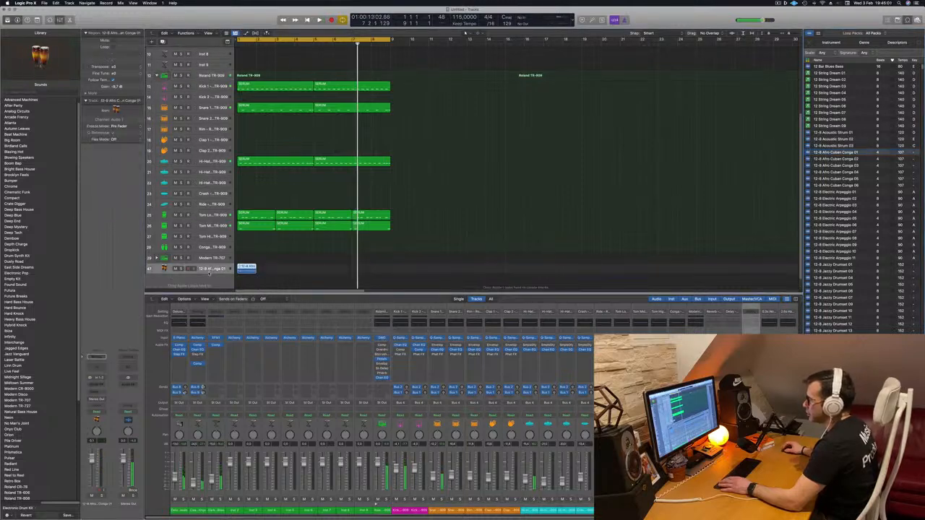
key(space)
drag(165, 274, 165, 288)
scroll(292, 273, down, 3)
key(space)
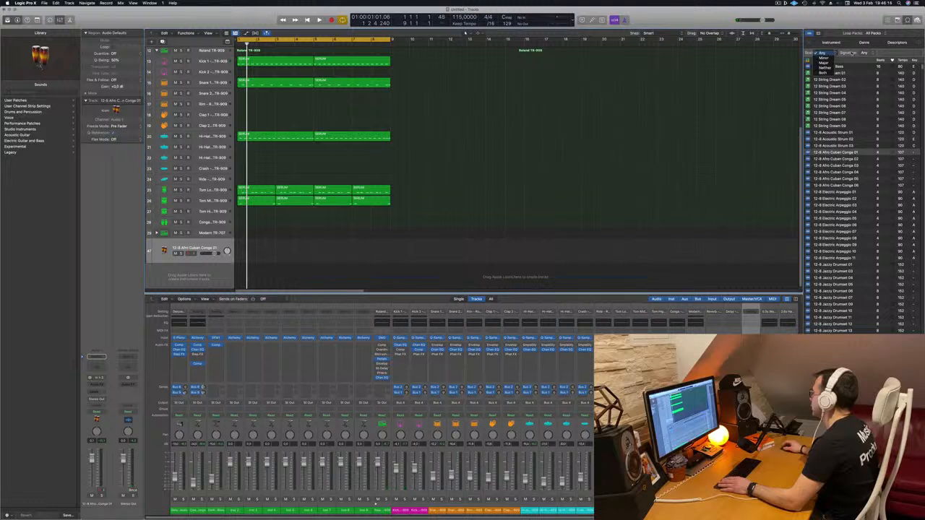
Look through the loop list and its filters, search the loops for "afro" and clear the search
click(870, 53)
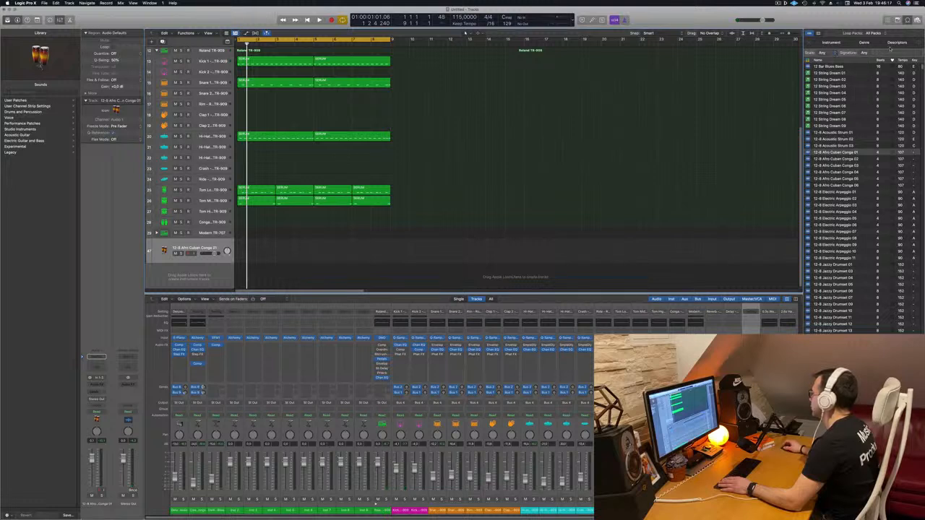
scroll(853, 145, down, 1)
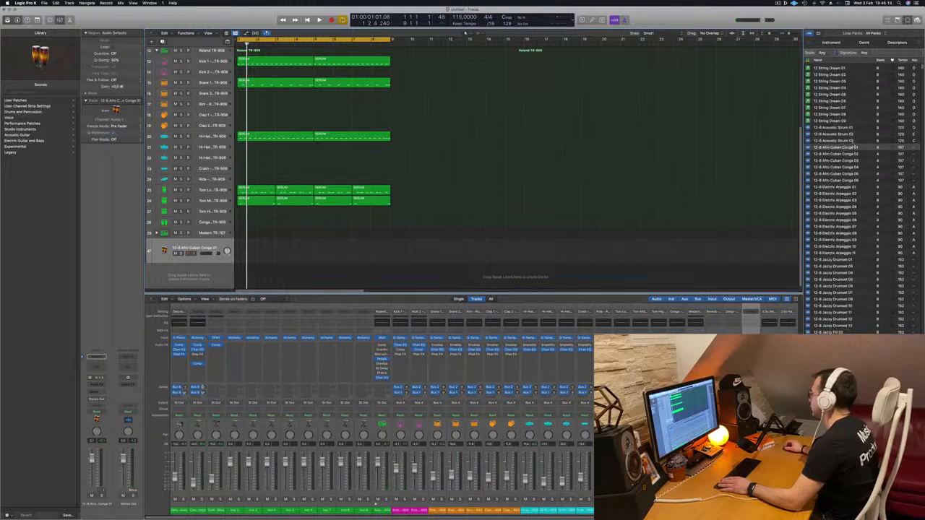
scroll(855, 131, down, 5)
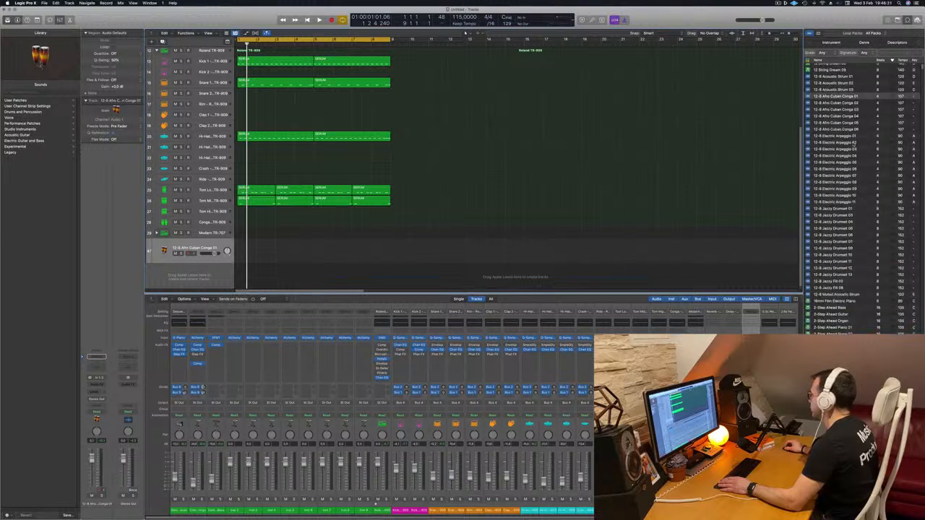
scroll(856, 145, up, 5)
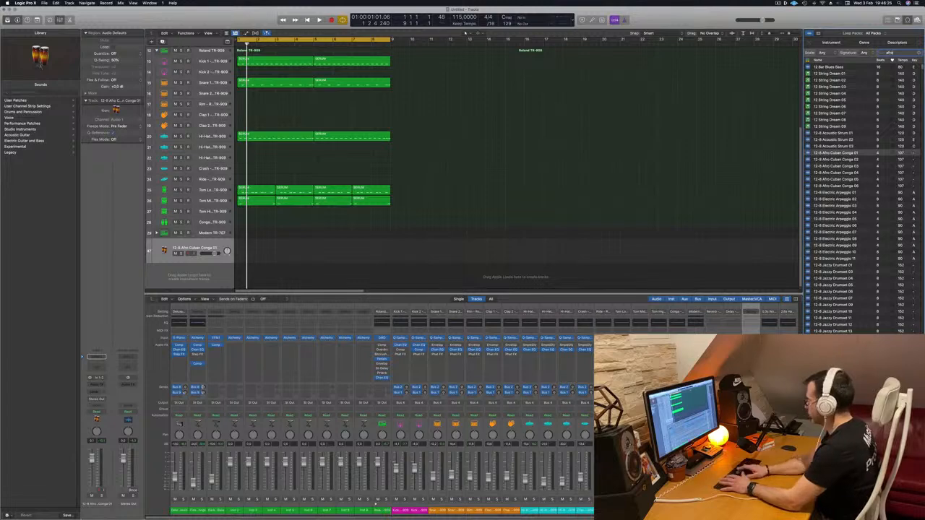
key(Return)
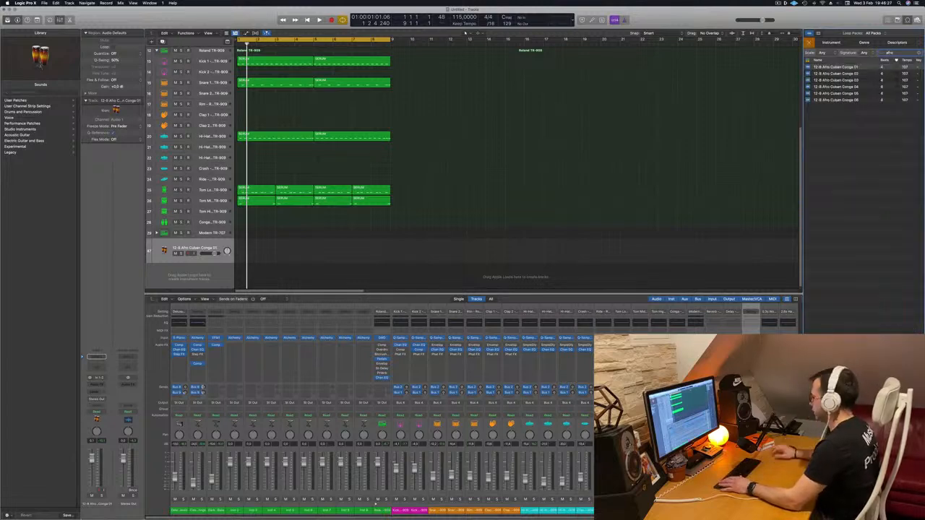
key(BackSpace)
key(BackSpace)
key(BackSpace)
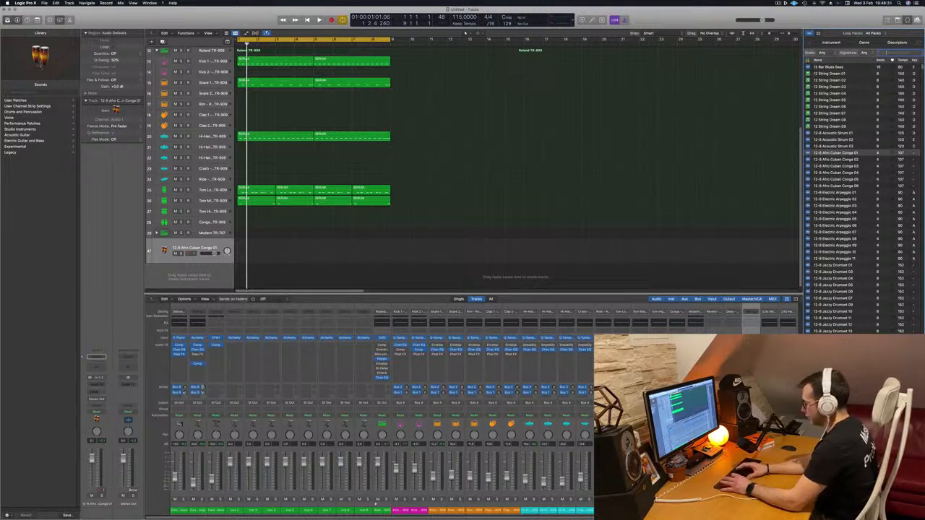
Search the loops for "conga", place Havana Congas 01 at bar 1 of the conga track and start playback
text(cong)
key(Return)
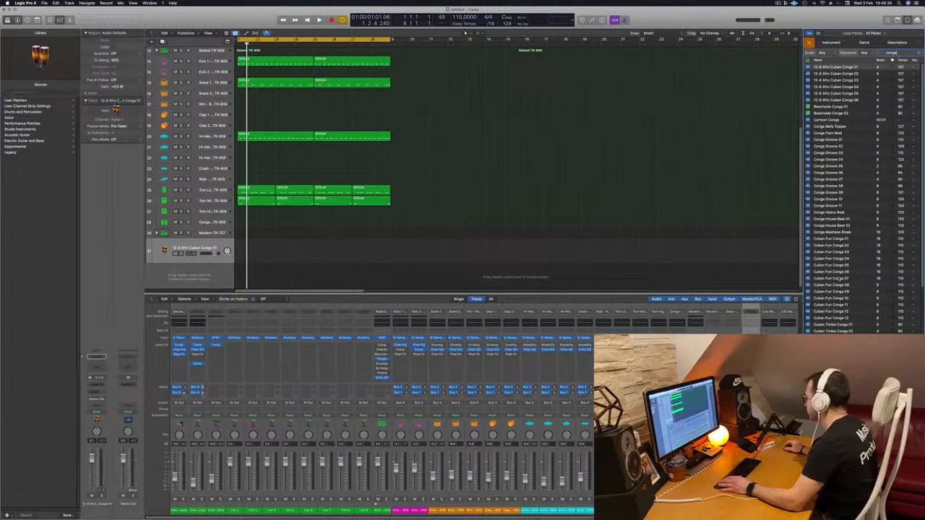
scroll(841, 278, down, 5)
drag(605, 316, 262, 246)
key(space)
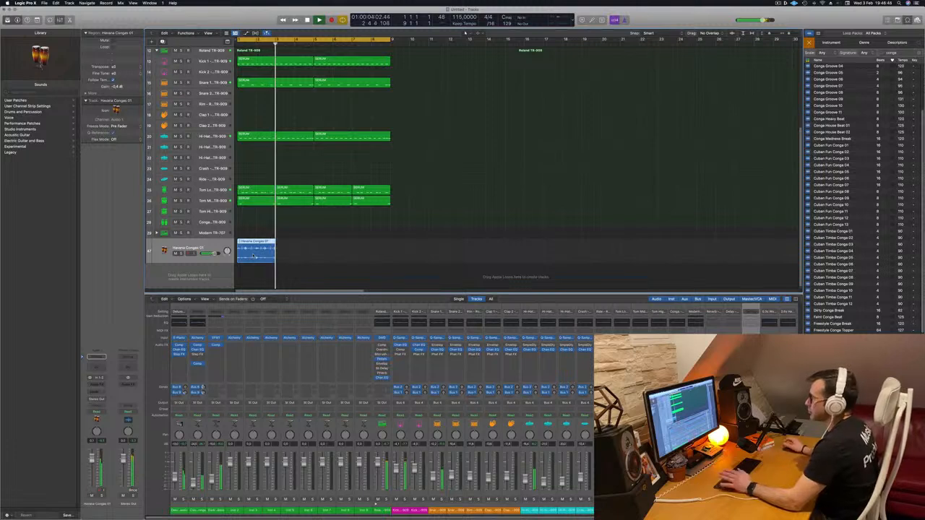
Copy the Havana Congas 01 region along its track to fill the eight-bar cycle, and play it from the start
drag(260, 250, 329, 251)
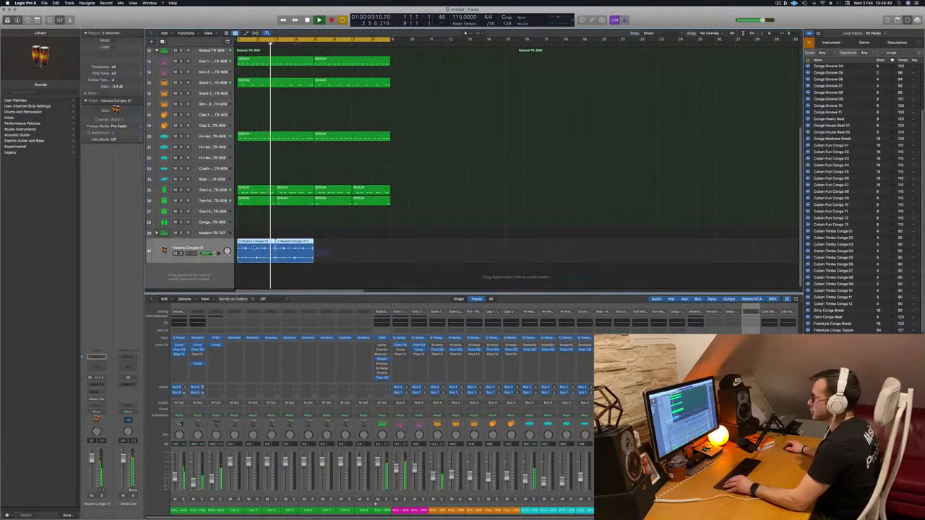
shift+click(254, 251)
drag(254, 250, 329, 251)
key(Return)
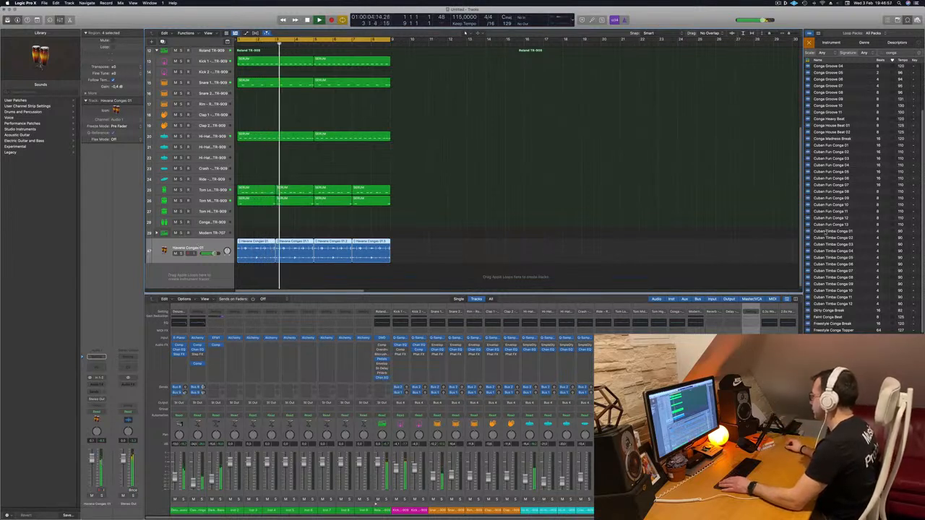
Audition further conga loops, including Cuban Timba Conga 12, Funky Pop Conga 01, Quincy – Conga 1 and Reflective Congas 01
scroll(852, 195, down, 3)
scroll(854, 187, up, 1)
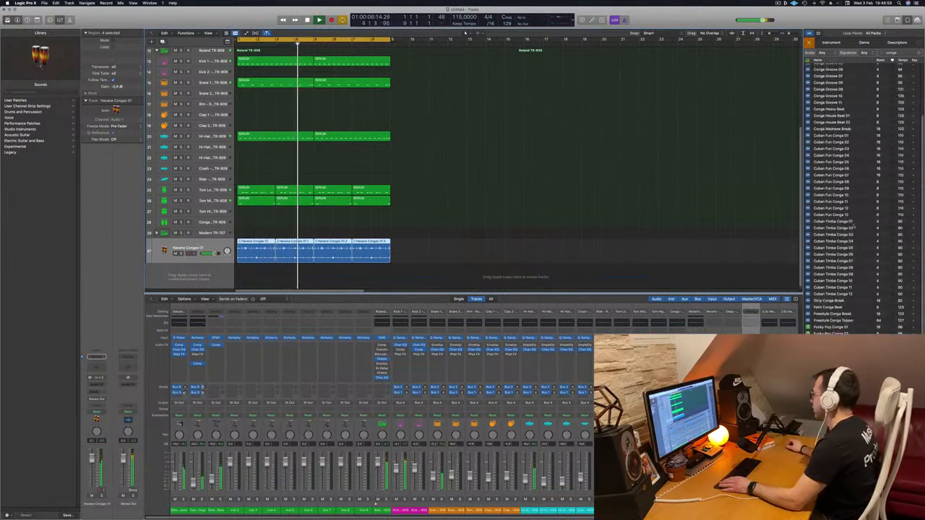
scroll(854, 167, down, 4)
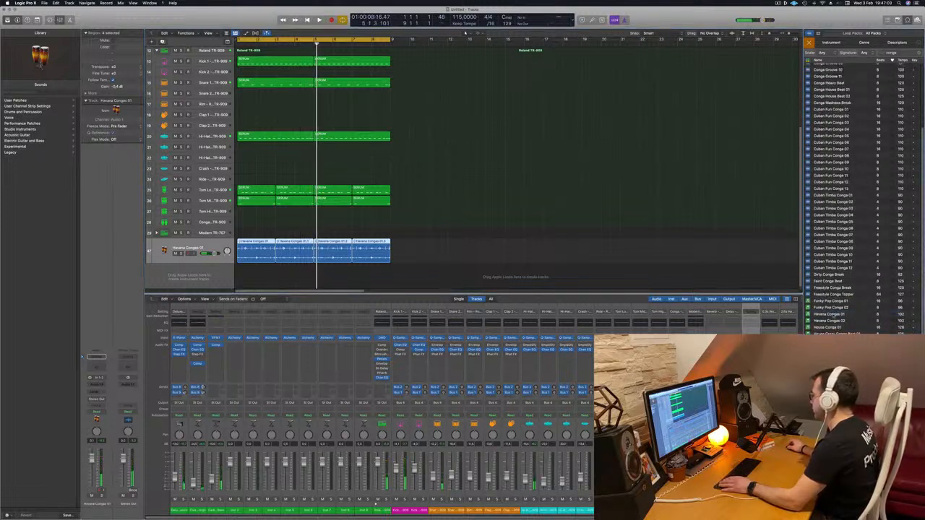
click(822, 268)
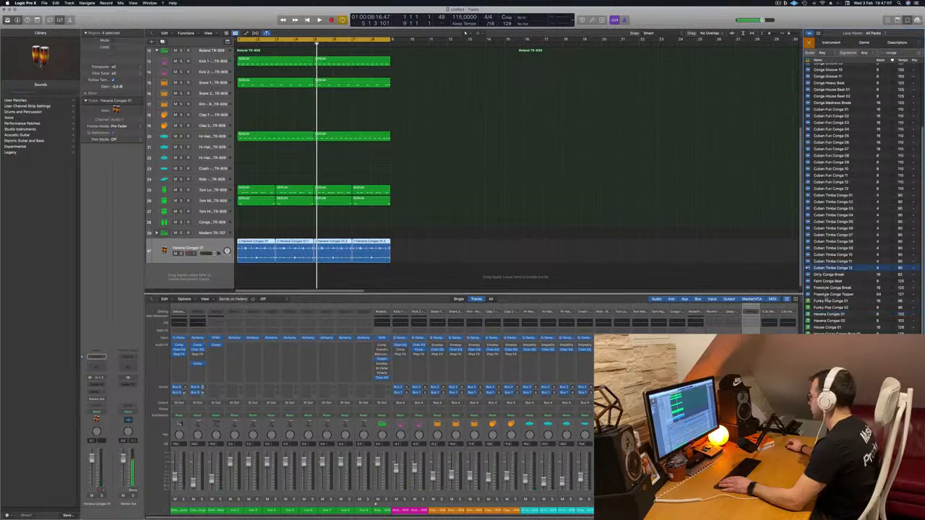
click(833, 300)
scroll(834, 298, down, 5)
scroll(837, 298, down, 5)
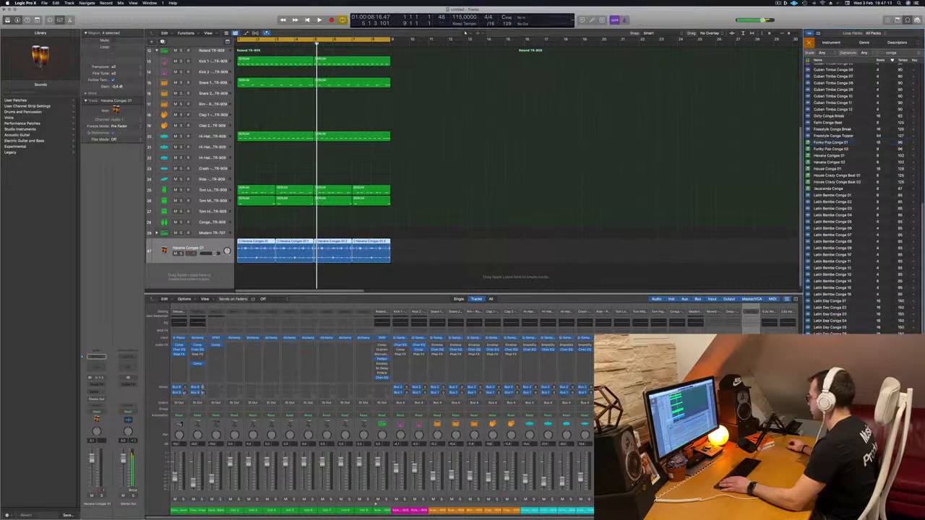
scroll(836, 299, down, 3)
click(831, 326)
scroll(831, 326, down, 2)
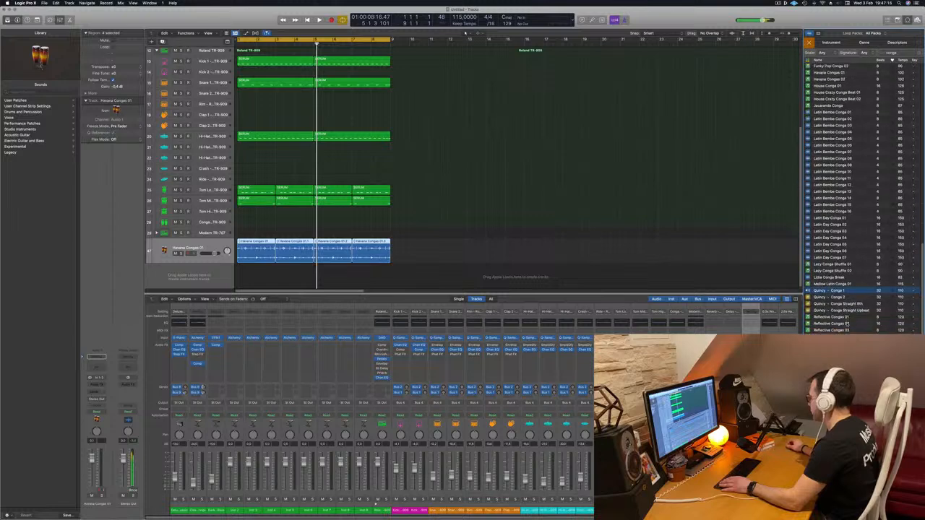
click(828, 316)
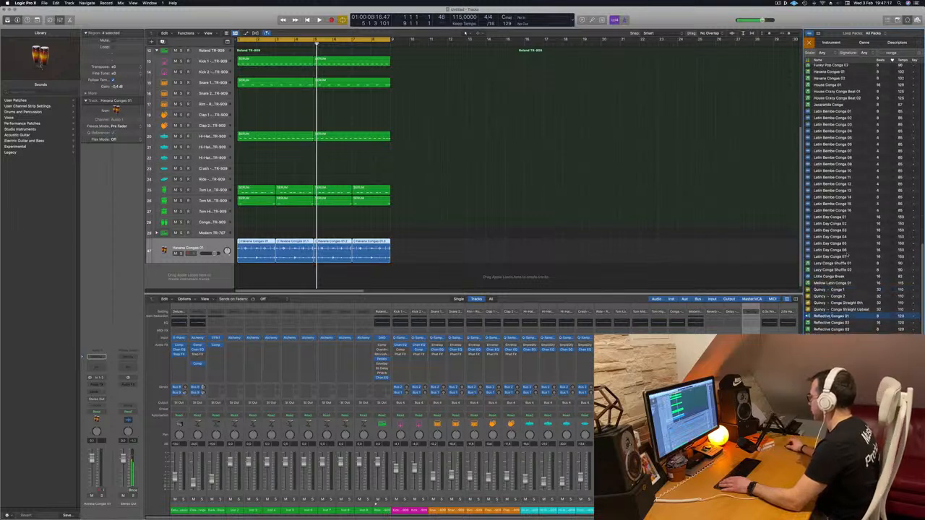
Add Reflective Congas 01 on a new track below Havana Congas 01, align it to bar 1 and play the arrangement
scroll(829, 318, down, 2)
drag(713, 287, 249, 284)
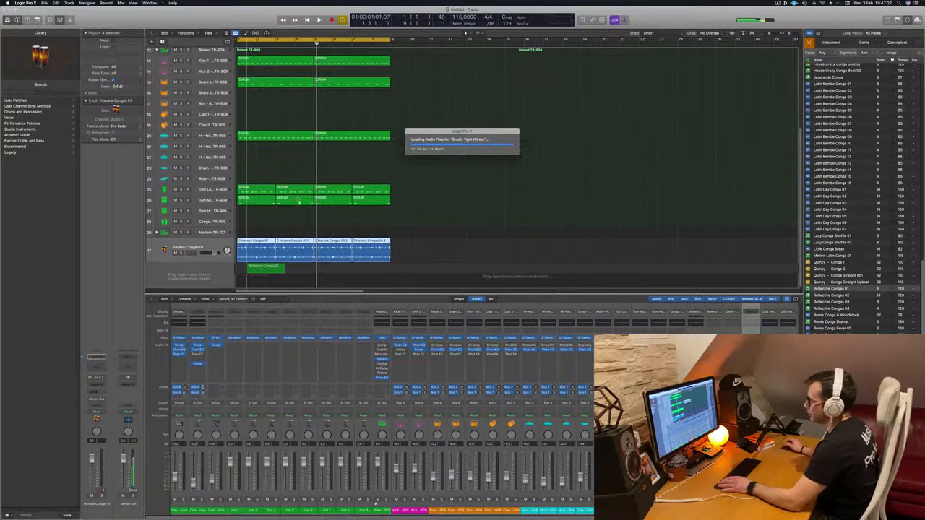
drag(276, 268, 256, 269)
key(space)
click(191, 273)
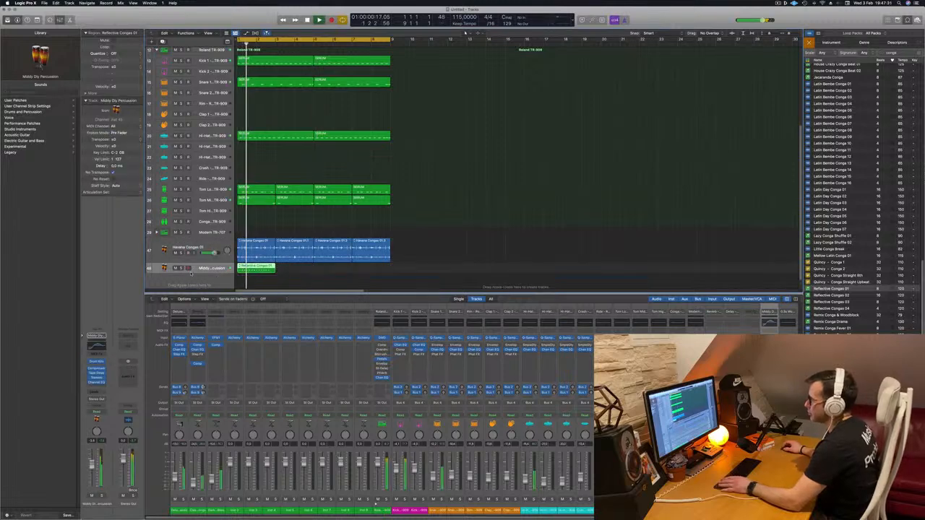
Check the Reflective Congas 01 track in solo, and copy its region to fill the eight-bar cycle
click(181, 268)
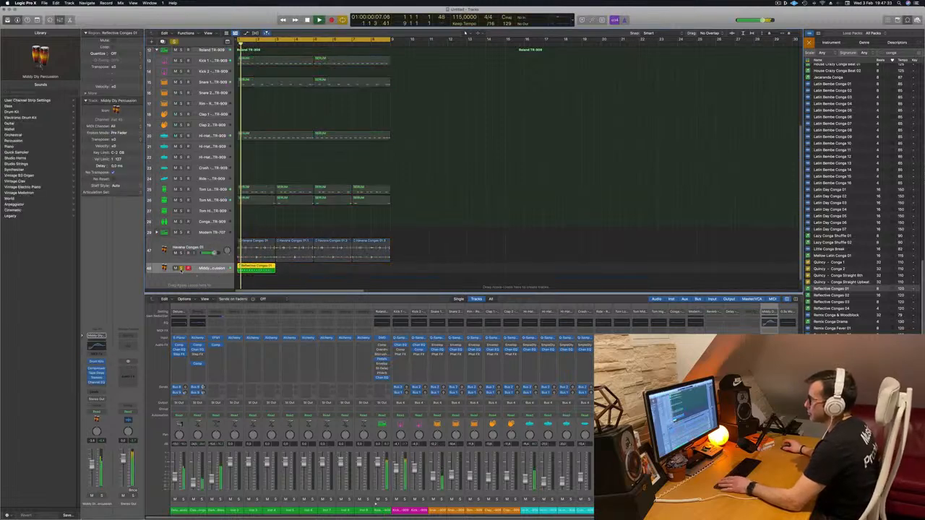
click(181, 268)
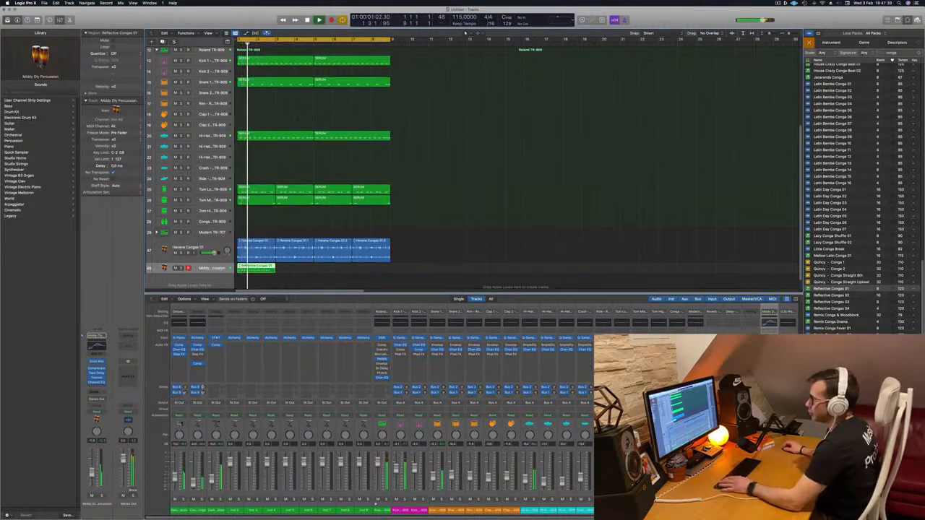
drag(259, 269, 334, 269)
shift+click(258, 268)
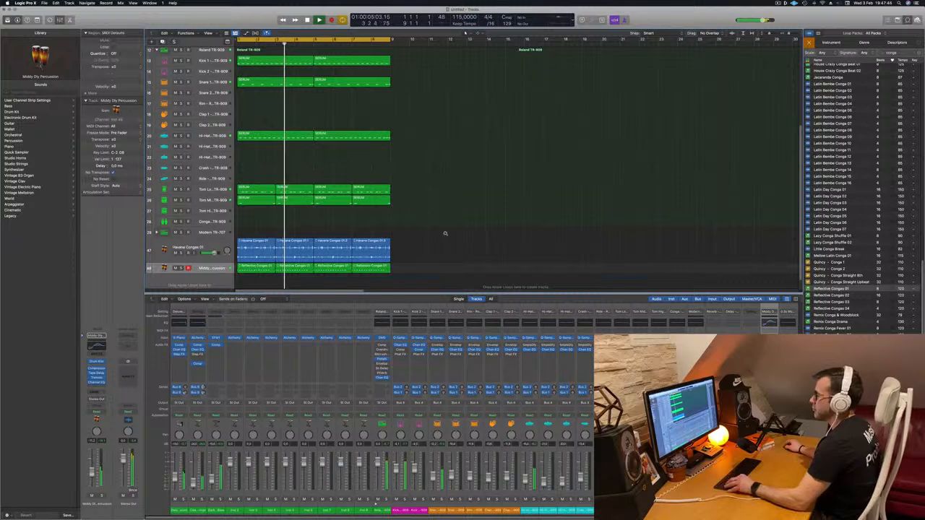
Compare the Havana Congas 01 and Reflective Congas tracks by muting and soloing them in turn during playback
scroll(444, 216, up, 1)
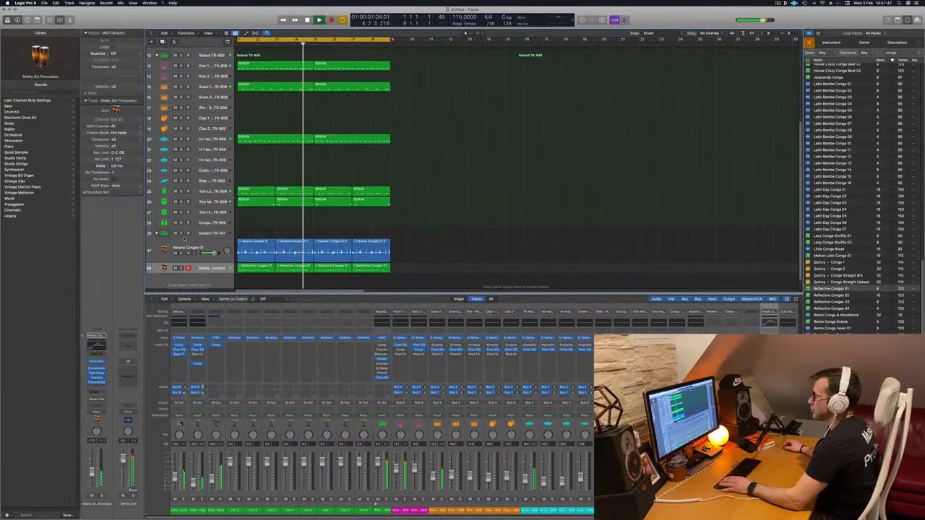
click(176, 268)
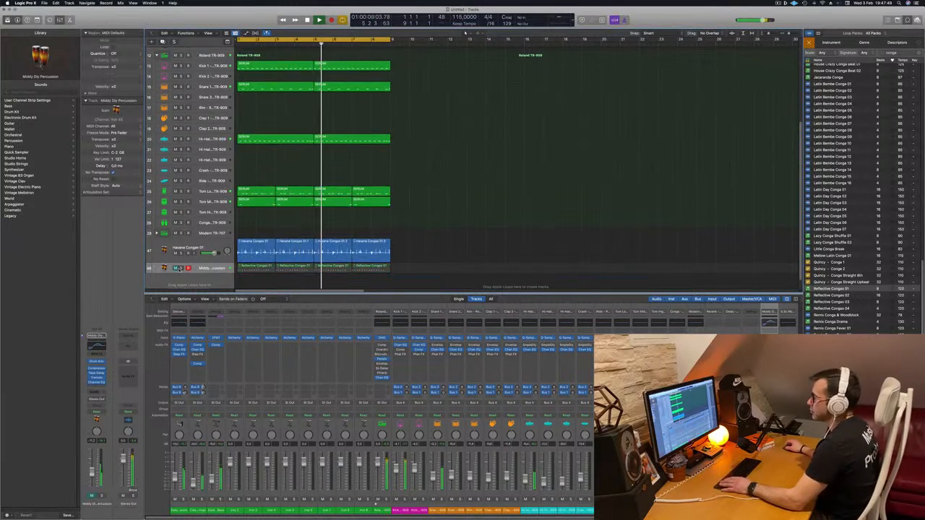
click(181, 268)
click(181, 268)
click(176, 268)
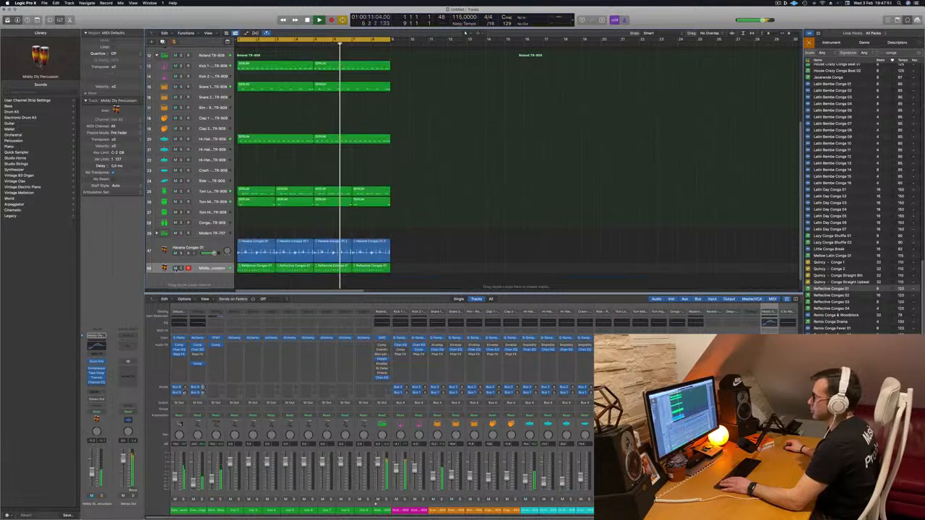
click(181, 253)
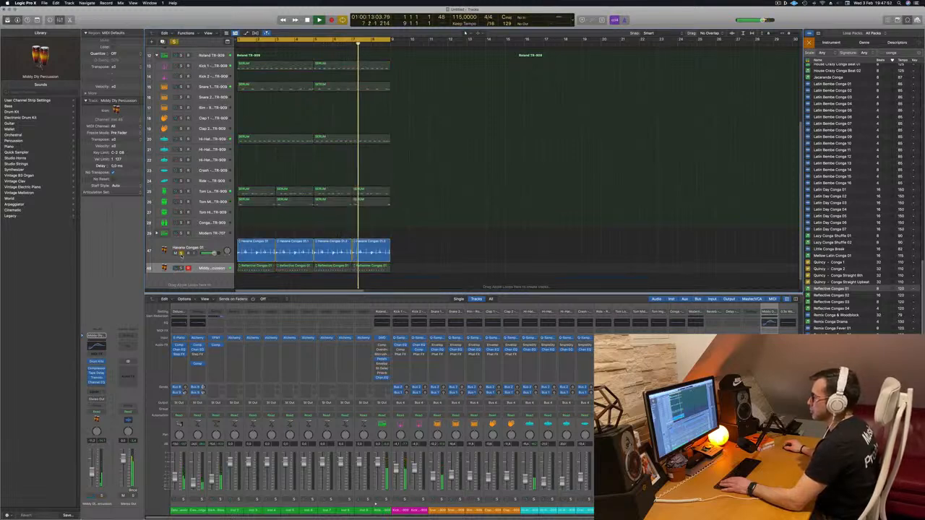
click(182, 253)
click(180, 268)
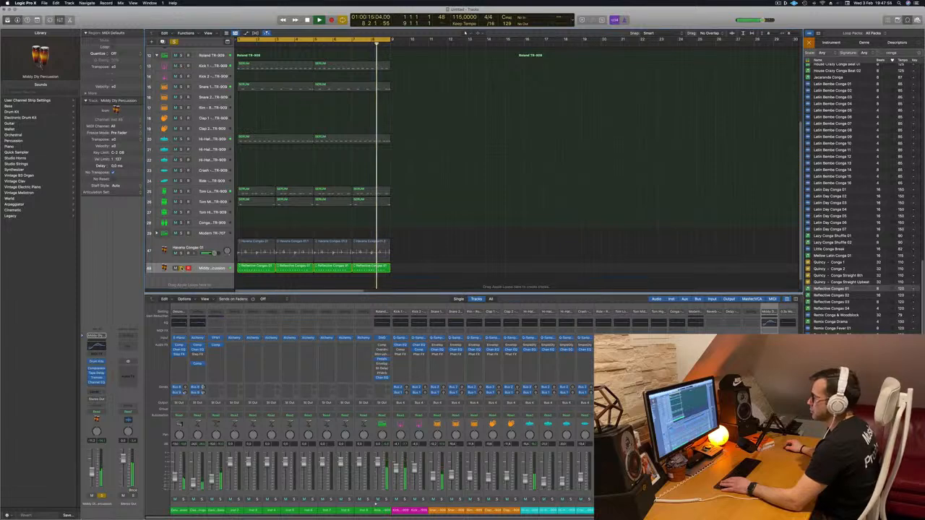
click(181, 268)
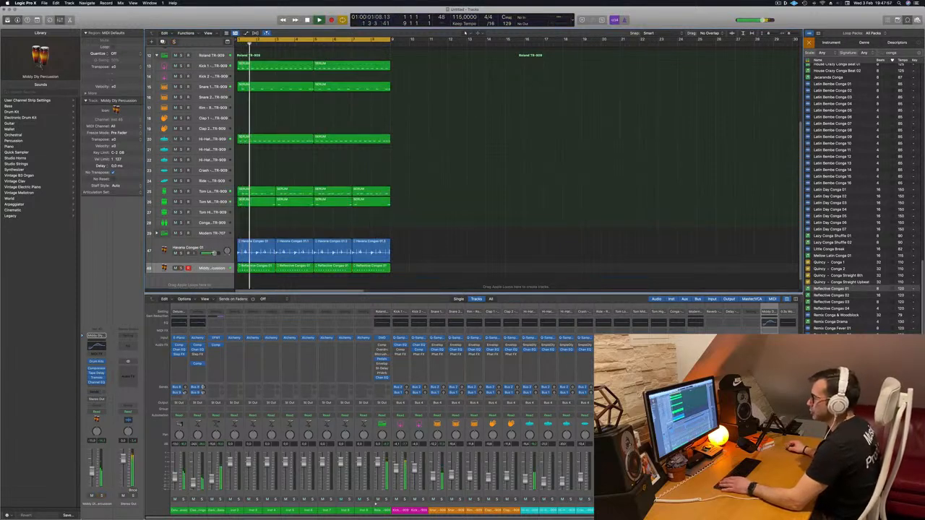
Repeat all the arrangement's regions until they fill 32 bars
scroll(465, 32, up, 10)
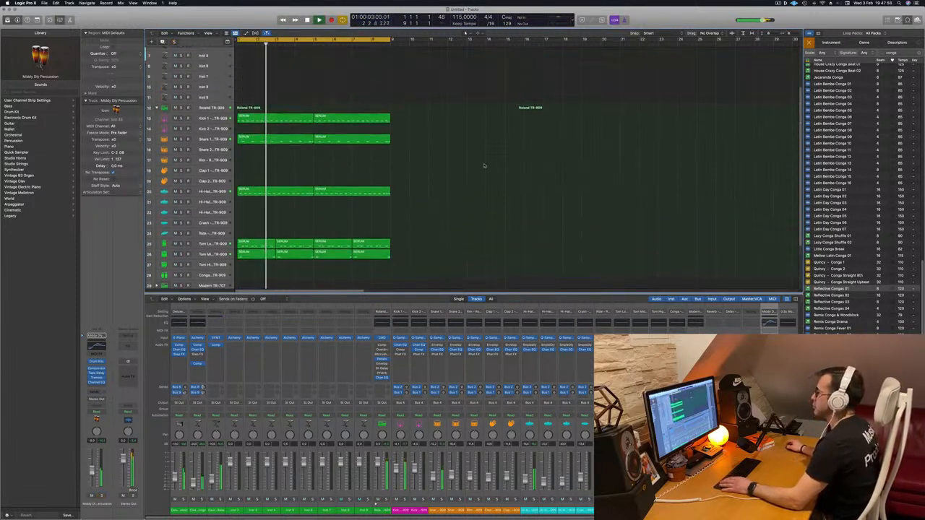
key(super+Left)
key(super+Left)
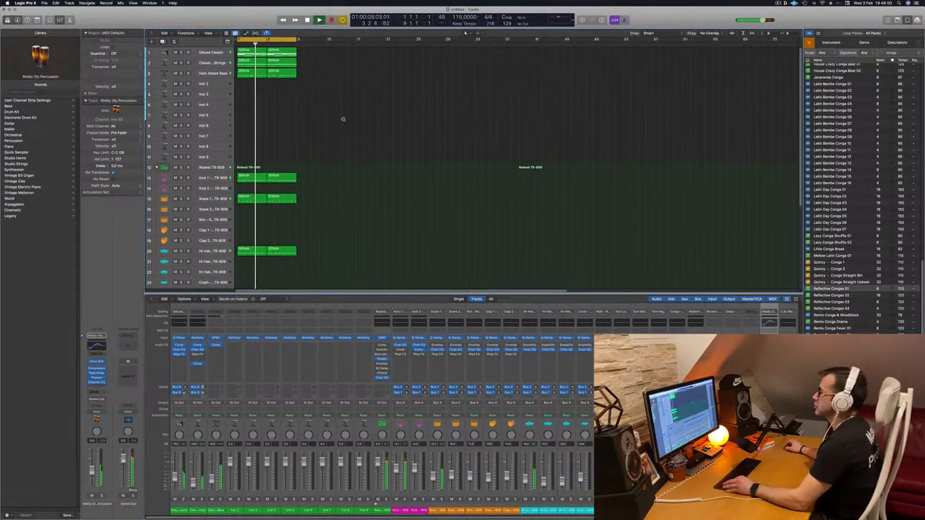
key(super+Right)
key(super+r)
key(super+r)
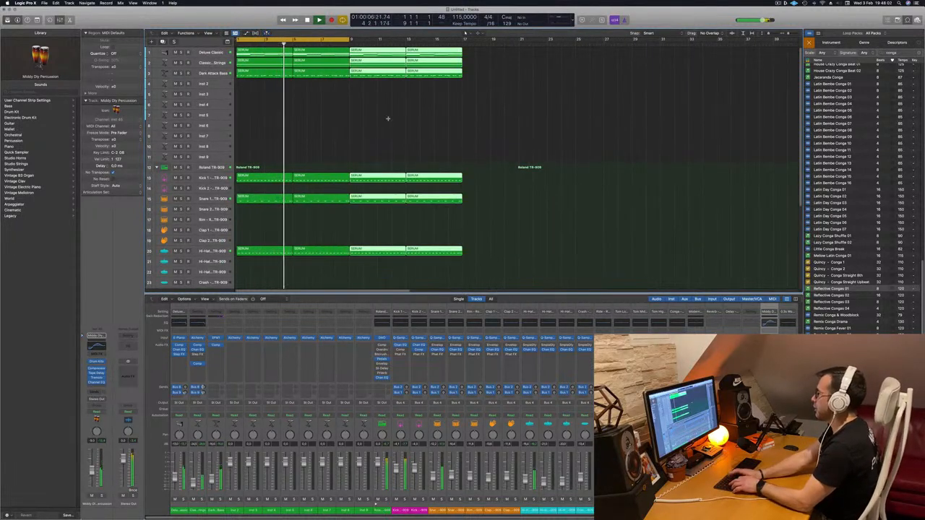
key(super+r)
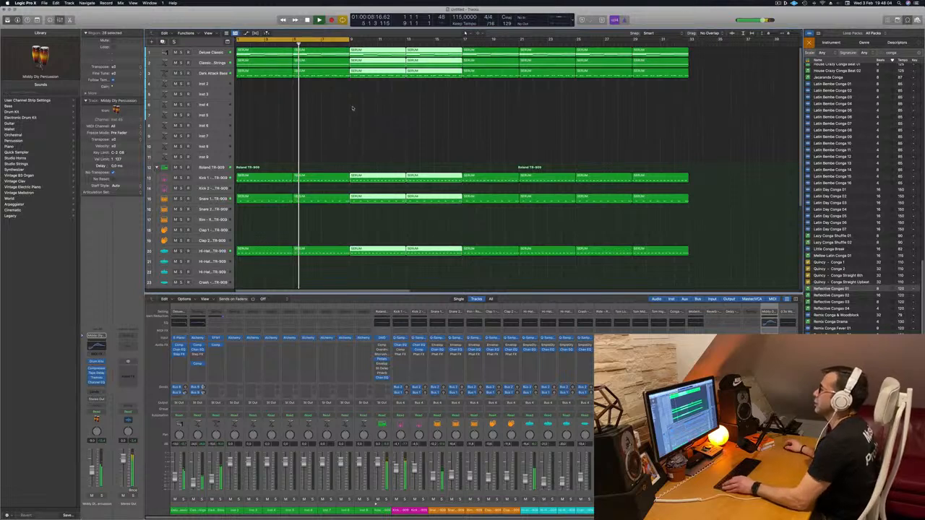
Extend the cycle range to cover all 32 bars and play the arrangement from the start
key(super+Left)
key(super+Left)
drag(286, 38, 435, 40)
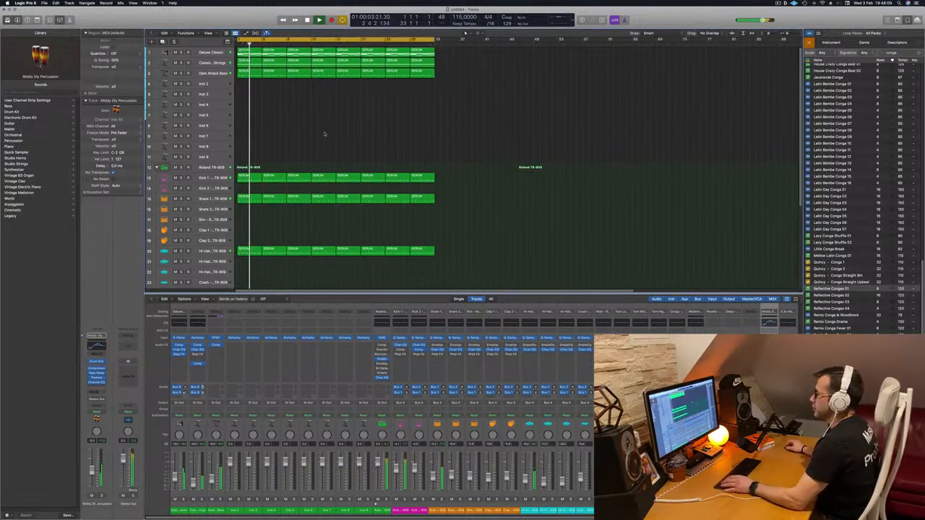
key(space)
scroll(324, 133, down, 3)
key(space)
scroll(325, 134, down, 3)
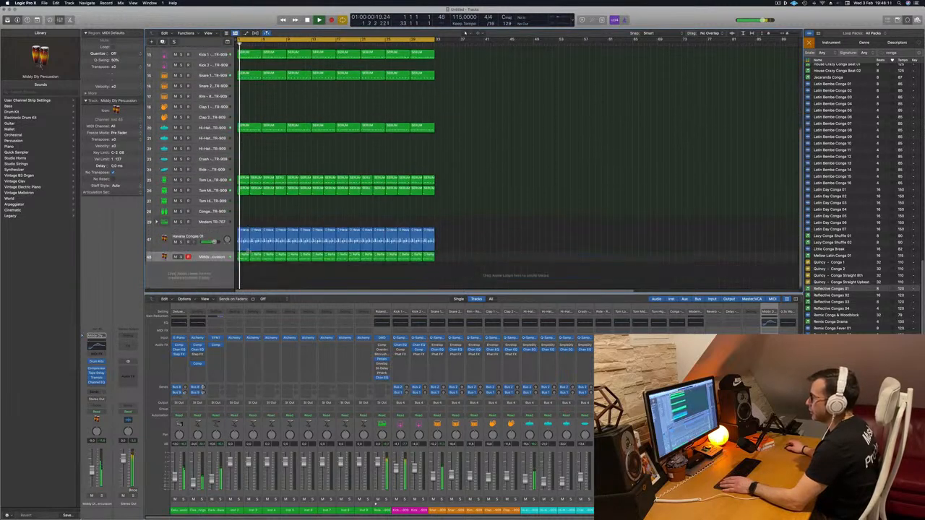
key(space)
key(space)
Lower the Tape Delay feedback on the Reflective Congas track to 35% and close the plug-in
click(208, 256)
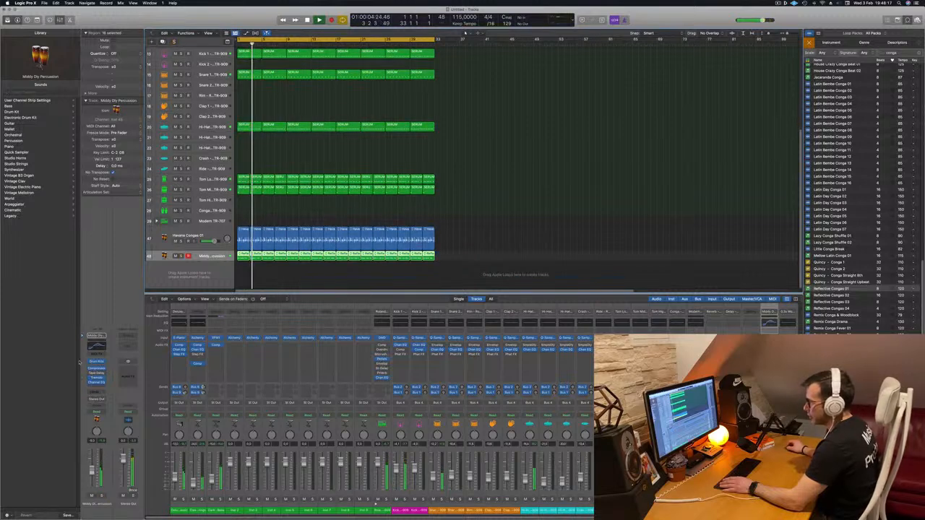
click(97, 373)
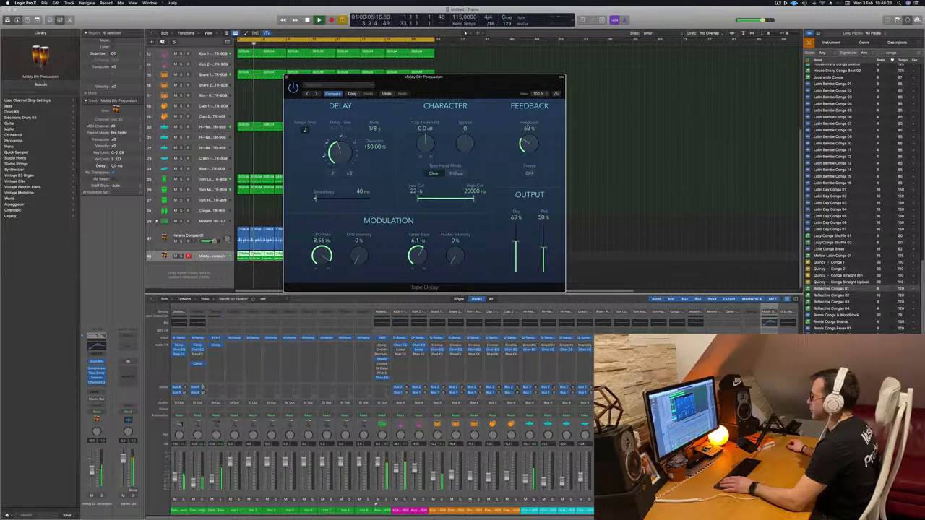
drag(529, 148, 529, 164)
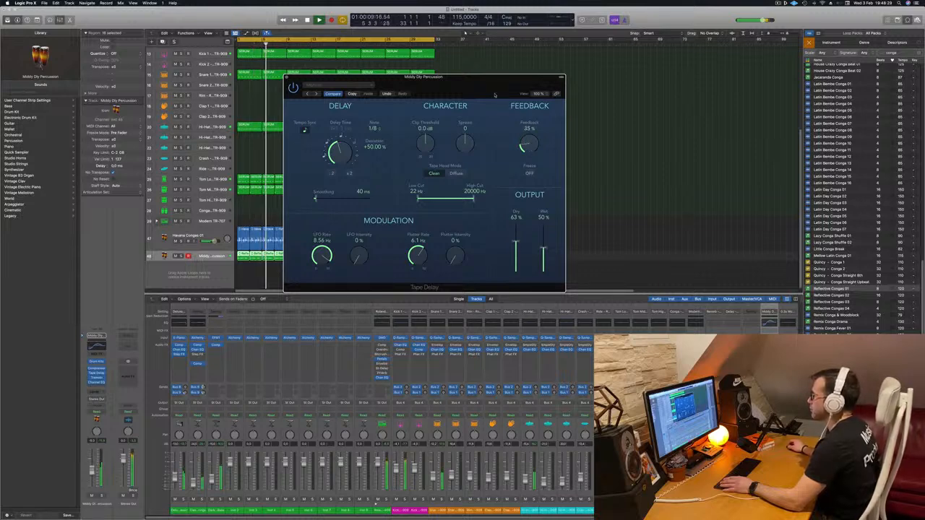
drag(547, 77, 613, 54)
drag(582, 217, 609, 240)
drag(503, 66, 449, 94)
click(300, 82)
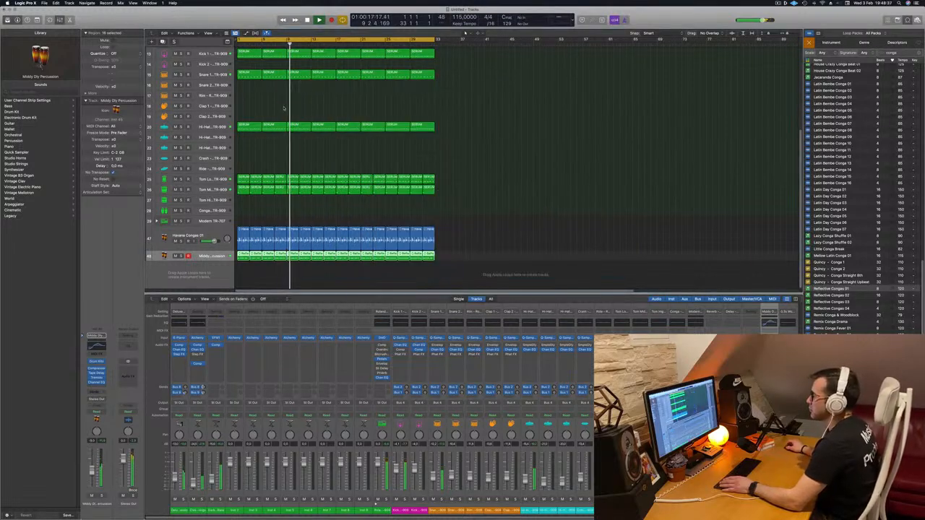
Stop playback and add a send to Bus 7 on the empty Inst 2 track
scroll(309, 112, up, 2)
scroll(308, 112, up, 5)
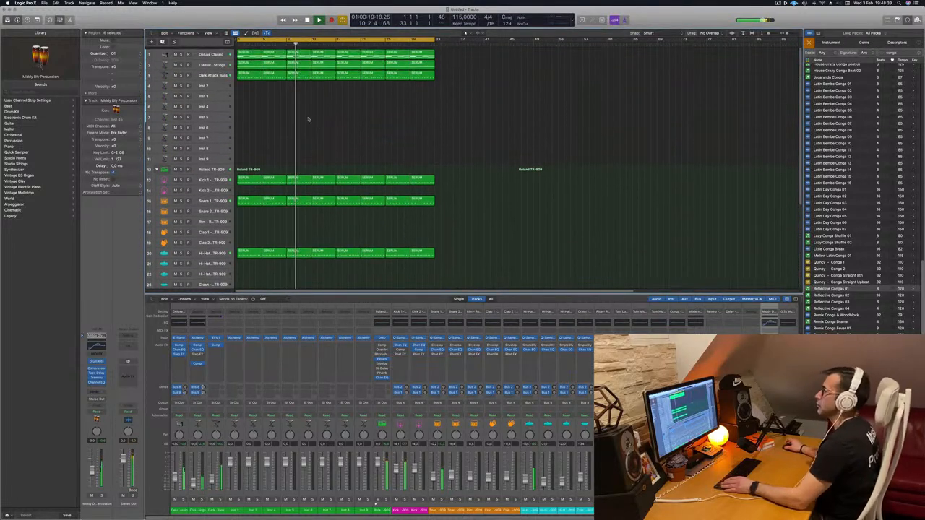
key(space)
click(207, 84)
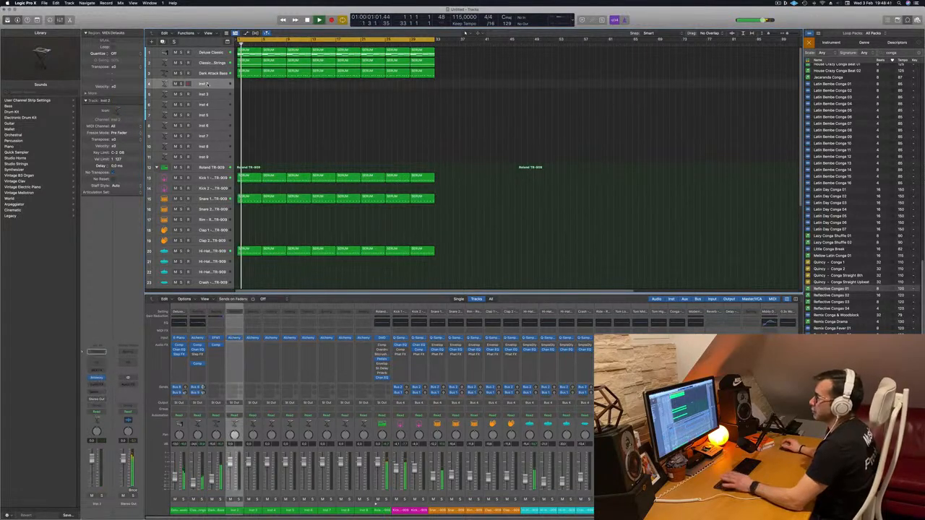
key(space)
key(space)
click(95, 392)
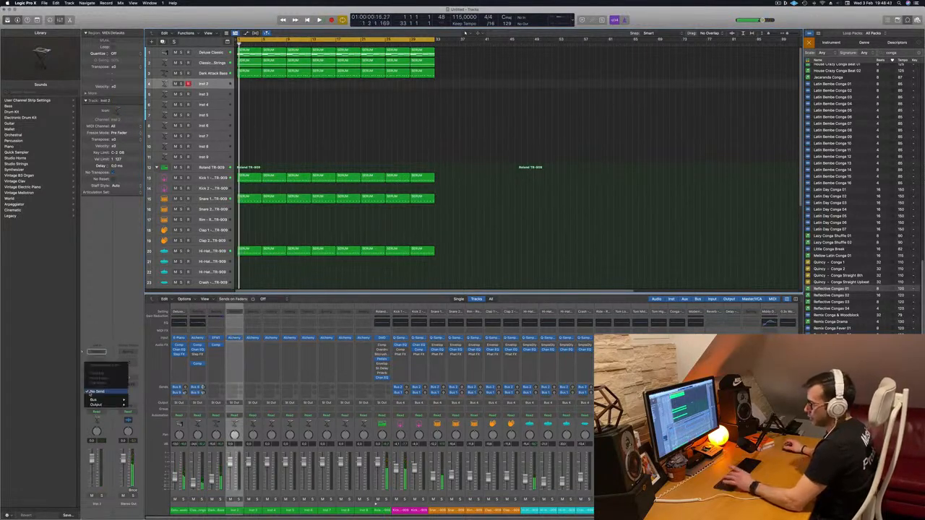
mouse_move(93, 400)
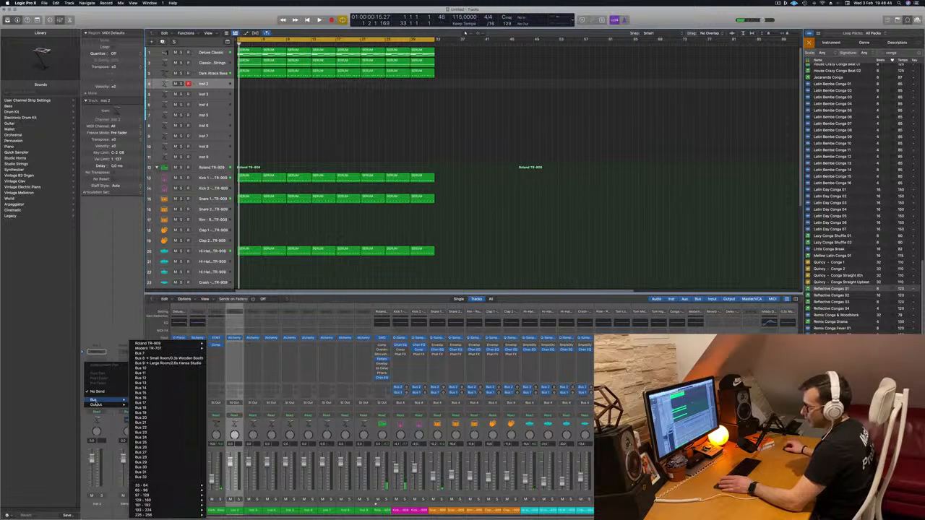
click(140, 352)
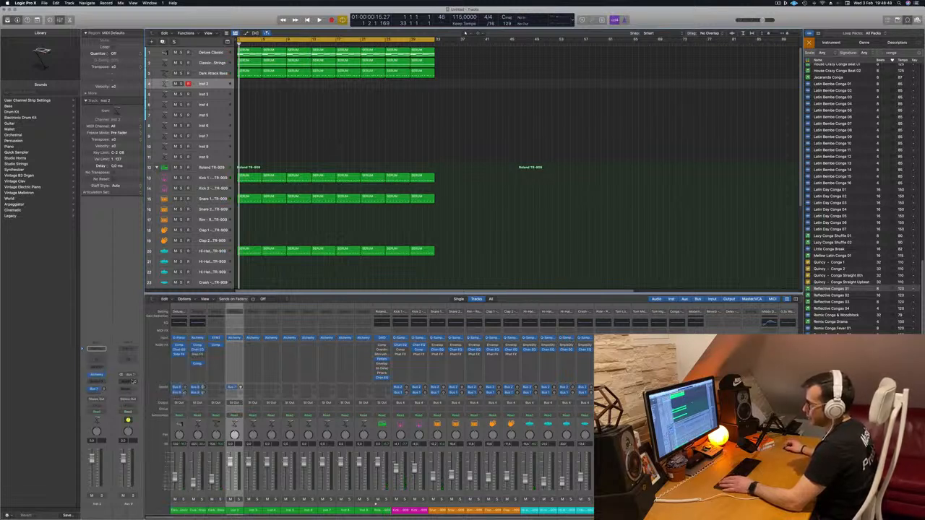
Insert a stereo SilverVerb reverb on the Bus 7 aux channel
click(132, 381)
mouse_move(139, 438)
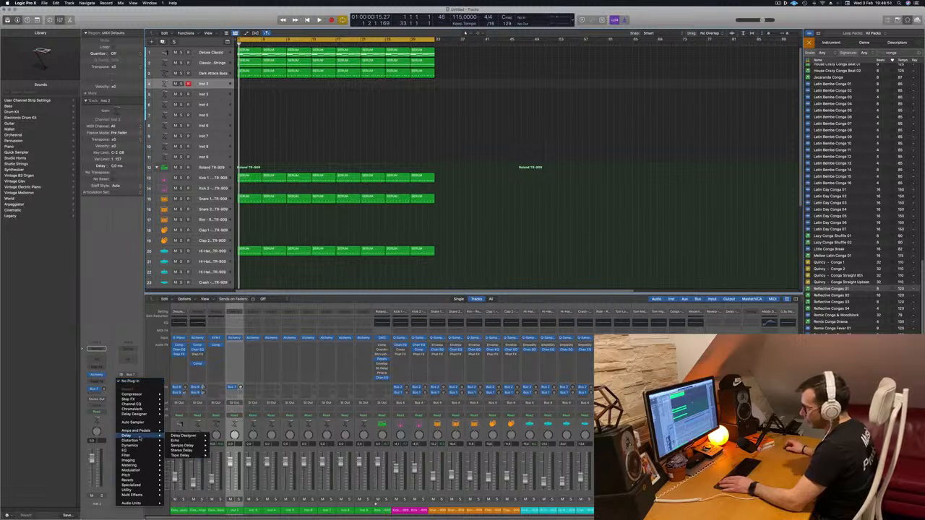
mouse_move(138, 466)
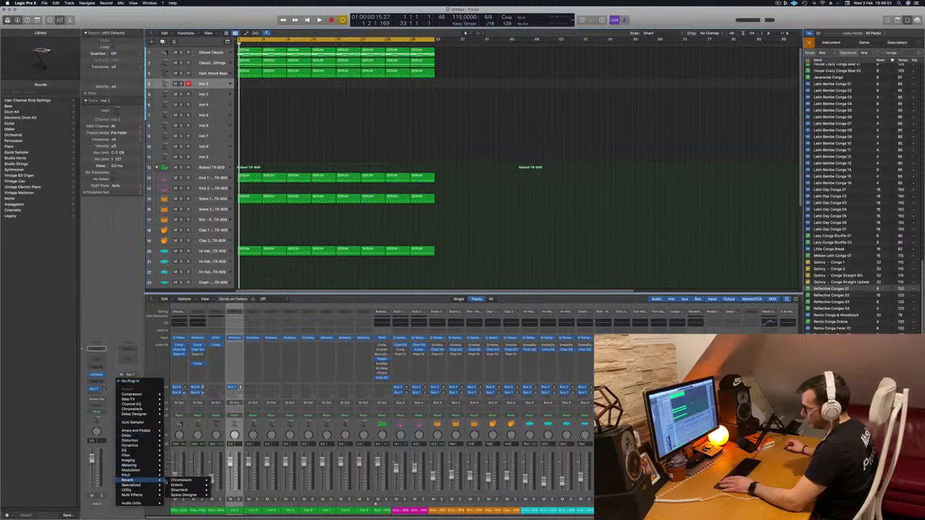
click(221, 490)
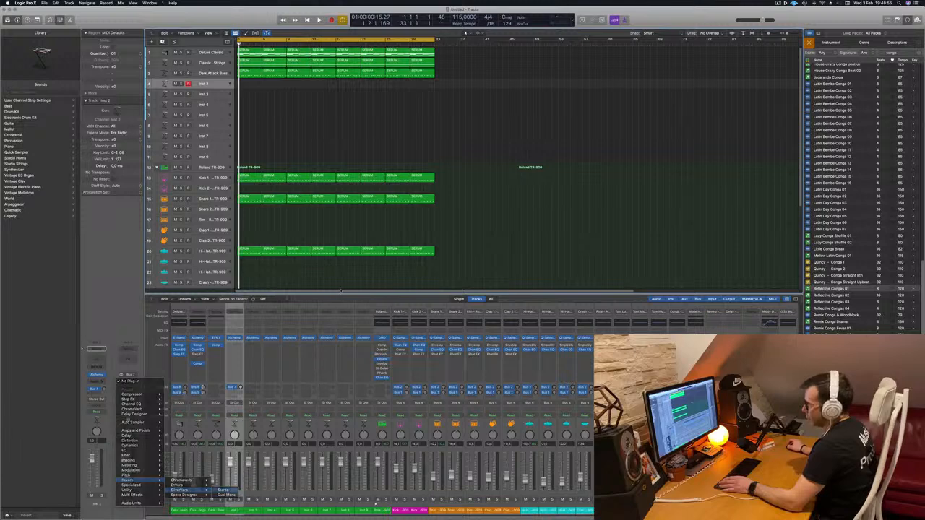
Load the saved grandiose preset in the SilverVerb on the reverb aux and close the plug-in window
click(325, 85)
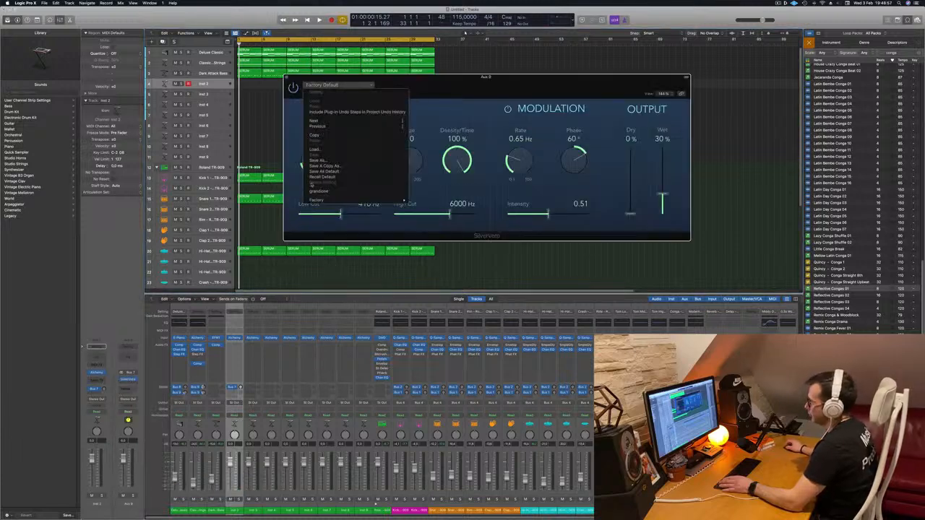
click(326, 192)
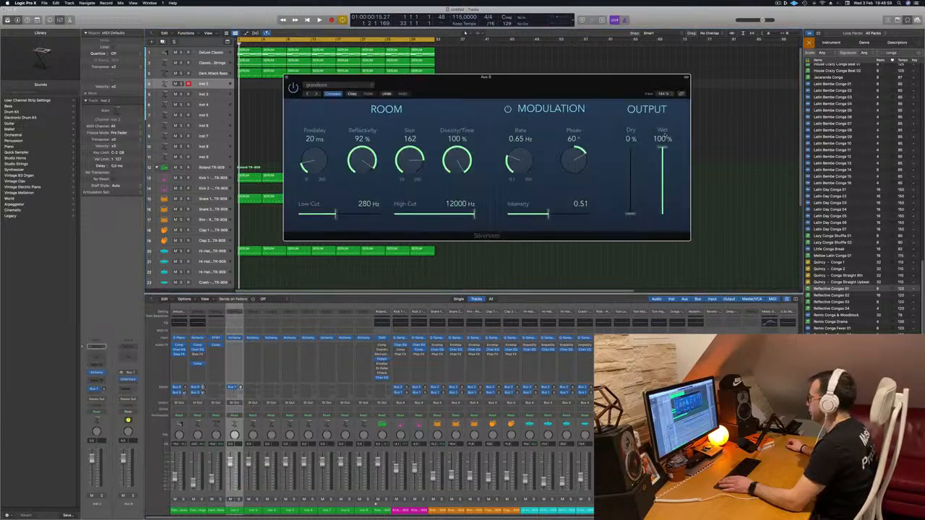
drag(406, 88, 385, 93)
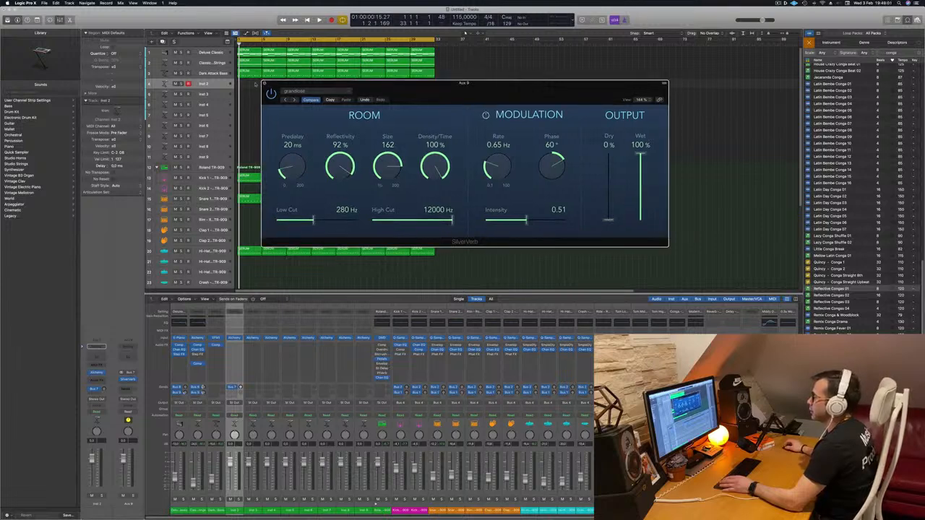
click(264, 83)
Start playback, open Alchemy on the Inst 2 track with Musical Typing enabled, and arrange both windows side by side
key(space)
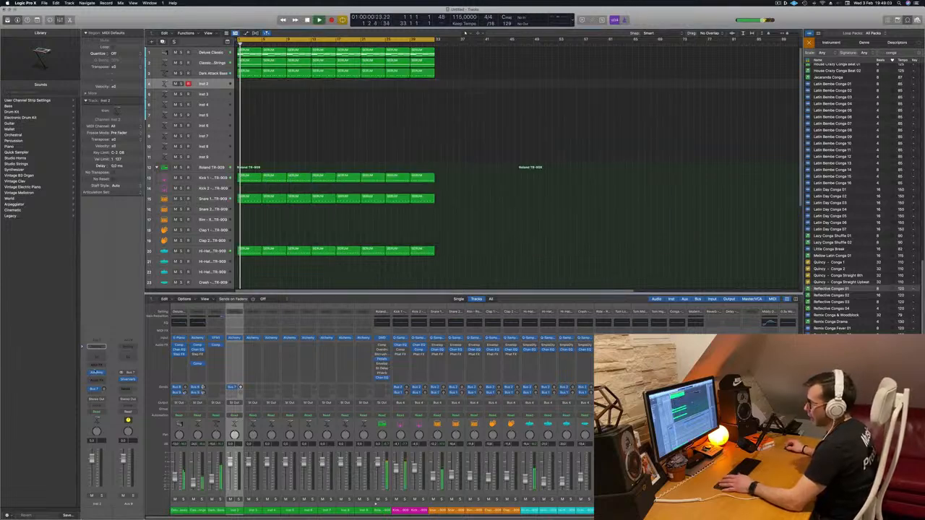
click(96, 372)
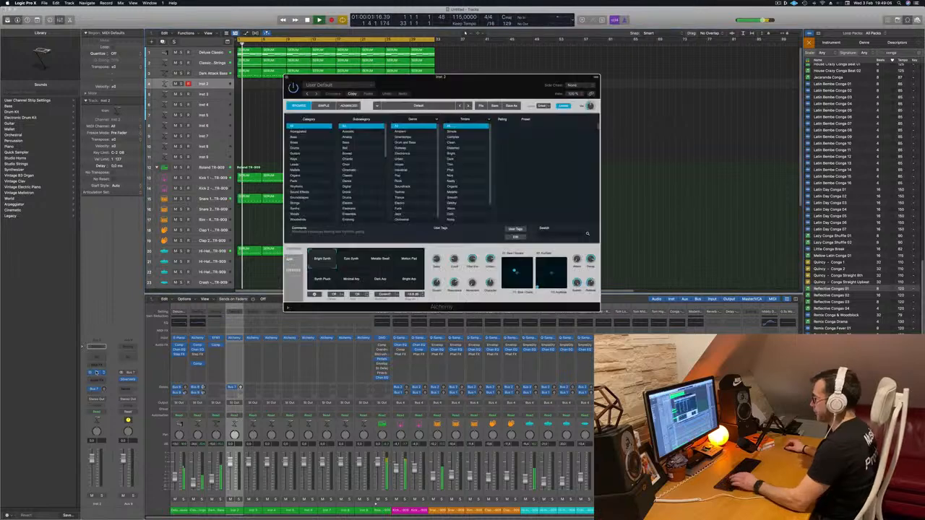
key(super+k)
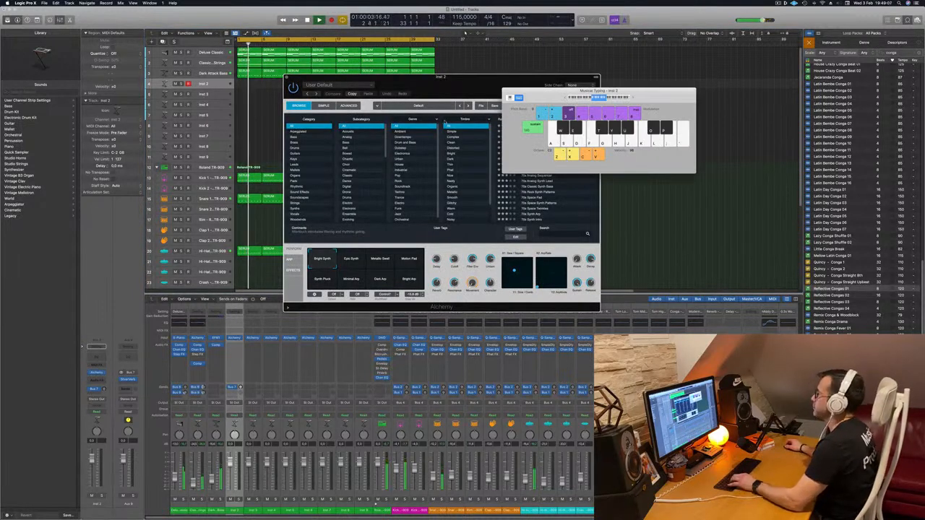
drag(535, 80, 384, 137)
drag(659, 96, 757, 144)
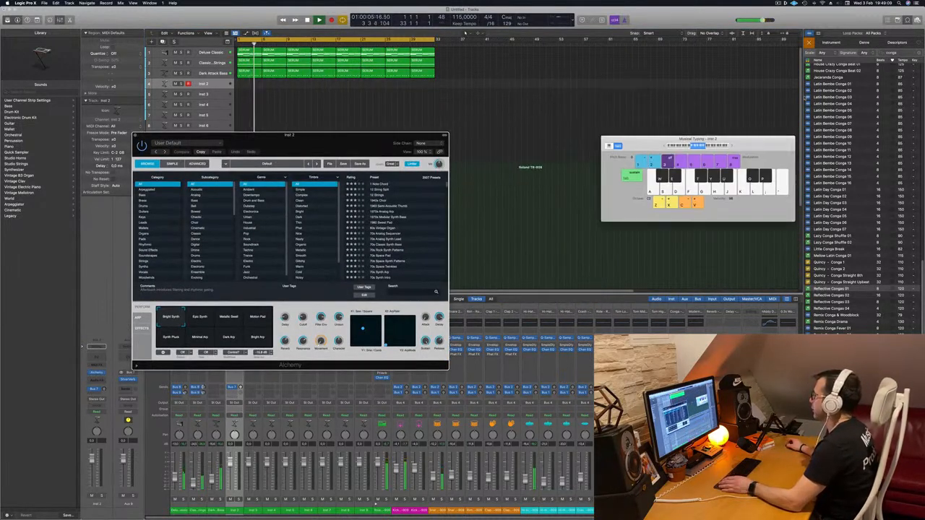
drag(356, 149, 453, 148)
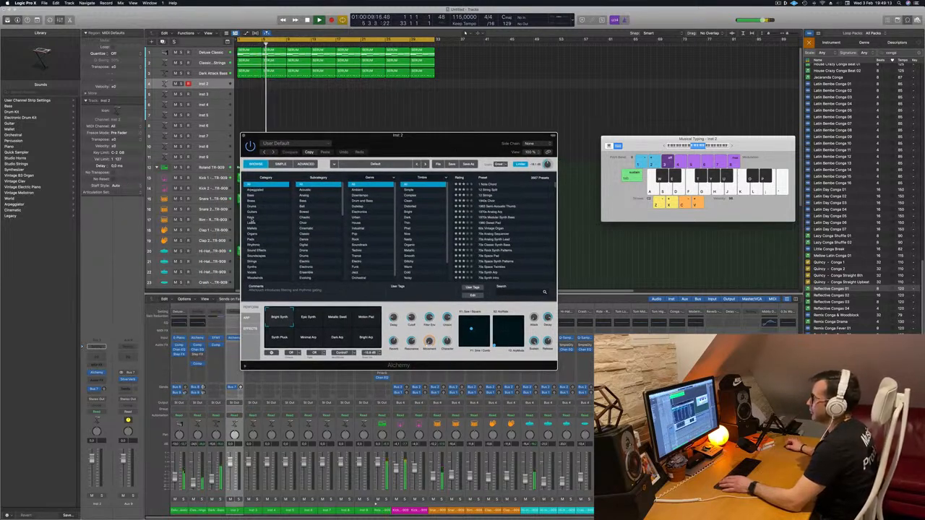
Load the 80s Bell Vox Layers preset from Alchemy's Keys category and raise the track's Bus 7 send
click(252, 218)
click(499, 185)
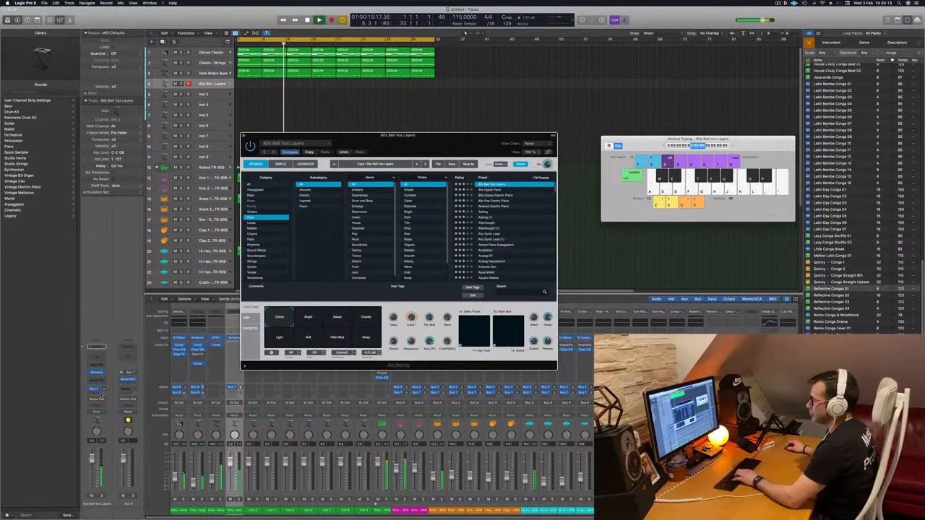
drag(104, 389, 103, 385)
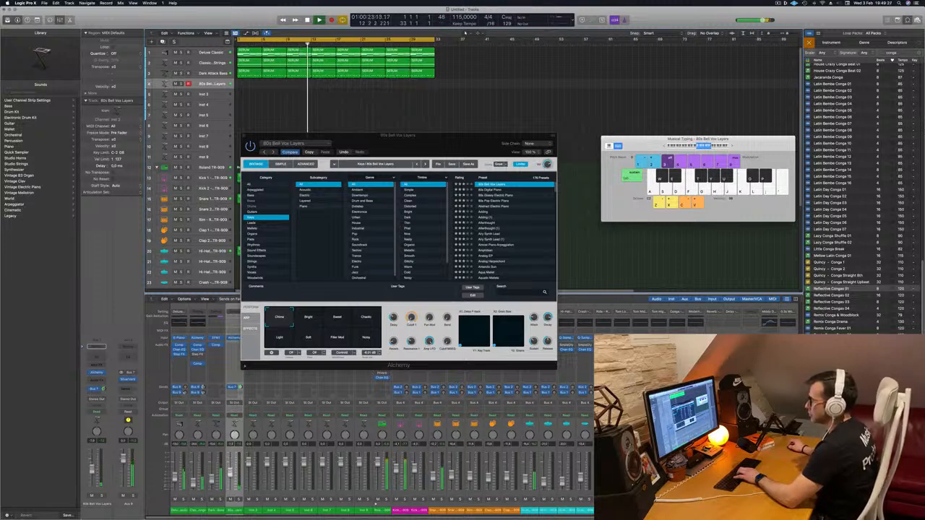
Audition the 80s Bell Vox Layers sound in different octaves by playing melody notes over the looping arrangement
key(k)
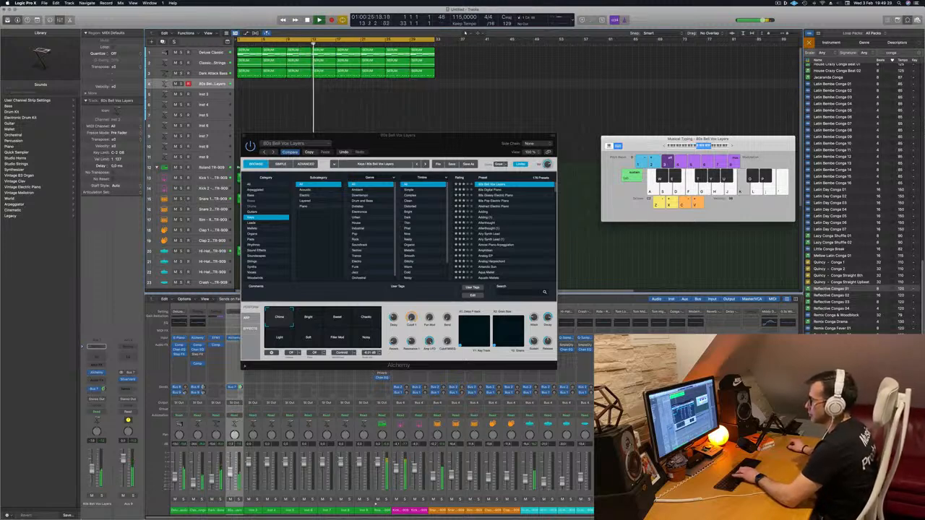
key(j)
key(k)
key(g)
key(f)
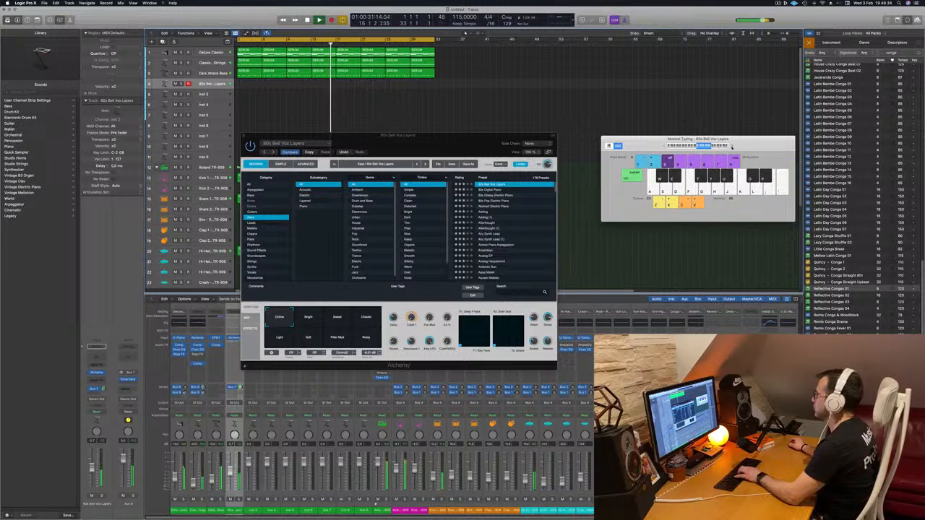
key(g)
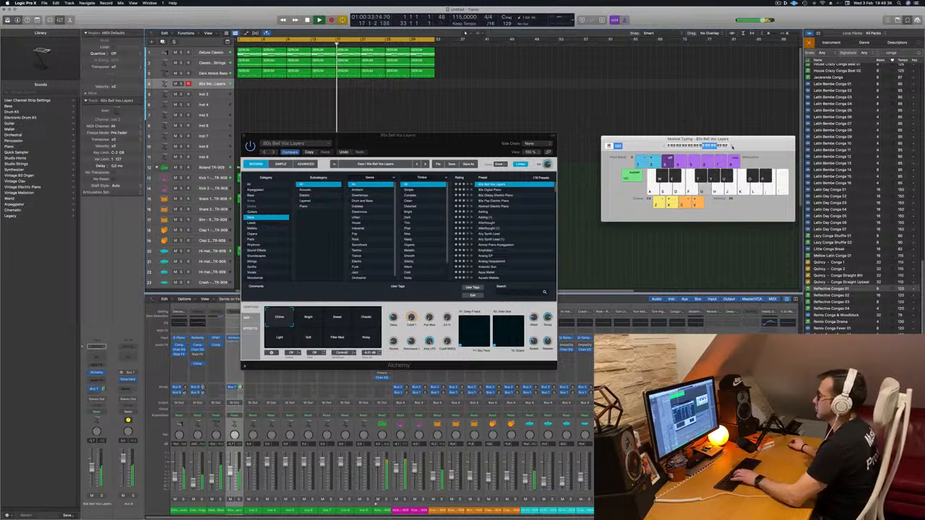
key(g)
key(h)
key(j)
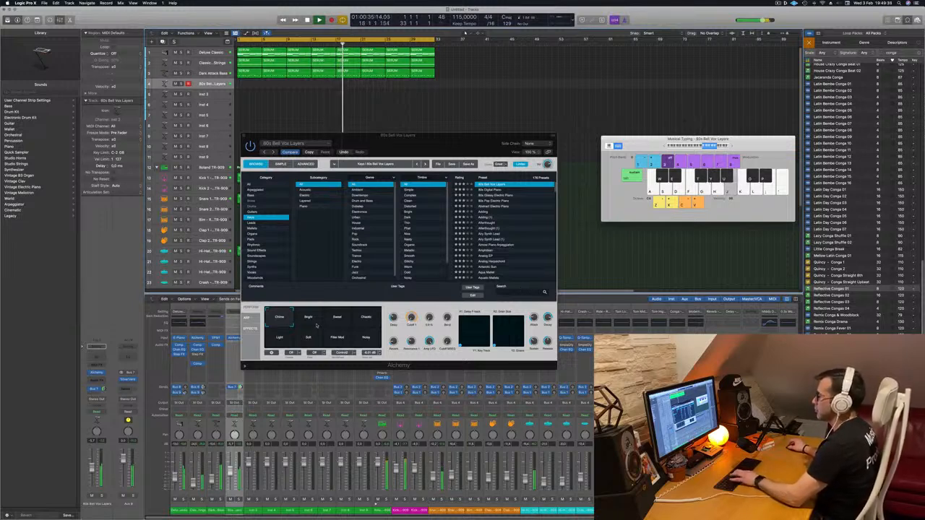
Try Alchemy's Bright performance snapshot by playing test notes over the arrangement
click(307, 321)
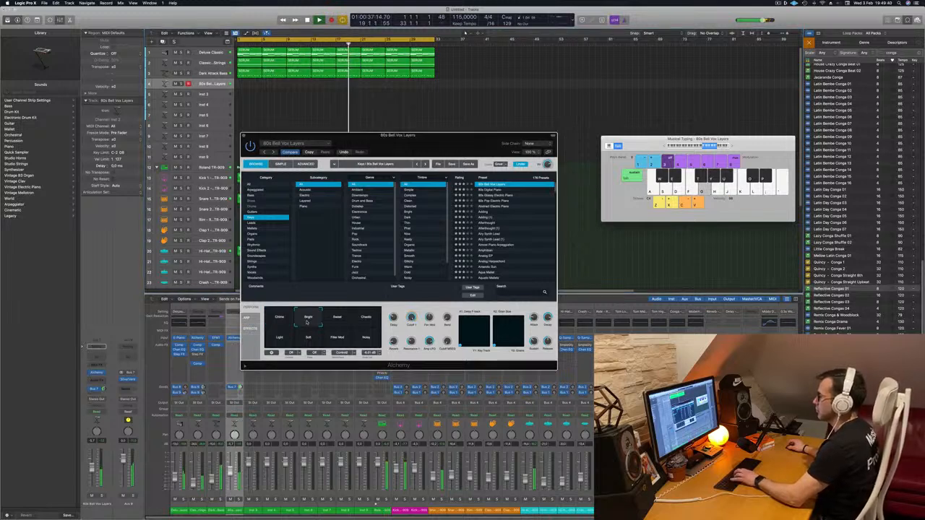
key(a)
key(d)
key(f)
key(g)
key(g)
key(h)
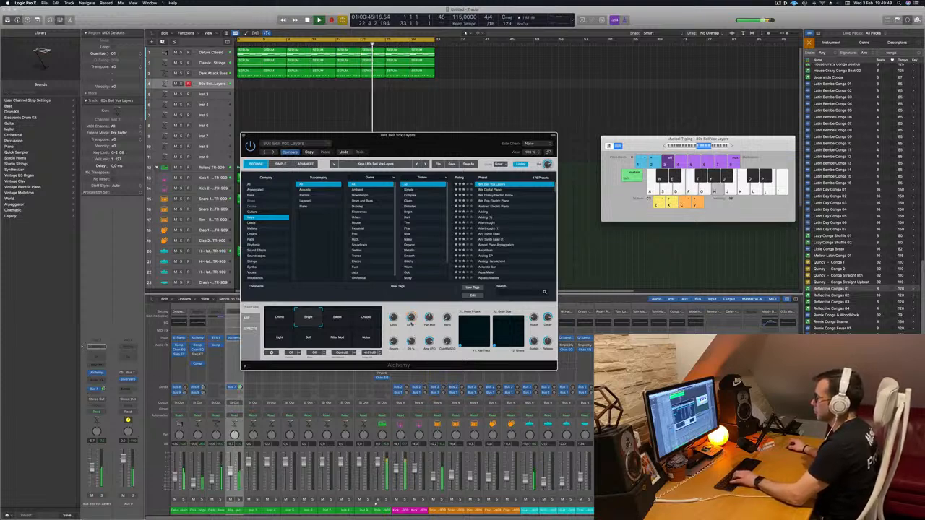
Switch Alchemy to the Sweet performance snapshot and test it with a few notes
click(335, 326)
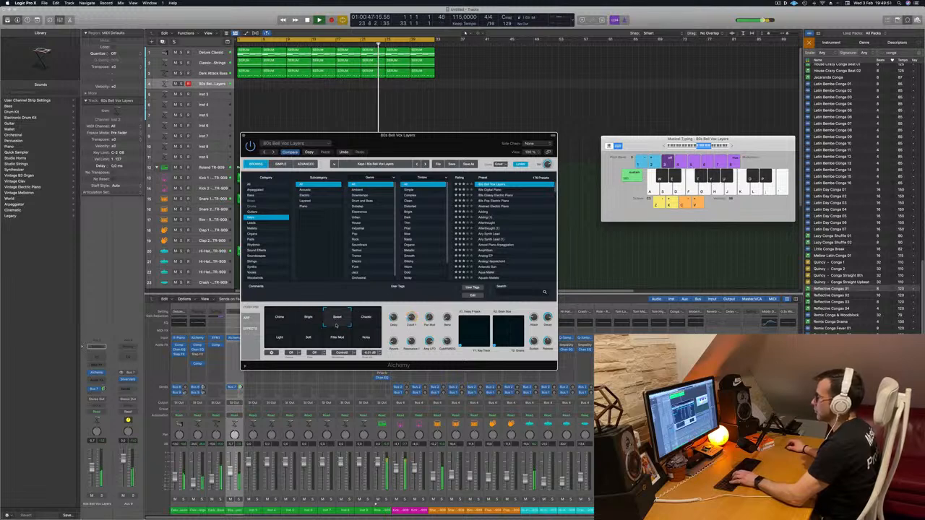
key(a)
key(l)
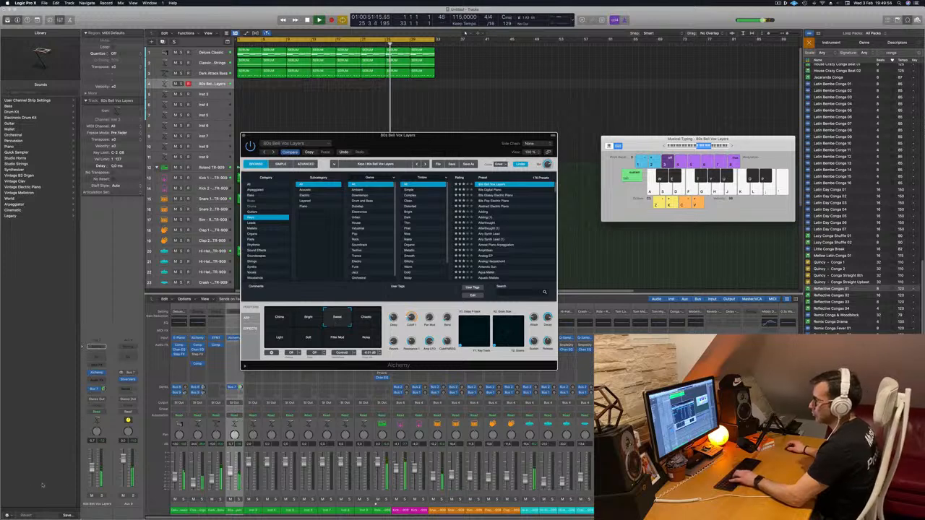
Raise the 80s Bell Vox Layers channel volume slightly and rehearse the melody over the loop
click(92, 465)
key(h)
key(j)
key(l)
key(k)
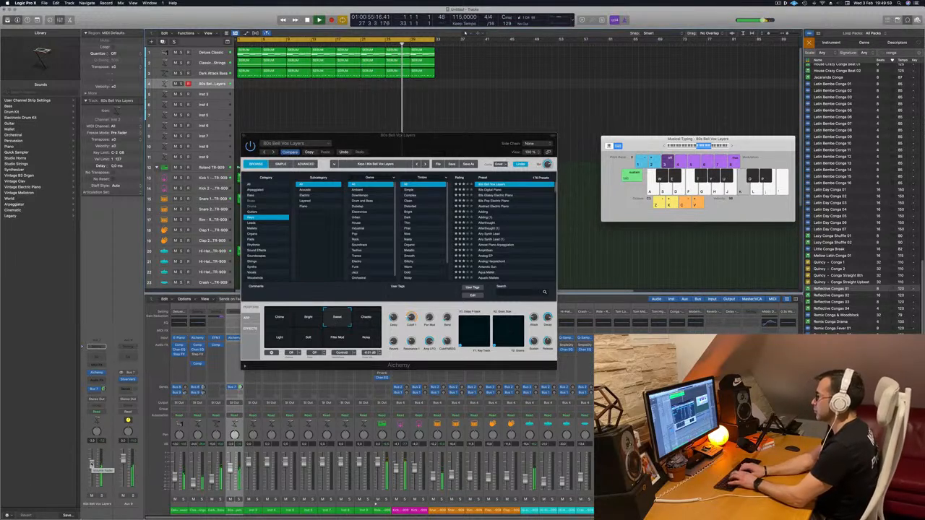
key(l)
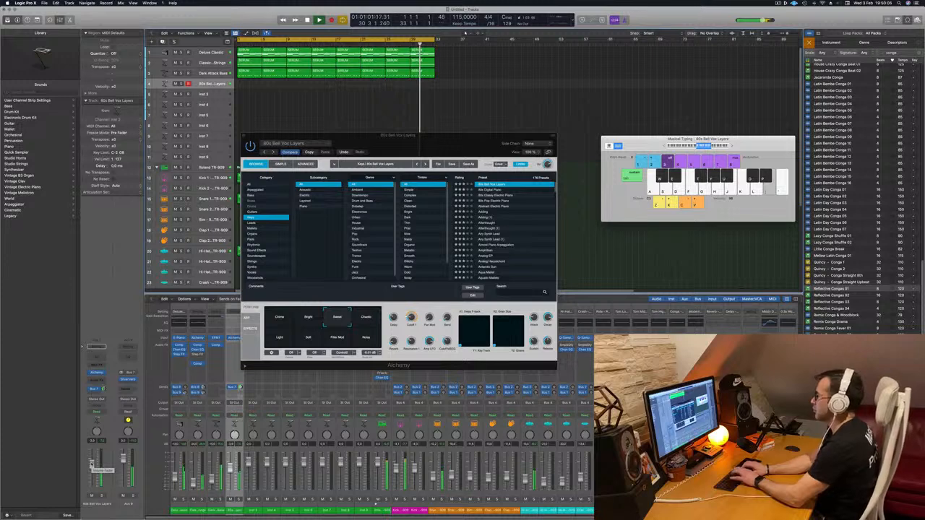
Record the played melody on the 80s Bell Vox Layers track from bar 1 for about 20 bars, and stop recording
key(r)
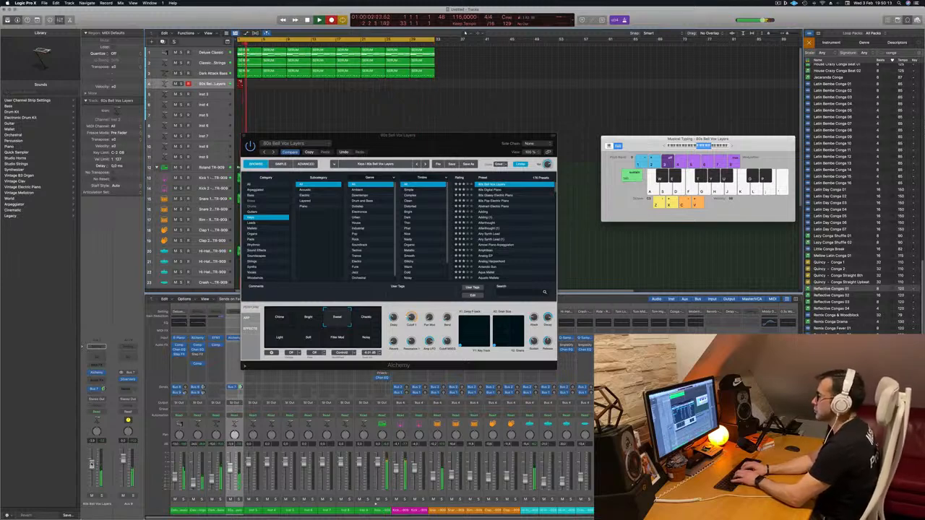
key(j)
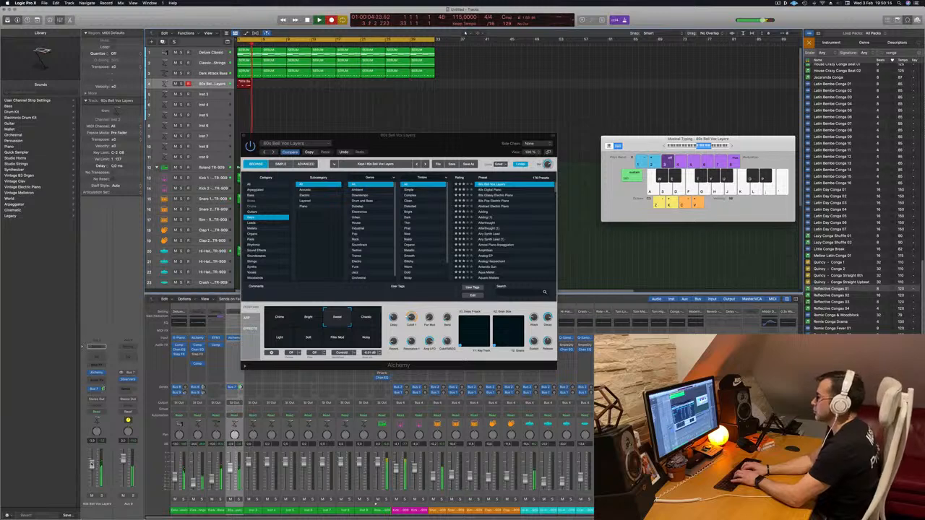
key(o)
key(h)
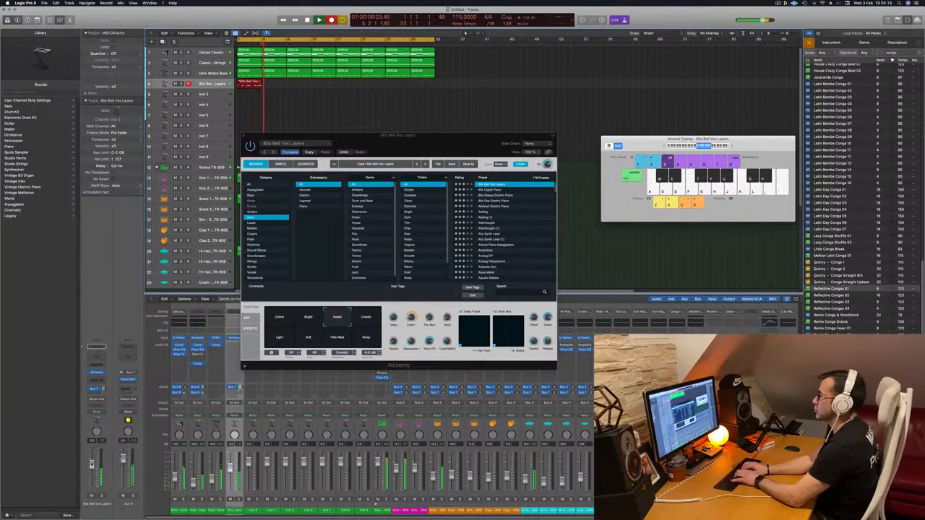
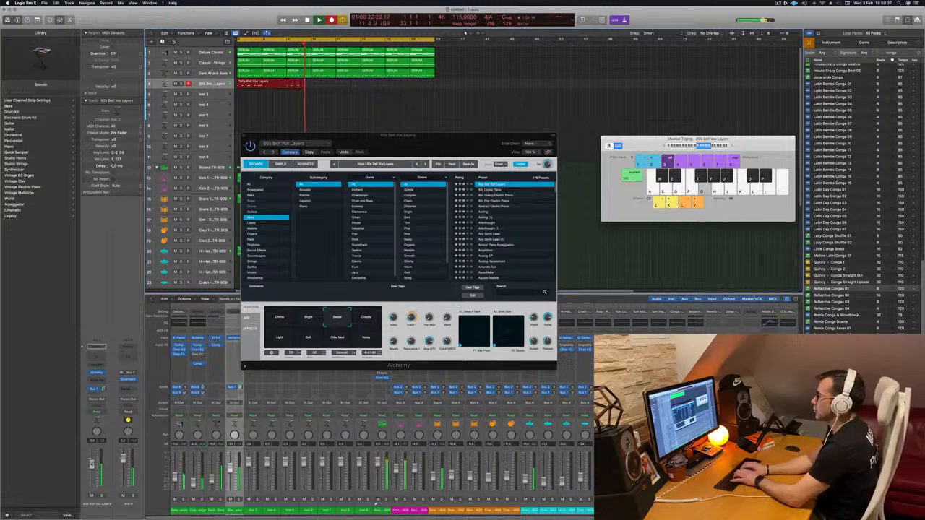
key(p)
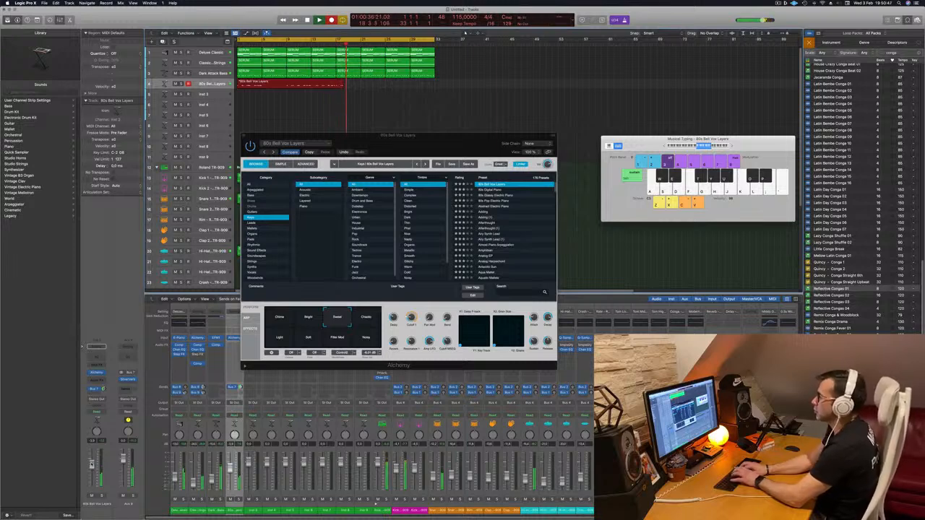
key(y)
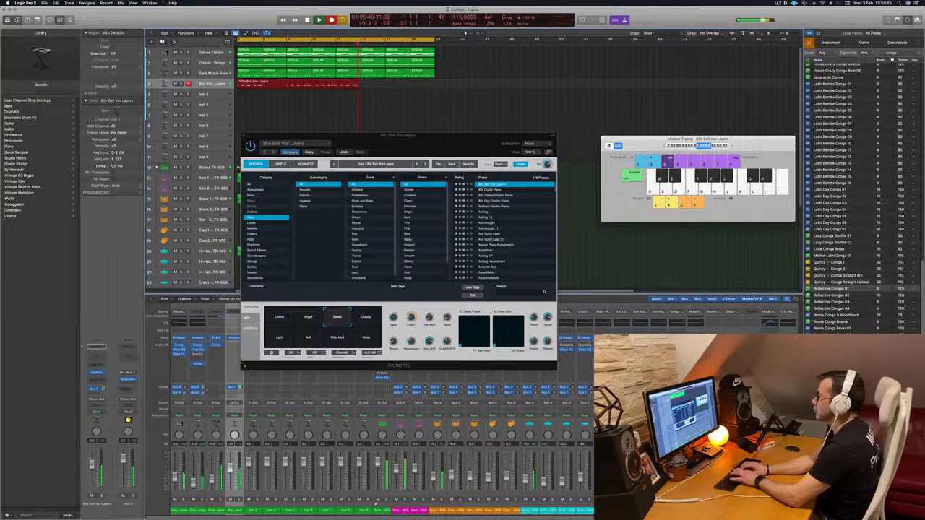
key(space)
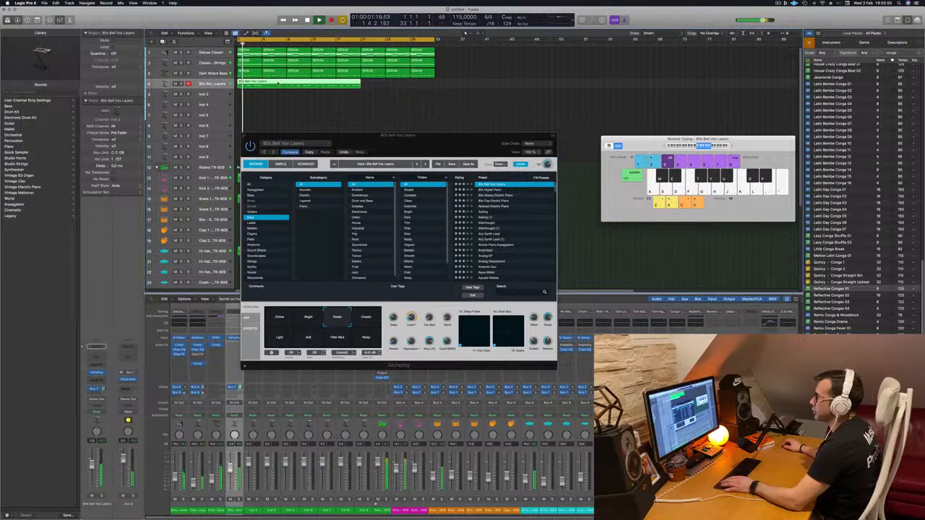
Open the recorded 80s Bell Vox Layers region in the Piano Roll and review its notes from the start during playback
double_click(278, 83)
key(Return)
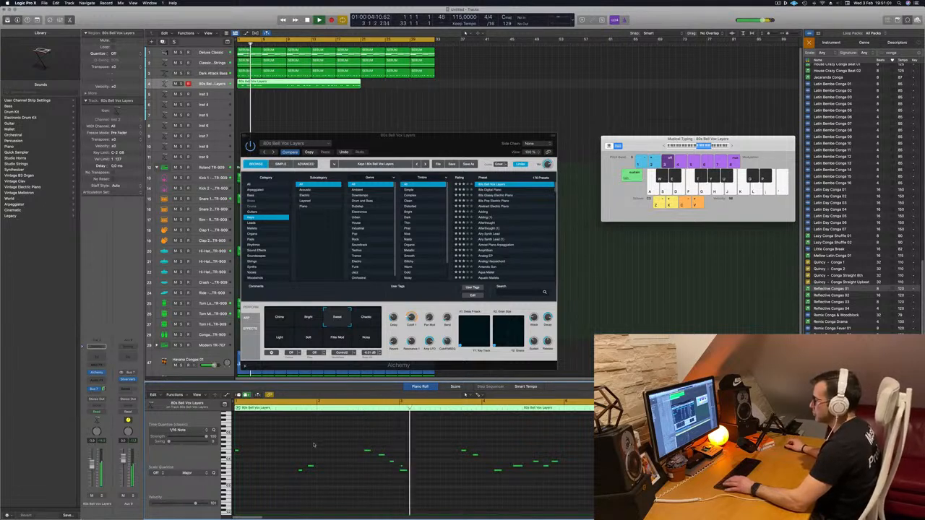
key(Return)
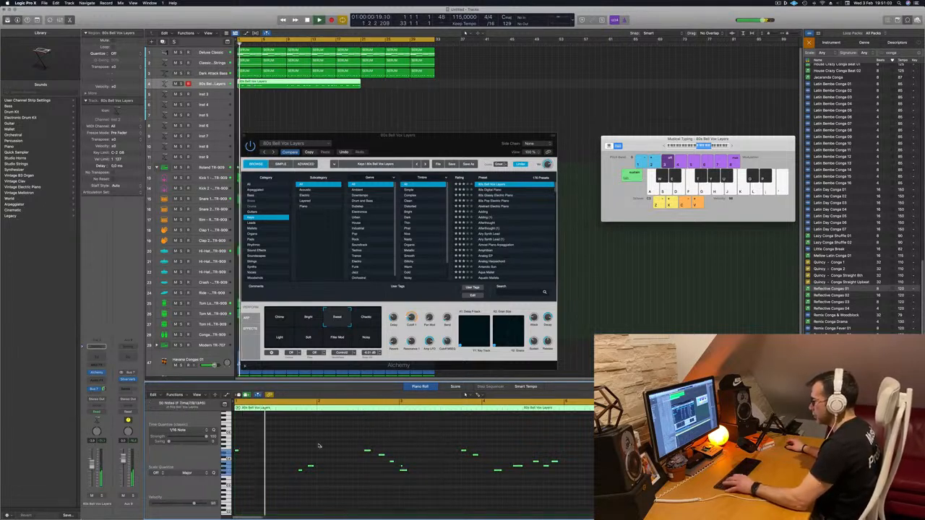
key(Return)
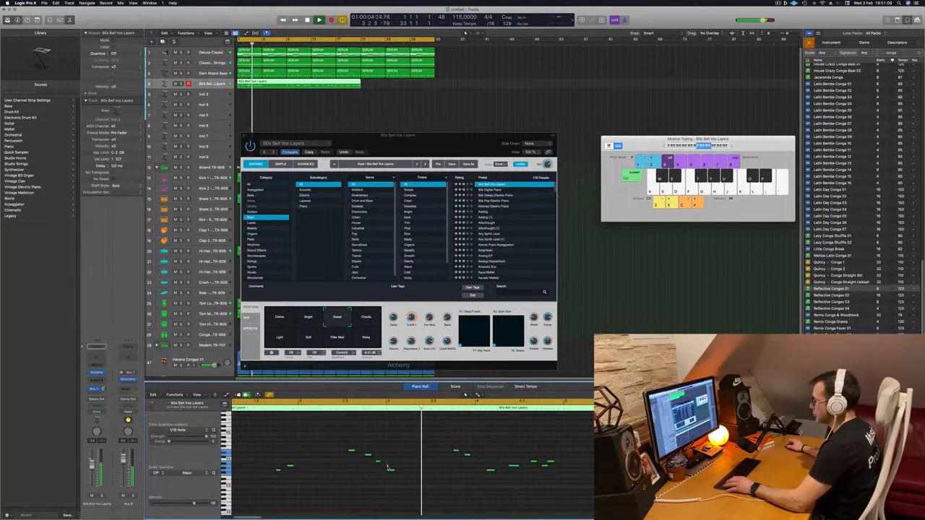
click(389, 469)
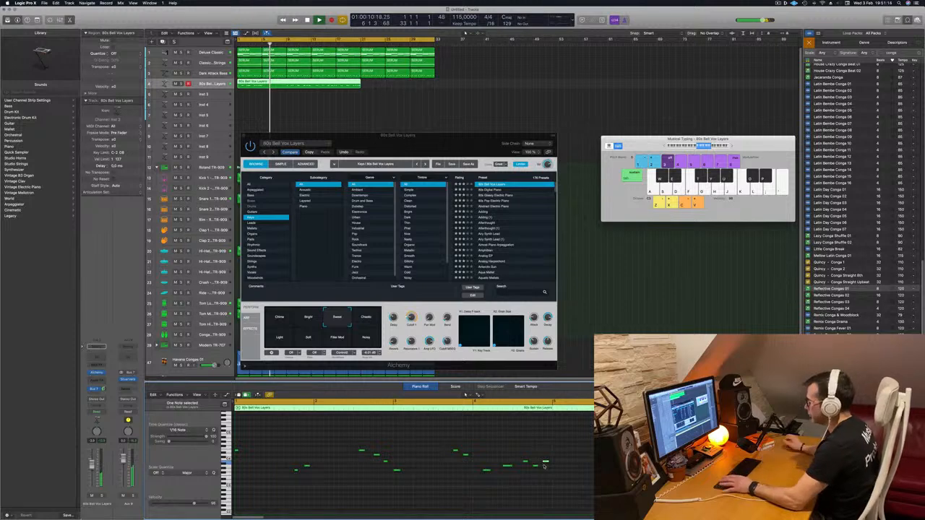
Move the Alchemy window off the tracks, reselect the recorded region, and review its notes from about bar 17
drag(439, 140, 544, 136)
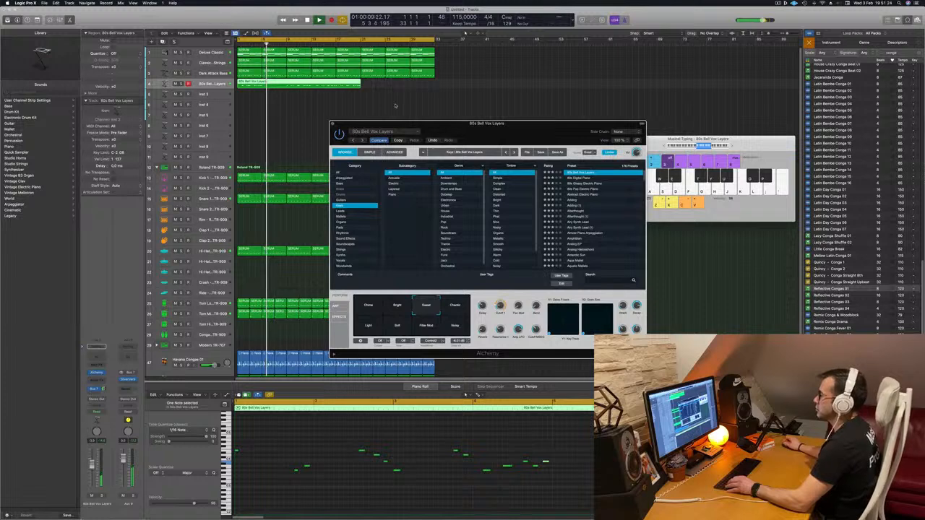
click(265, 110)
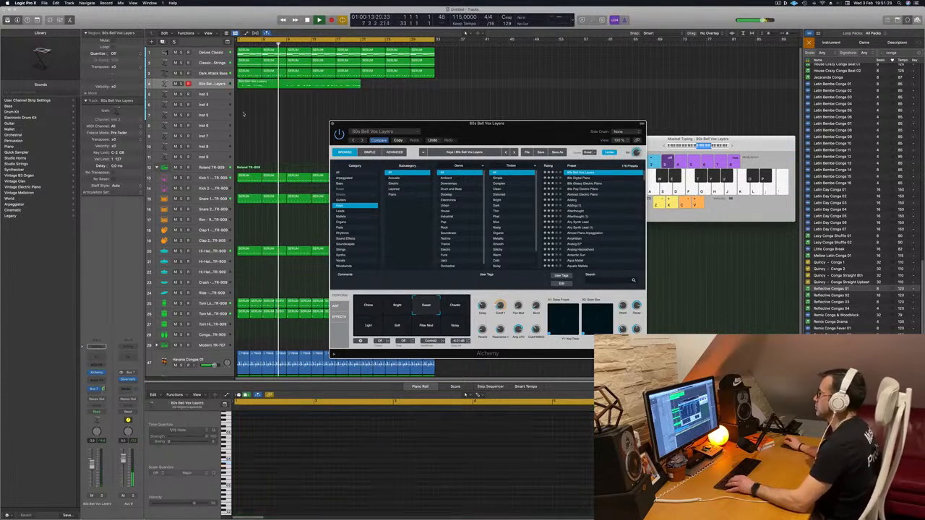
click(293, 85)
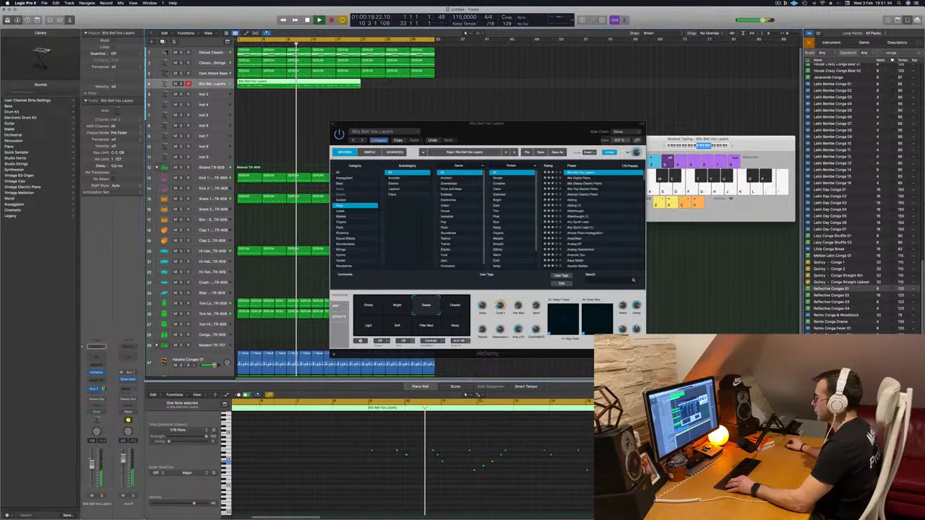
click(336, 44)
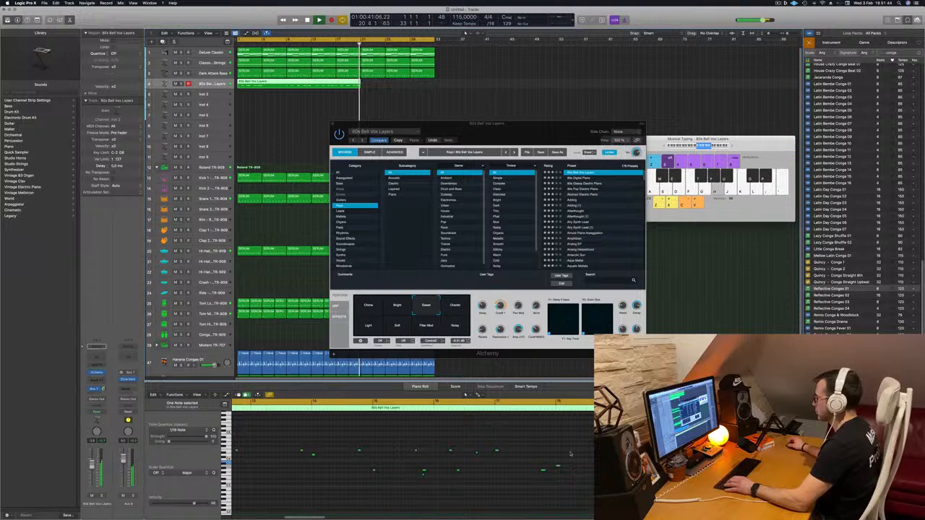
Split the recorded 80s Bell Vox Layers region at bar 5 and delete everything after it, keeping the first four bars
key(Return)
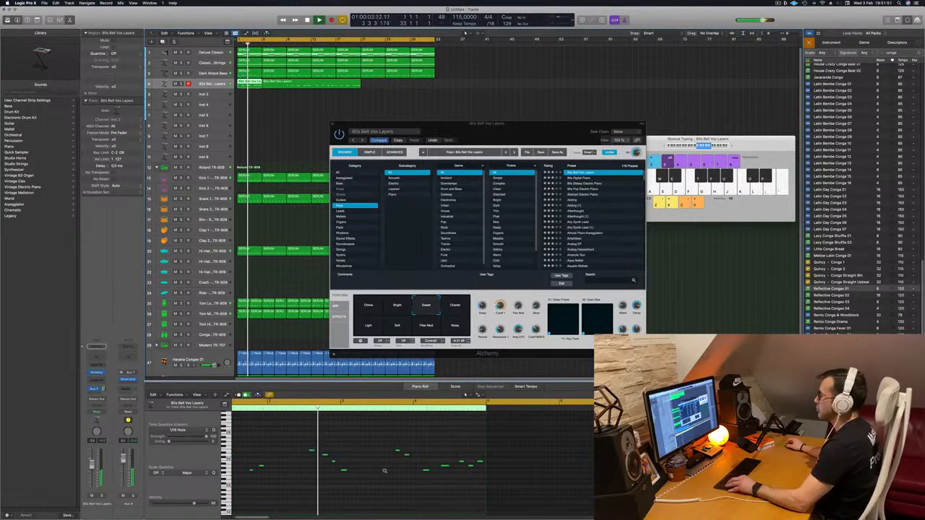
drag(512, 123, 530, 118)
key(Return)
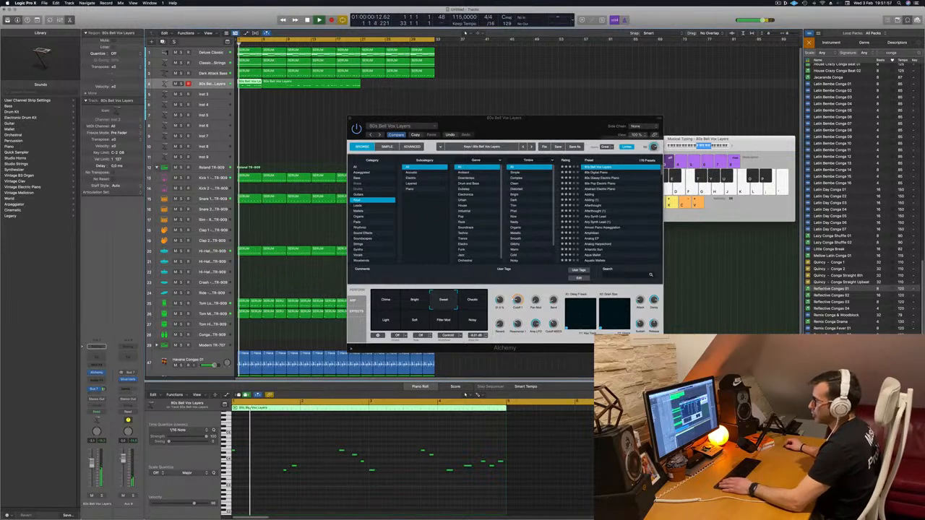
drag(534, 126, 533, 126)
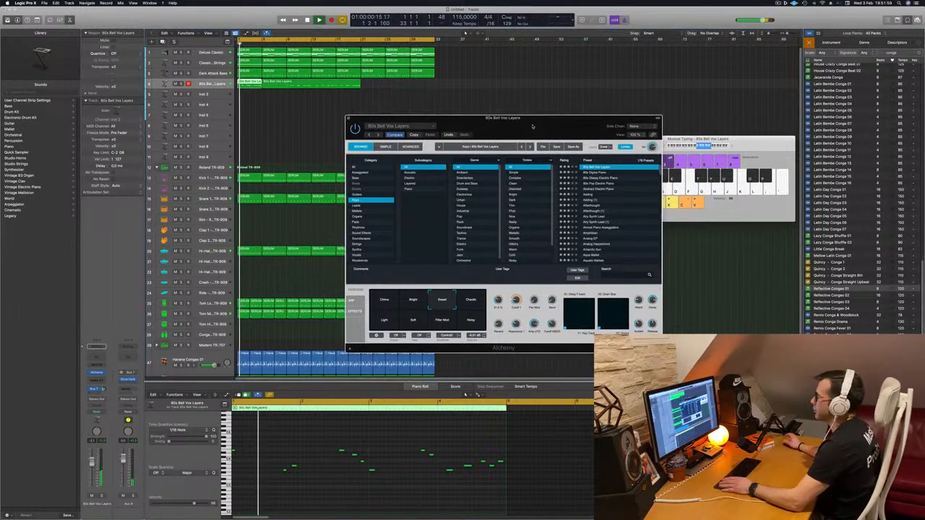
key(space)
click(307, 84)
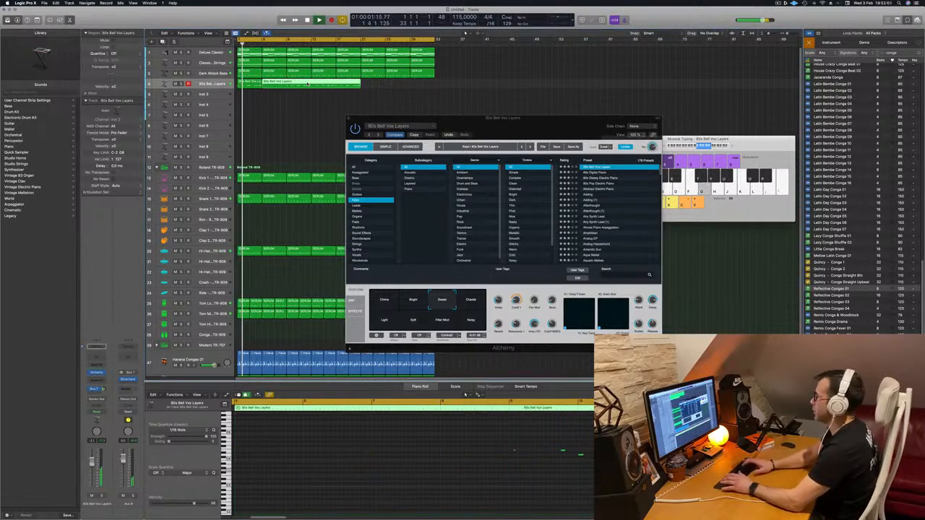
key(Delete)
Audition Alchemy's Chaotic, Light, Soft and Filter Mod snapshots on the bell sound during playback, and settle on Soft
key(space)
drag(528, 126, 516, 127)
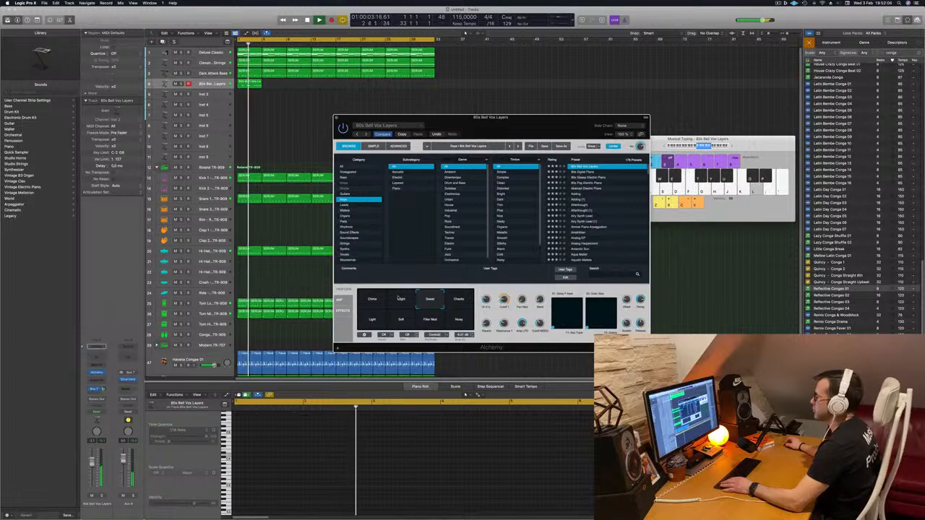
click(459, 300)
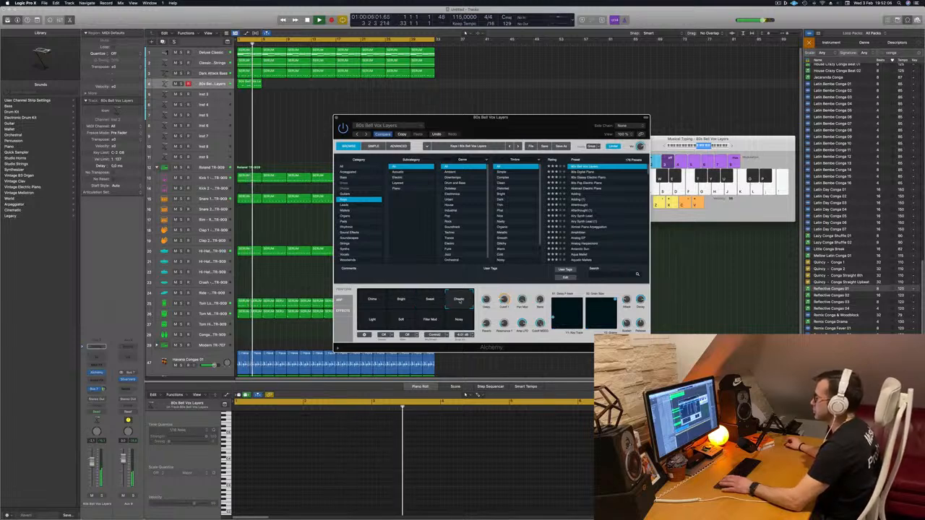
click(372, 320)
click(400, 322)
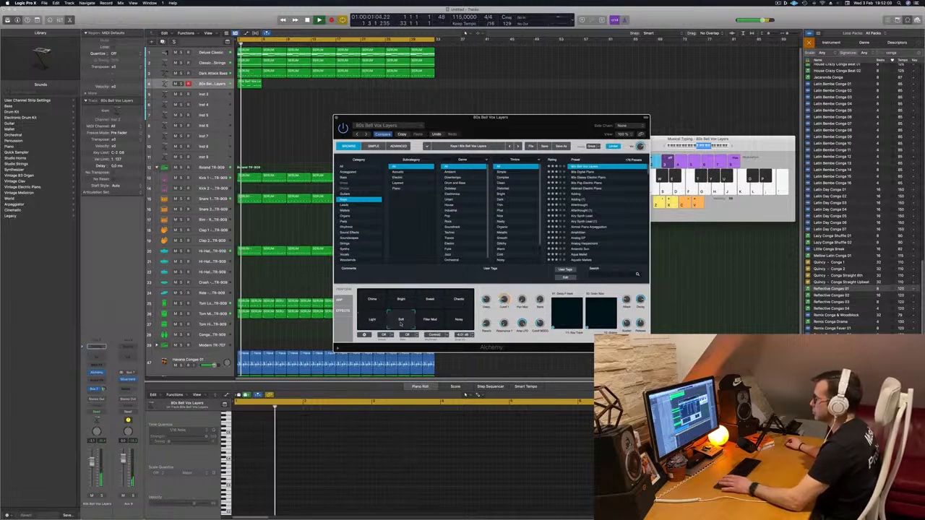
click(437, 323)
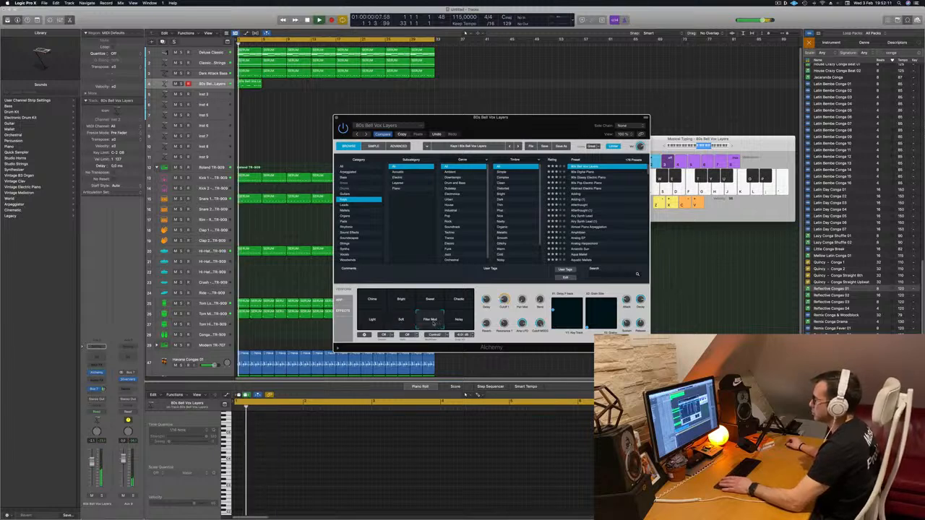
click(401, 323)
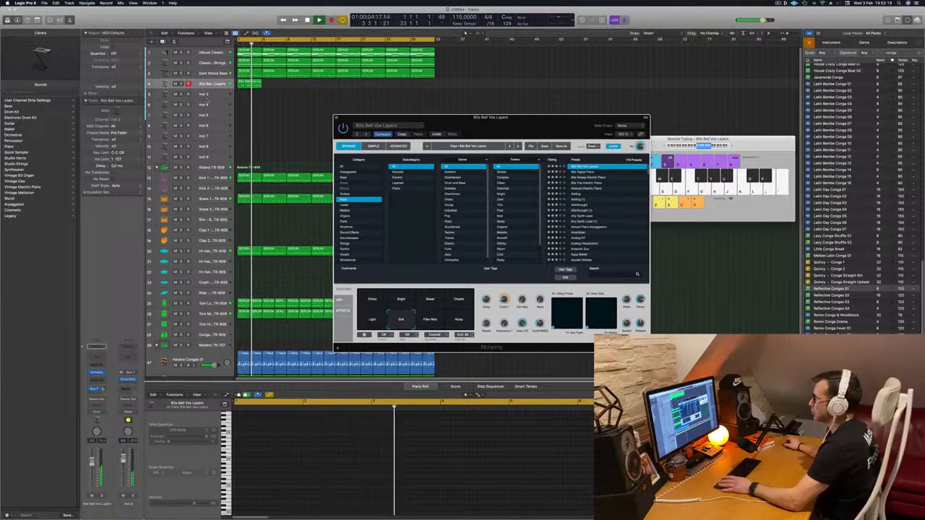
Show the trimmed four-bar region in the Piano Roll and select its first note at bar 1
click(248, 82)
scroll(262, 449, up, 3)
scroll(263, 449, up, 3)
click(242, 450)
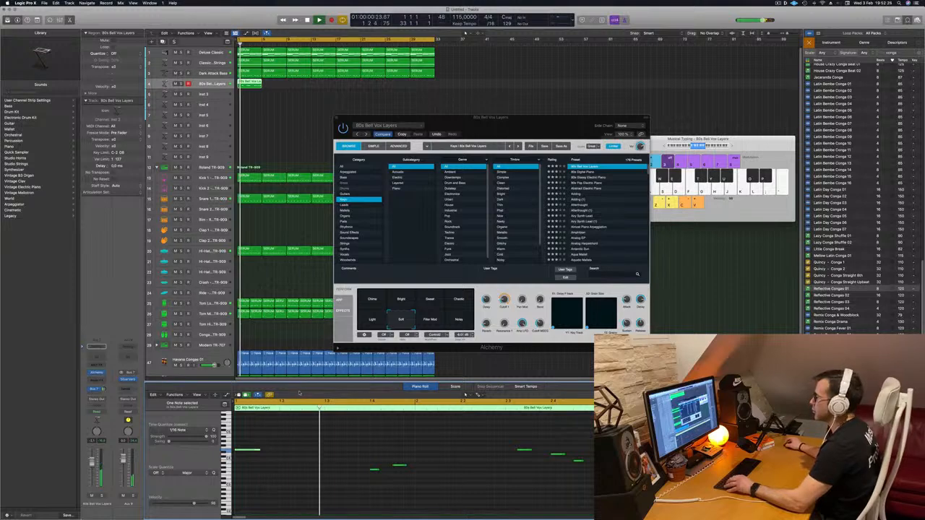
Copy the four-bar bell melody region along its track until it fills the arrangement up to bar 33
drag(517, 125, 475, 157)
drag(252, 84, 270, 87)
key(super+Left)
key(super+Left)
drag(316, 148, 421, 101)
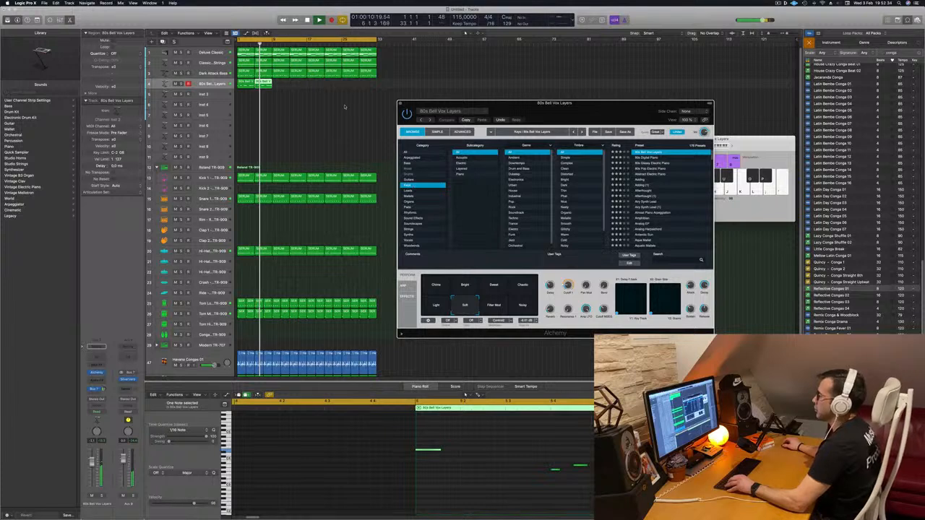
drag(288, 85, 321, 88)
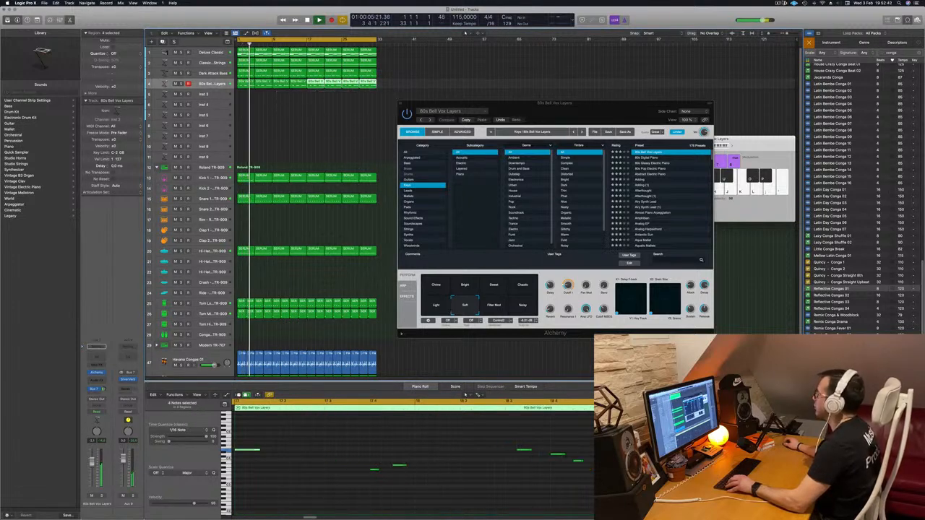
click(780, 4)
click(705, 21)
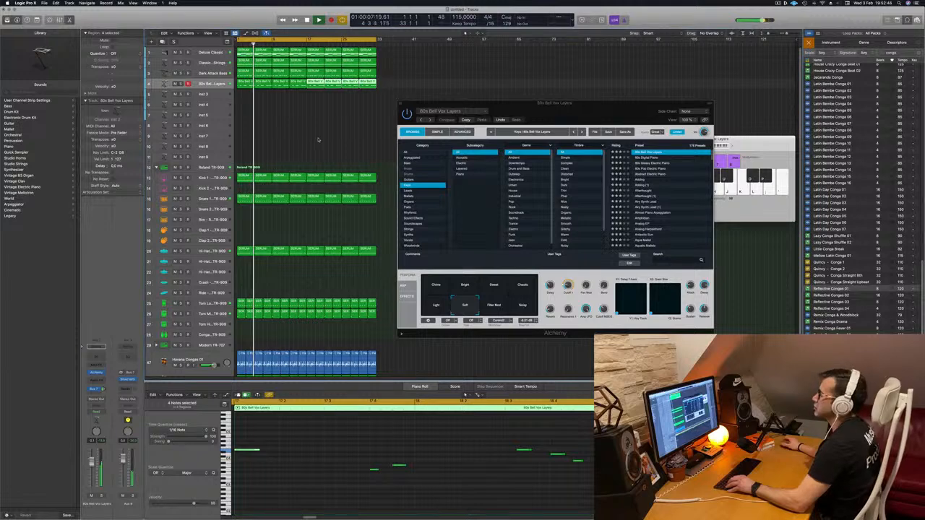
click(318, 140)
key(super+Right)
key(super+Right)
key(super+Right)
key(super+Right)
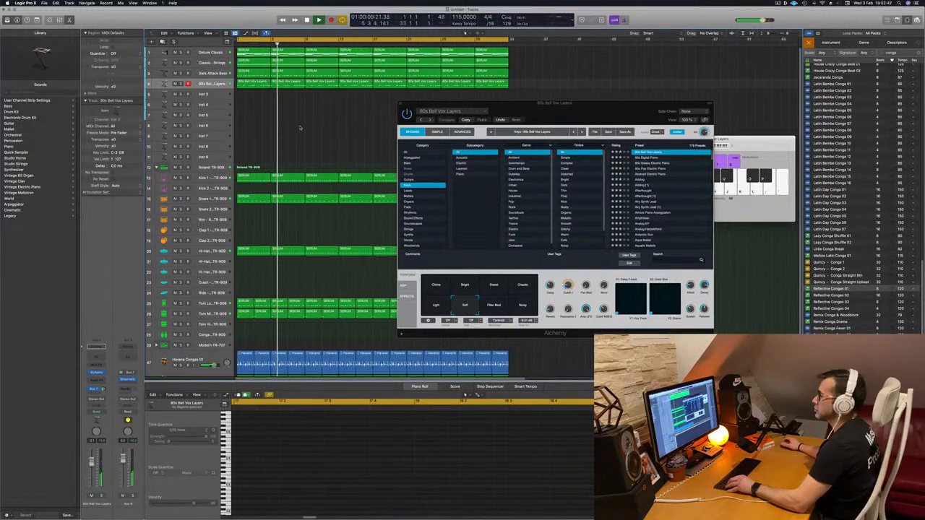
key(super+Left)
key(super+Left)
key(super+Left)
key(super+Left)
key(super+Left)
key(super+Left)
Solo the bell track during playback, switch its Alchemy snapshot to Chime, and turn the solo off
key(space)
key(space)
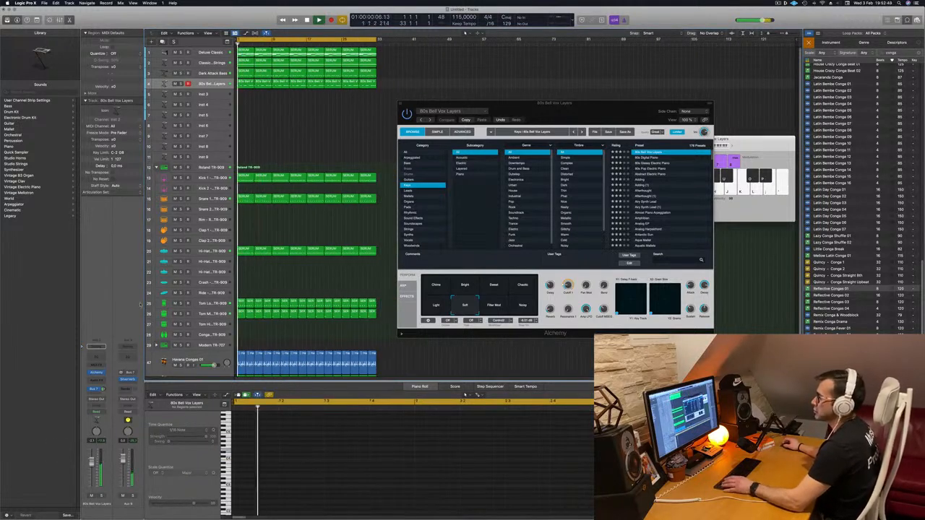
key(s)
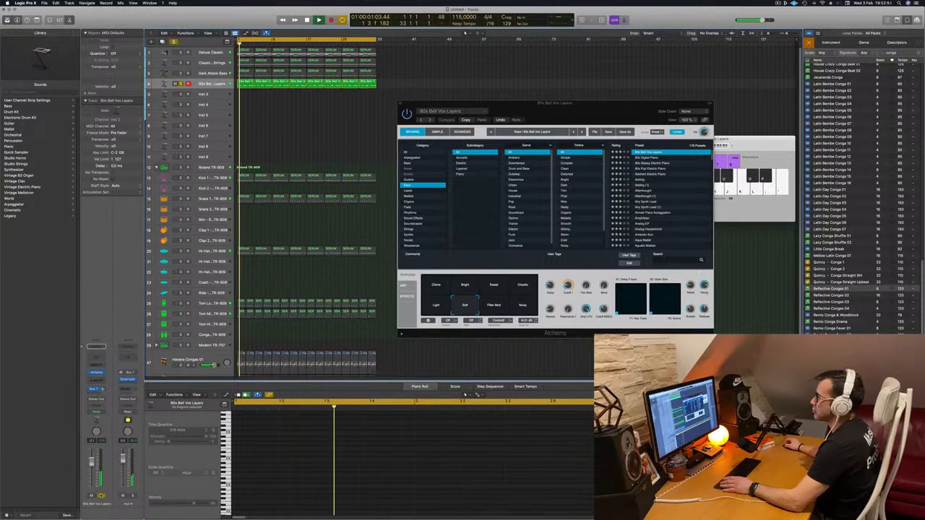
click(439, 286)
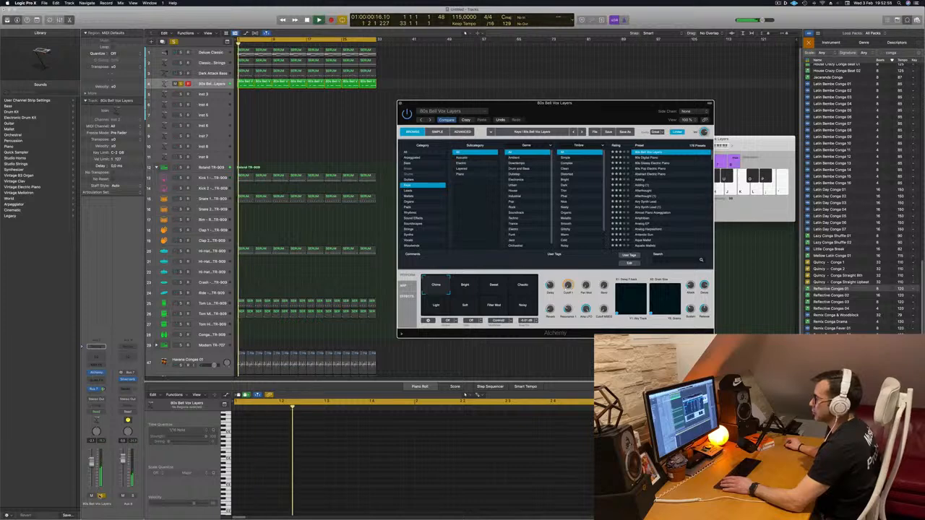
key(s)
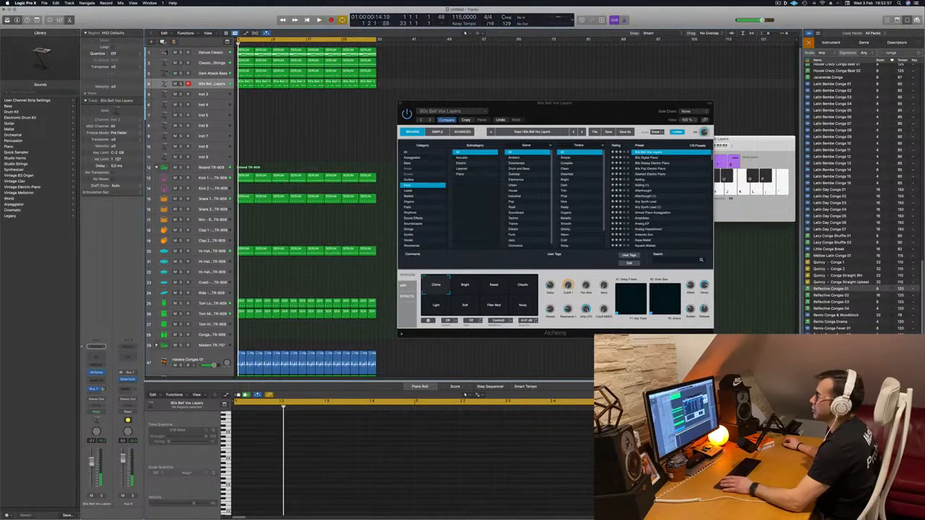
Duplicate the 80s Bell Vox Layers track along with all its melody regions, and mute the original track
key(super+d)
click(174, 84)
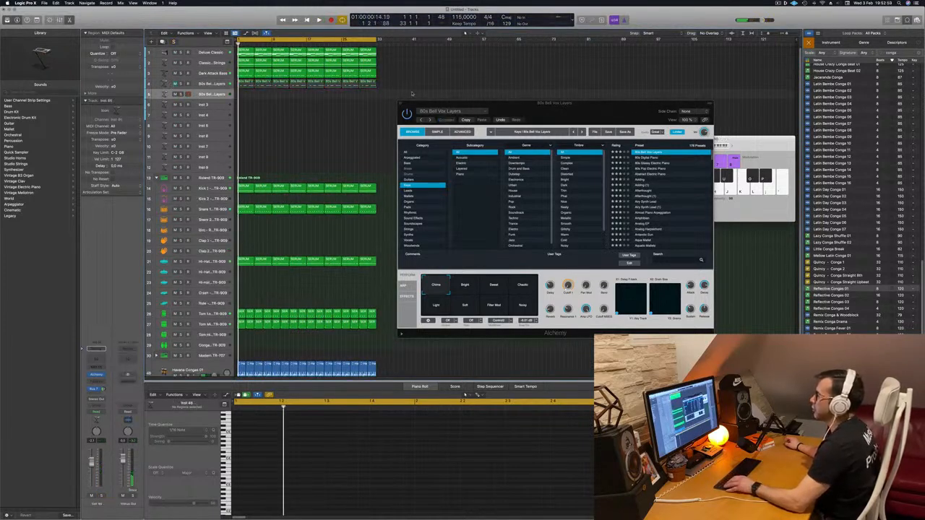
drag(408, 85, 245, 96)
key(space)
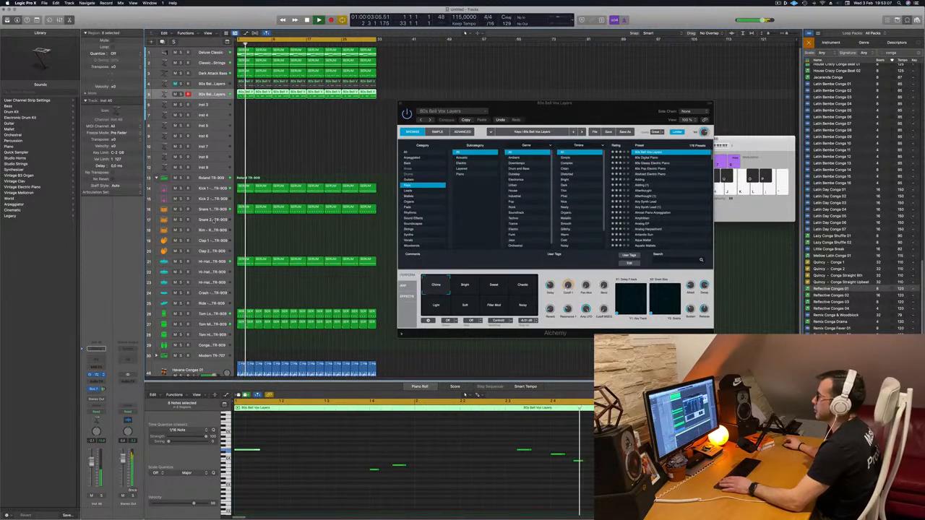
Load the 80s Digital Piano preset in the duplicated track's Alchemy and set the track's reverb send level
click(96, 375)
key(space)
key(space)
drag(480, 78, 428, 130)
click(468, 121)
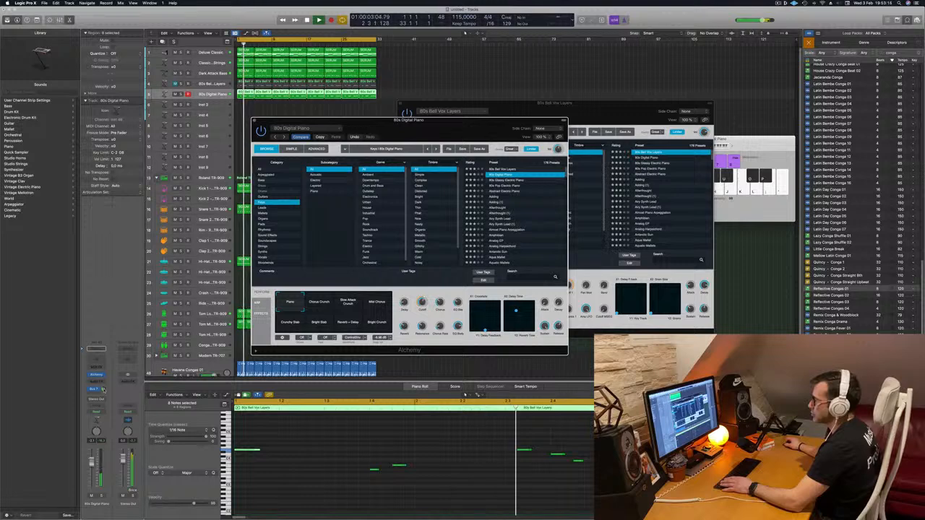
drag(104, 390, 104, 390)
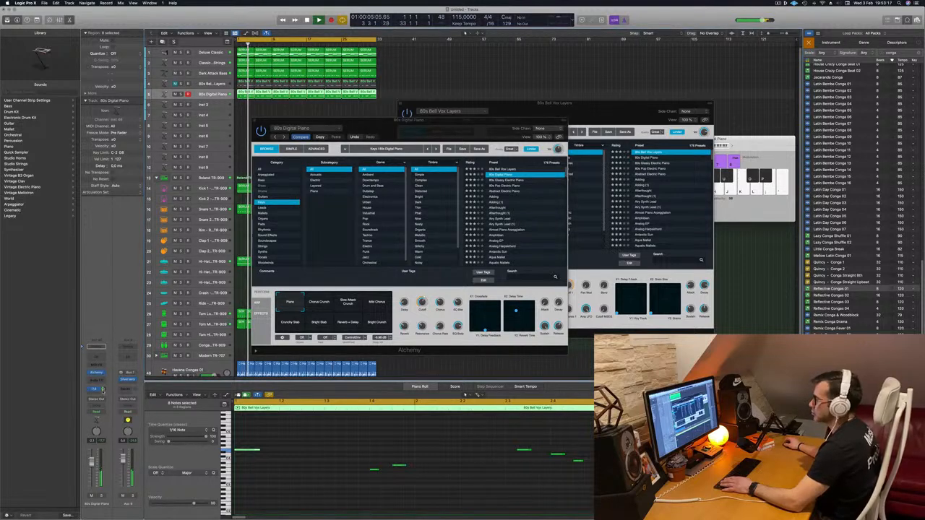
Audition the 80s Digital Piano snapshots during playback, including Chorus Crunch, Slow Attack Crunch, Crunchy Stab and Bright Stab
click(322, 302)
click(339, 305)
click(366, 308)
click(292, 323)
click(318, 322)
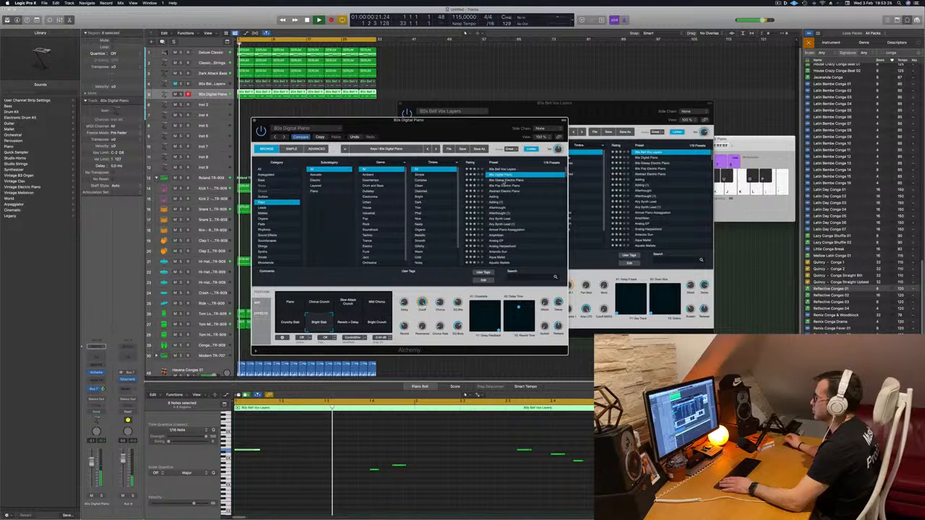
Load the 80s Glassy Electric Piano preset on the duplicated track, compare its first EP snapshots, and choose Chorus EP
click(506, 179)
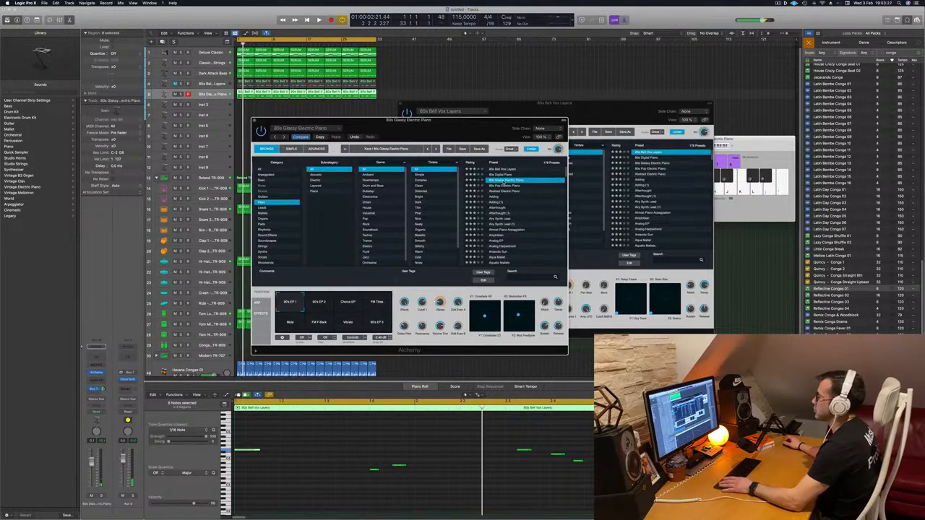
drag(435, 121, 451, 144)
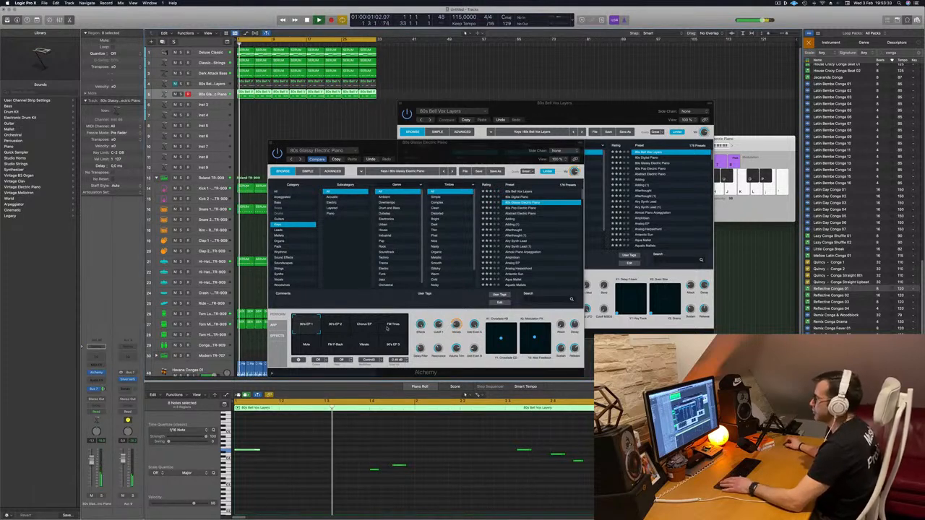
drag(448, 153, 489, 149)
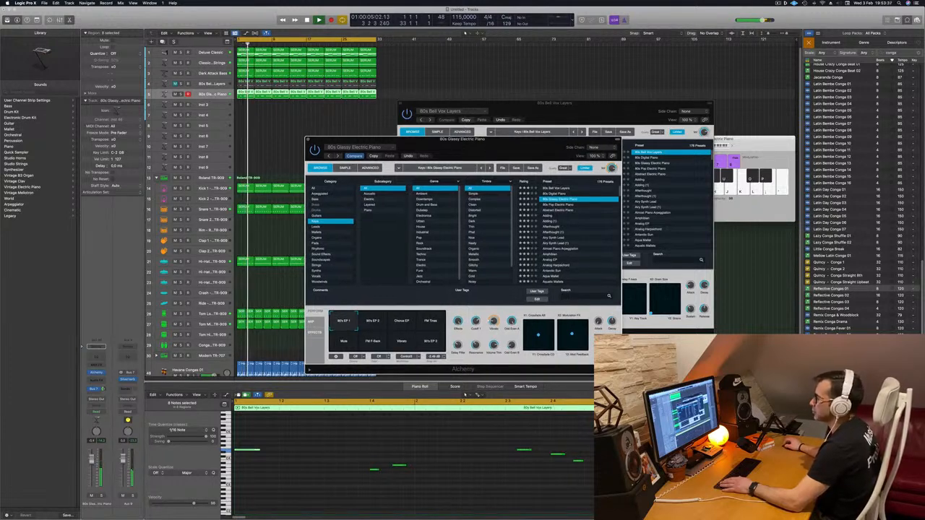
mouse_move(504, 146)
mouse_down()
mouse_move(490, 151)
mouse_move(541, 143)
mouse_move(435, 156)
mouse_move(518, 147)
mouse_up()
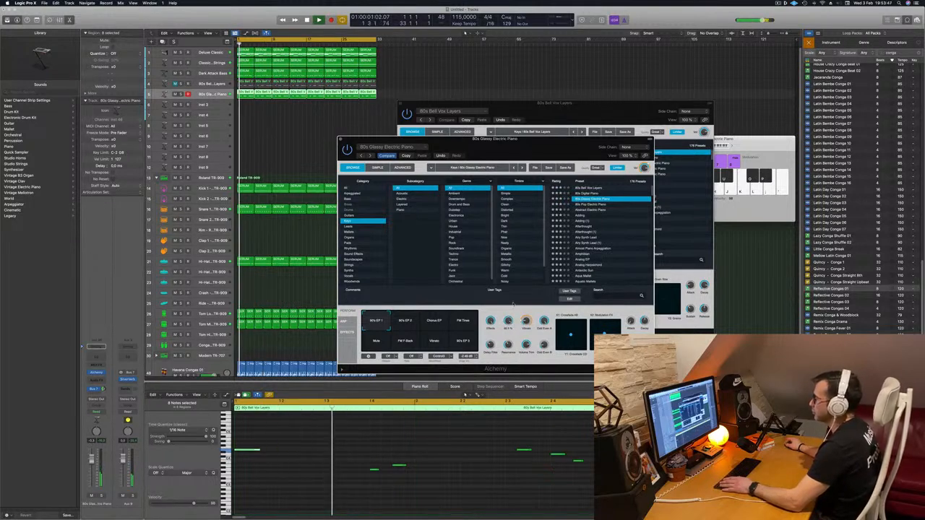
click(412, 326)
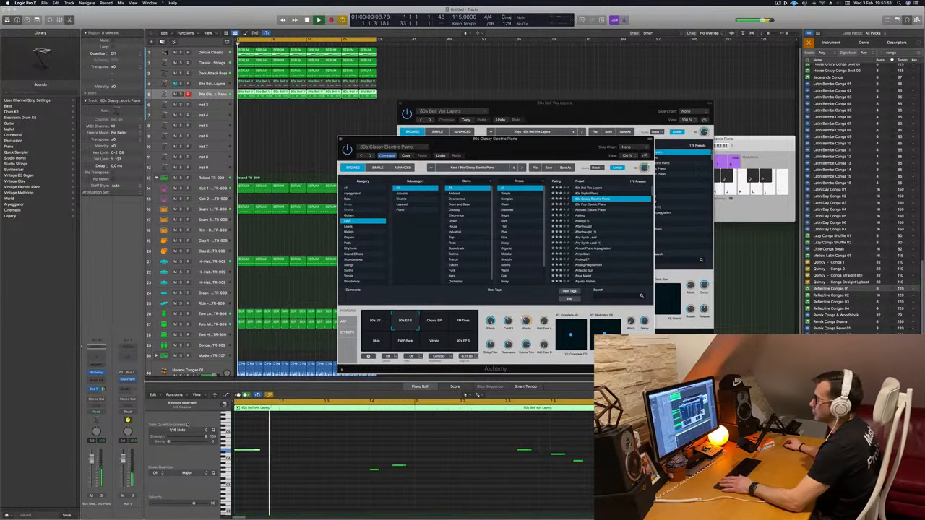
drag(525, 150, 562, 149)
click(472, 322)
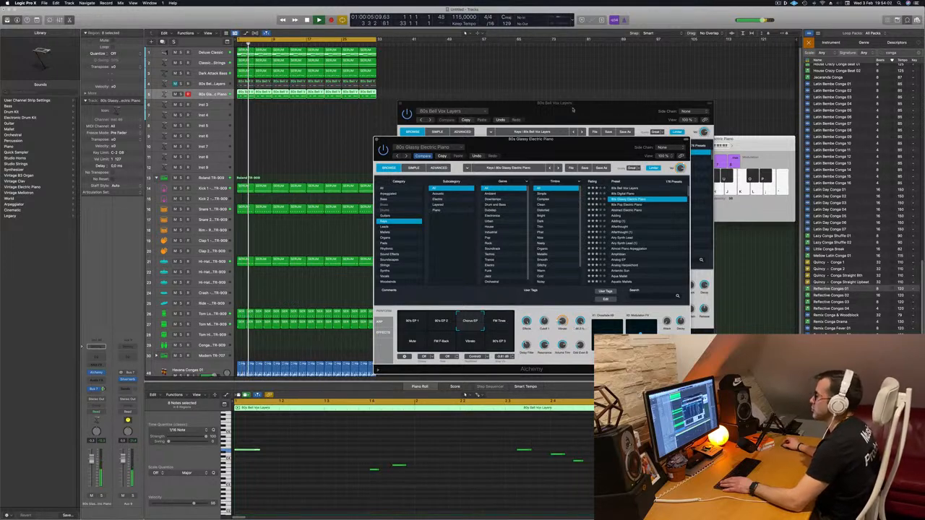
Close the Alchemy windows of both the electric piano track and the bell track
drag(551, 149, 533, 181)
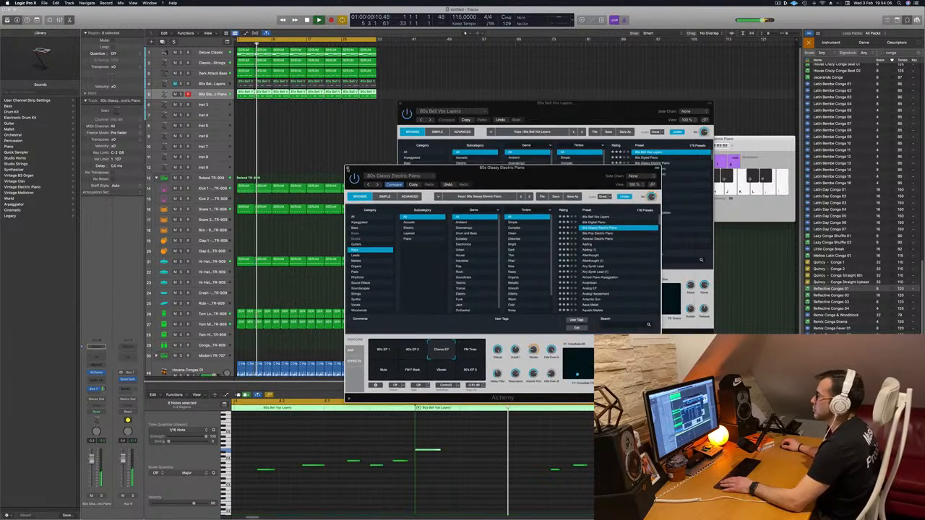
click(348, 168)
mouse_move(576, 111)
mouse_down()
mouse_move(512, 134)
mouse_move(628, 100)
mouse_move(623, 123)
mouse_move(572, 127)
mouse_up()
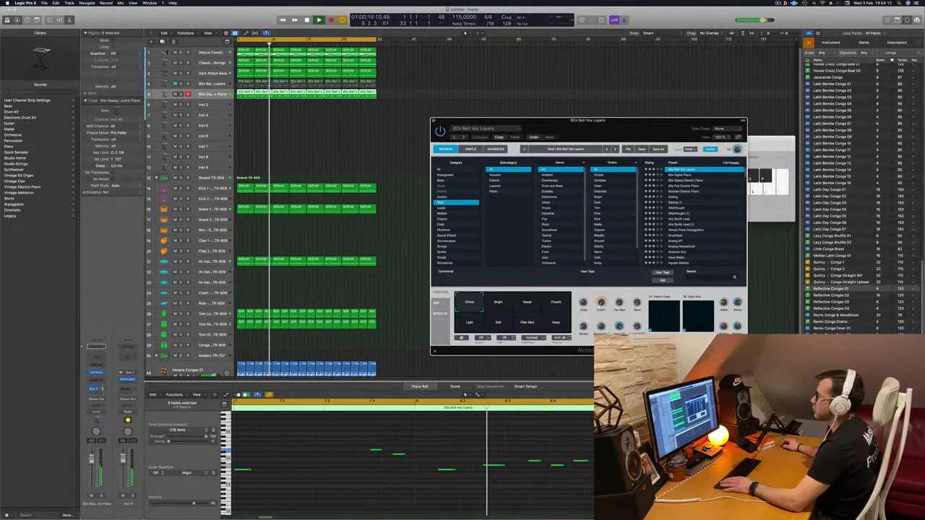
click(434, 121)
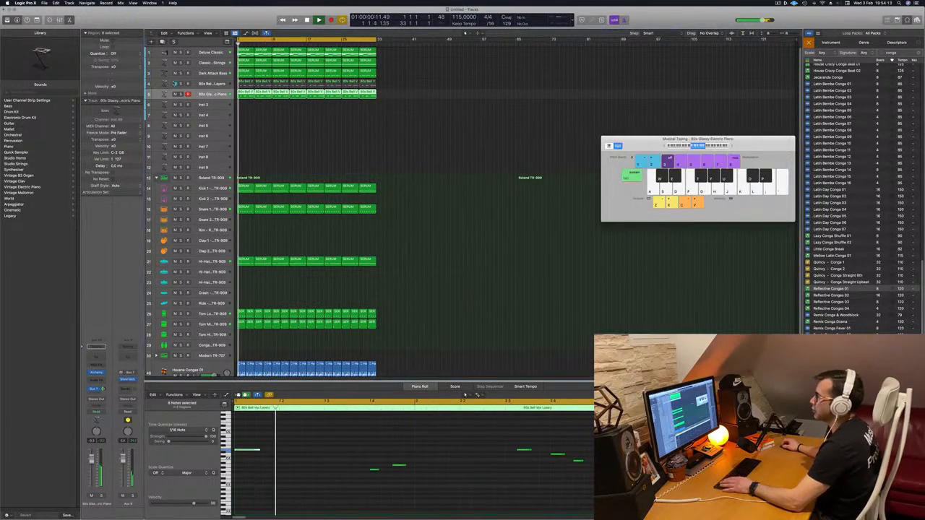
Unmute the 80s Bell Vox Layers track, lower its volume, and select the electric piano track
click(174, 84)
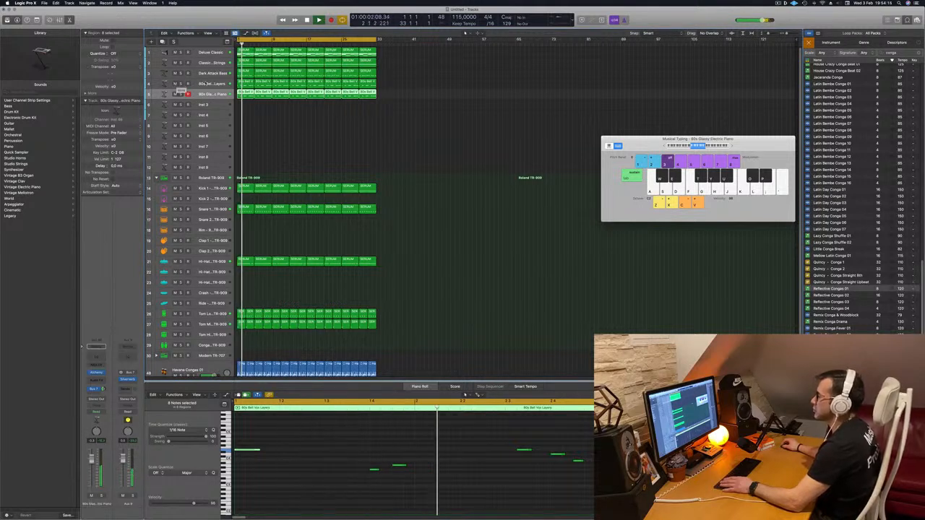
click(206, 84)
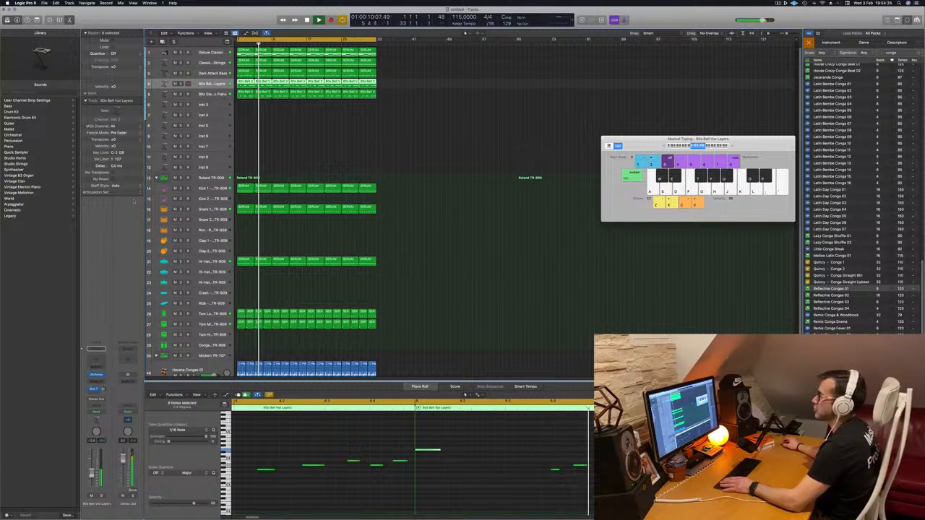
click(217, 95)
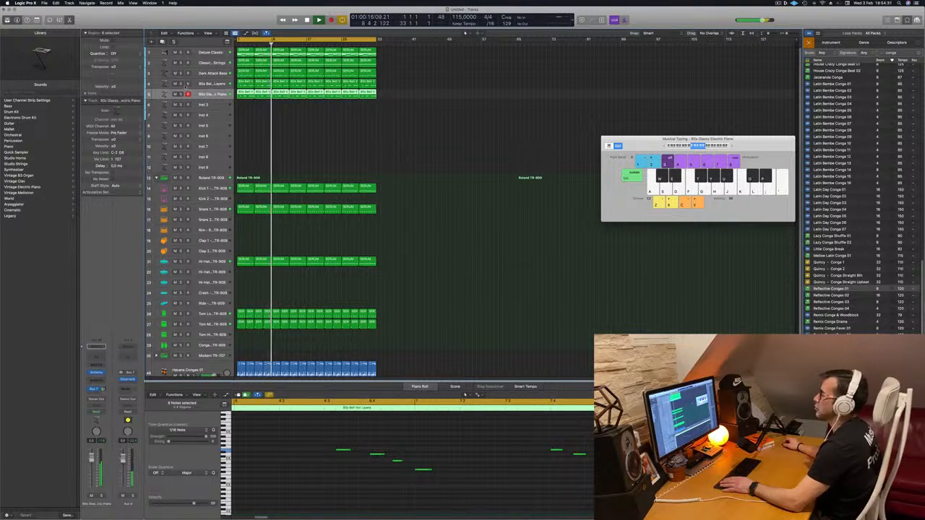
Solo the 80s Bell Vox Layers and 80s Glassy Electric Piano tracks to hear them together, clear both solos, and deselect the regions
click(180, 84)
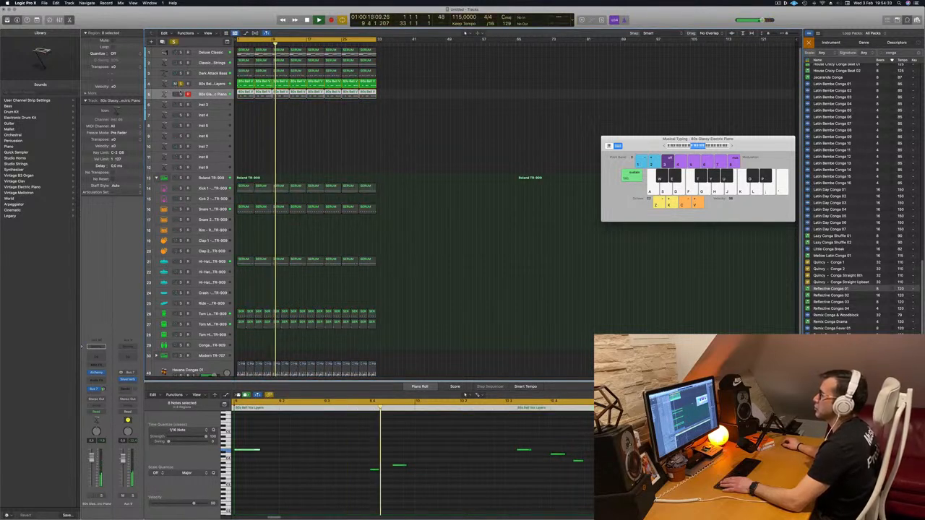
click(180, 94)
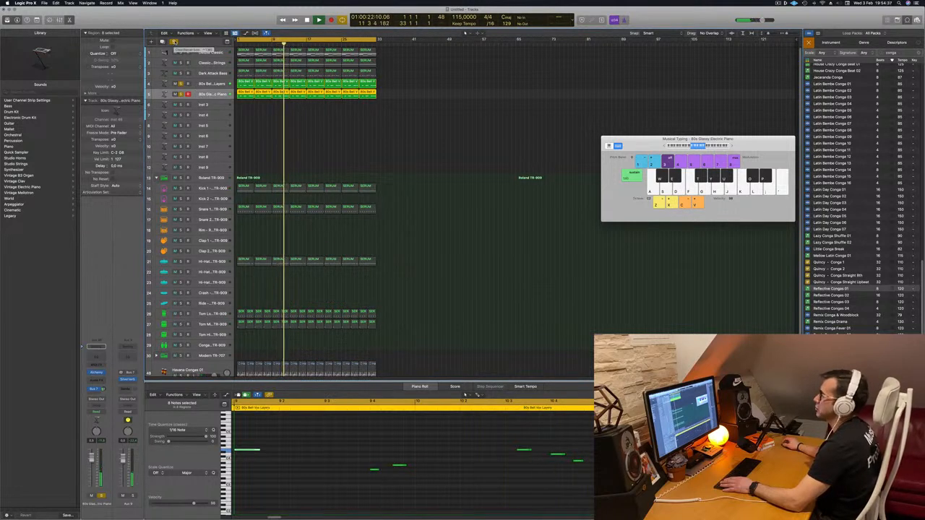
click(174, 41)
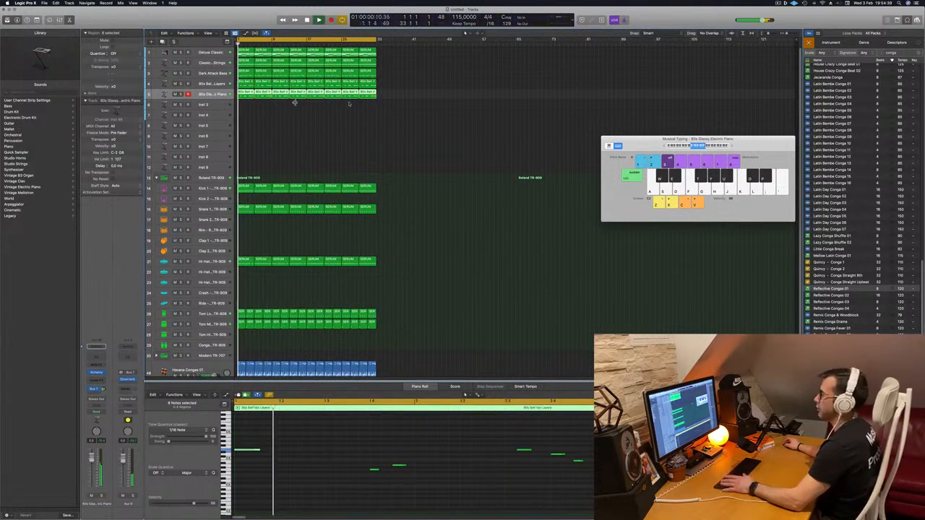
click(350, 126)
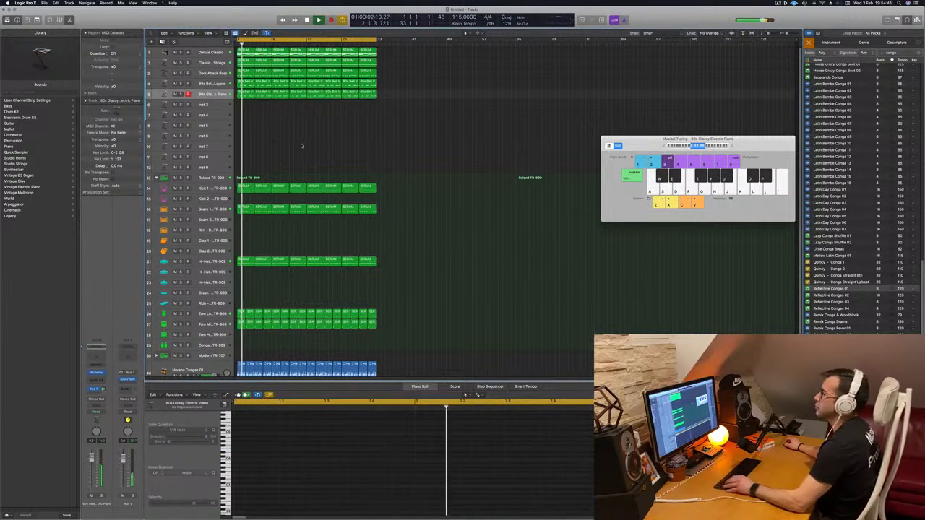
Show the secondary ruler above the arrangement
scroll(314, 142, down, 3)
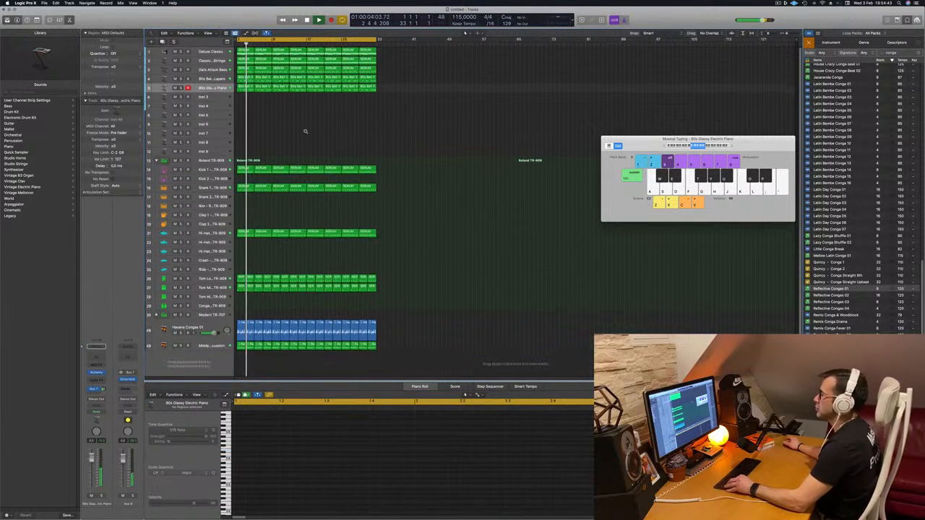
scroll(297, 120, down, 3)
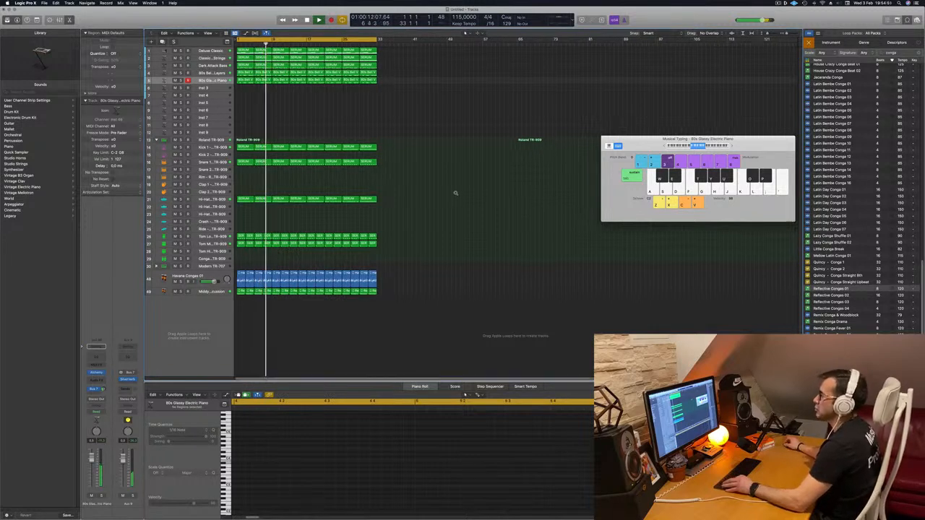
scroll(485, 194, right, 2)
scroll(485, 193, right, 2)
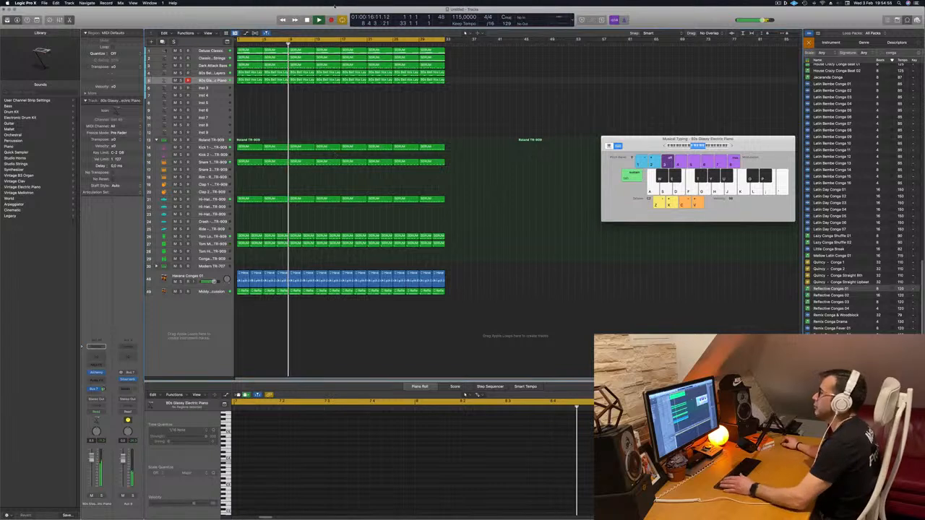
click(209, 33)
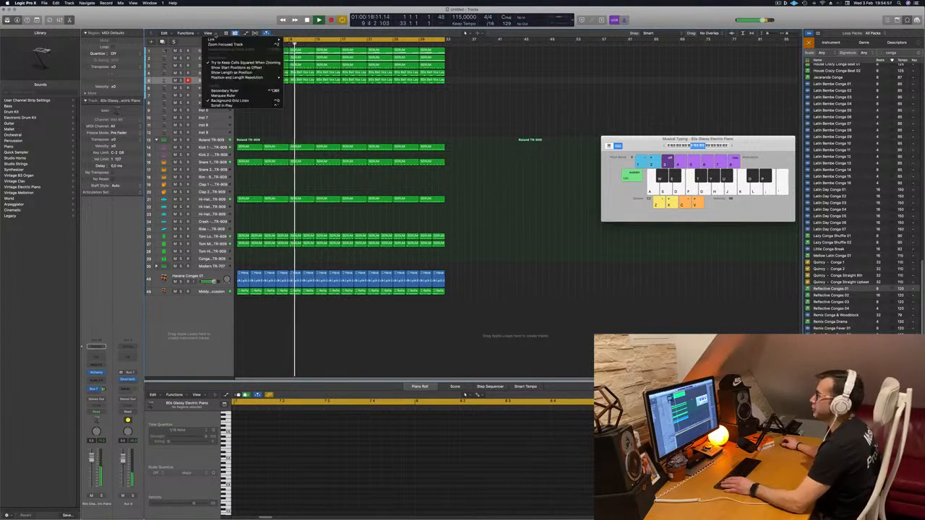
click(211, 34)
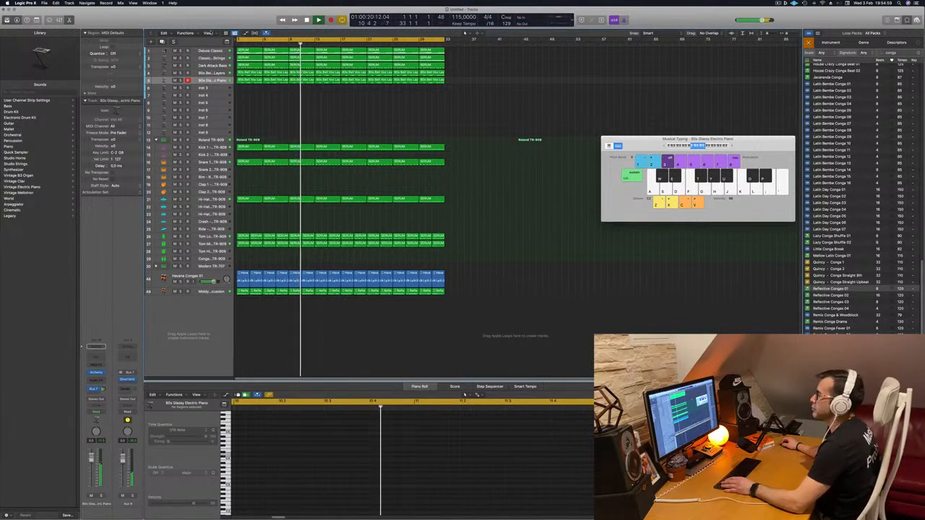
click(208, 34)
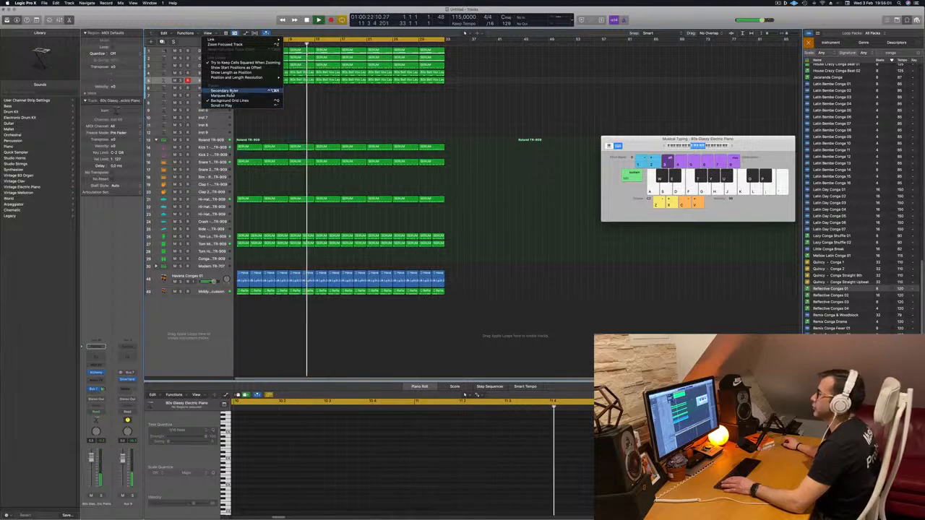
click(221, 91)
Select every region and repeat the whole arrangement once to double its length
scroll(413, 124, up, 1)
key(super+Left)
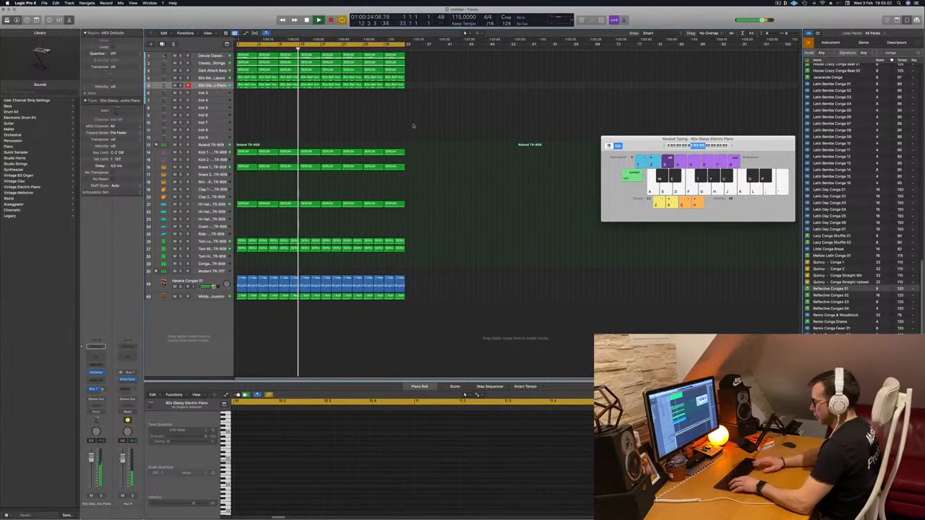
key(super+a)
key(super+r)
key(Return)
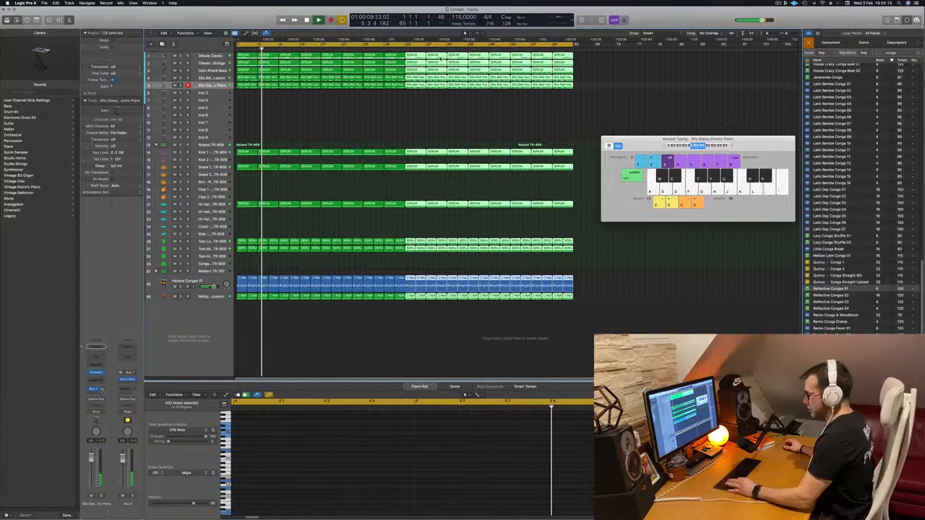
Name and color all regions by their tracks, then deselect them
key(super+a)
right_click(391, 56)
click(404, 59)
right_click(390, 56)
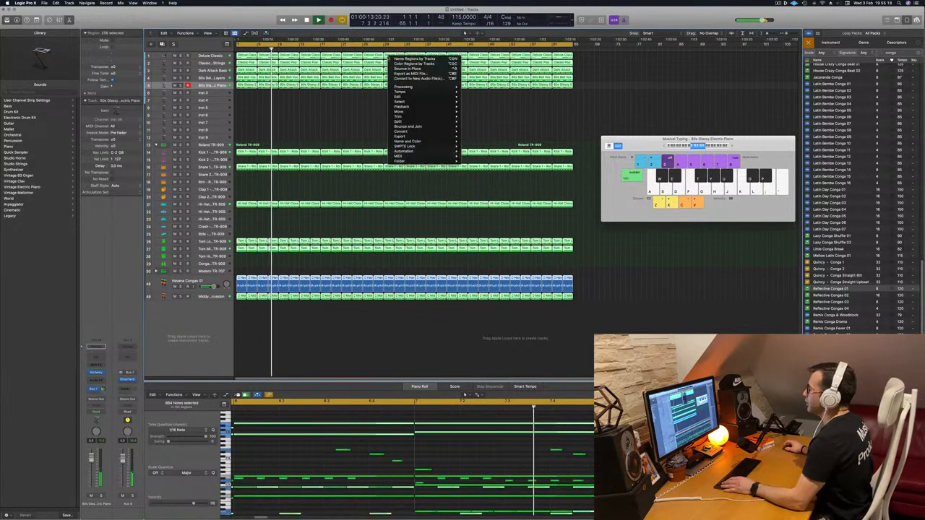
click(404, 64)
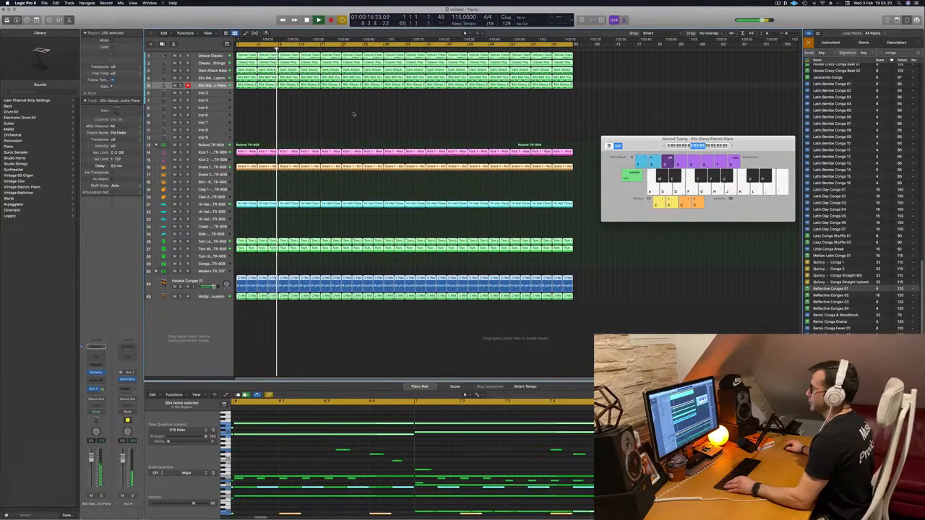
click(324, 120)
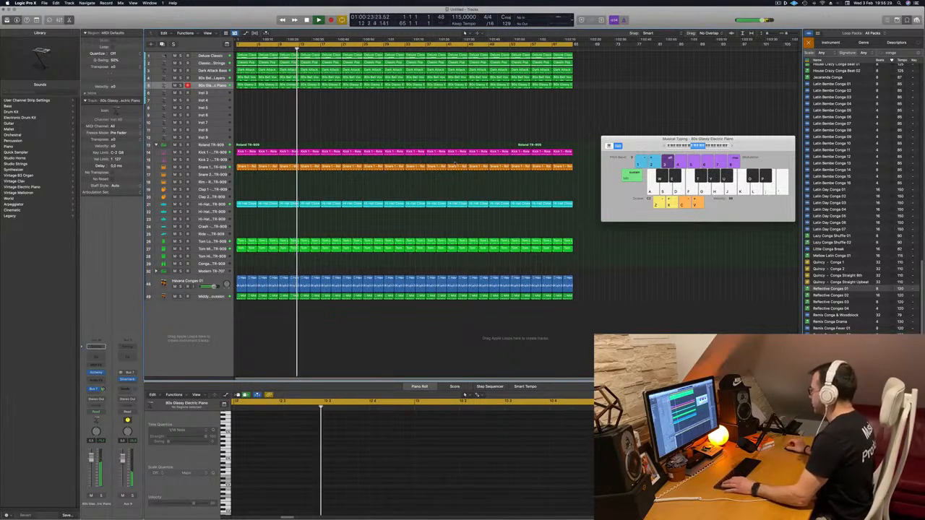
Add the Little Conga Break loop on a new audio track below the percussion and adjust its volume during playback
click(827, 248)
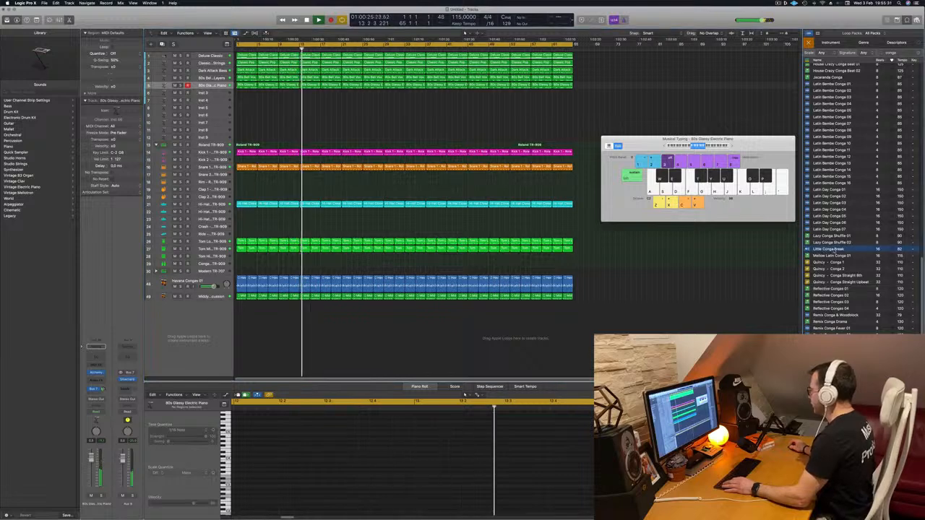
drag(810, 251, 264, 332)
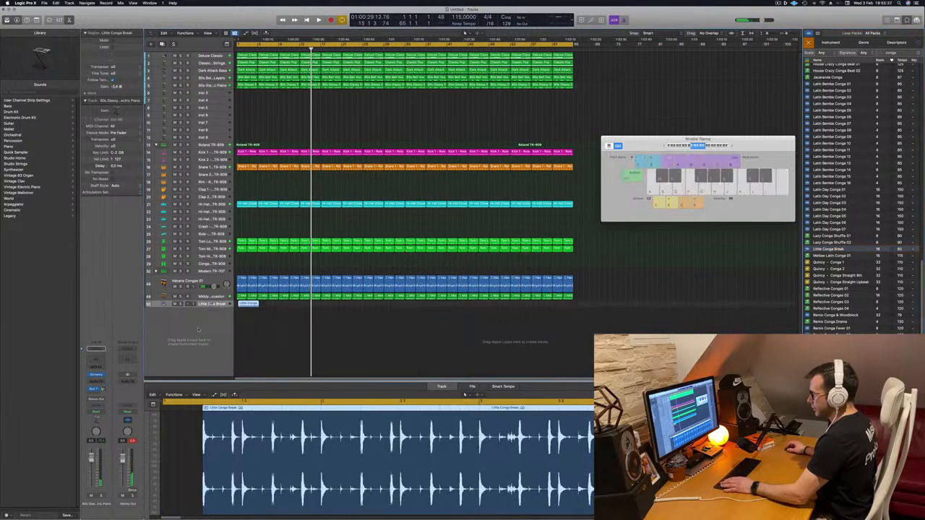
key(space)
drag(90, 478, 90, 473)
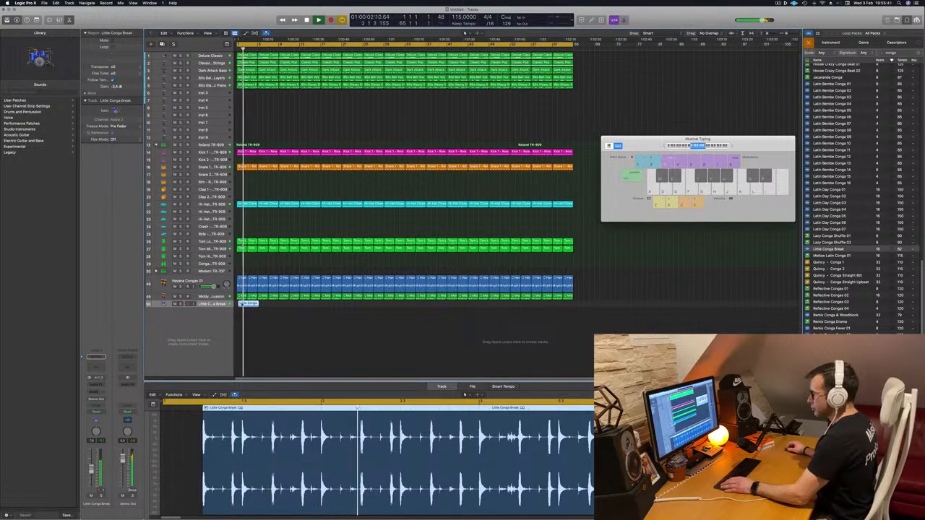
Align the Little Conga Break region with the very start of the arrangement and listen to it in the mix
scroll(259, 305, up, 3)
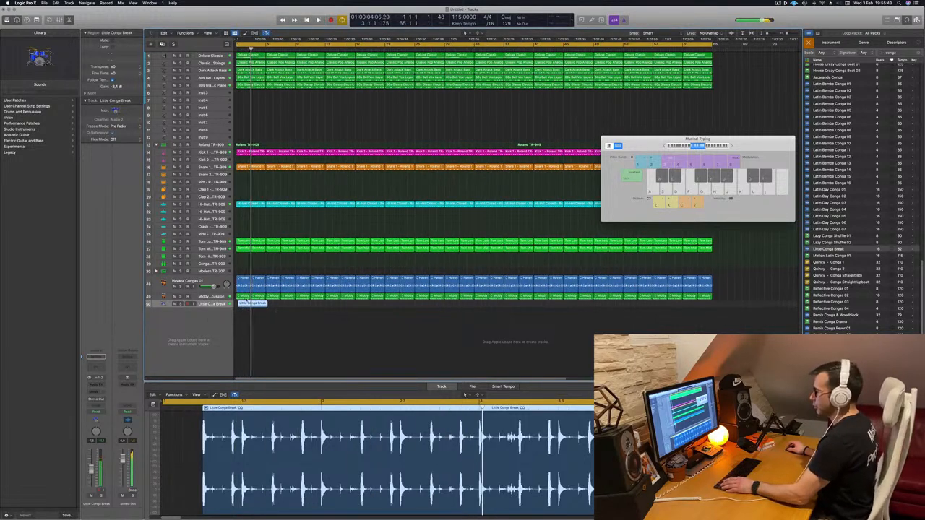
drag(249, 304, 240, 316)
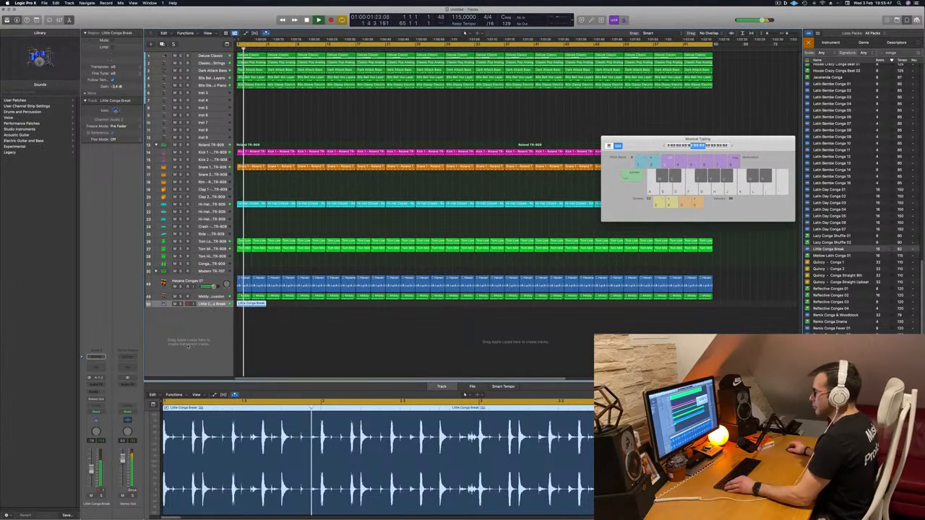
scroll(186, 345, down, 1)
scroll(181, 329, down, 2)
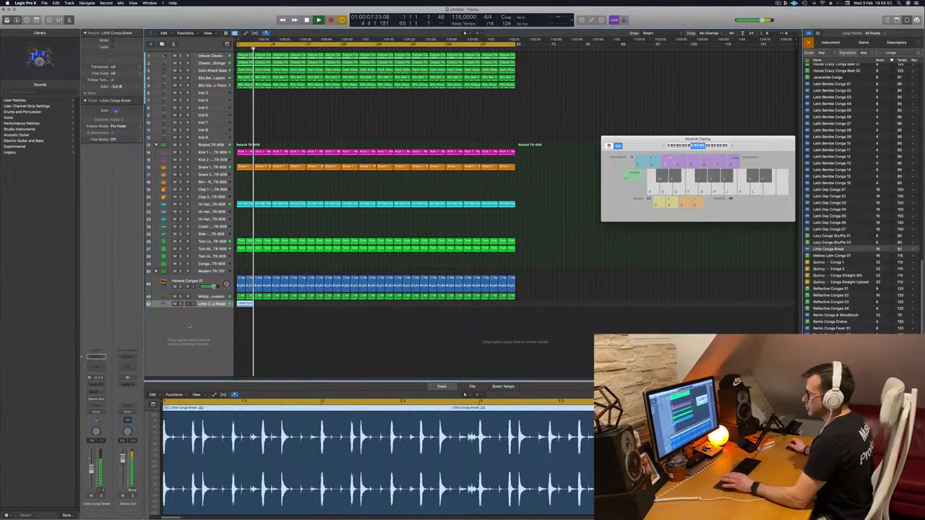
key(space)
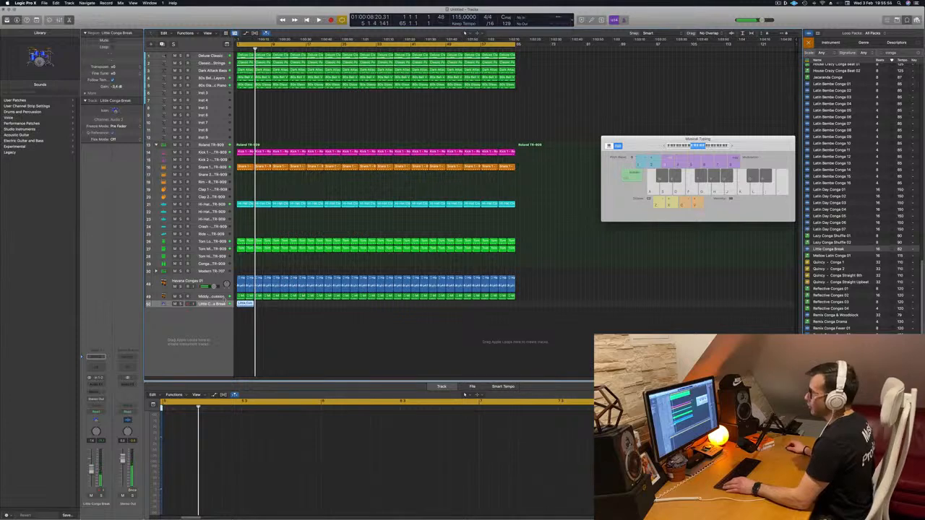
Enlarge the Little Conga Break track and repeat its region across the full length of the arrangement
drag(212, 306, 209, 333)
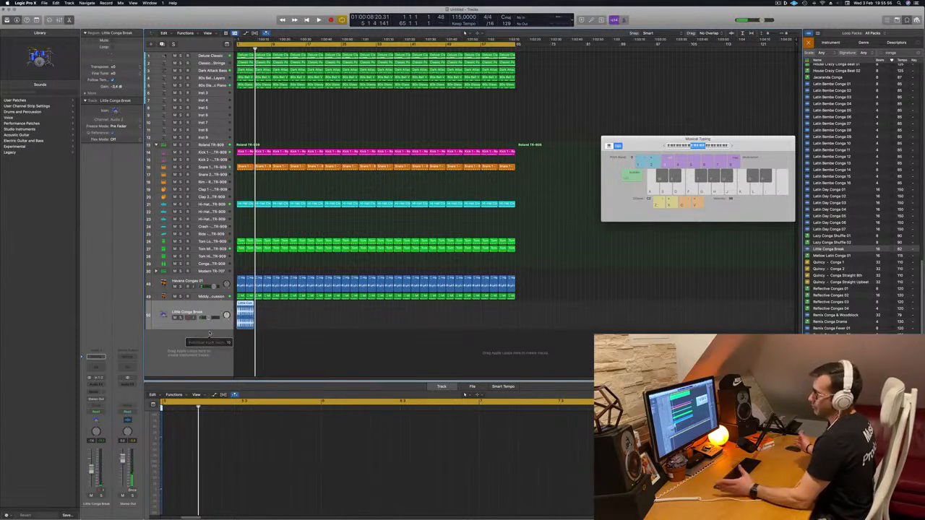
key(space)
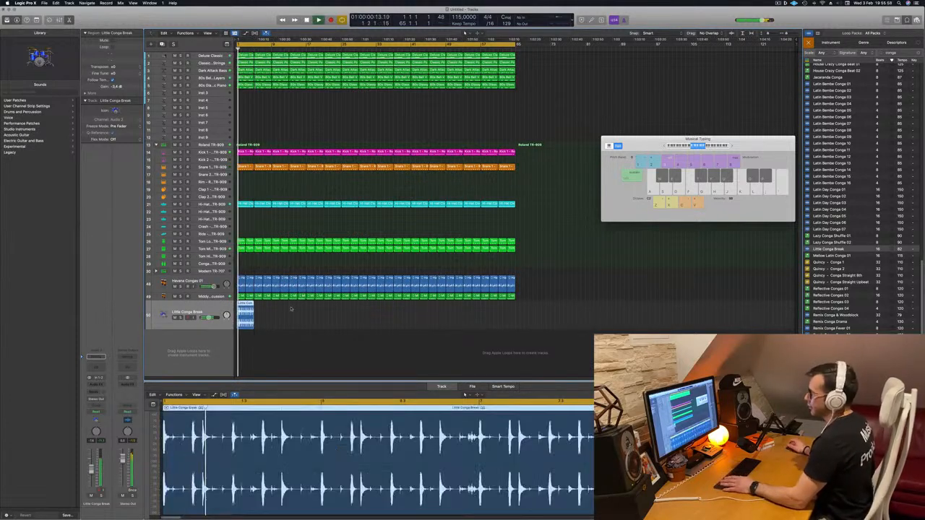
key(space)
drag(242, 314, 317, 313)
drag(404, 315, 374, 318)
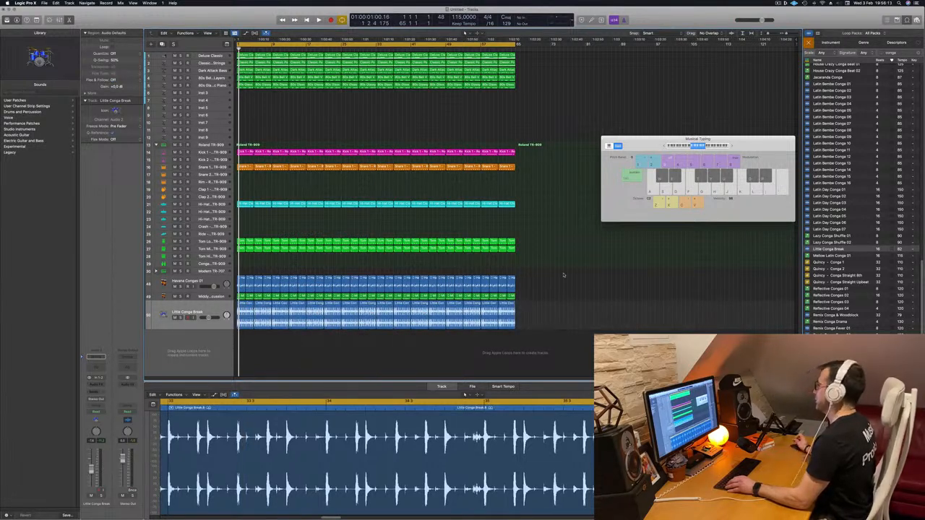
Play the Little Conga Break track soloed, then unsolo it and listen to it with the full mix
key(space)
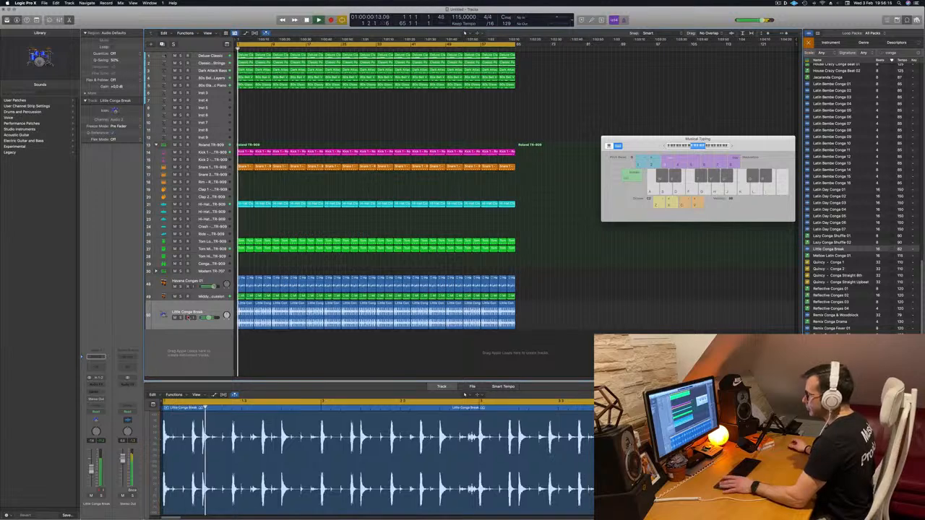
click(212, 305)
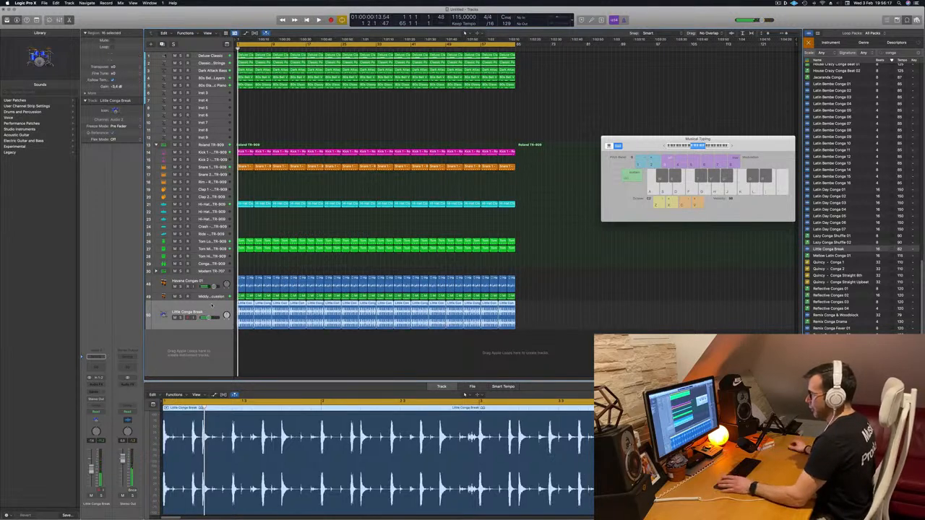
key(s)
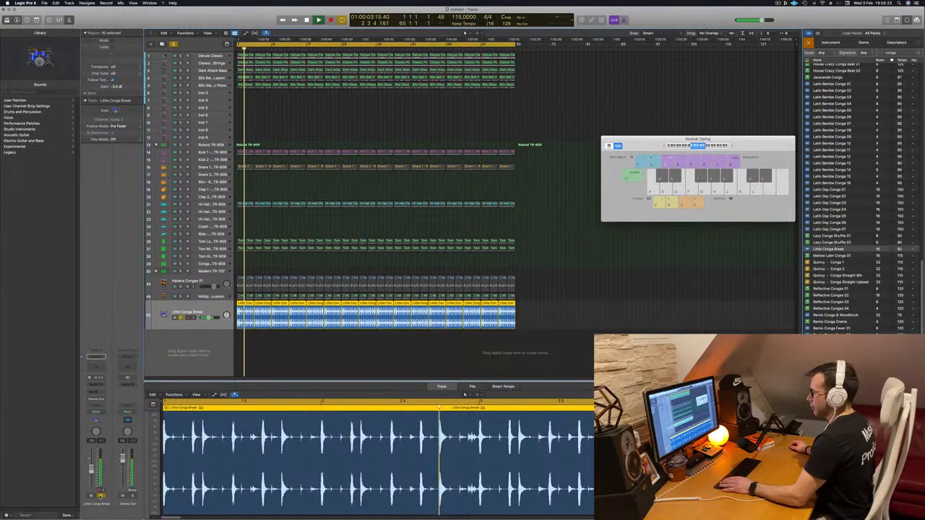
key(s)
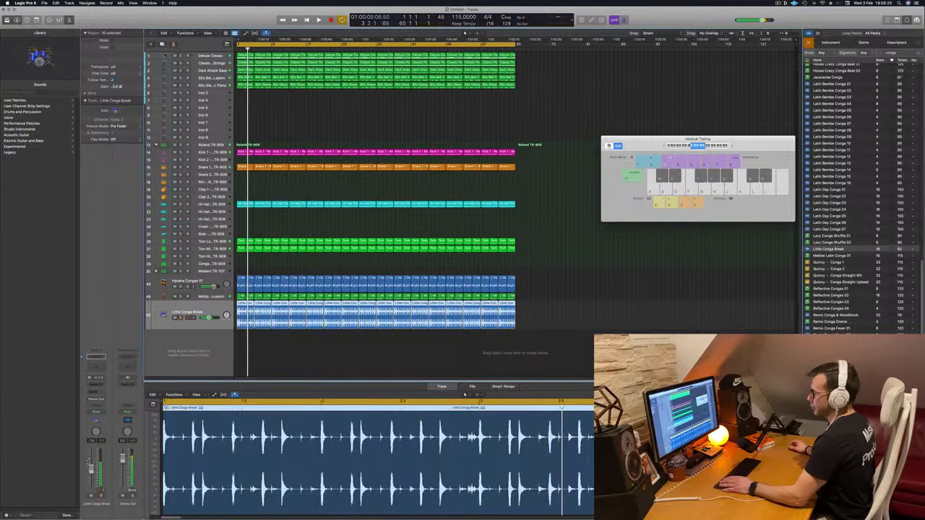
key(Return)
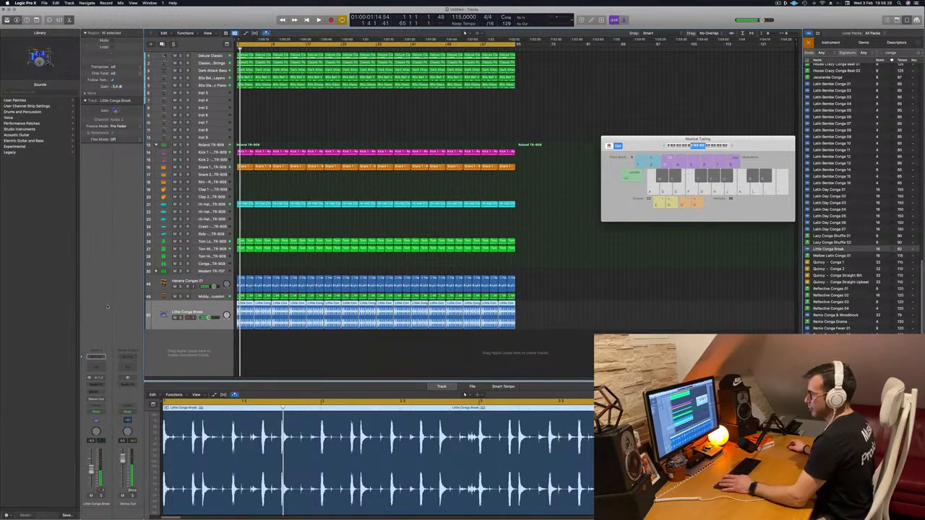
Add a Channel EQ to the Little Conga Break track, low-cut it at about 200 Hz, and close the EQ
click(97, 360)
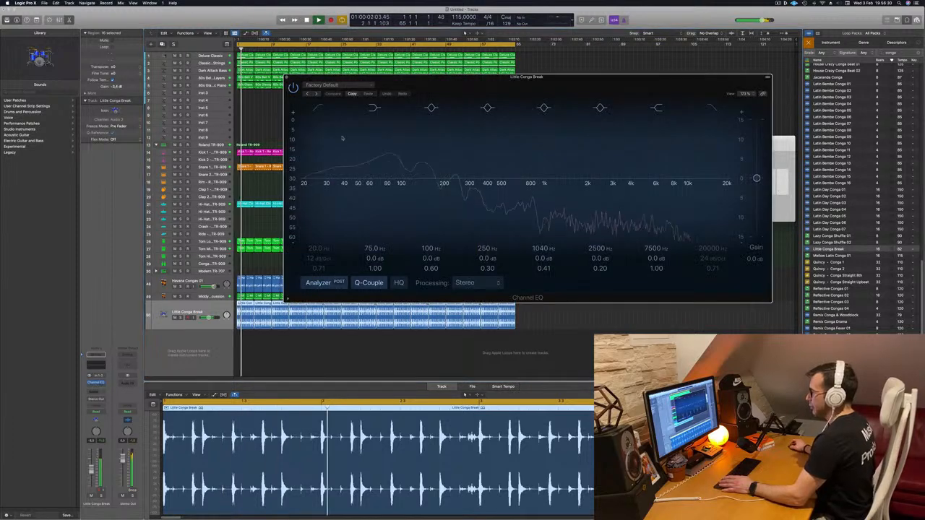
drag(388, 155, 461, 140)
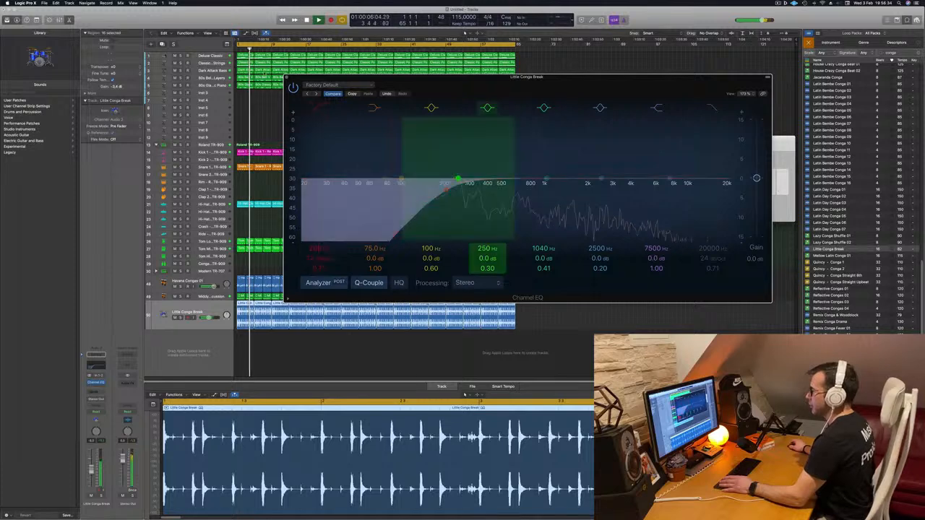
click(287, 77)
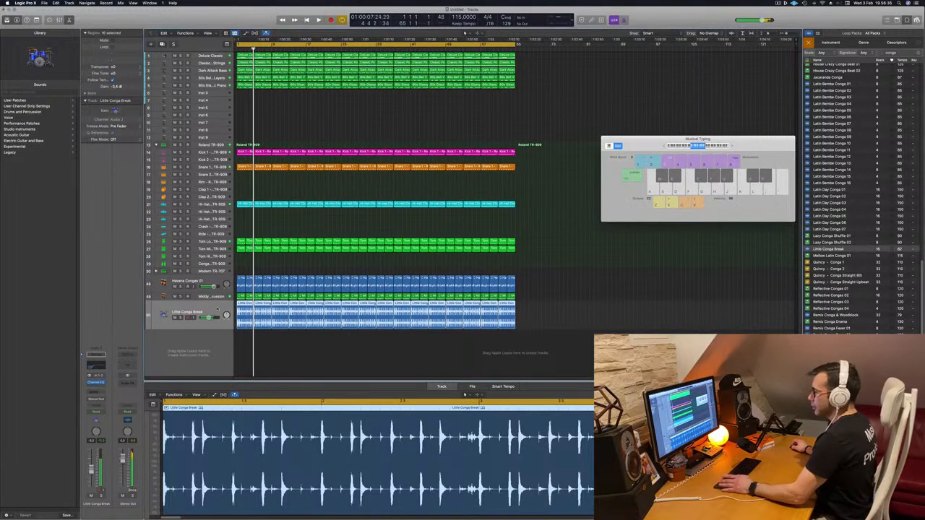
Insert a stereo Stereo Delay on the Little Conga Break track and play the arrangement from the beginning with it
click(96, 388)
mouse_move(108, 408)
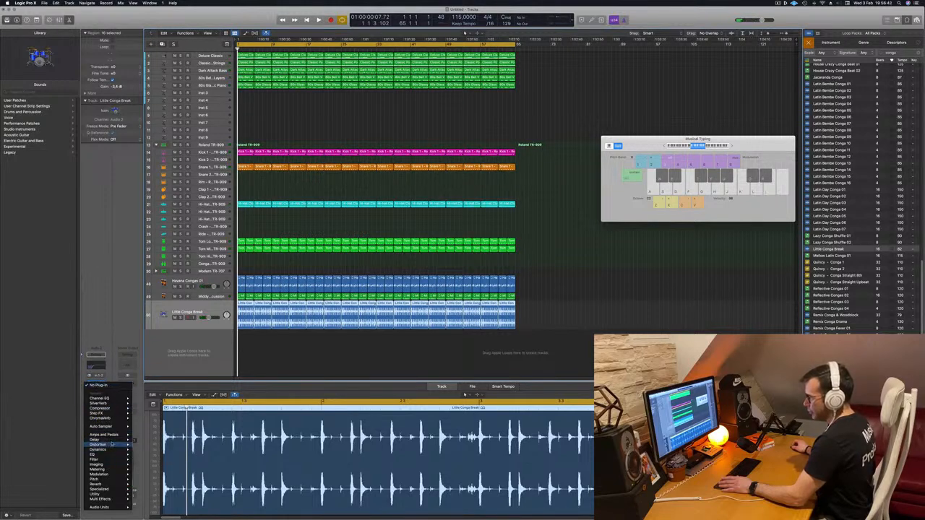
mouse_move(113, 443)
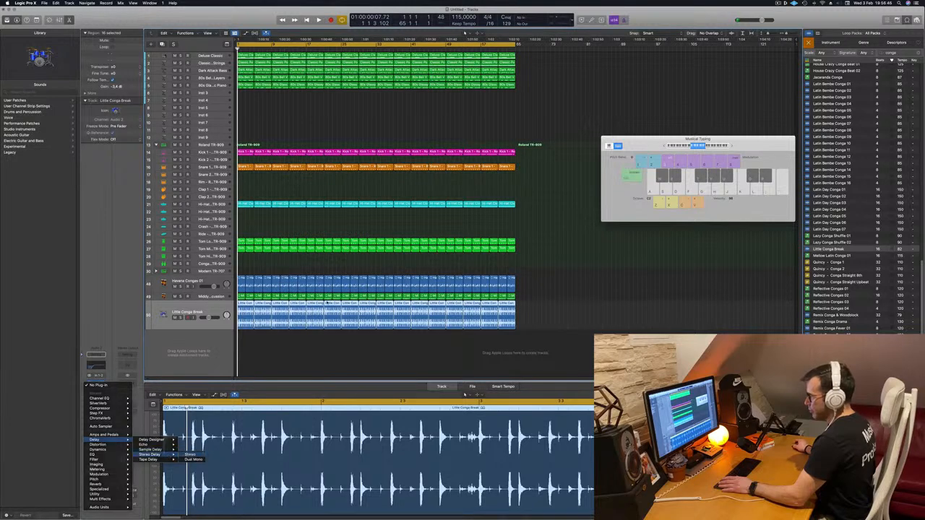
click(190, 455)
key(space)
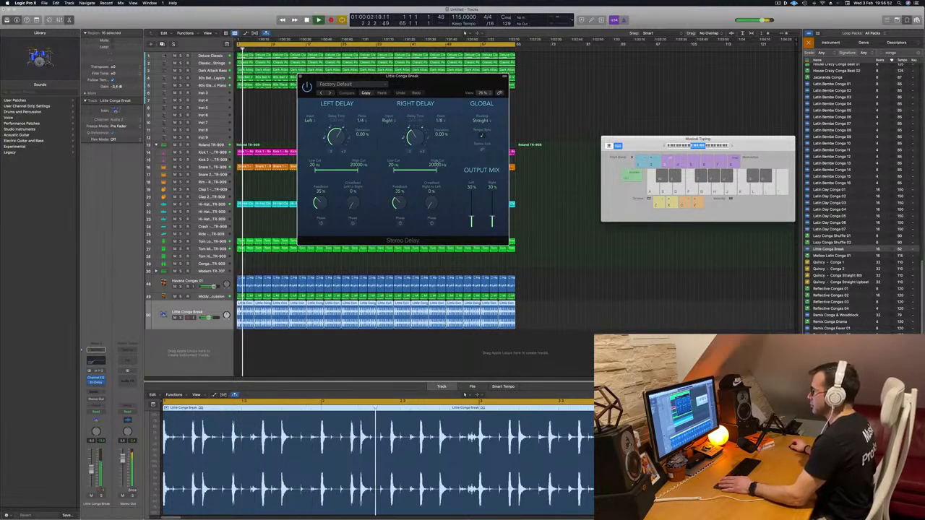
key(Return)
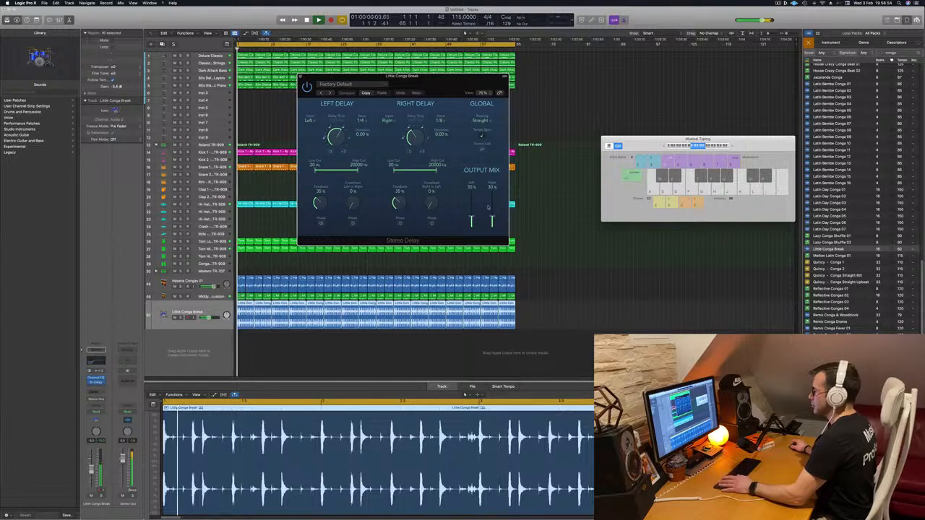
Audition Stereo Delay presets such as Dual 1/8 Note Triplet during playback, and load the 1/16 Note preset
drag(493, 221, 494, 186)
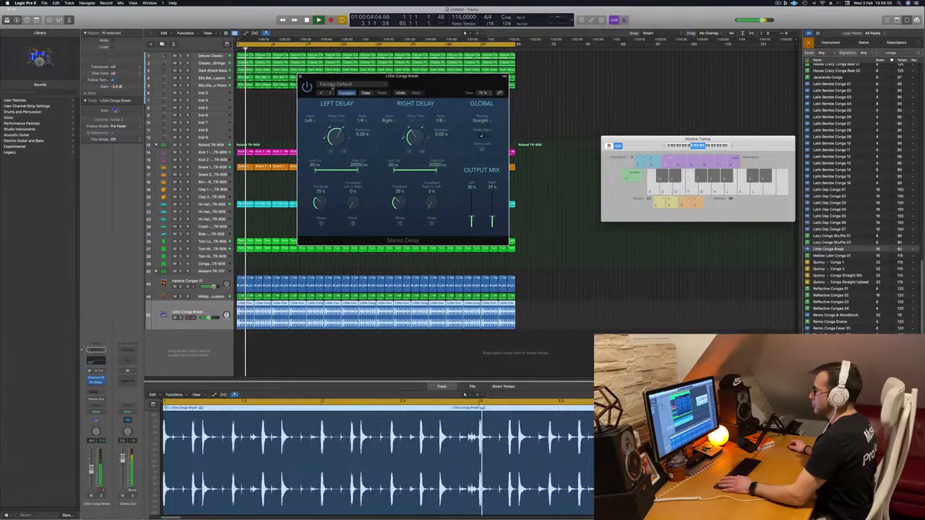
click(333, 85)
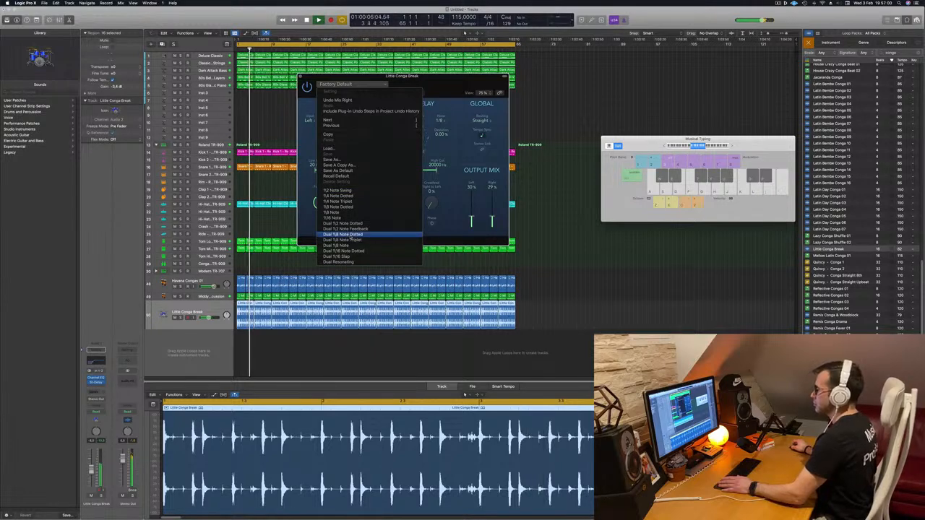
click(342, 240)
drag(431, 81, 378, 89)
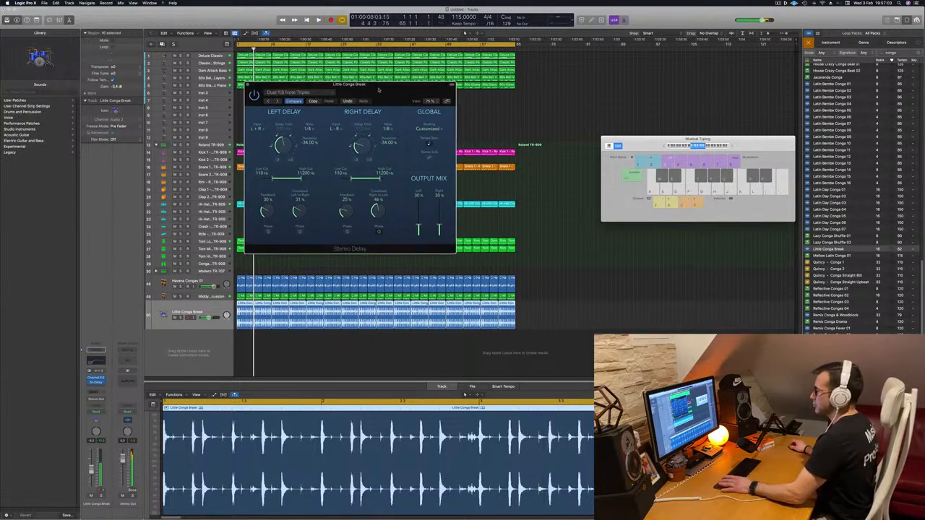
click(267, 101)
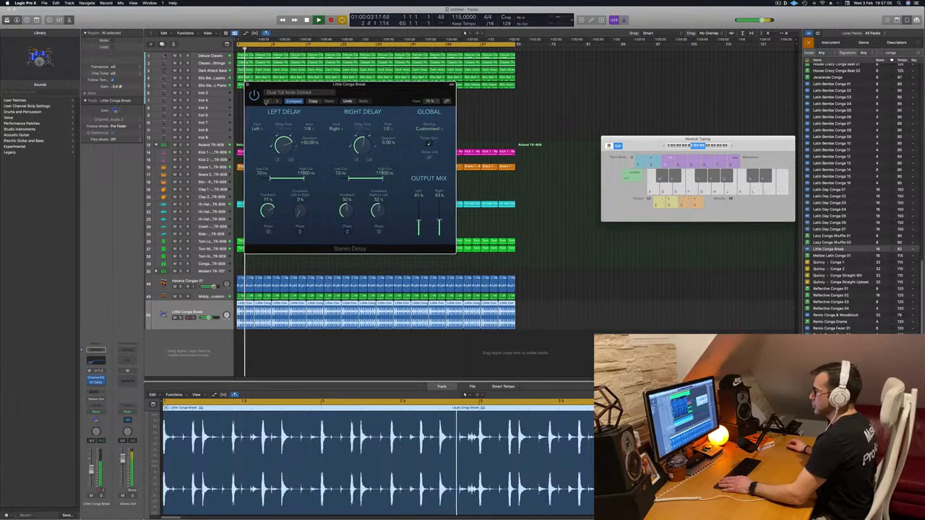
click(289, 93)
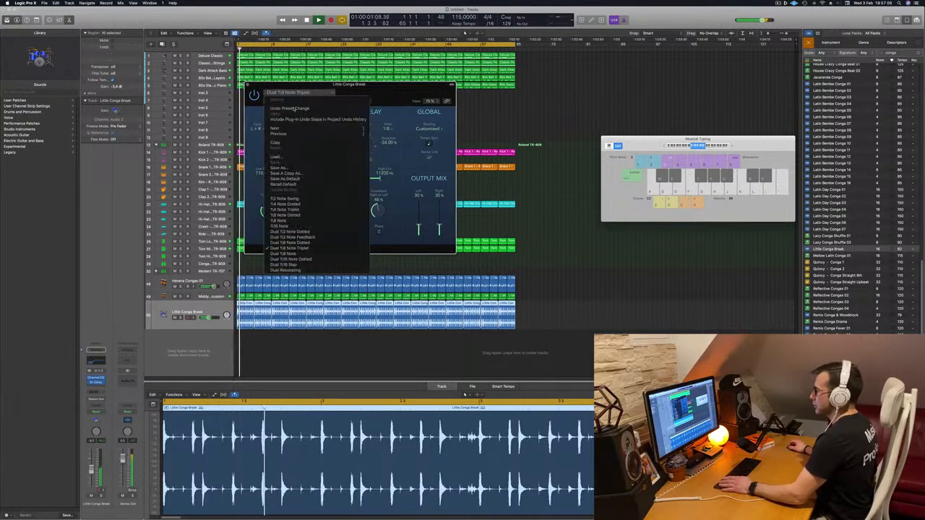
click(310, 227)
drag(417, 91, 467, 96)
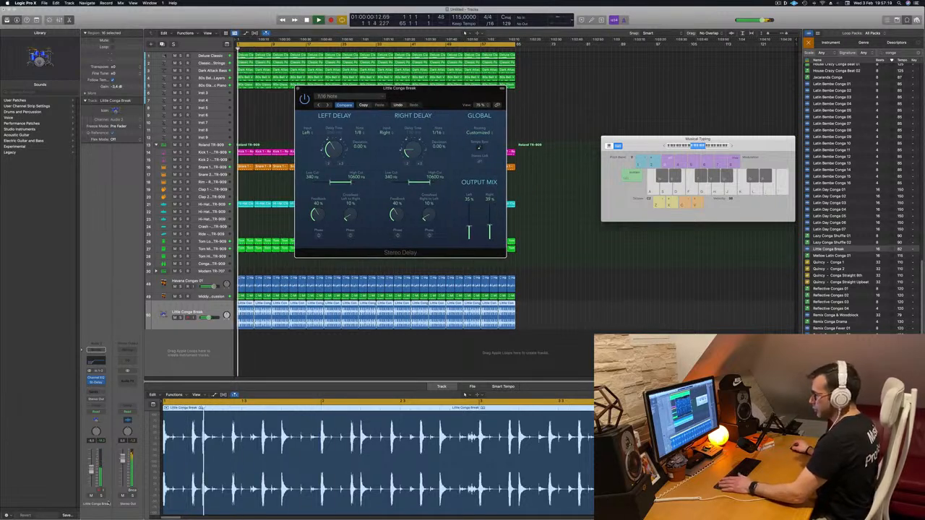
Listen to the delayed Little Conga Break track soloed and in the full mix, and close the Stereo Delay
key(s)
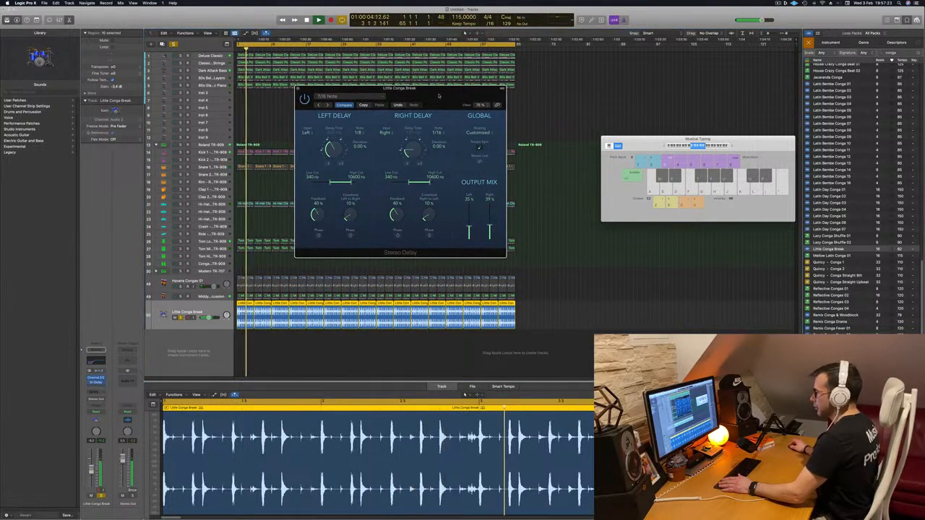
drag(436, 95, 443, 99)
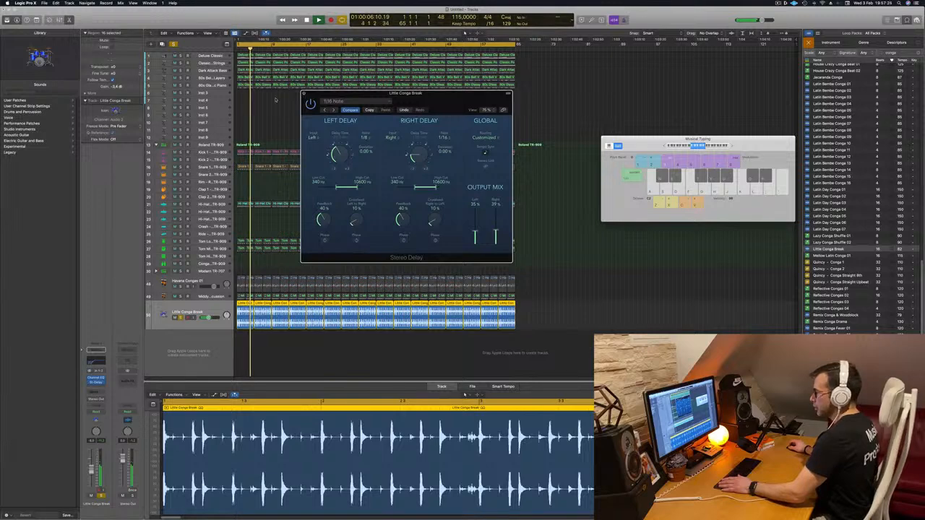
click(304, 93)
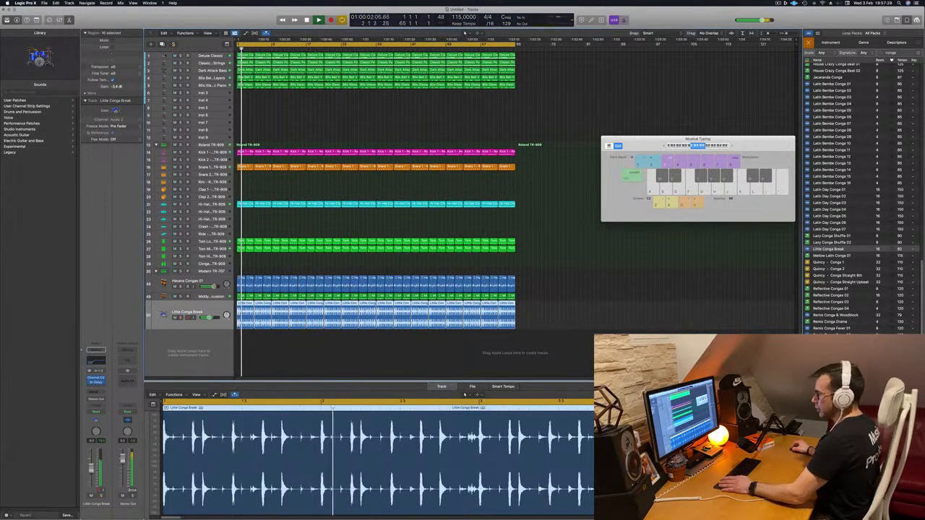
click(279, 366)
scroll(304, 122, down, 2)
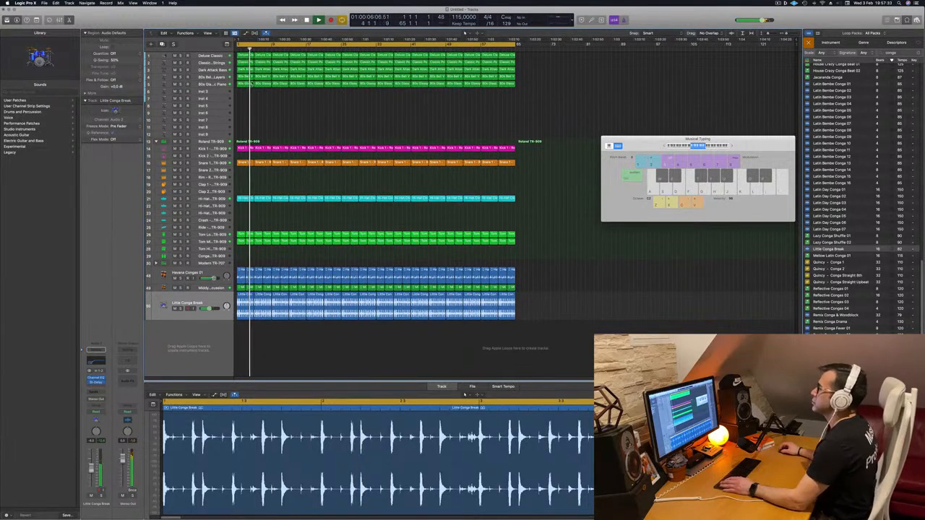
Open the Alchemy instrument of the Classic Pop Analog Strings track and show the toolbar
click(153, 63)
key(Return)
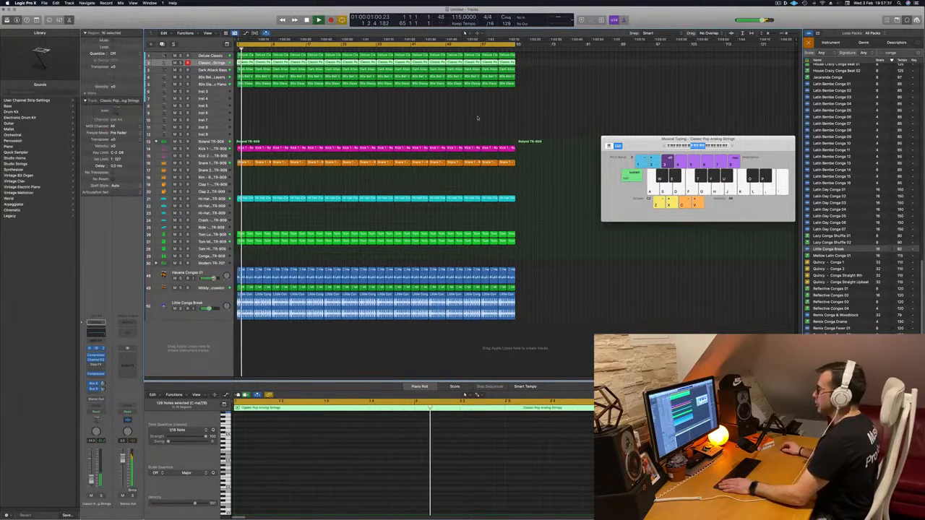
key(v)
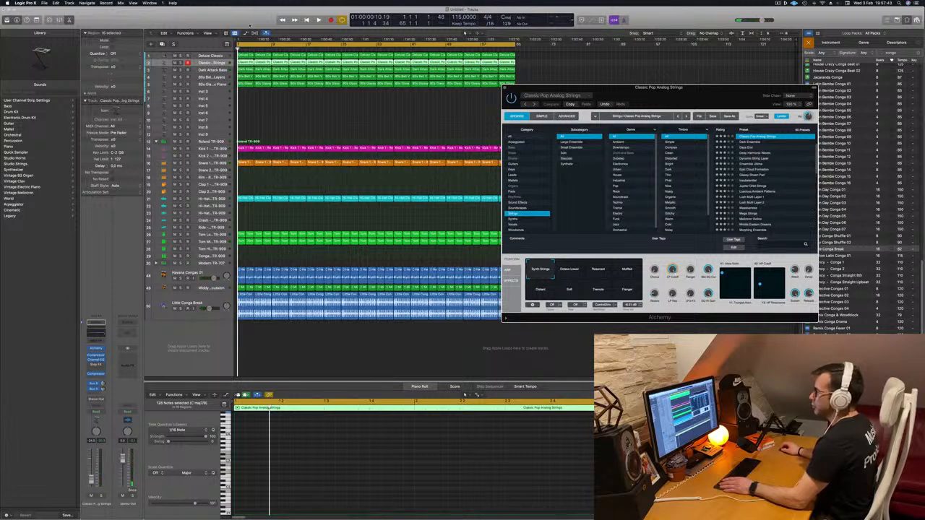
click(778, 4)
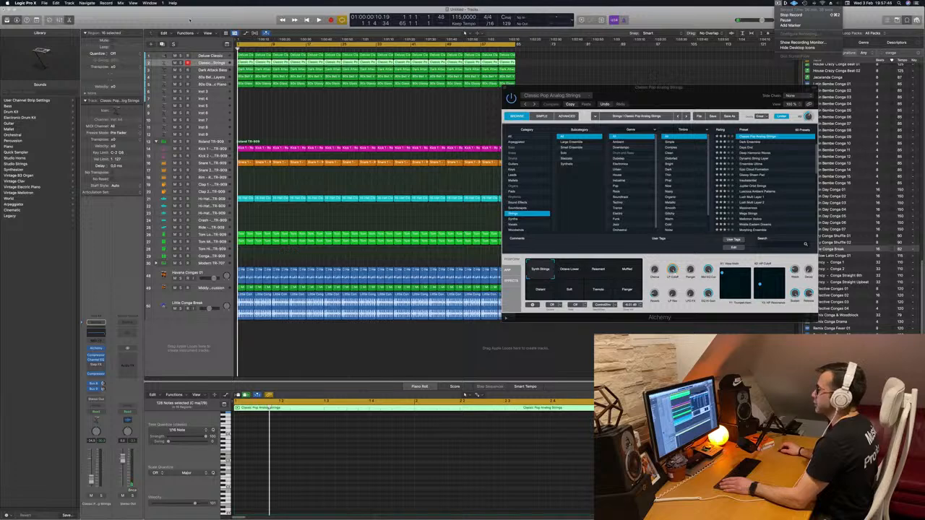
click(189, 20)
key(ctrl+alt+super+t)
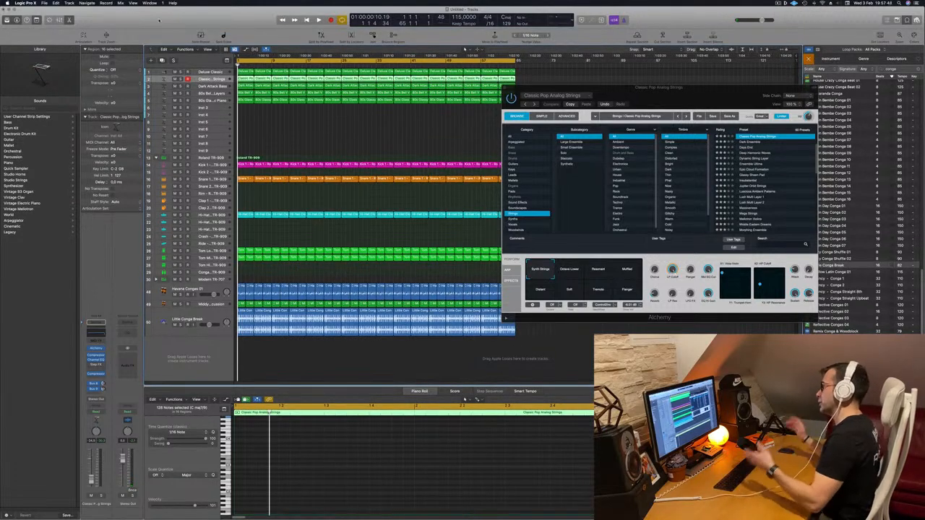
Set the Classic Pop Analog Strings track's automation mode to Touch and adjust Alchemy's LP Cutoff during playback
key(space)
key(space)
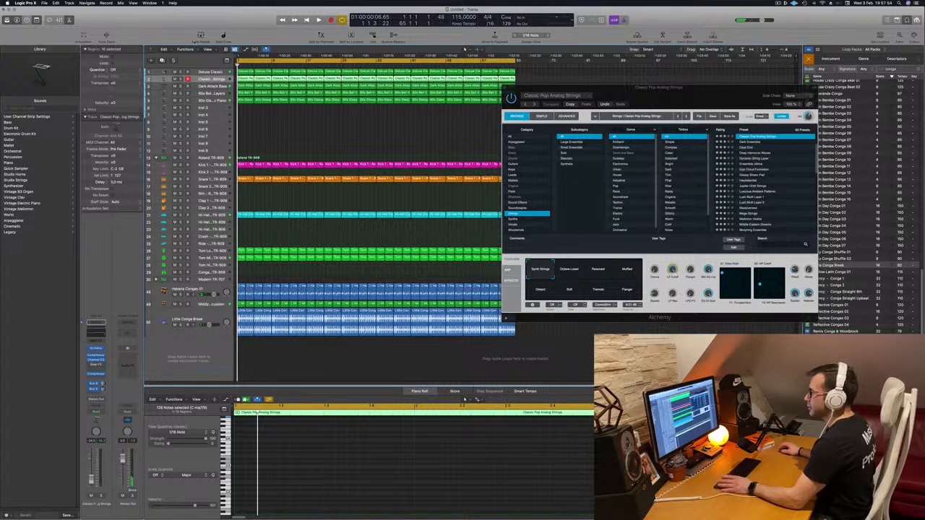
key(space)
key(space)
key(space)
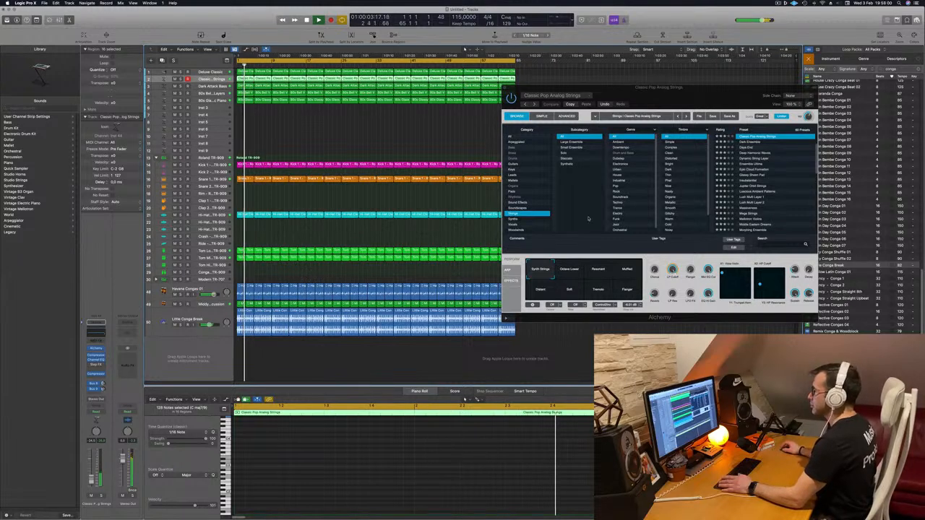
click(100, 412)
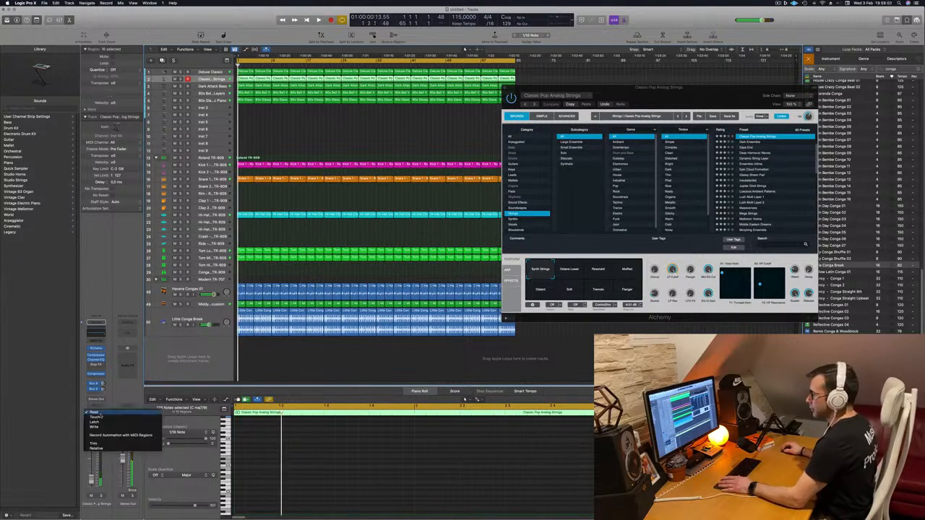
click(100, 418)
key(space)
drag(673, 270, 675, 284)
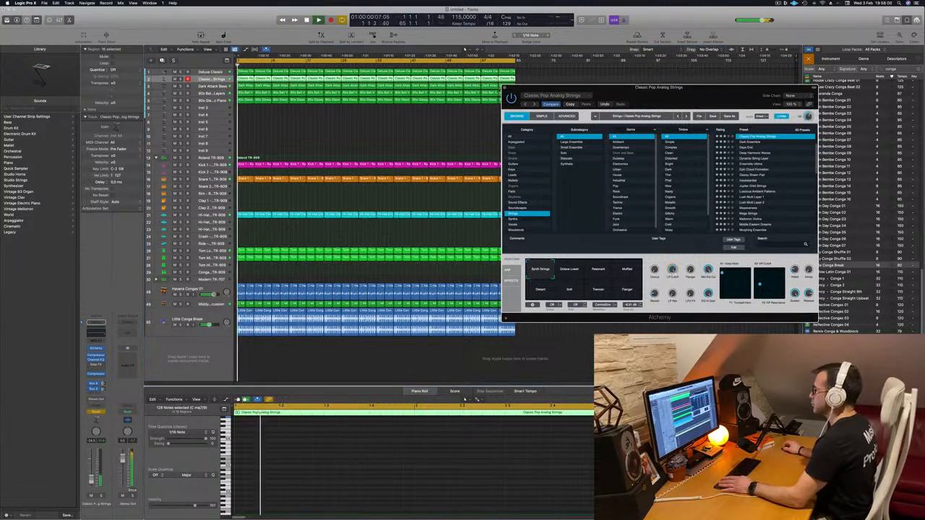
Close the Alchemy and Musical Typing windows, show track automation, and enlarge the tracks vertically
key(super+w)
key(super+k)
key(space)
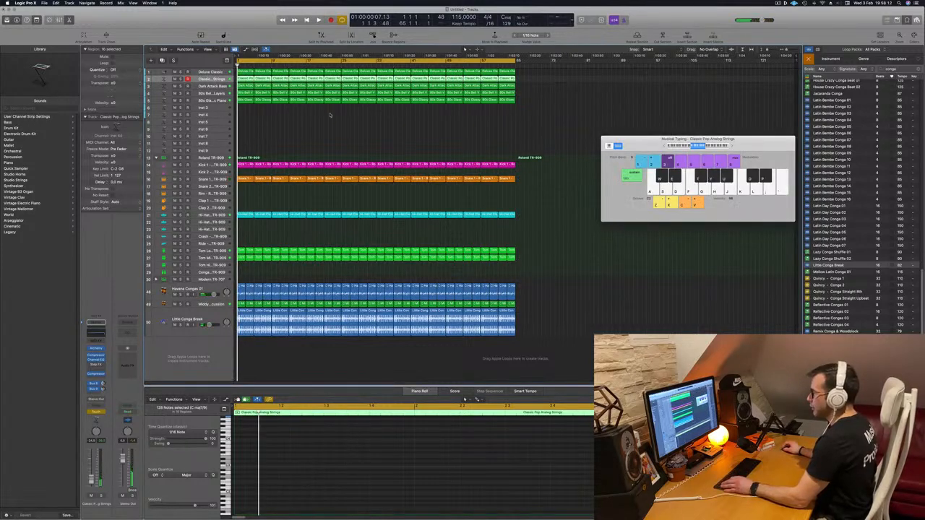
key(super+k)
key(super+Down)
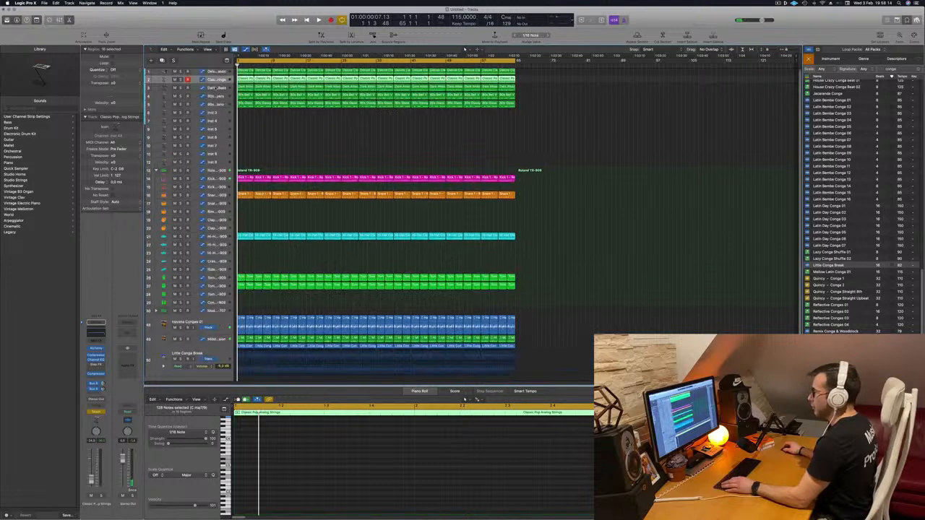
Set the Classic Pop Analog Strings track's automation mode to Read and display its LP Cutoff automation
key(space)
click(178, 94)
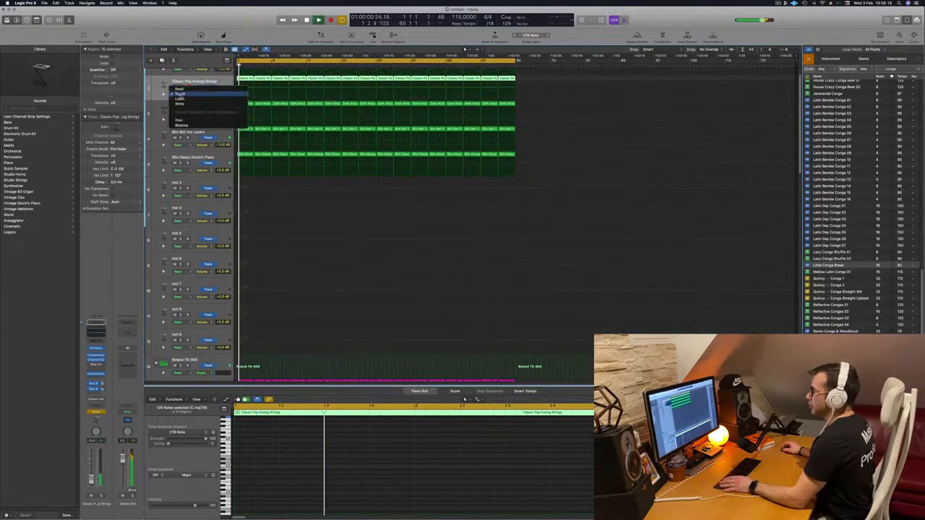
click(184, 90)
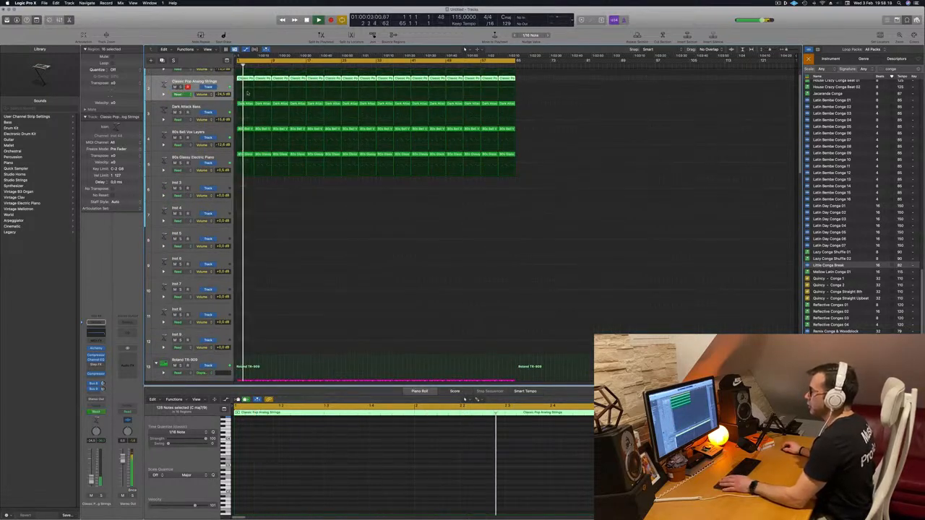
click(237, 97)
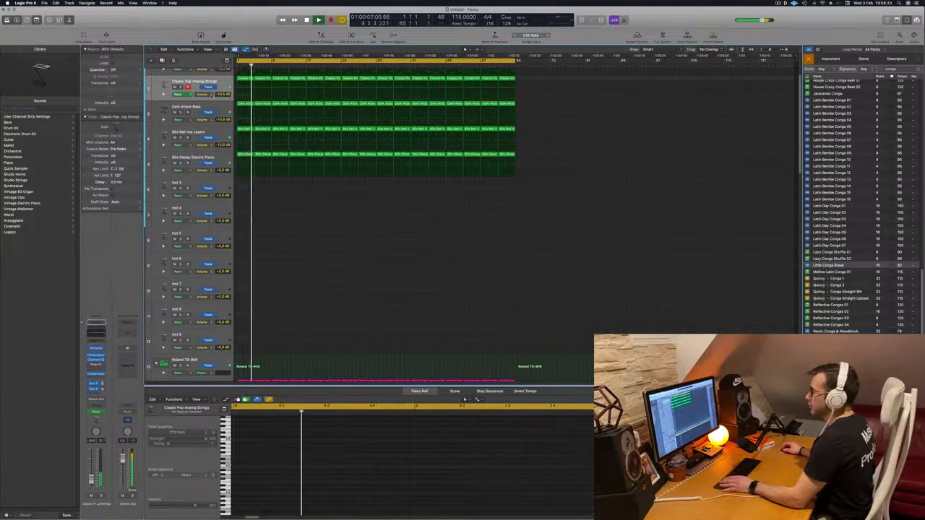
click(209, 95)
click(230, 172)
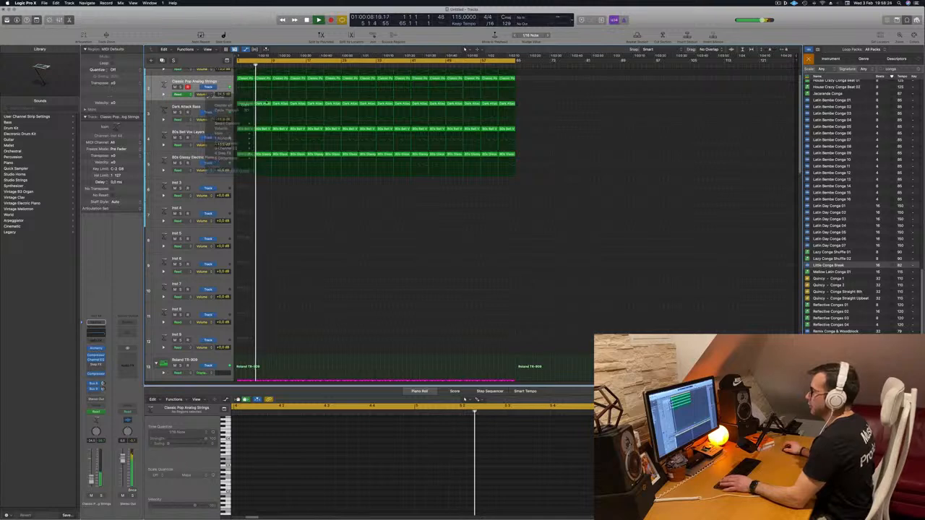
Add LP Cutoff automation points on the strings track and lower the curve at about bar 9
click(233, 84)
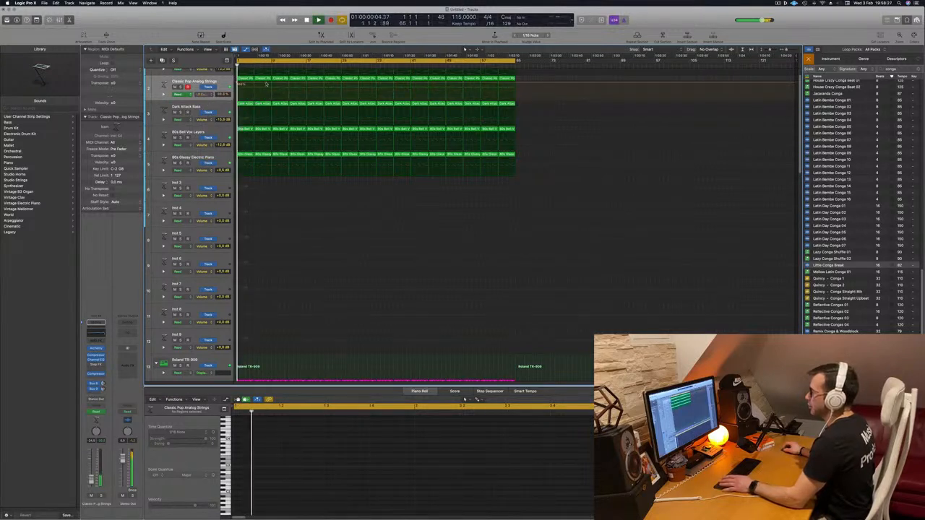
drag(272, 84, 272, 94)
scroll(283, 218, up, 2)
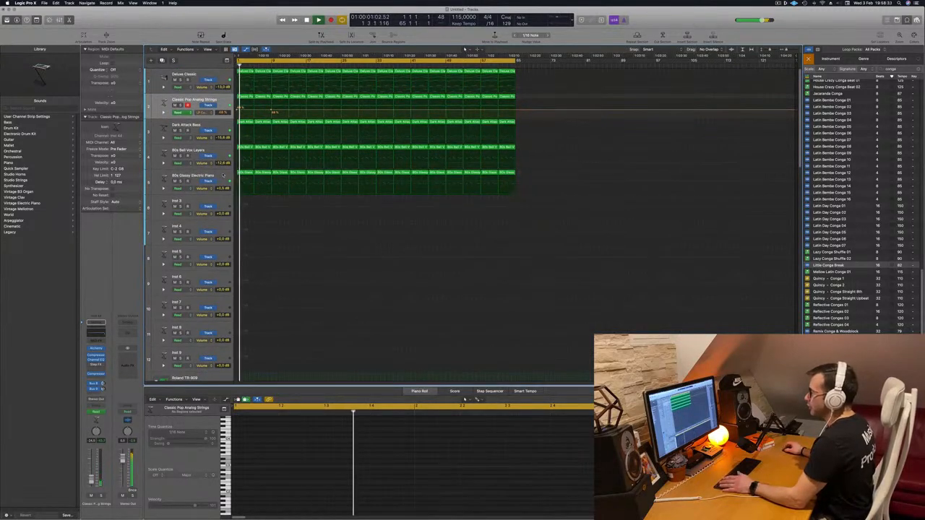
Delete the first three regions from both the 80s Bell Vox Layers and 80s Glassy Electric Piano tracks
click(223, 175)
key(space)
key(space)
click(247, 147)
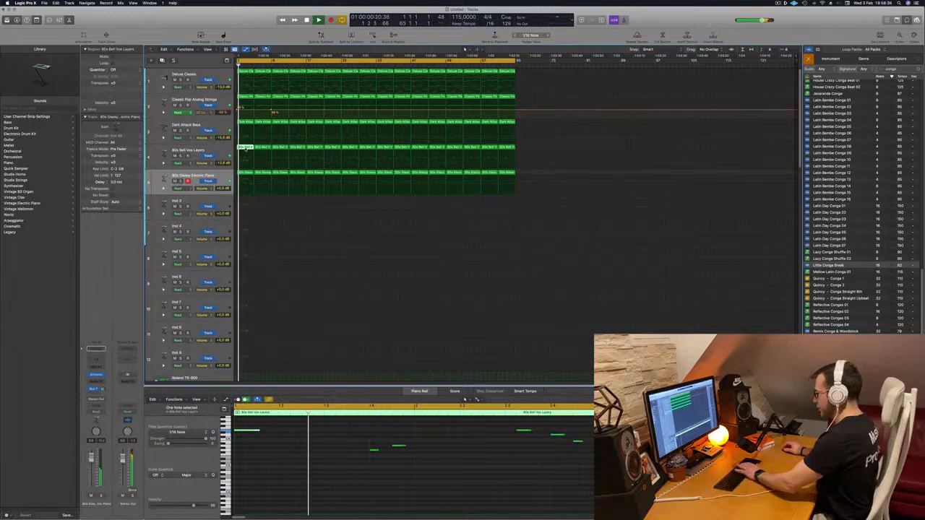
key(Delete)
click(245, 172)
key(Delete)
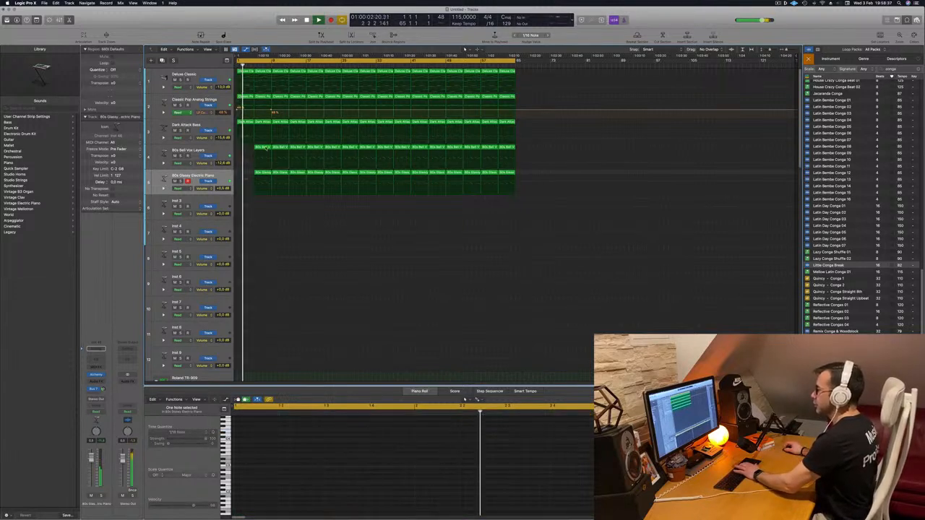
click(262, 172)
key(Delete)
click(280, 154)
key(Delete)
click(280, 177)
key(Delete)
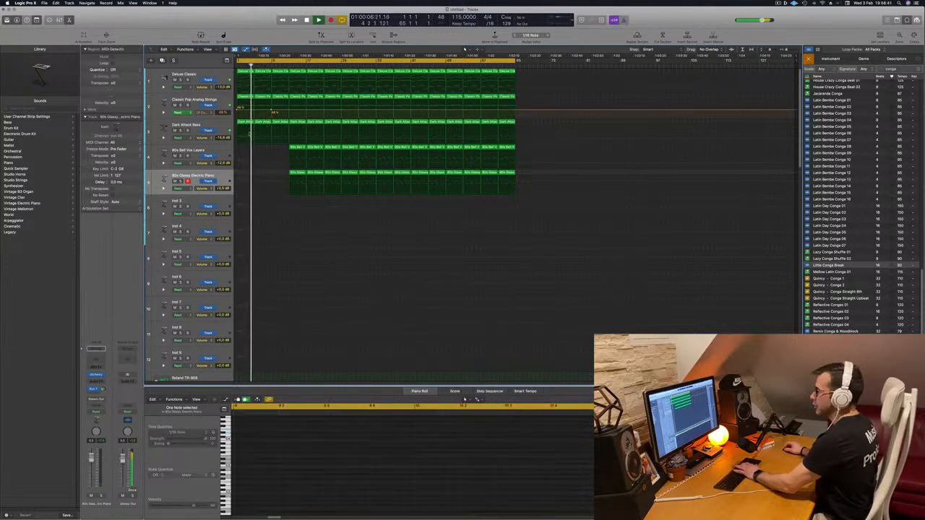
Delete the first two Dark Attack Bass regions and restart playback
click(246, 123)
key(Delete)
click(262, 123)
key(Delete)
key(space)
key(space)
Reduce the track height and move the project end marker to just after the last regions
scroll(260, 143, down, 1)
scroll(264, 147, down, 3)
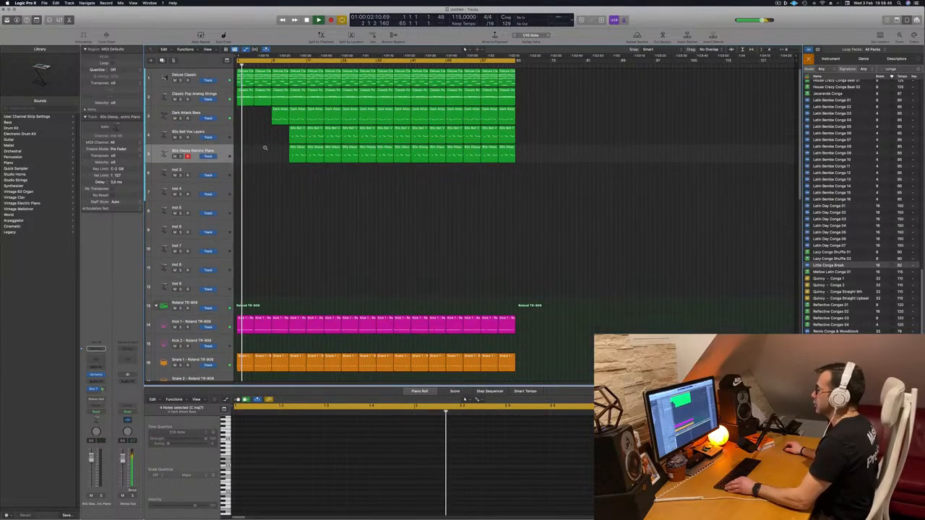
drag(795, 57, 522, 83)
scroll(278, 154, down, 5)
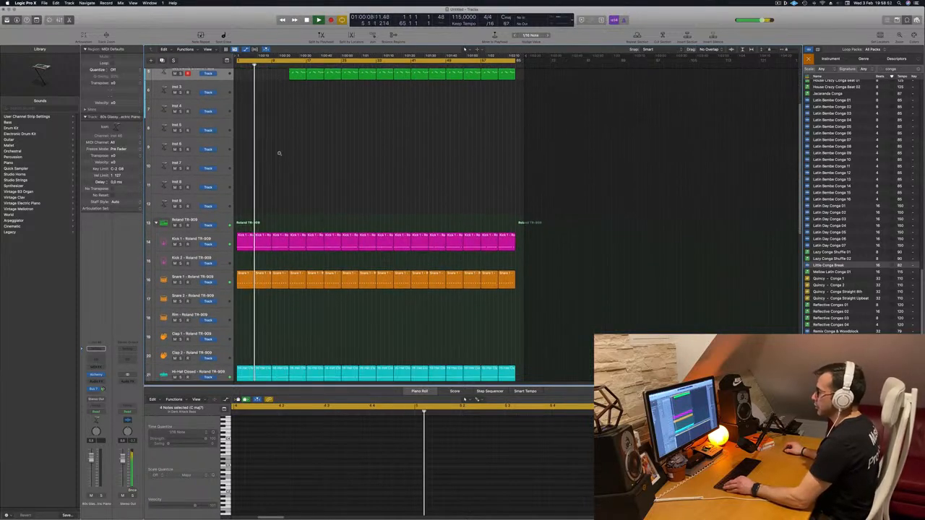
Audition the Snare 1 track in solo from the start of the song and return to the full mix
scroll(279, 153, down, 6)
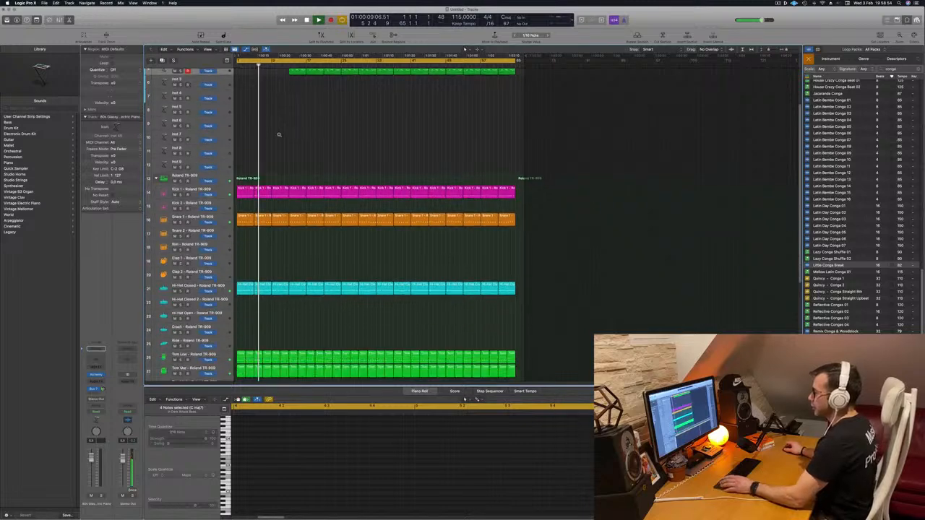
scroll(279, 134, down, 3)
click(182, 198)
key(Return)
click(180, 194)
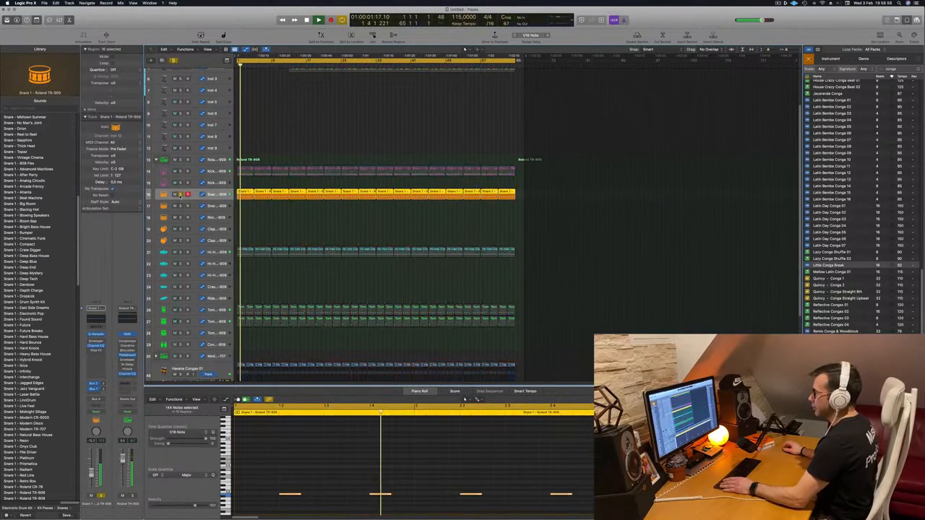
click(180, 194)
key(Return)
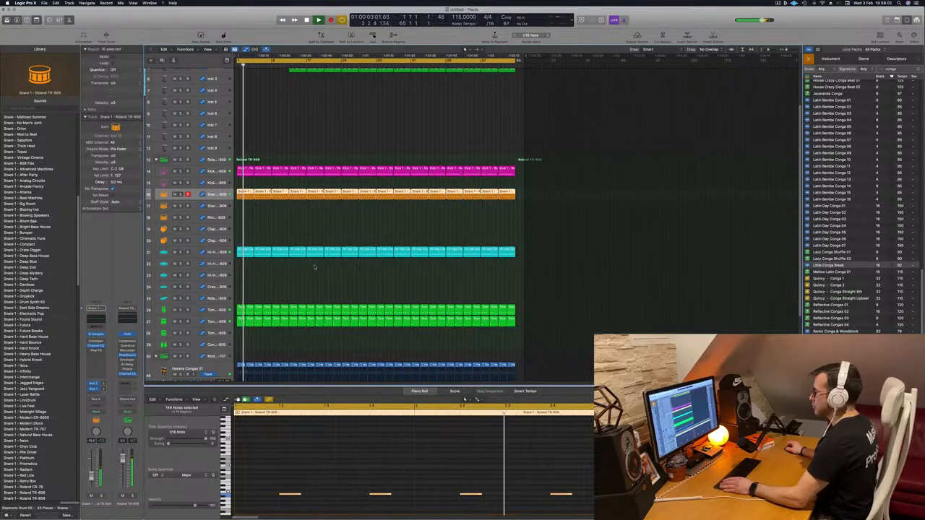
Audition the Hi-Hat Closed track in solo and play the full arrangement again
scroll(376, 217, up, 1)
scroll(357, 177, up, 5)
scroll(336, 155, up, 4)
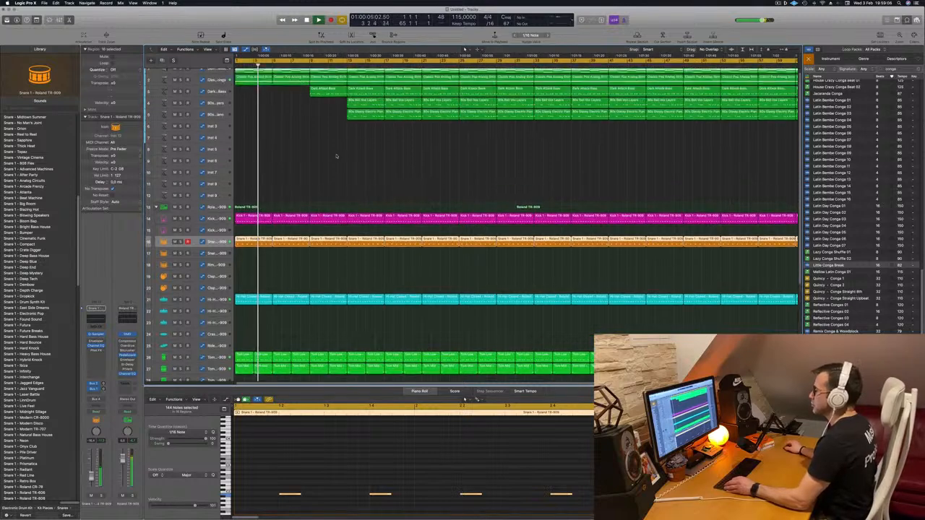
scroll(318, 151, down, 3)
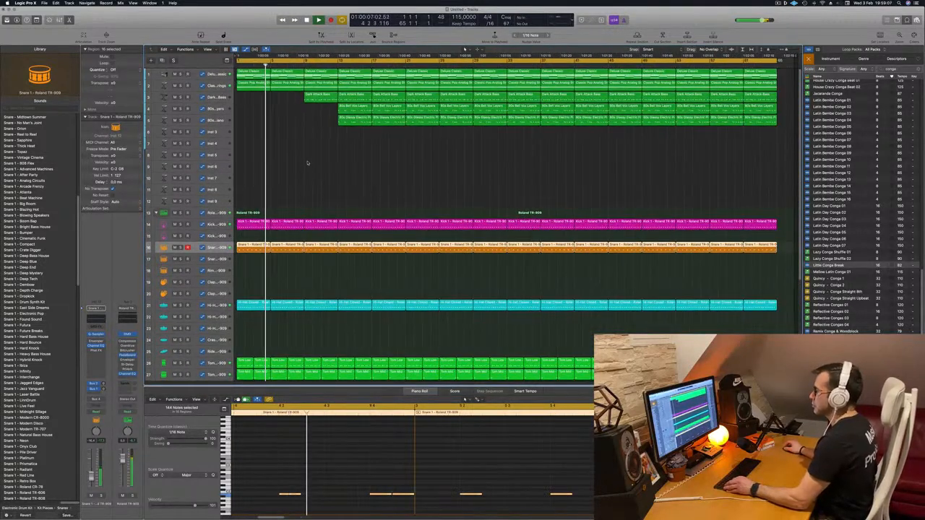
click(182, 305)
click(182, 304)
click(165, 306)
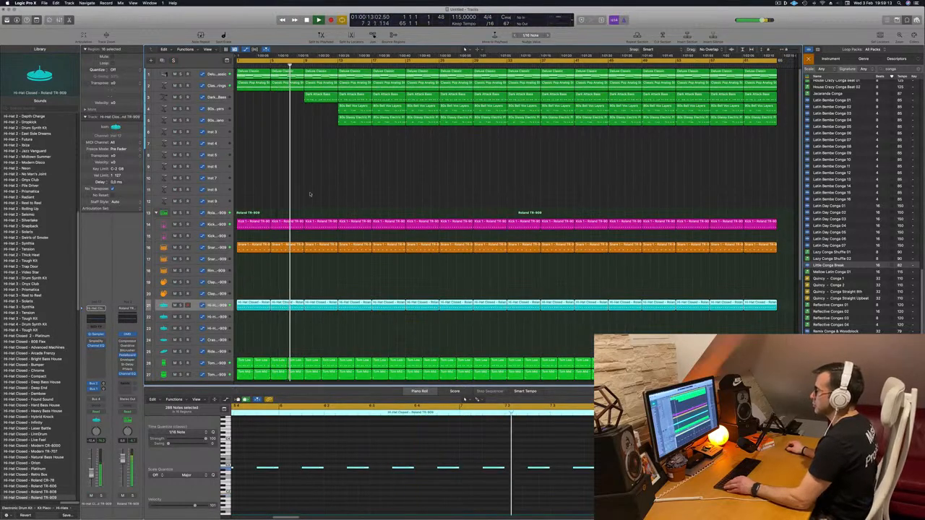
key(space)
key(space)
Enlarge the Classic Pop Analog Strings track and shape its cutoff automation into rising ramps peaking at bars 5 and 9, dropping after each
click(215, 85)
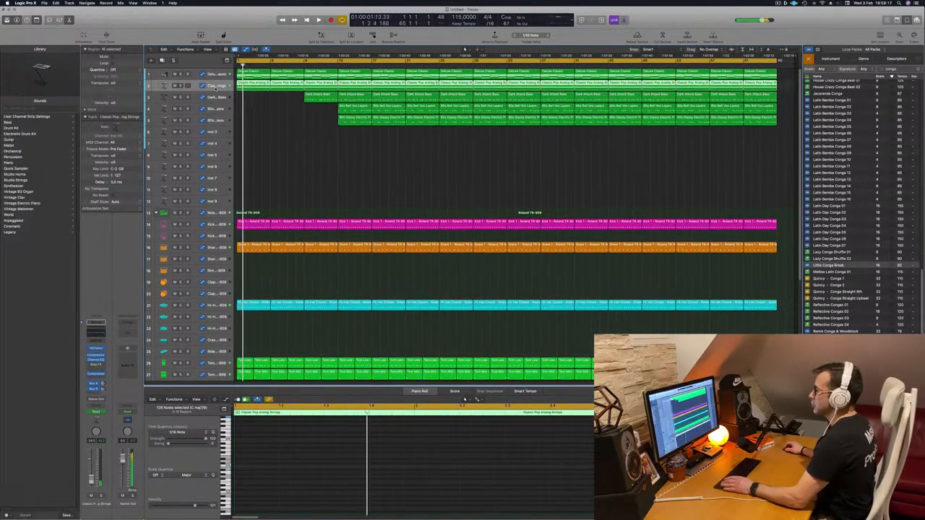
drag(215, 90, 215, 136)
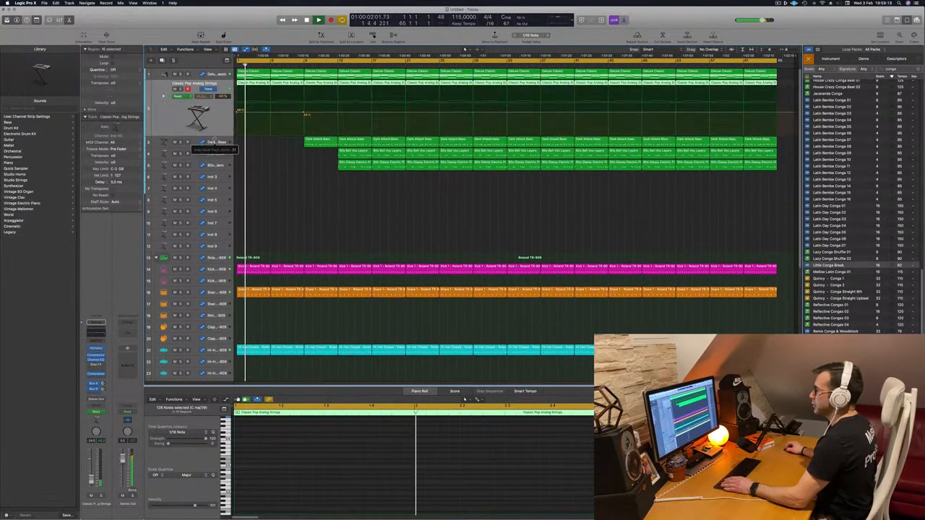
key(Return)
click(271, 113)
drag(271, 113, 271, 103)
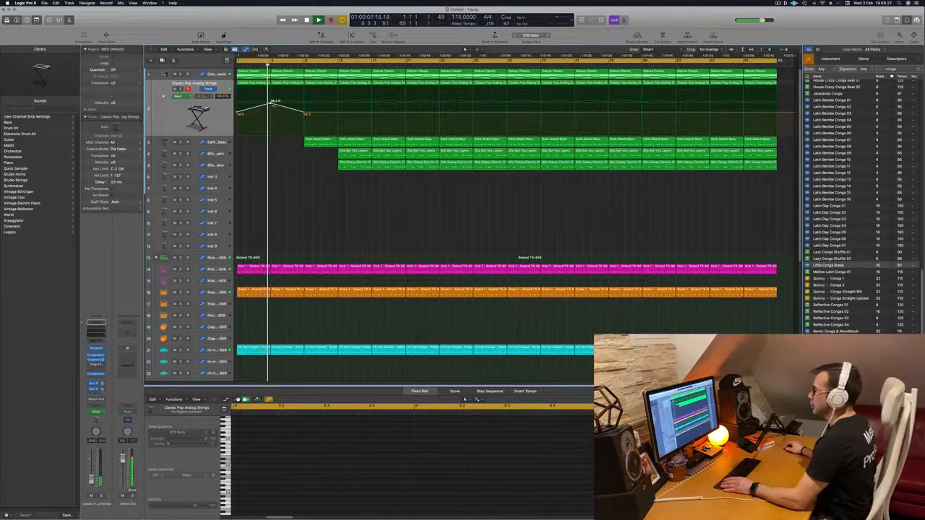
drag(273, 104, 306, 118)
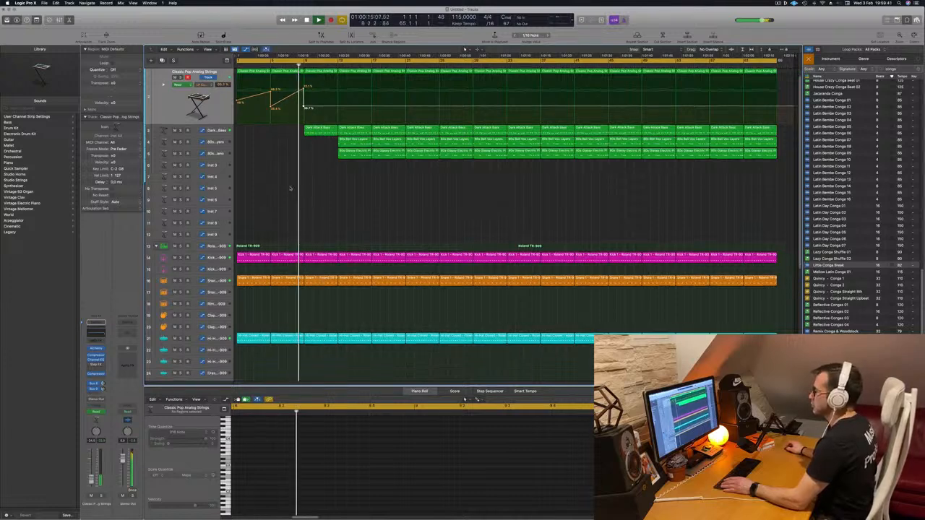
Try the arrangement without the third Deluxe Classic region and replay from bar 9
click(323, 74)
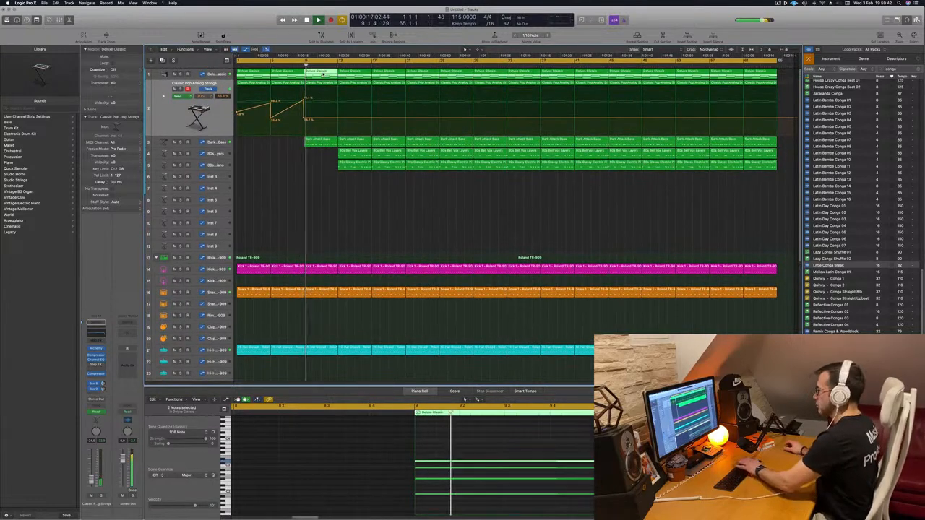
key(Delete)
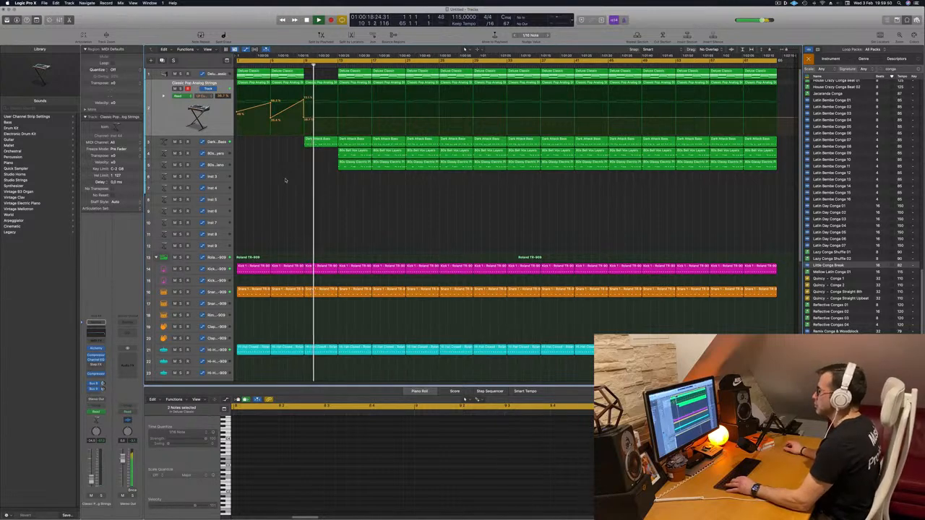
click(305, 70)
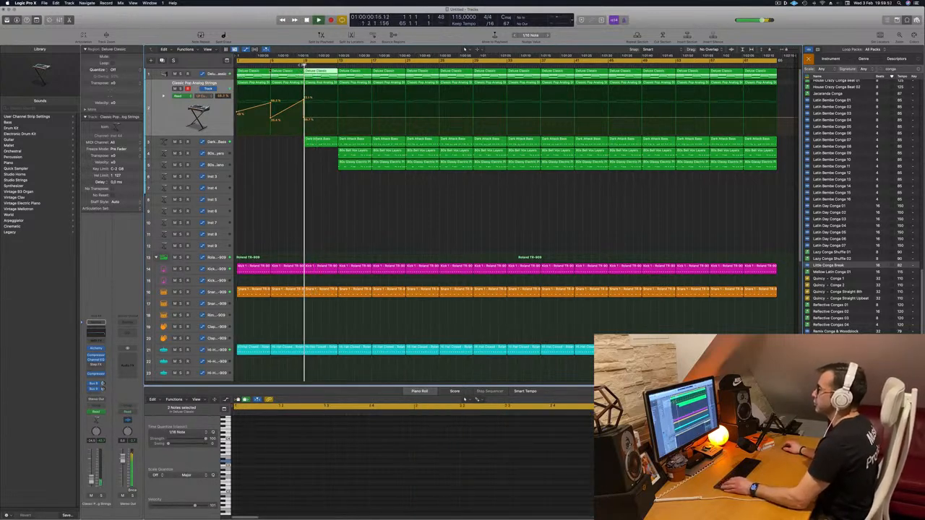
Add a Bus 7 send to the Deluxe Classic track and replay from about bar 8
click(220, 73)
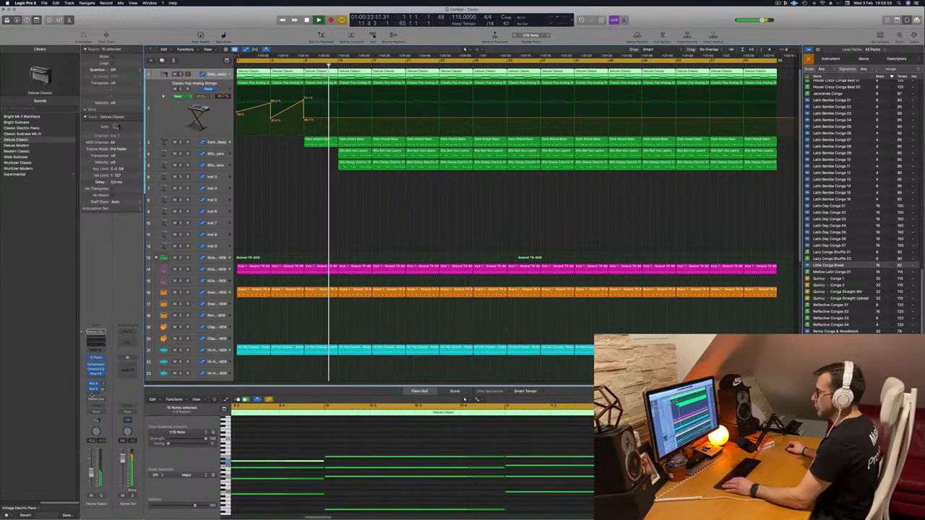
click(92, 394)
mouse_move(94, 401)
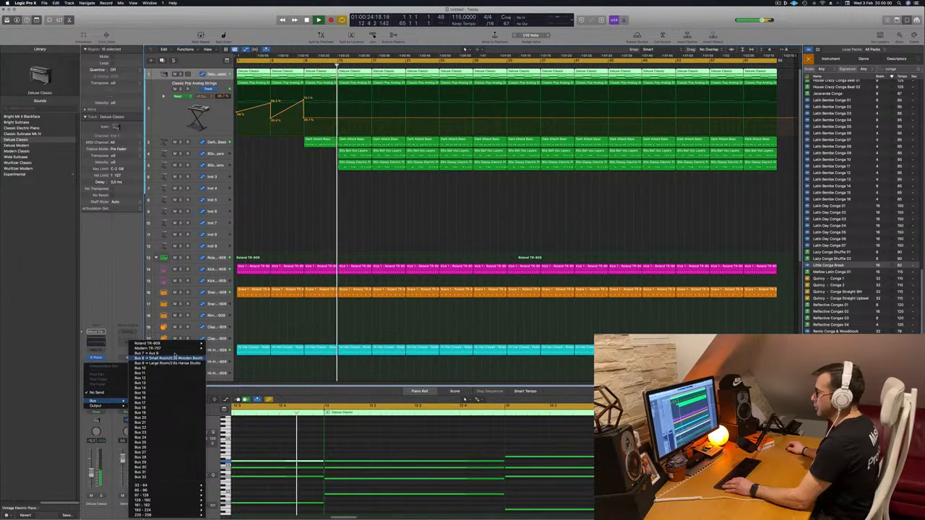
click(167, 364)
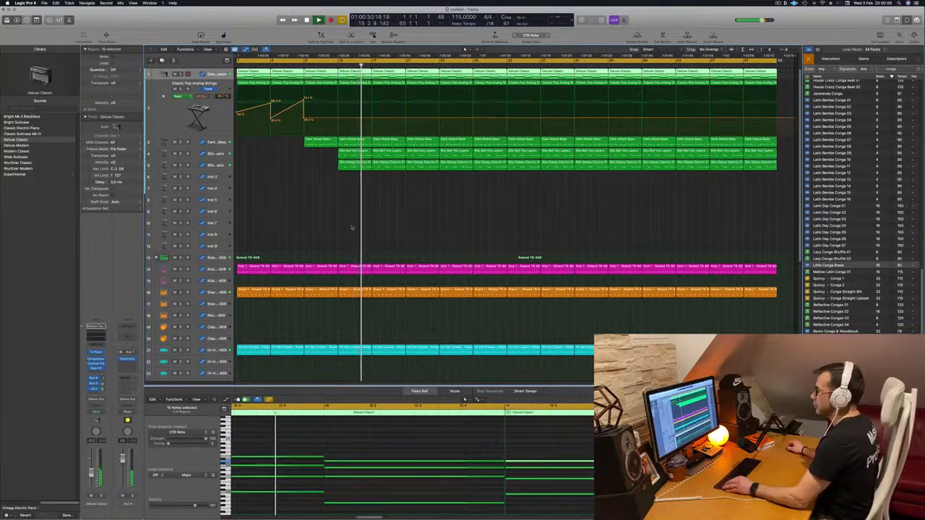
click(295, 65)
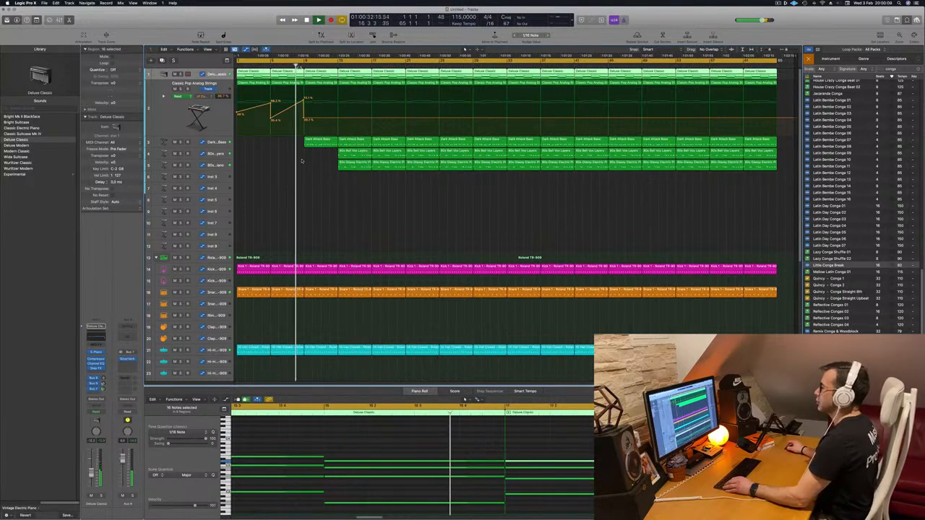
Delete the bar 13 regions from both 80s tracks and raise the strings' cutoff automation to a peak at bar 13
drag(336, 189, 351, 156)
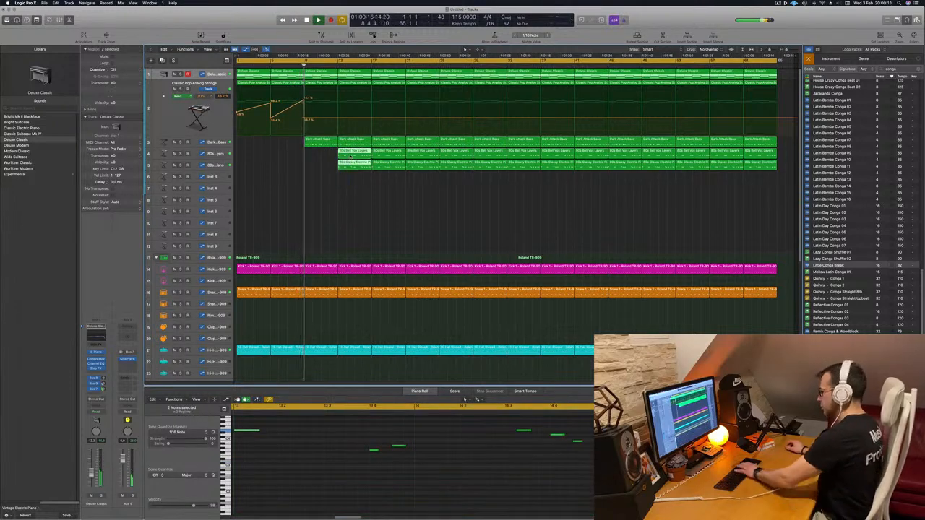
key(Delete)
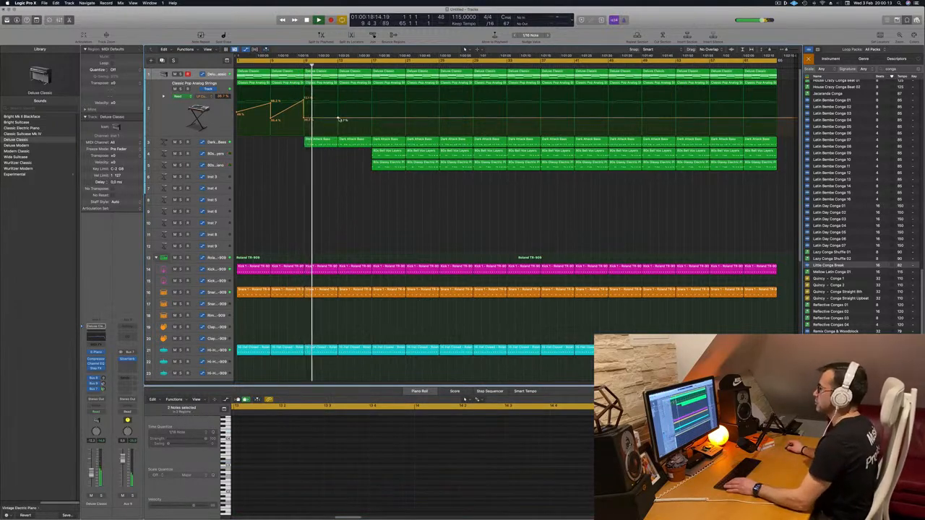
drag(338, 120, 337, 97)
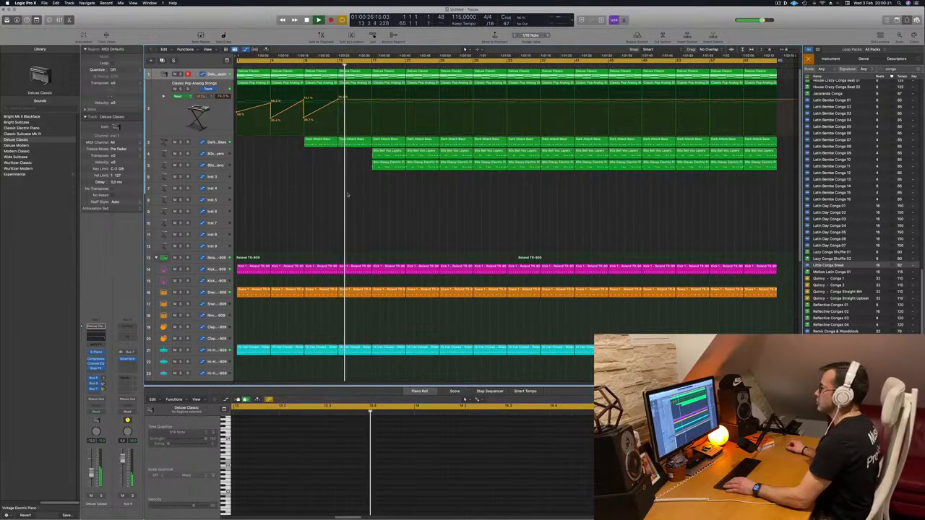
key(space)
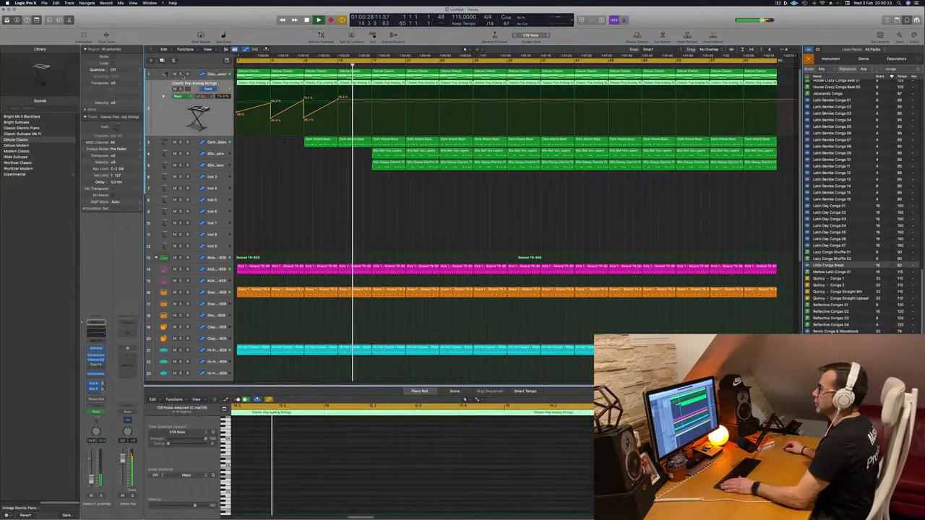
Add a duplicate of the Deluxe Classic track directly below it and restart playback from the beginning
click(170, 110)
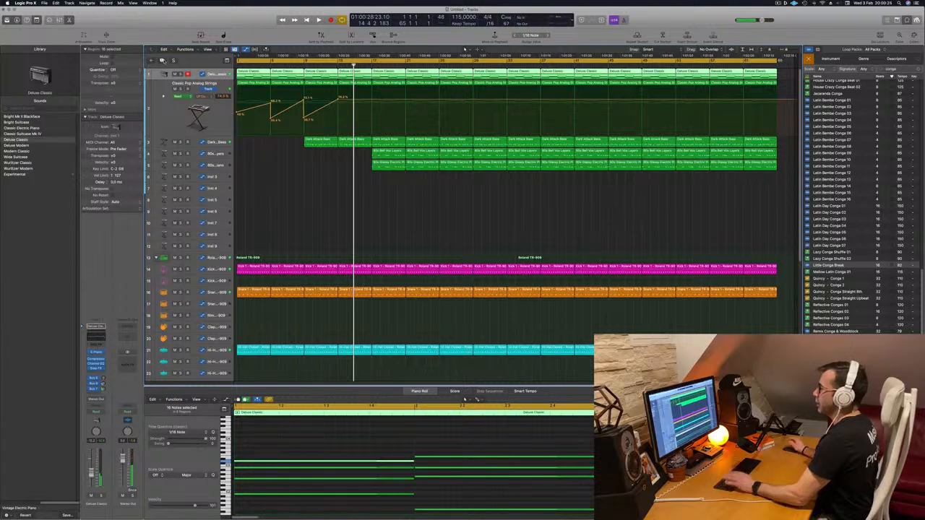
key(super+d)
key(Return)
key(space)
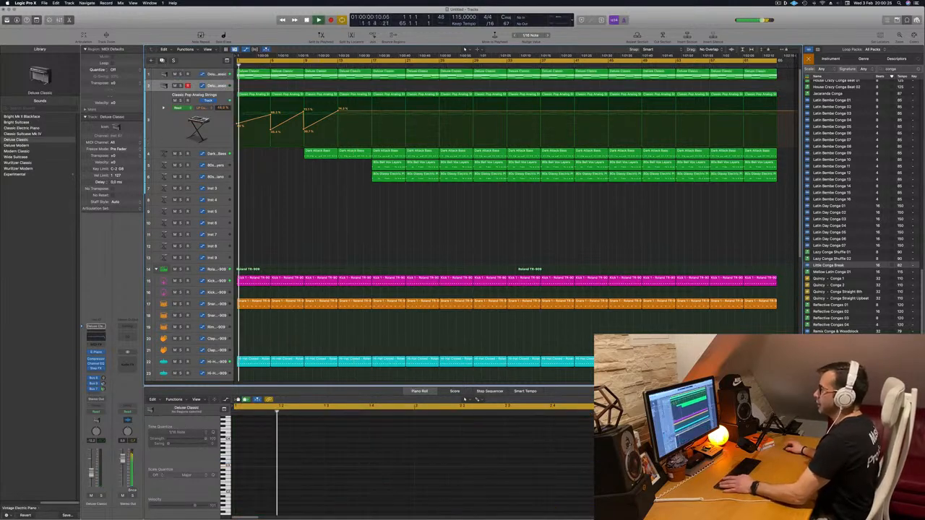
Copy the first Deluxe Classic region to bar 1 of the duplicate track and briefly audition the original track in solo
key(super+c)
key(super+v)
key(Return)
key(Up)
key(space)
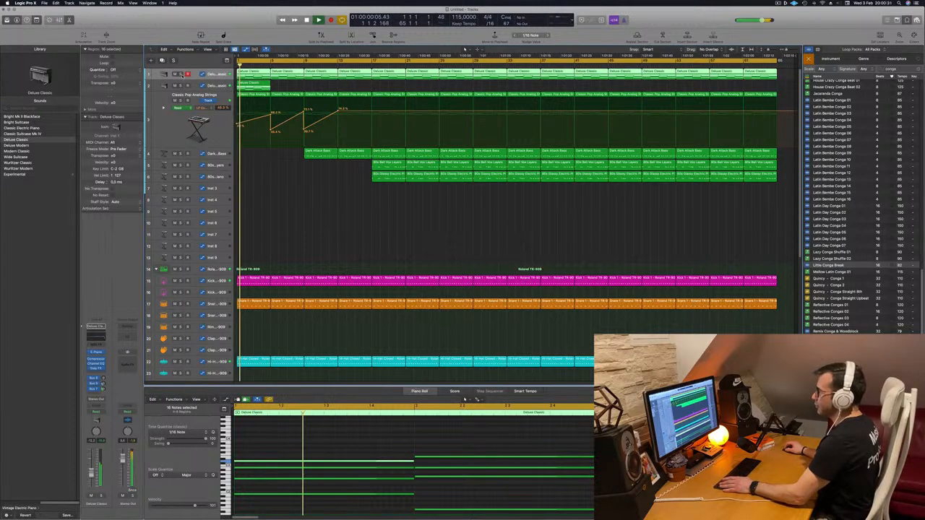
key(s)
key(s)
key(Return)
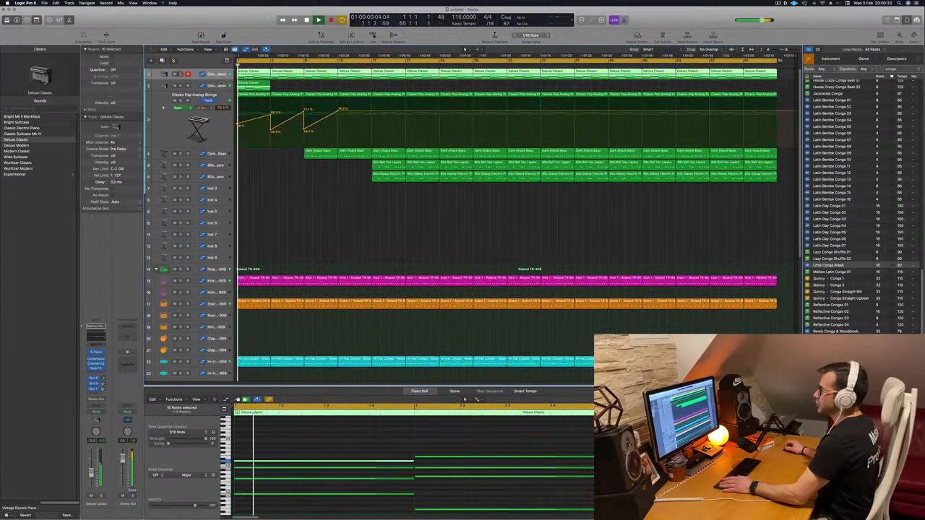
Fill the duplicate Deluxe Classic track with copies of its region through to the end of the arrangement
key(Down)
drag(255, 87, 642, 86)
shift+click(253, 84)
shift+click(260, 84)
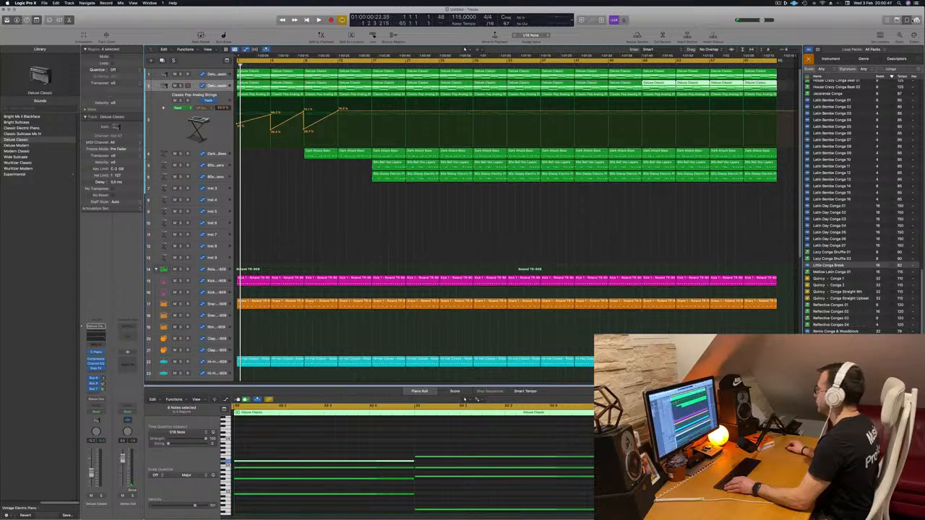
Hide the loop and media browsers to widen the arrangement area, and clear the region selection
key(f)
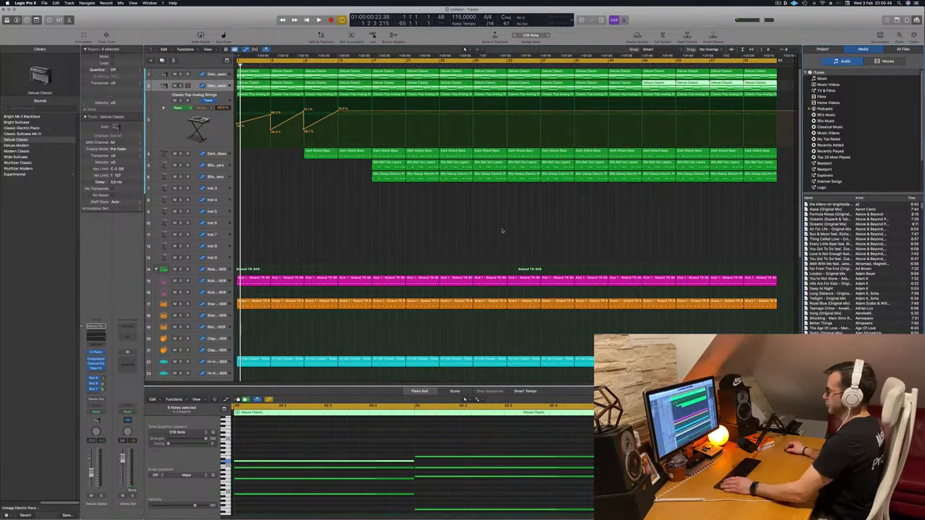
click(473, 219)
key(space)
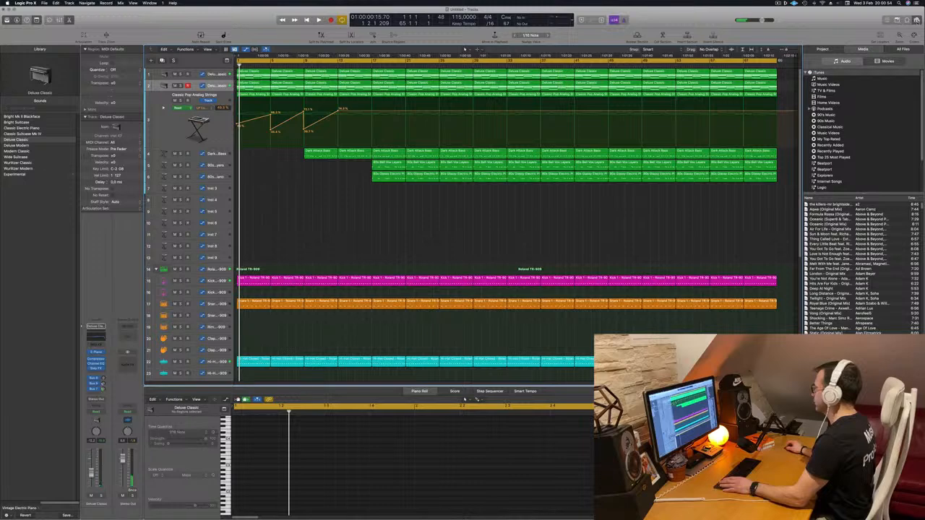
key(f)
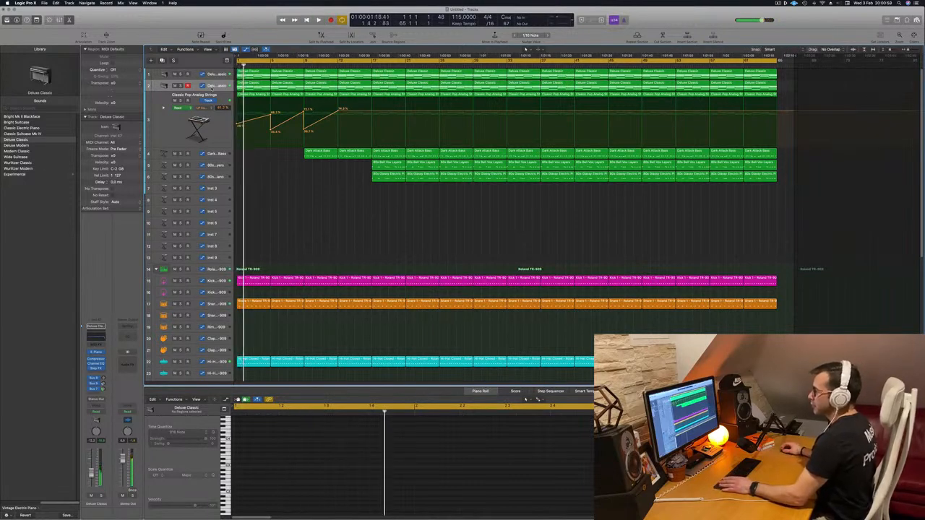
Replace the duplicate Deluxe Classic track's instrument with Alchemy and load the Deeper Emotion preset from the Pads category
click(215, 84)
click(101, 328)
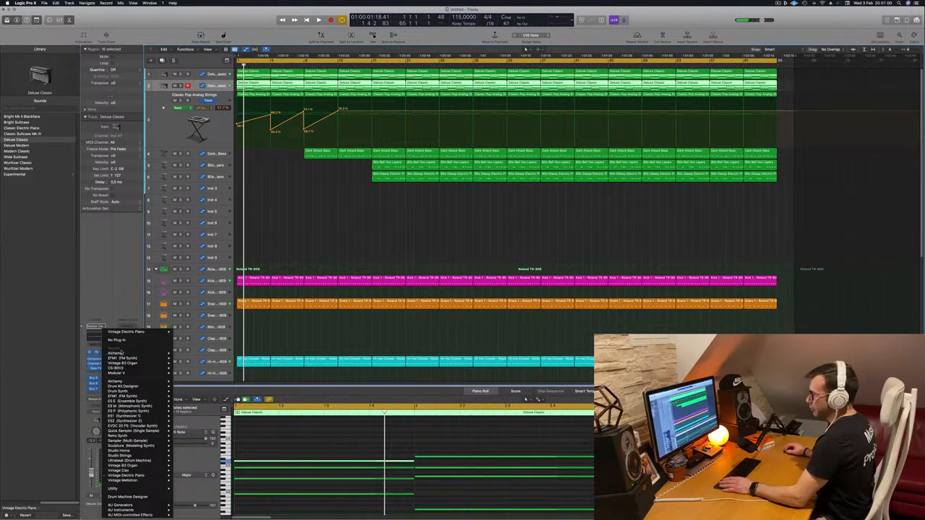
click(185, 354)
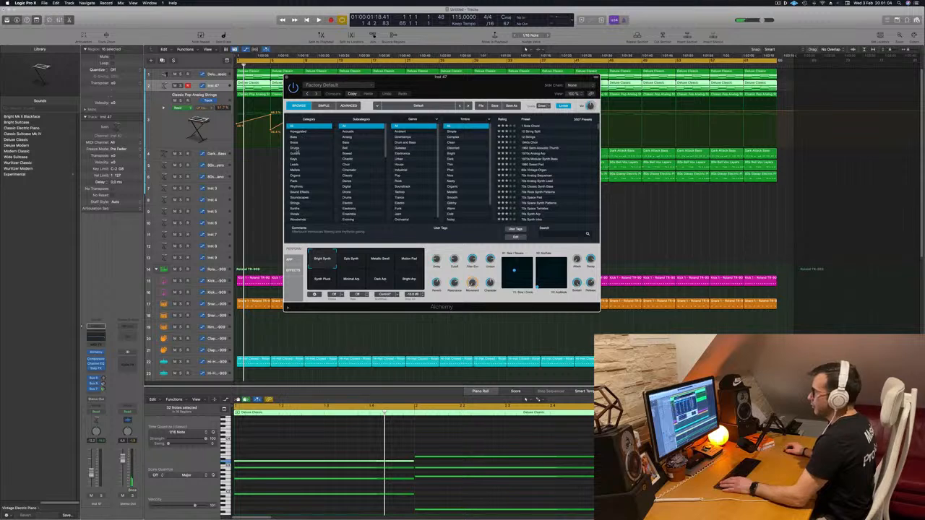
click(297, 181)
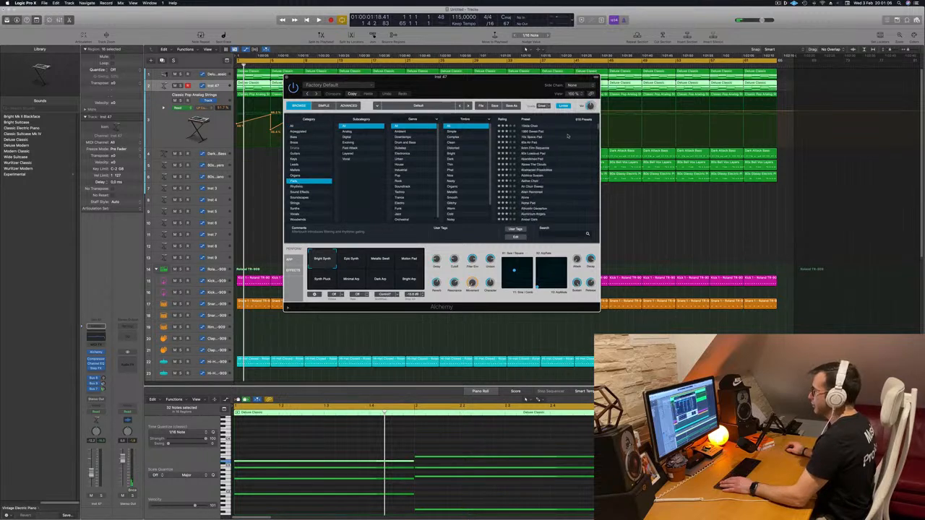
scroll(538, 133, up, 2)
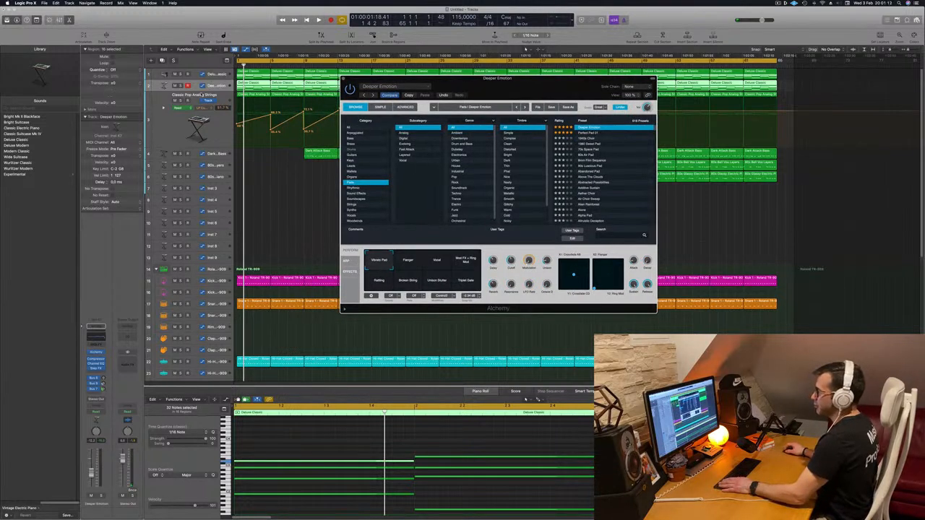
Switch the Alchemy pad to the Vocal performance snapshot, auditioning the Deeper Emotion track briefly in solo and with the full mix
key(space)
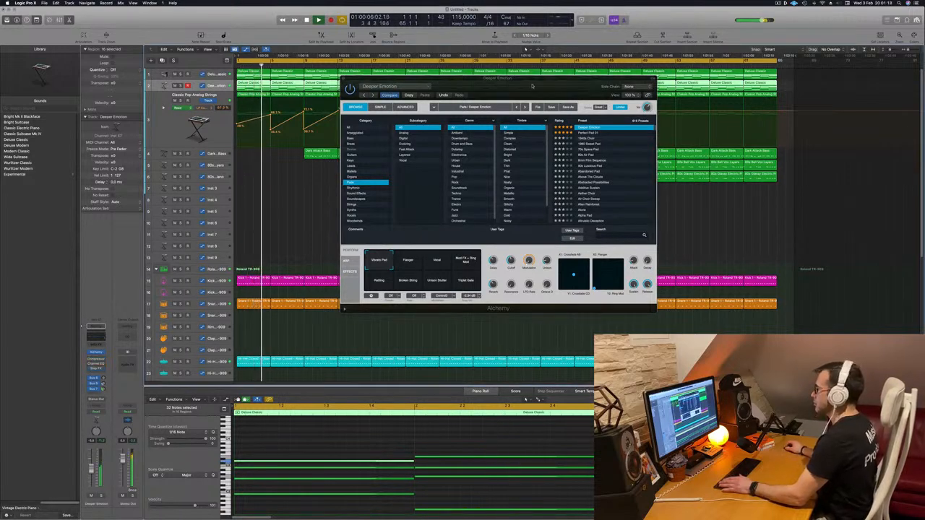
drag(535, 82, 479, 108)
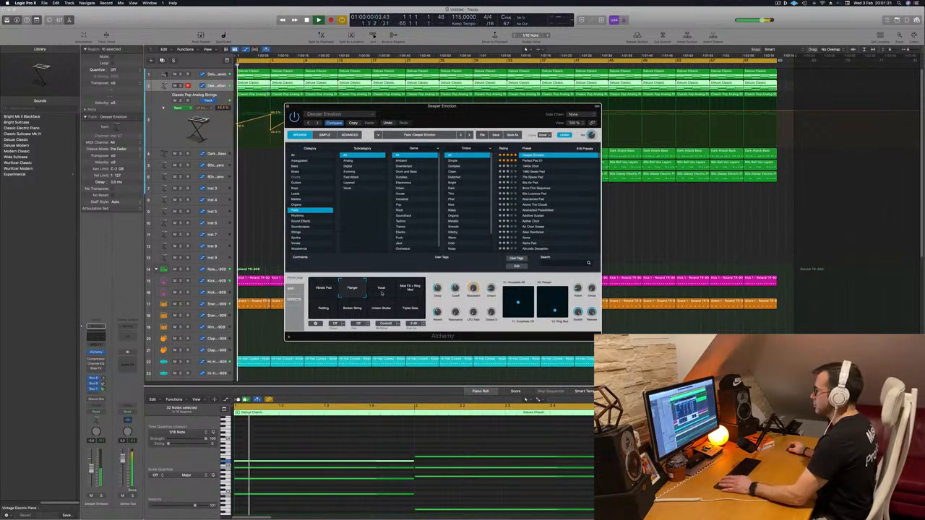
click(382, 293)
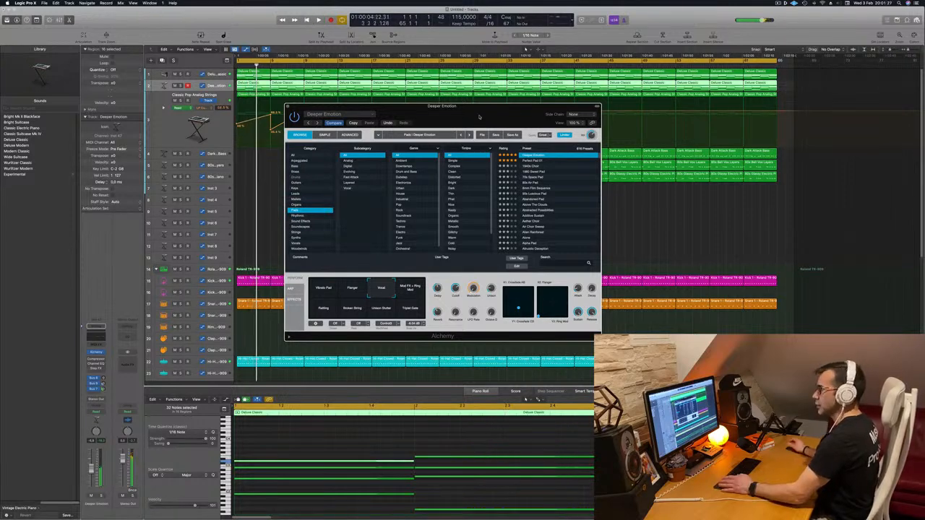
mouse_move(470, 112)
mouse_down()
mouse_move(480, 121)
mouse_move(420, 131)
mouse_move(481, 111)
mouse_up()
key(space)
click(101, 497)
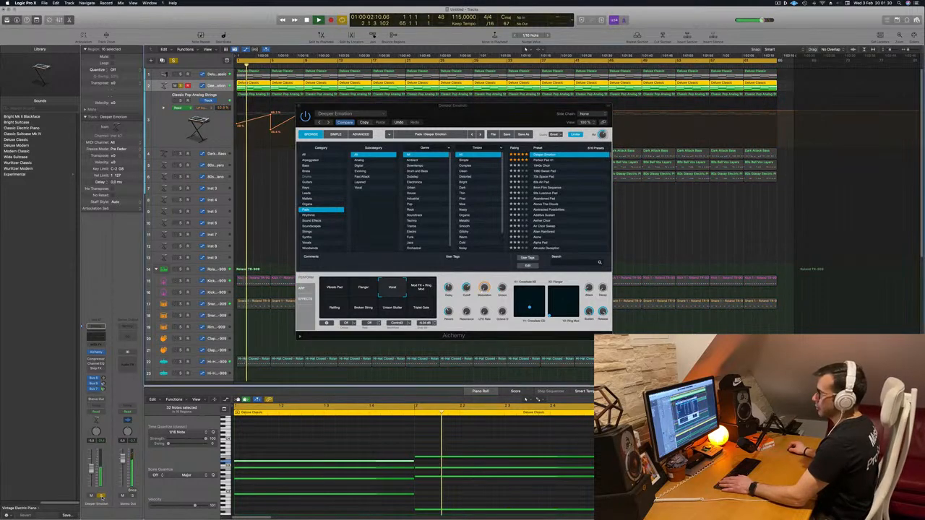
click(101, 497)
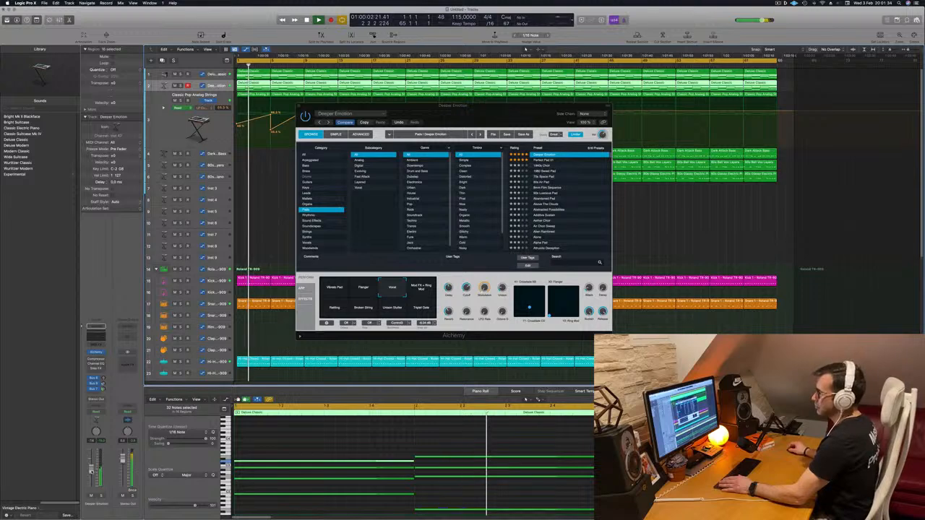
Audition the remaining Alchemy performance snapshots, from Mod FX + Ring Mod through Triplet Gate, and return to Vocal
click(416, 290)
click(334, 309)
click(363, 308)
click(394, 308)
click(414, 309)
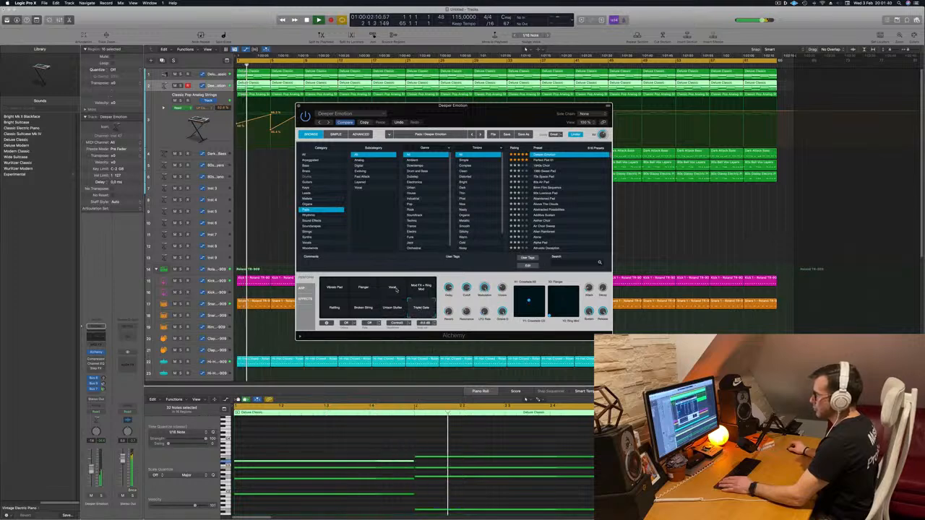
click(394, 289)
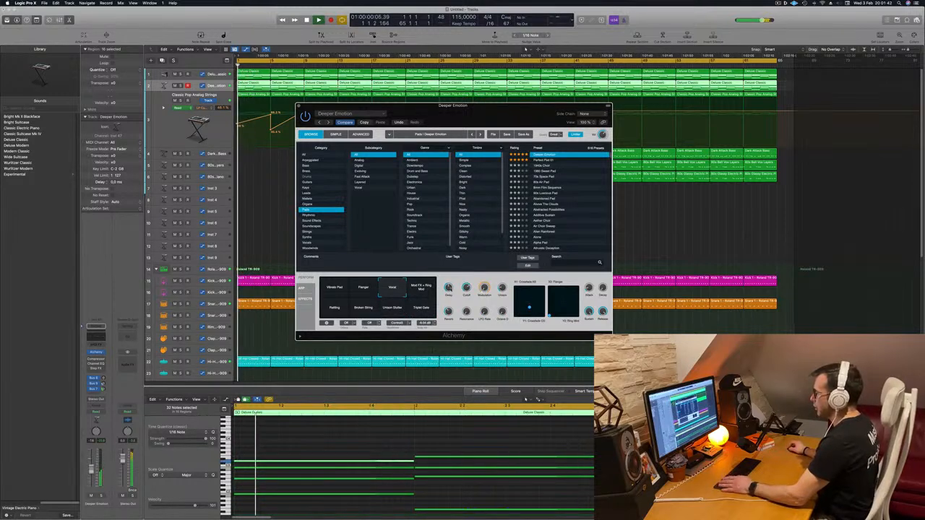
Delete the Deeper Emotion pad track's regions before bar 17 so the pad enters there, and close the Alchemy window
drag(492, 106, 662, 85)
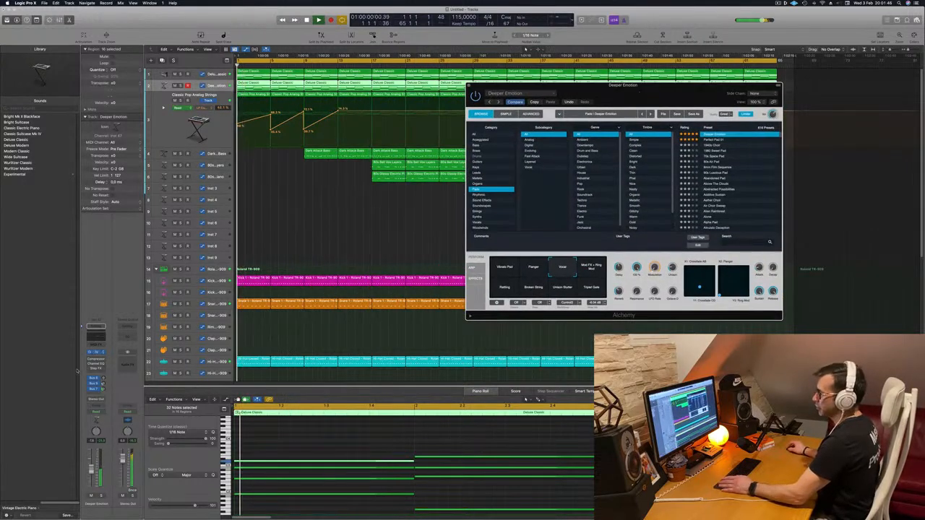
click(188, 385)
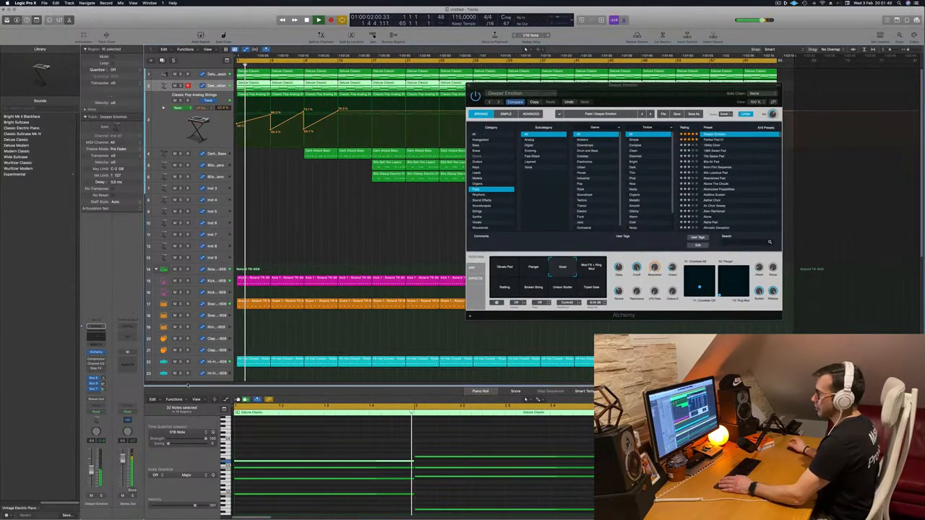
click(313, 239)
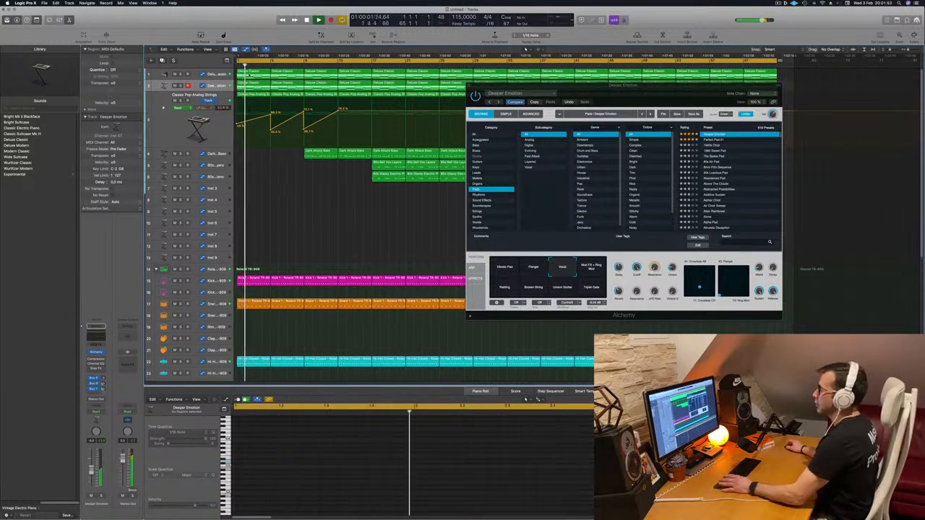
click(255, 86)
key(Delete)
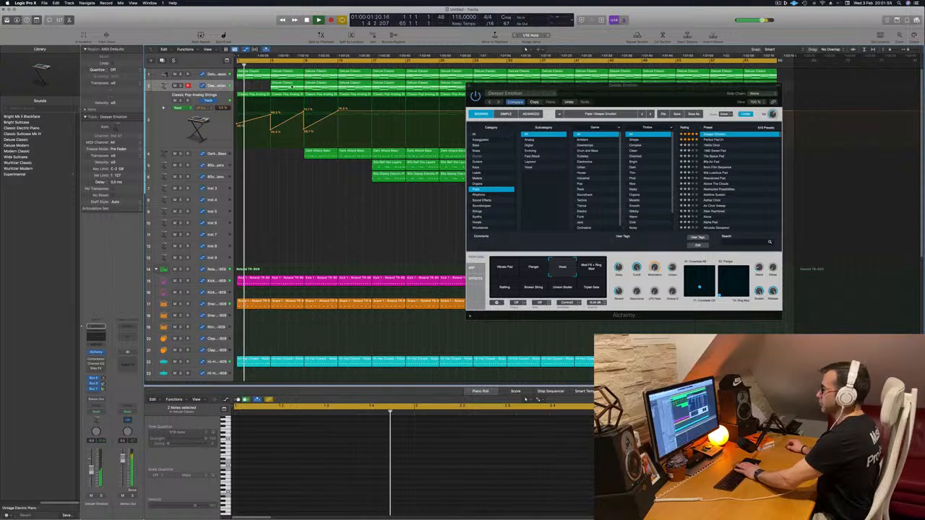
click(278, 88)
key(Delete)
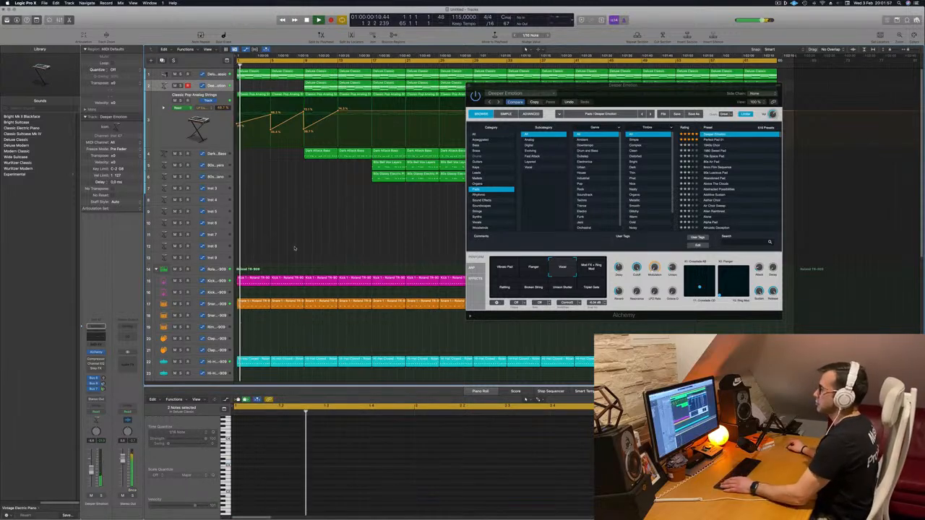
key(super+Right)
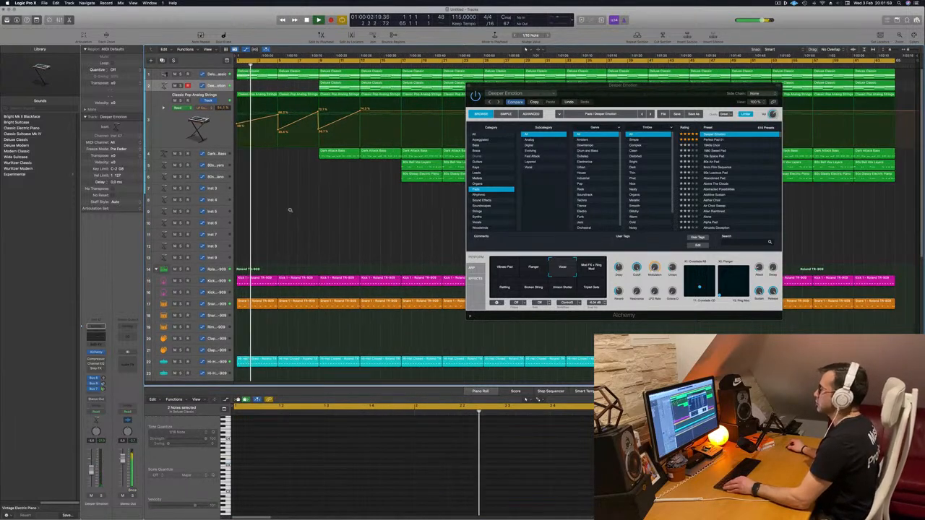
key(Delete)
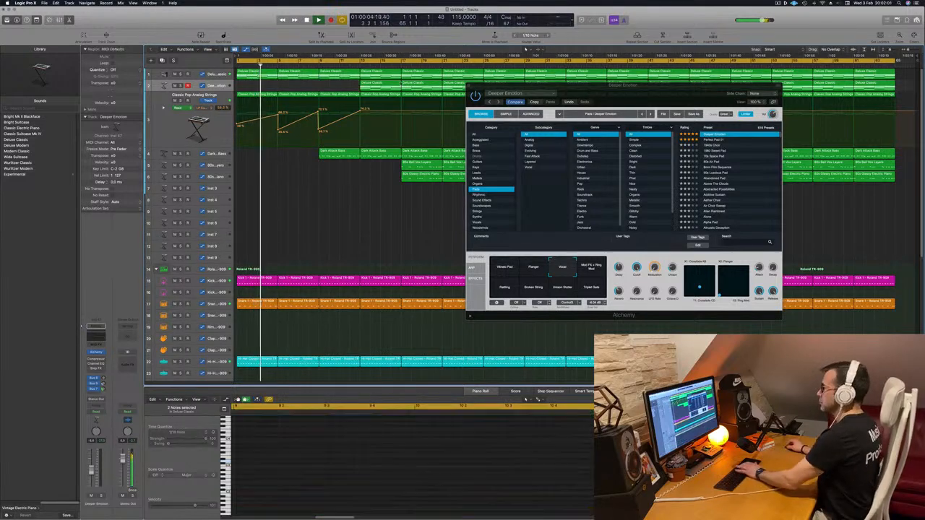
key(Delete)
click(469, 86)
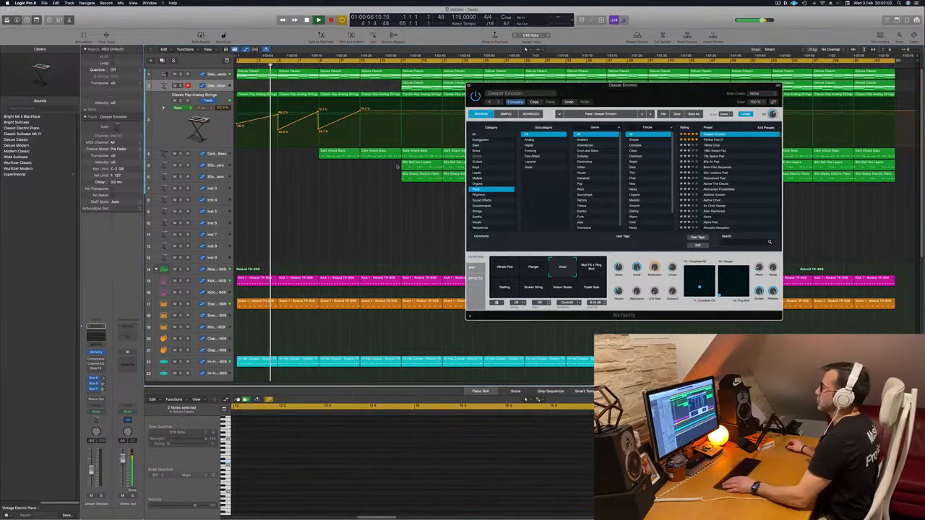
Delete the 80s Bell Vox Layers and 80s Glassy Electric Piano regions from bar 17 to bar 25
drag(388, 169, 483, 182)
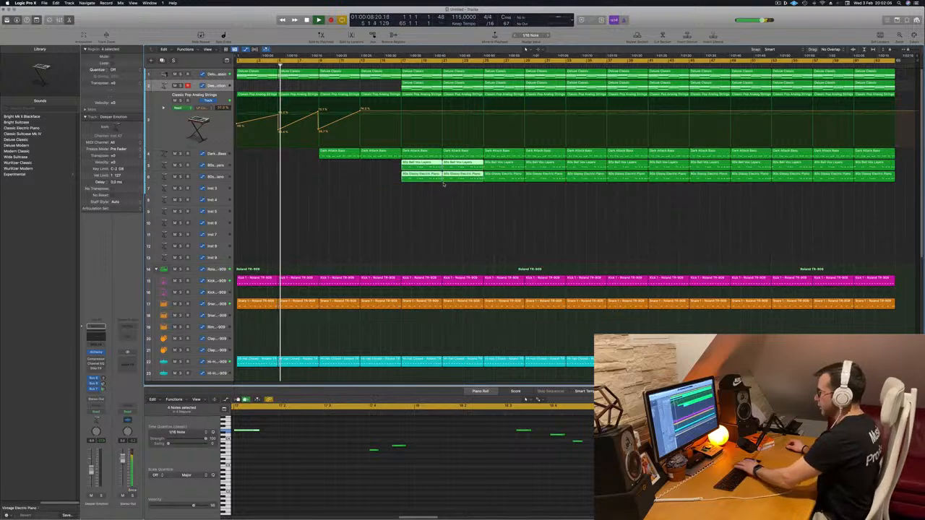
key(Delete)
scroll(302, 224, down, 2)
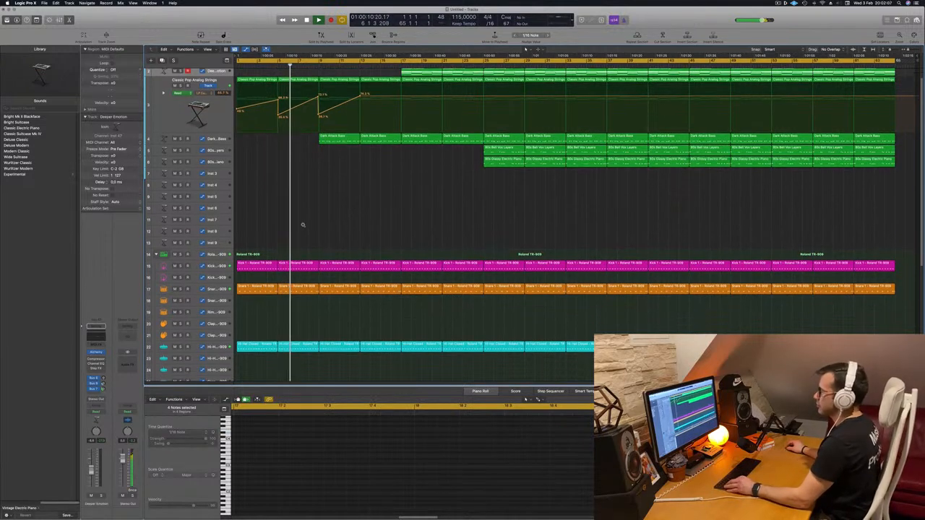
scroll(321, 211, down, 1)
scroll(325, 214, down, 4)
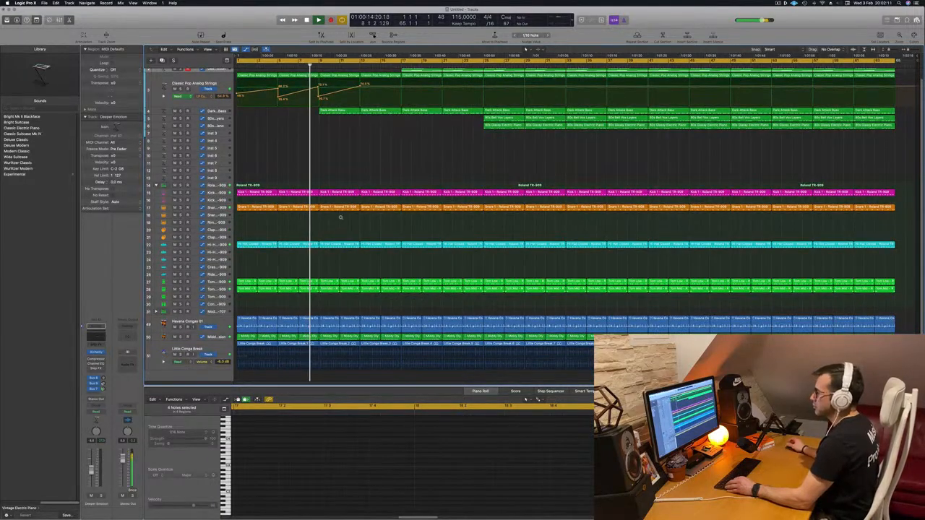
Raise the strings cutoff automation peak at bar 13 to 100% and add a sharp drop right after it, replaying that spot
scroll(345, 148, up, 2)
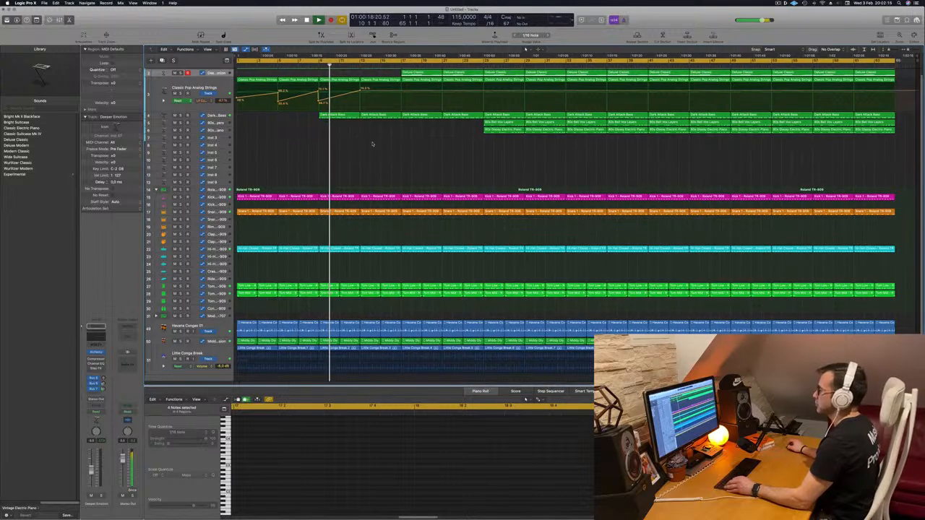
scroll(372, 145, up, 1)
scroll(372, 146, up, 1)
scroll(375, 168, down, 1)
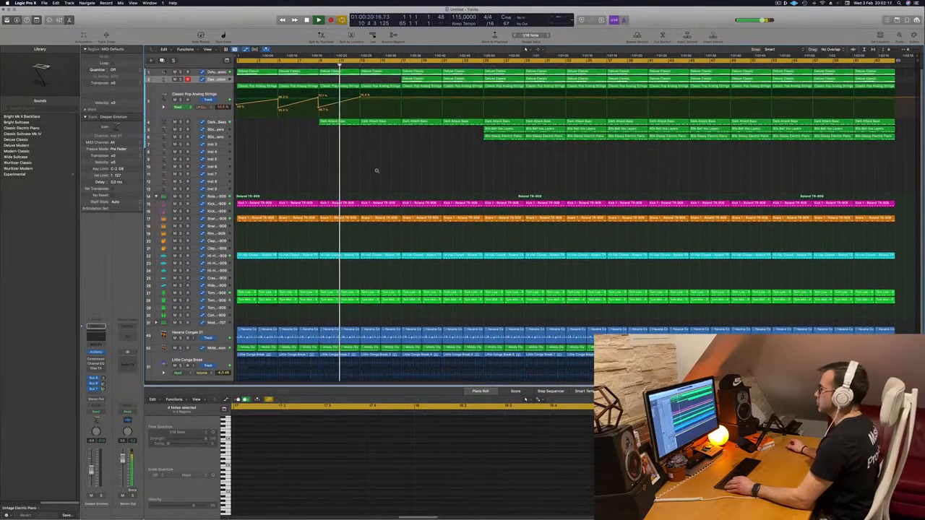
scroll(376, 170, up, 2)
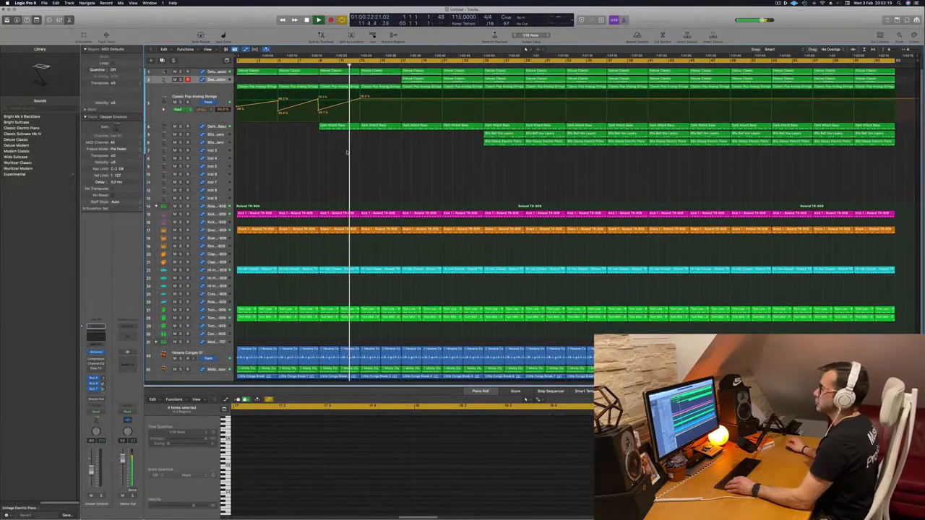
scroll(325, 154, down, 1)
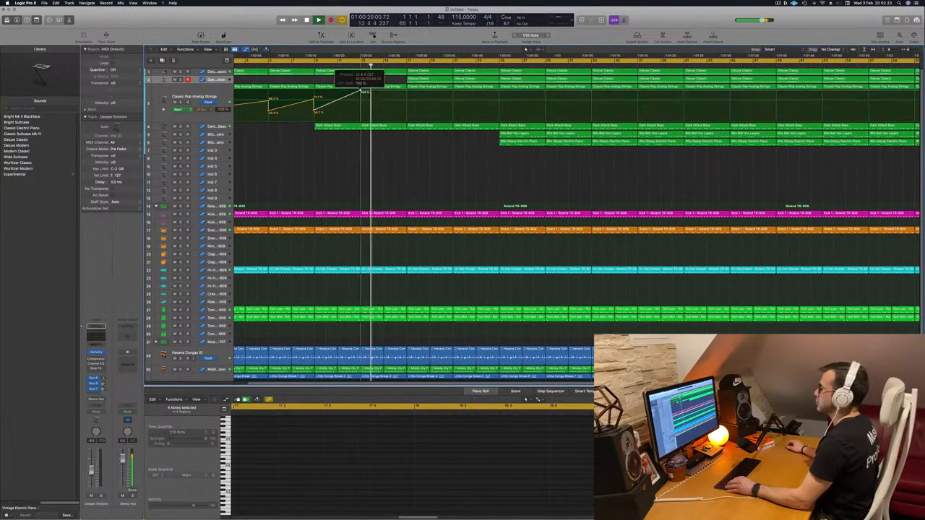
mouse_move(363, 92)
mouse_down()
mouse_move(363, 108)
mouse_move(360, 92)
mouse_up()
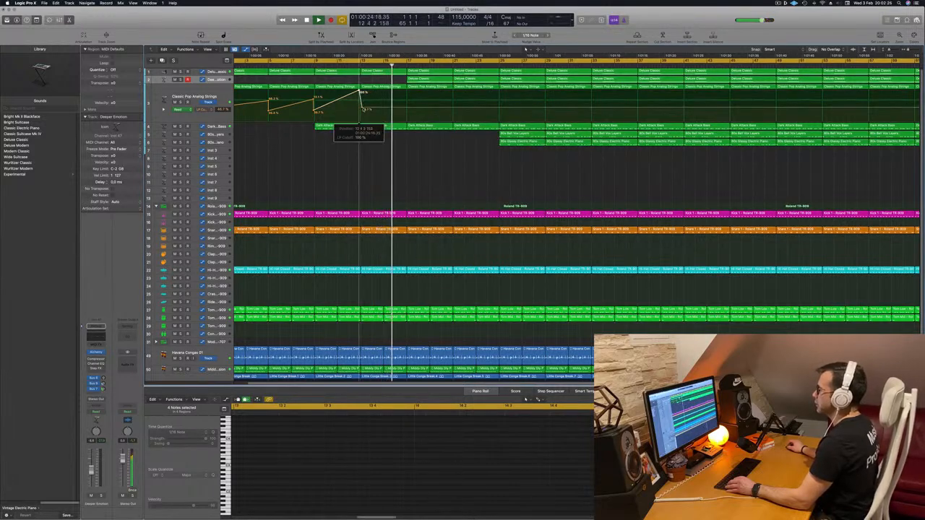
click(355, 65)
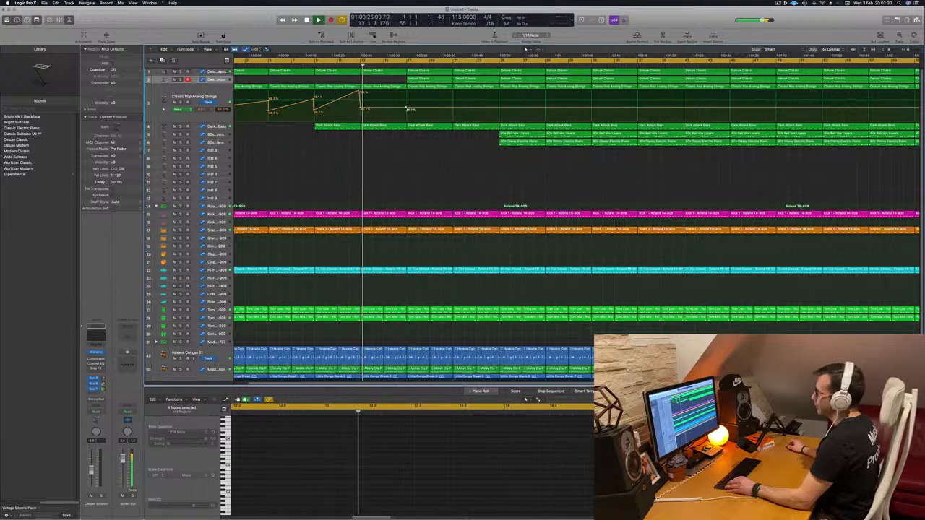
Add another strings cutoff ramp rising from bar 13 to bar 17, with a drop back down at its end
drag(407, 107, 408, 91)
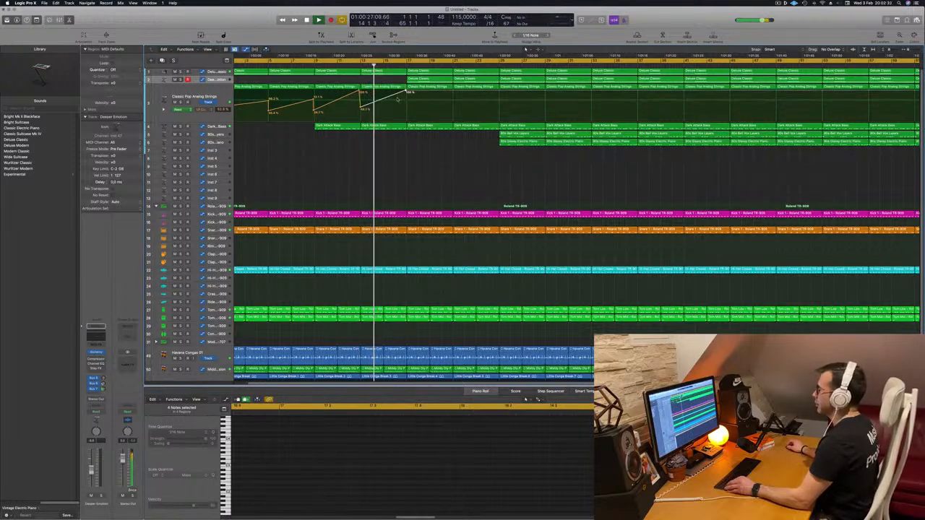
scroll(401, 96, left, 2)
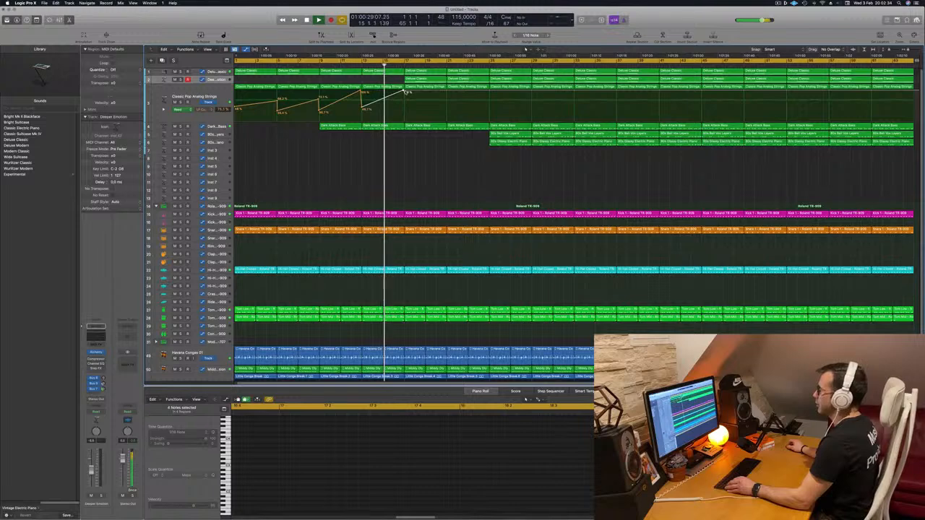
drag(407, 92, 405, 100)
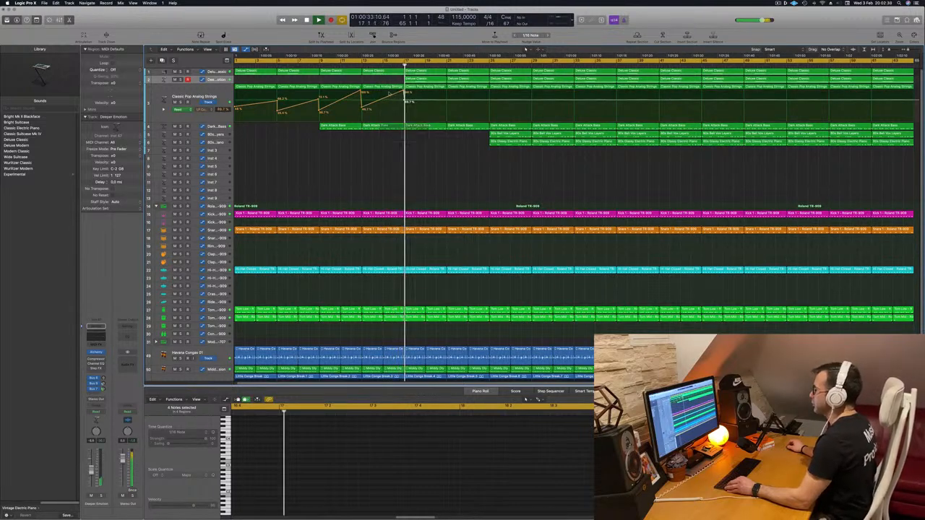
scroll(391, 95, left, 1)
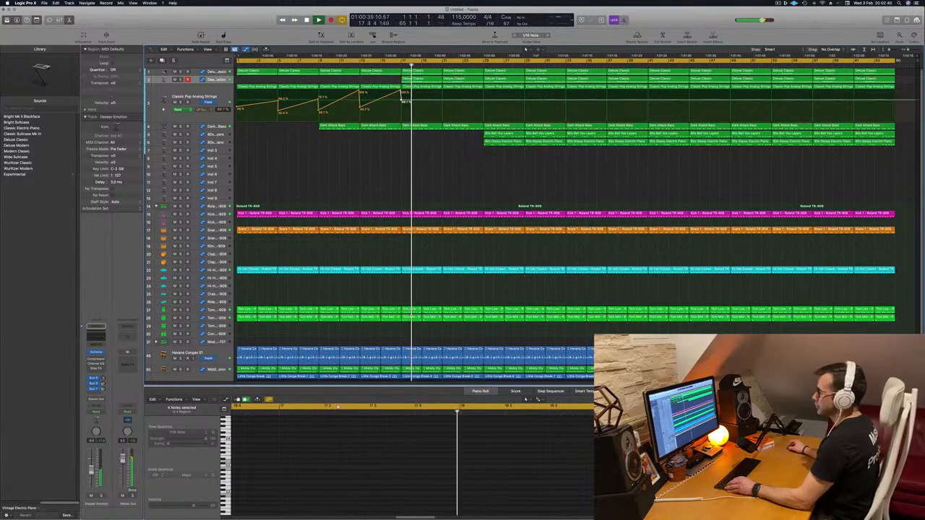
Copy the side-chained Compressor from the strings channel to the Deeper Emotion channel in the mixer and check its settings
key(x)
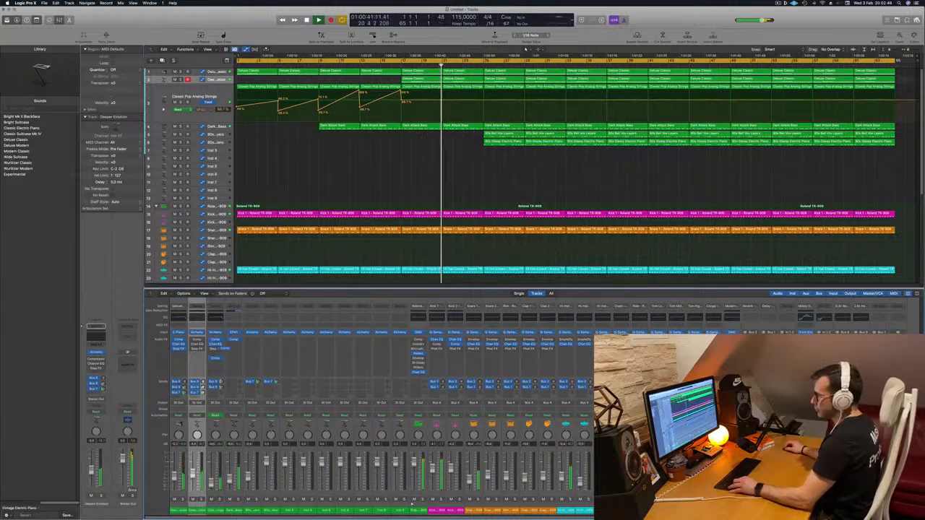
click(196, 358)
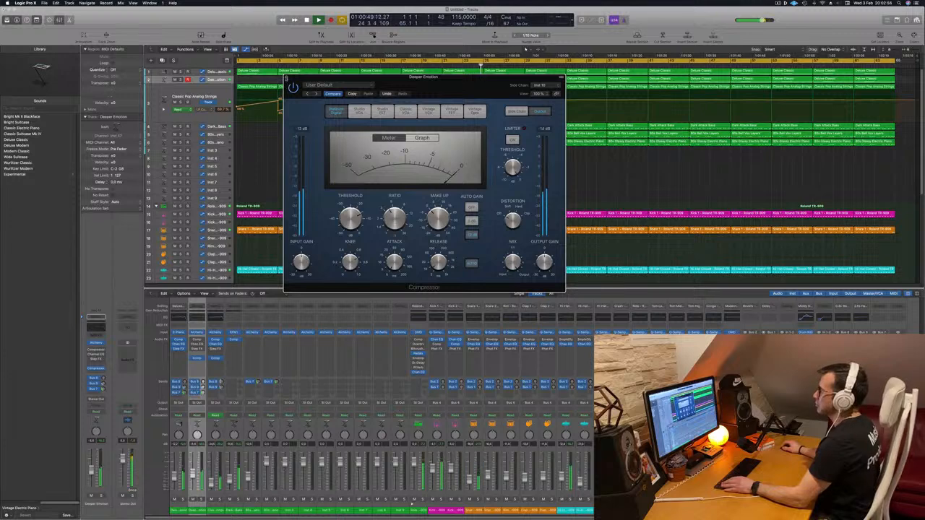
key(super+w)
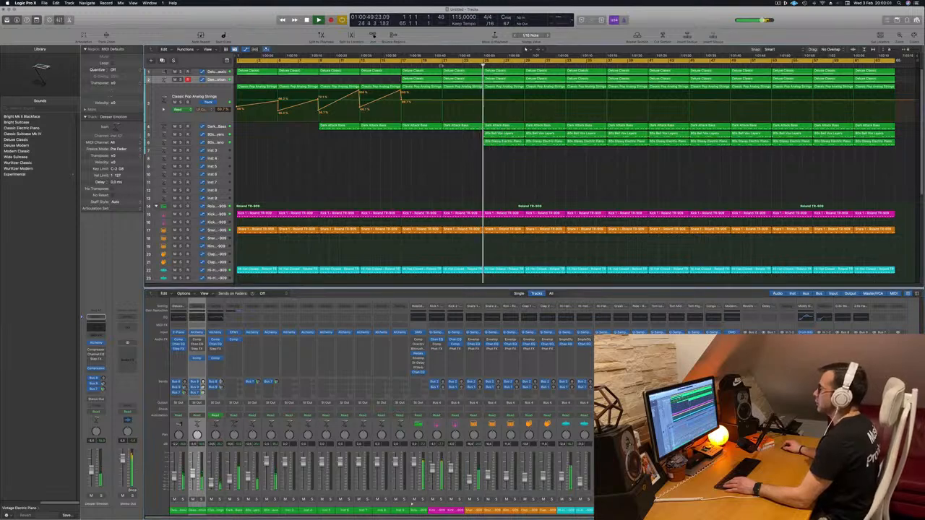
Replay from bar 21 and delete the snare, closed hi-hat and Little Conga Break regions between bars 25 and 33
click(442, 65)
scroll(514, 169, down, 4)
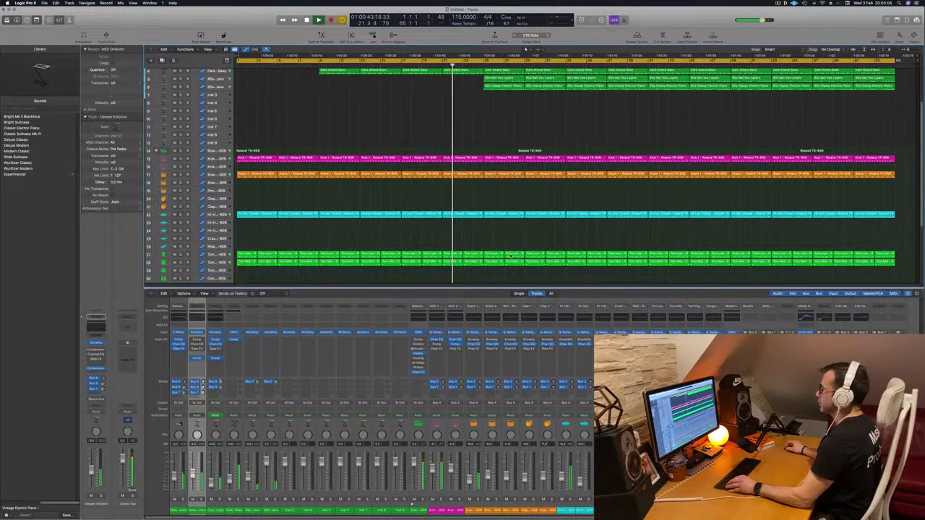
scroll(511, 256, down, 3)
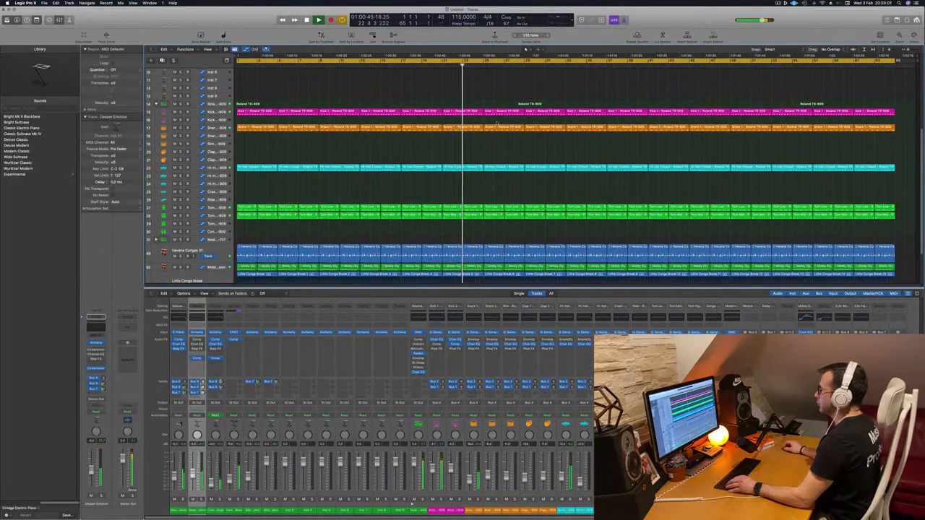
drag(496, 133, 527, 167)
key(Delete)
scroll(498, 176, down, 2)
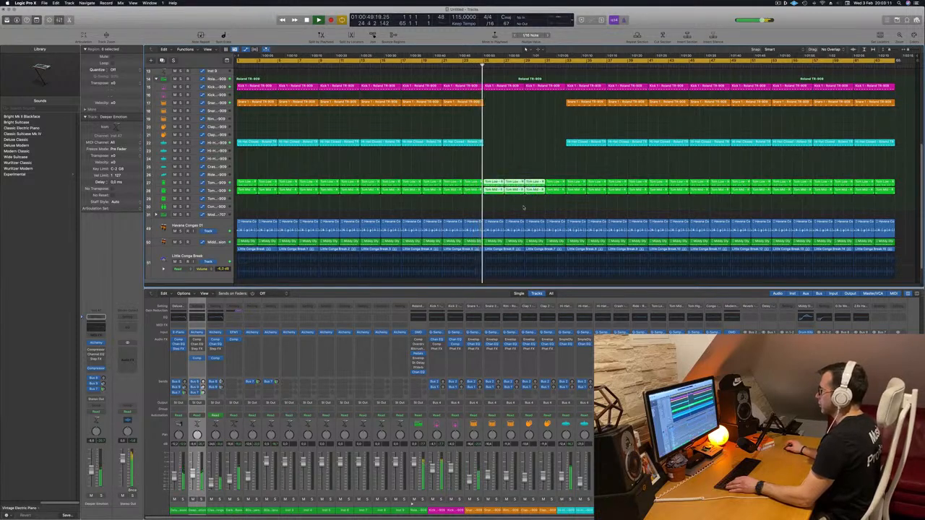
scroll(524, 208, down, 1)
click(501, 248)
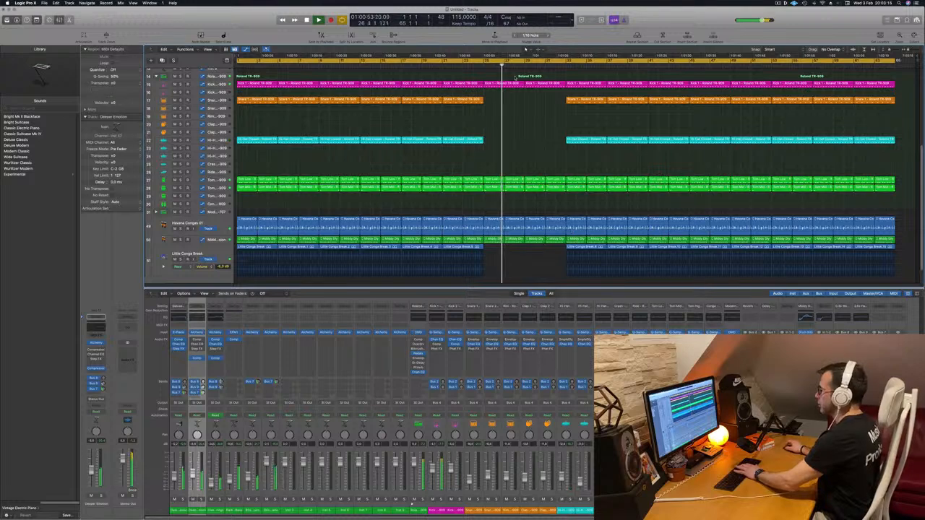
Try deleting the Havana Congas regions between bars 25 and 33, and undo the deletion
click(543, 222)
key(Delete)
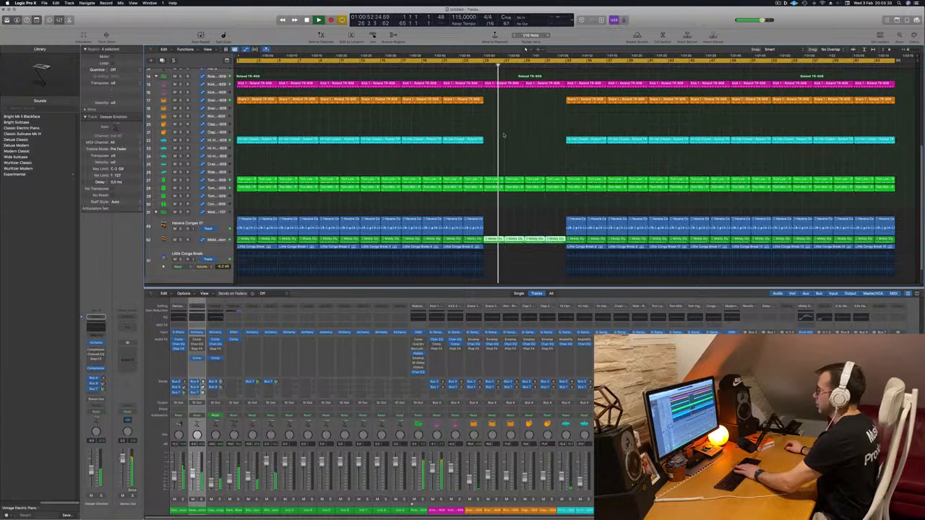
key(super+z)
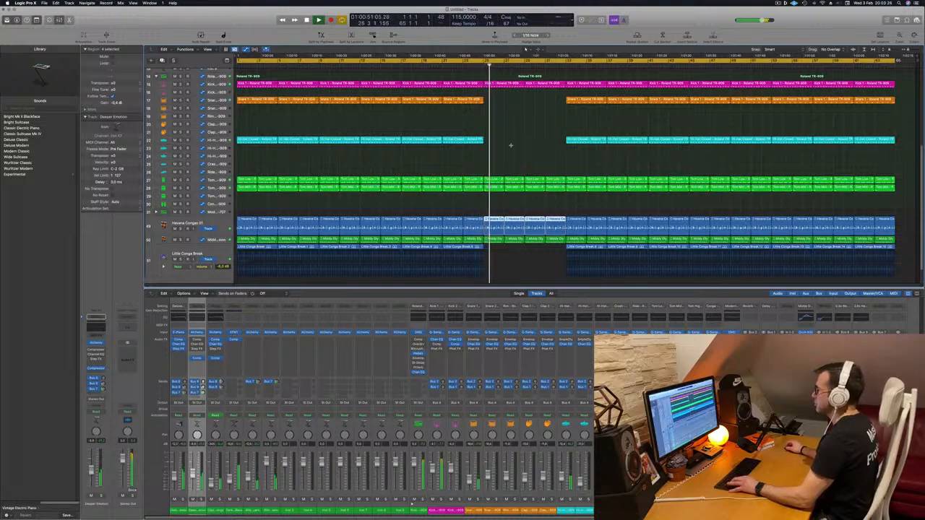
Delete the Deeper Emotion regions between bars 25 and 33
scroll(506, 130, up, 5)
scroll(498, 112, up, 1)
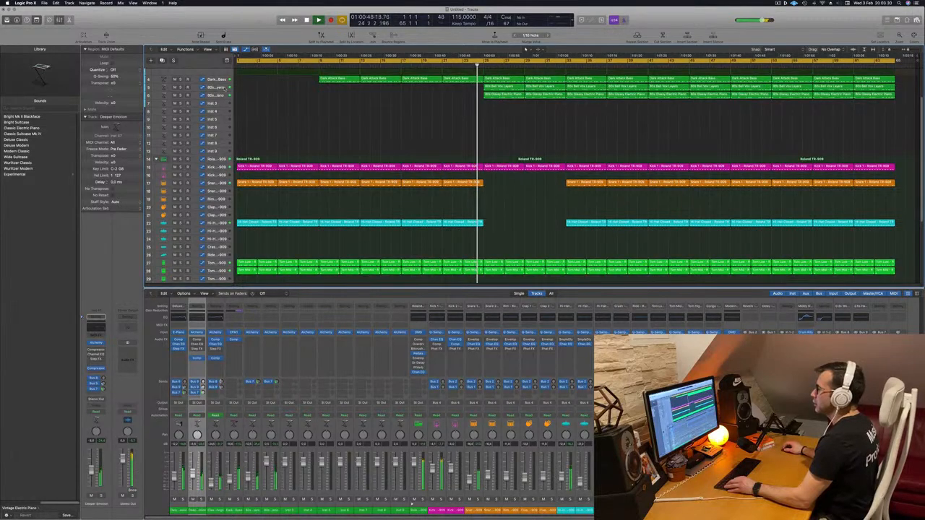
click(224, 89)
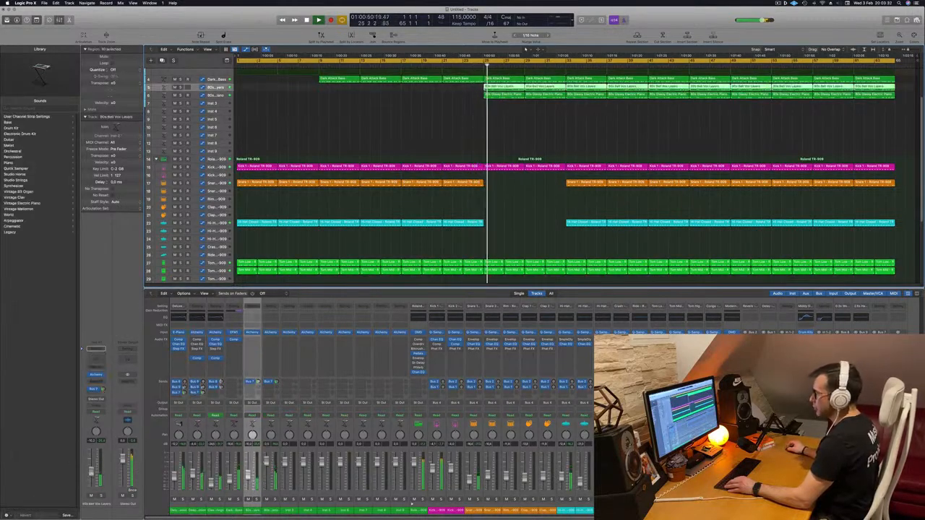
scroll(273, 111, up, 3)
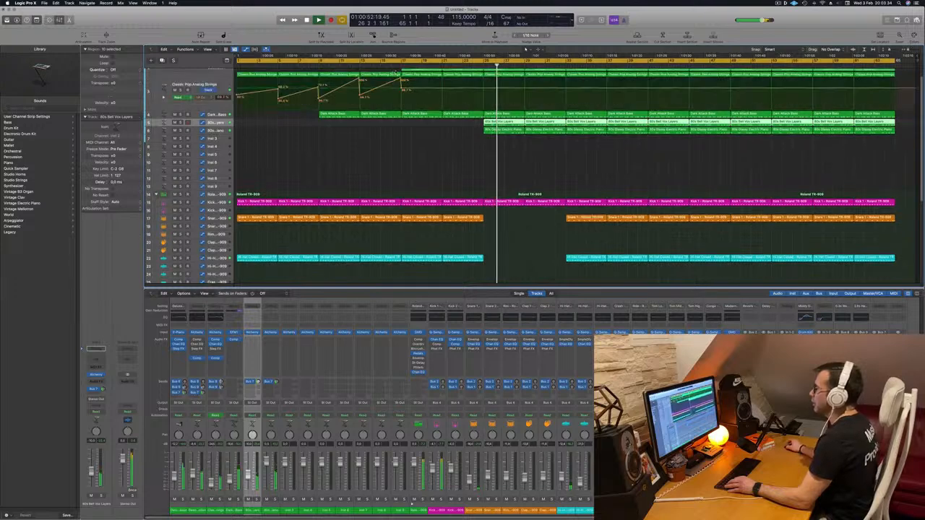
click(504, 80)
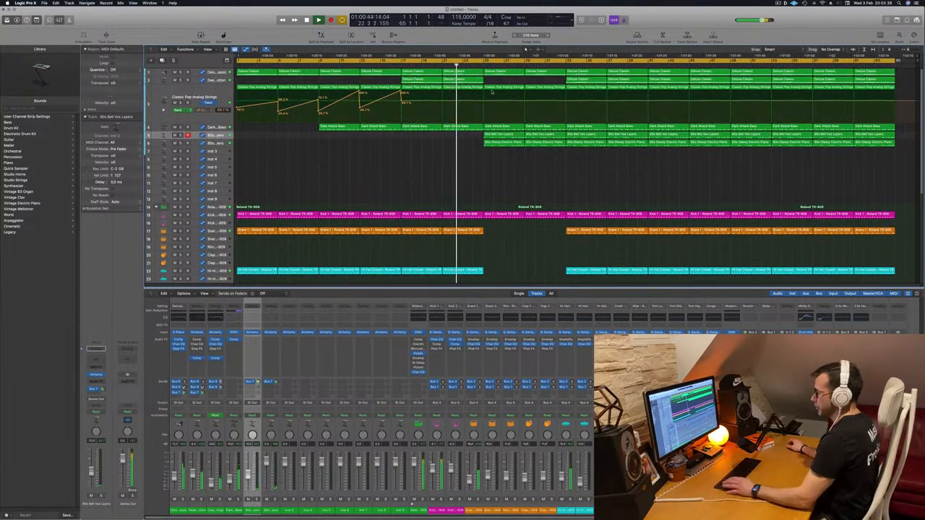
Name all regions in the arrangement by their tracks and clear the selection
key(super+a)
right_click(587, 80)
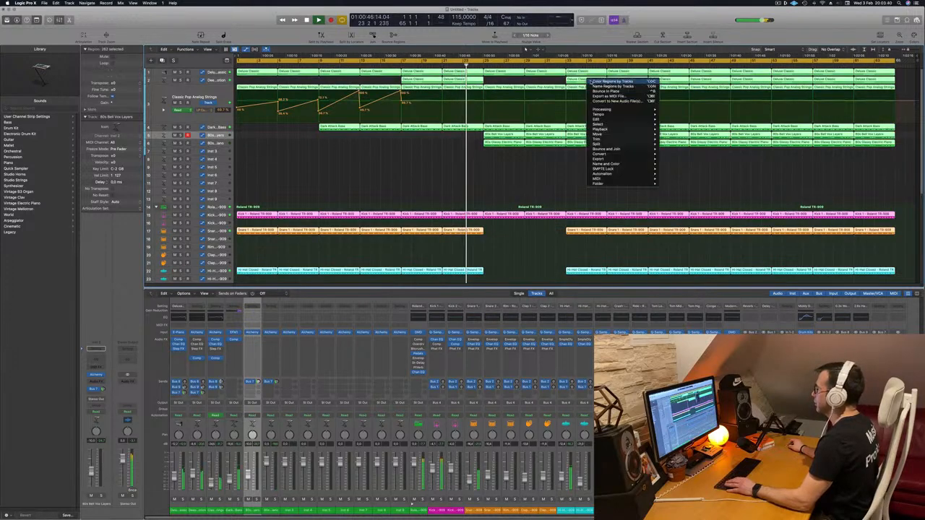
click(605, 87)
click(433, 188)
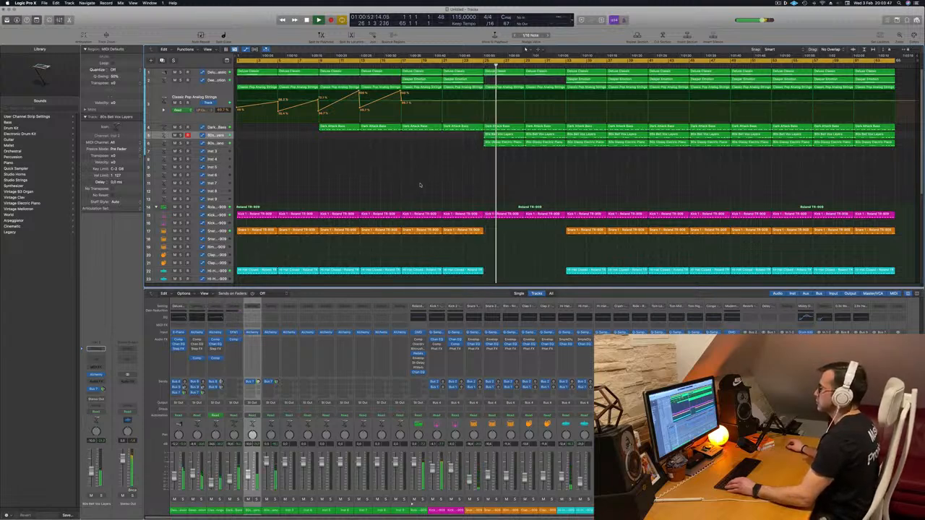
Delete the low and mid tom, Havana Congas and adjoining percussion regions between bars 29 and 33
scroll(537, 217, down, 4)
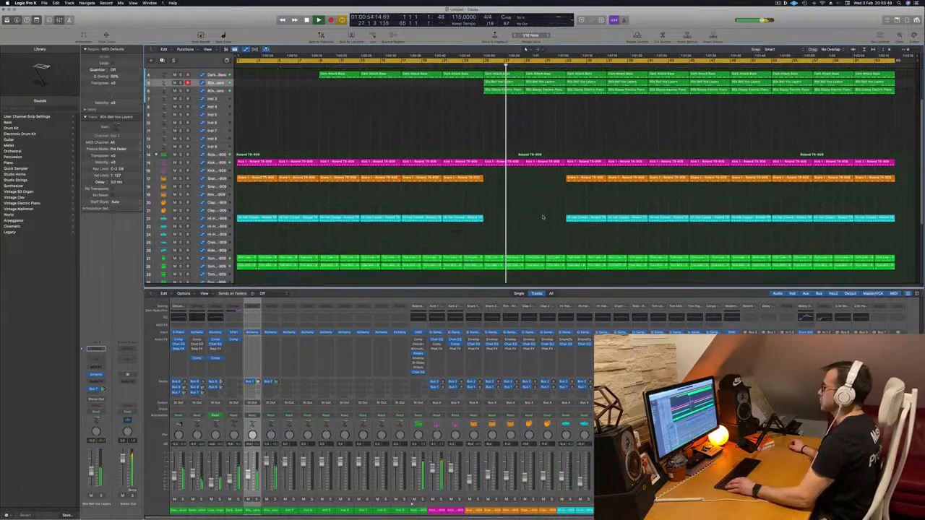
scroll(540, 226, down, 6)
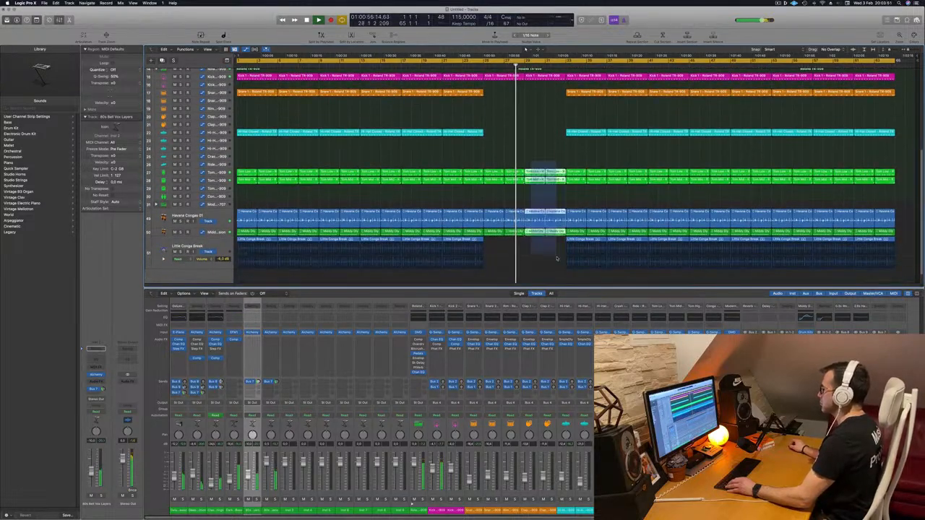
key(Delete)
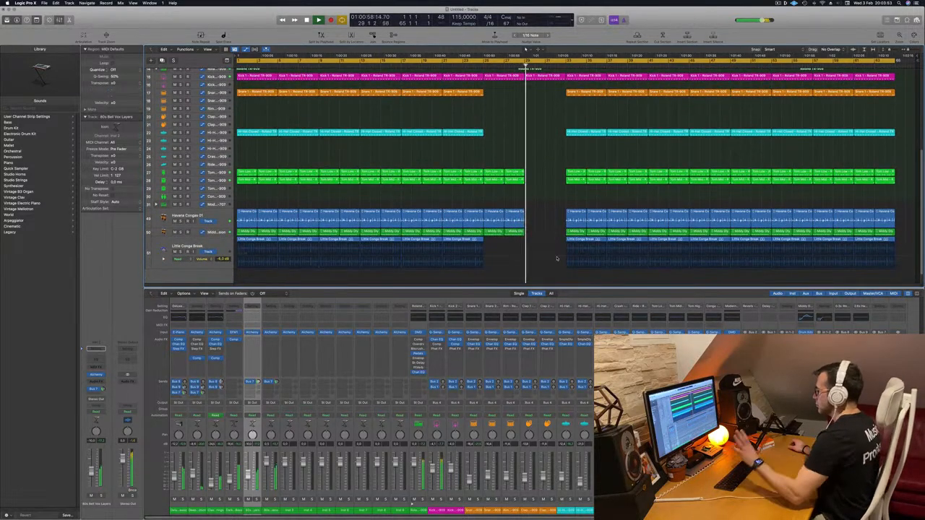
Delete the Dark Attack Bass region between bars 29 and 33 and move the 80s Bell Vox Layers track below Inst 3
scroll(540, 153, up, 10)
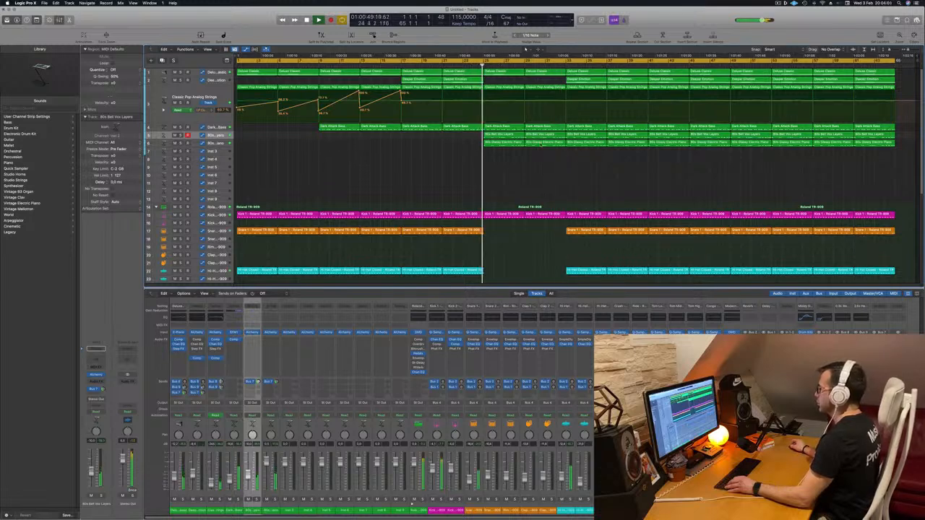
click(546, 127)
key(BackSpace)
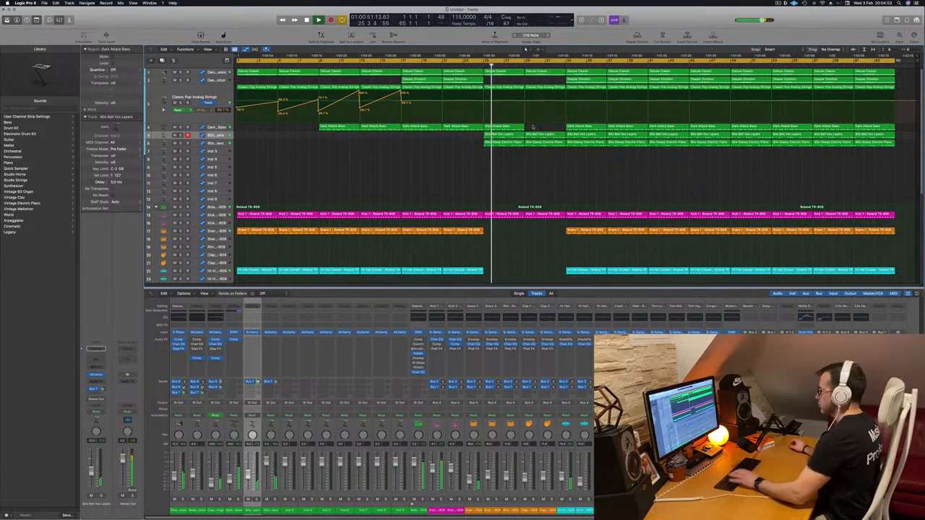
drag(225, 137, 226, 154)
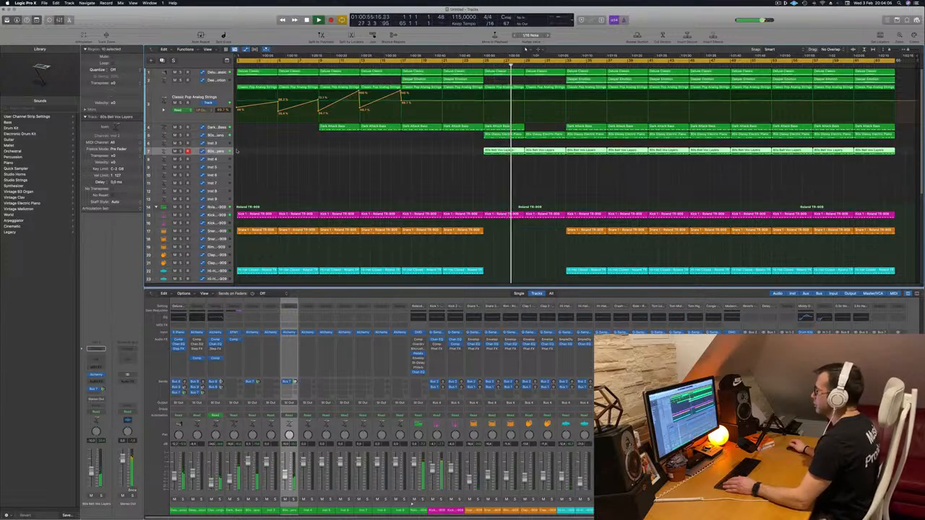
Add a strings cutoff automation ramp rising from bar 25 to 100% at bar 29
scroll(530, 95, down, 1)
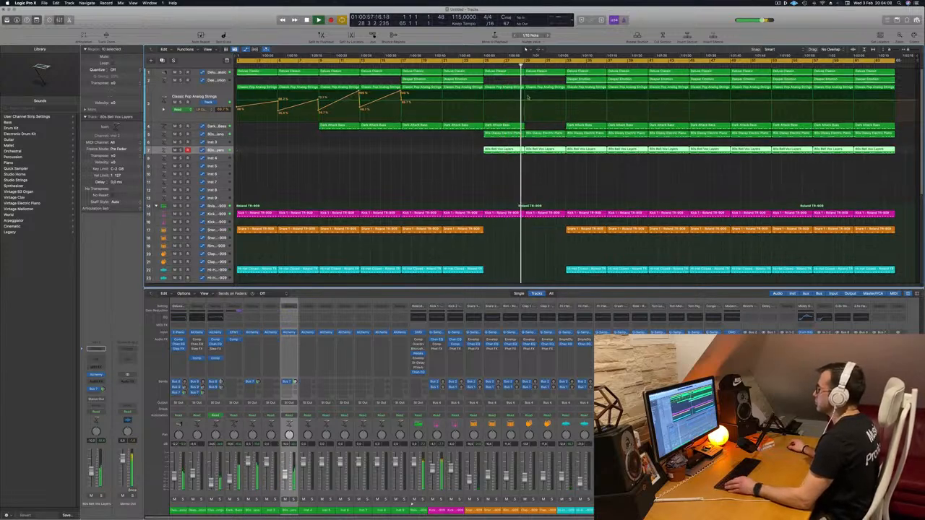
click(485, 101)
click(526, 102)
drag(526, 102, 525, 92)
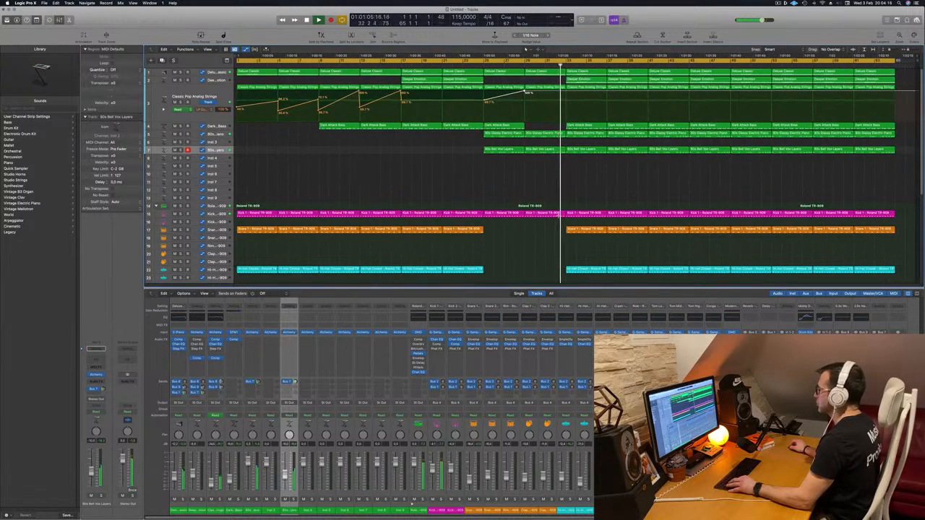
Cut out the short last section of the kick region just before bar 33 and replay from just before bar 29
drag(560, 215, 565, 214)
click(564, 213)
key(BackSpace)
click(519, 65)
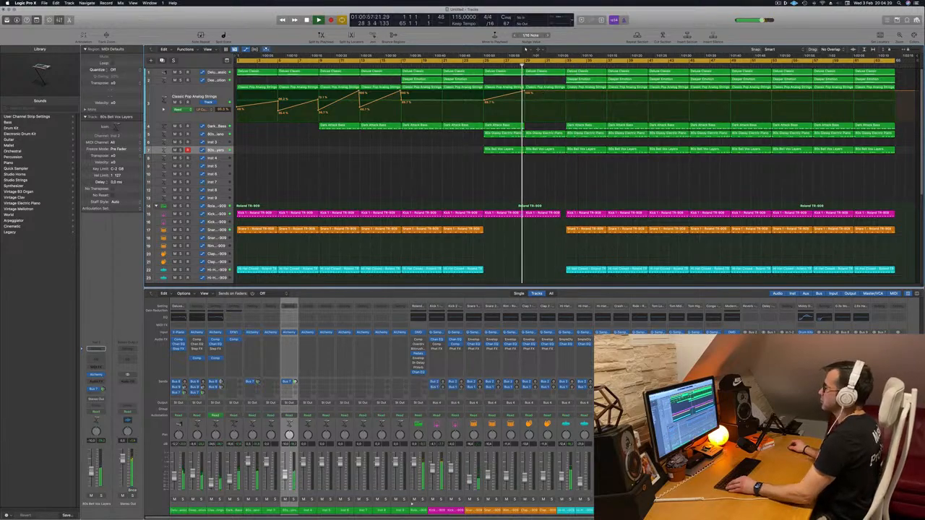